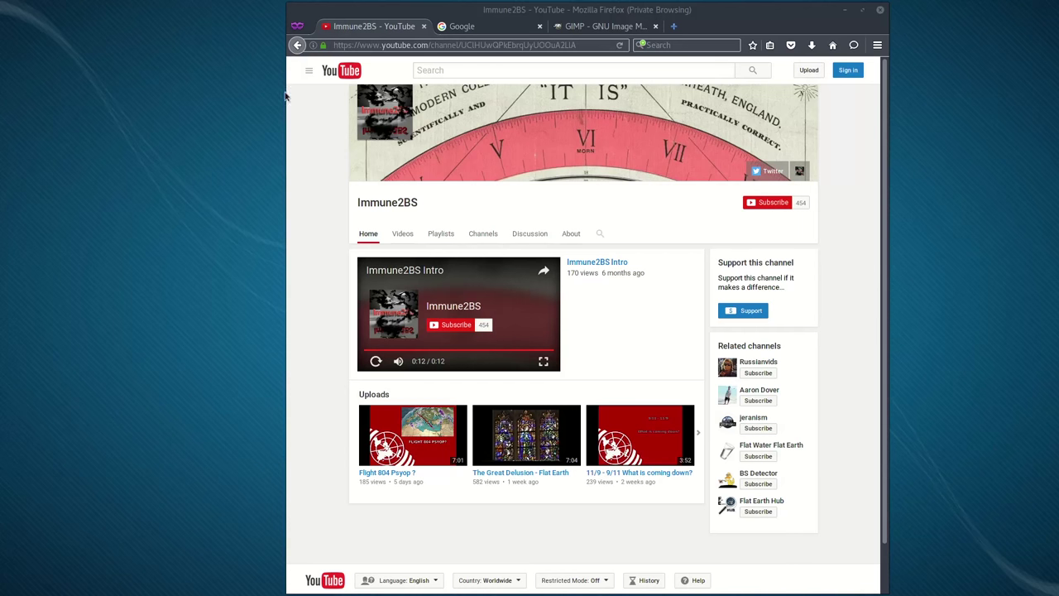
- Detach the Google tab into its own window, then merge it back into the browser
{"action": "left_click_drag", "start_coordinate": [504, 33], "coordinate": [484, 87]}
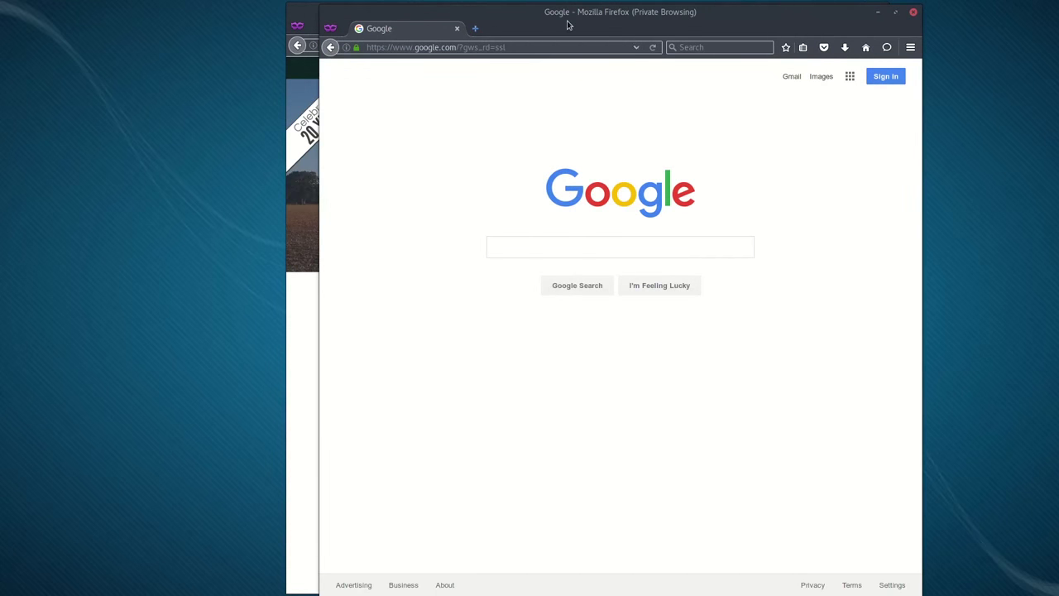
{"action": "left_click_drag", "start_coordinate": [563, 26], "coordinate": [583, 73]}
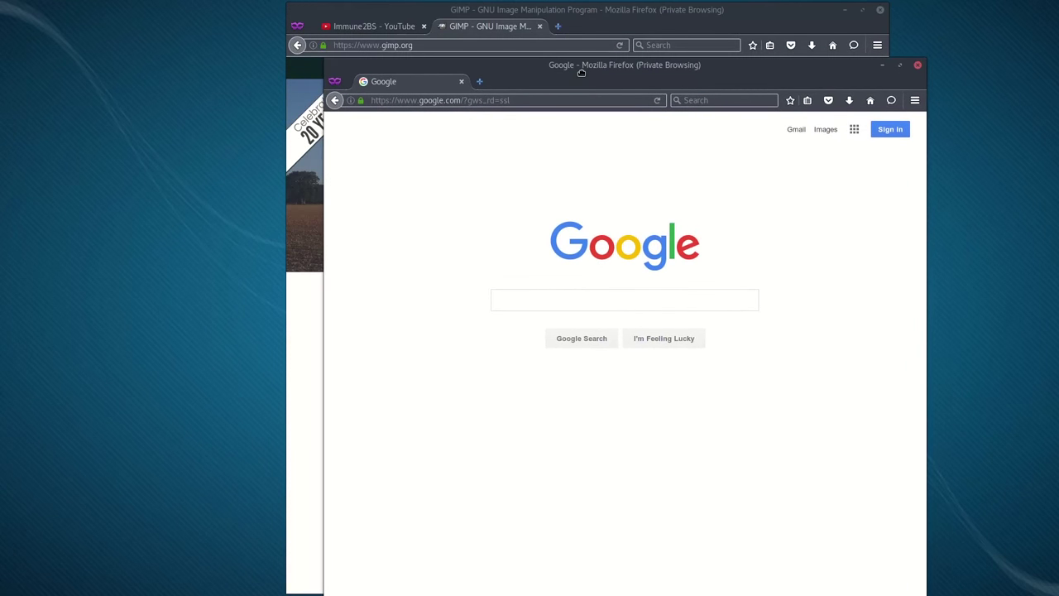
{"action": "left_click_drag", "start_coordinate": [430, 83], "coordinate": [579, 26]}
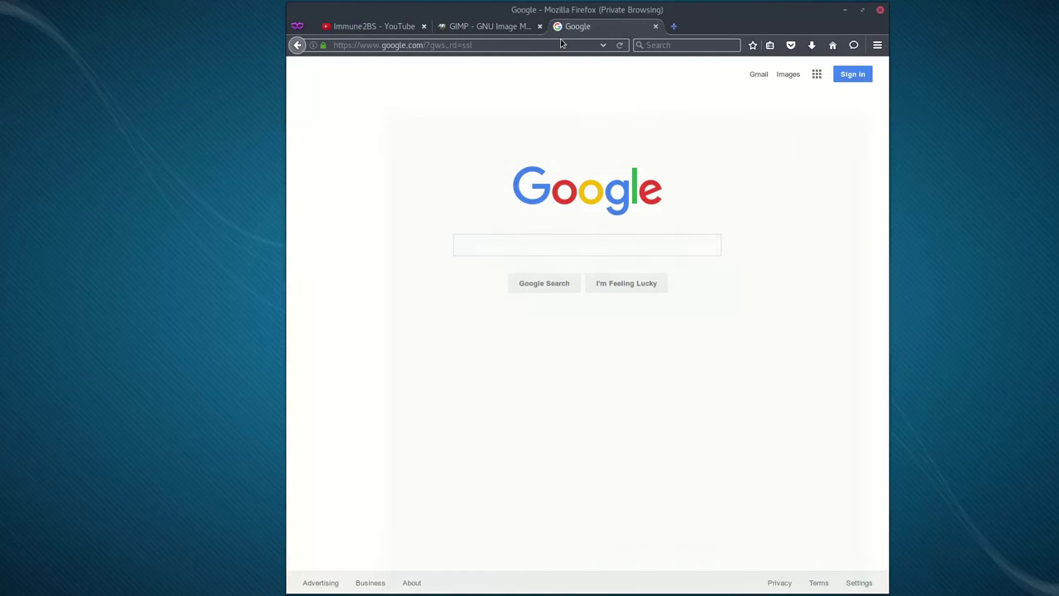
- Search Google for 'globe', show the image results and dismiss the homepage prompt
{"action": "left_click", "coordinate": [503, 246]}
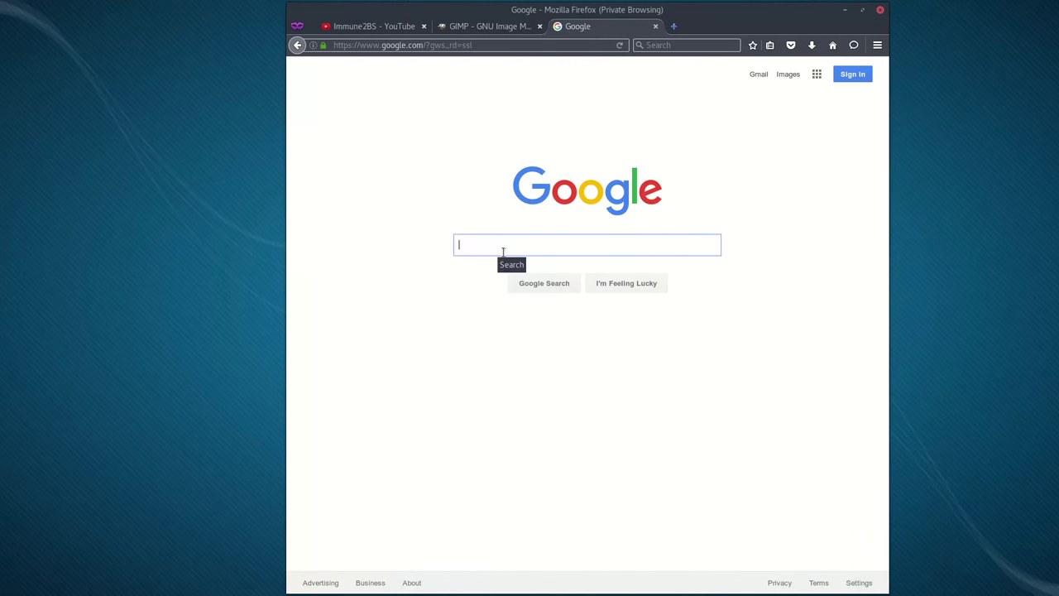
{"action": "type", "text": "globe"}
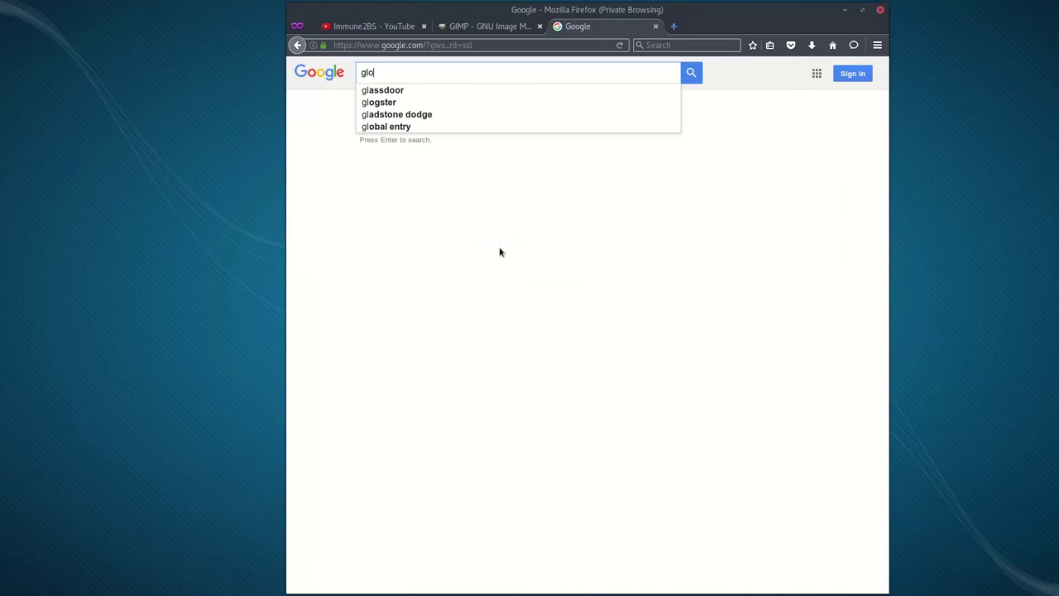
{"action": "key", "text": "Return"}
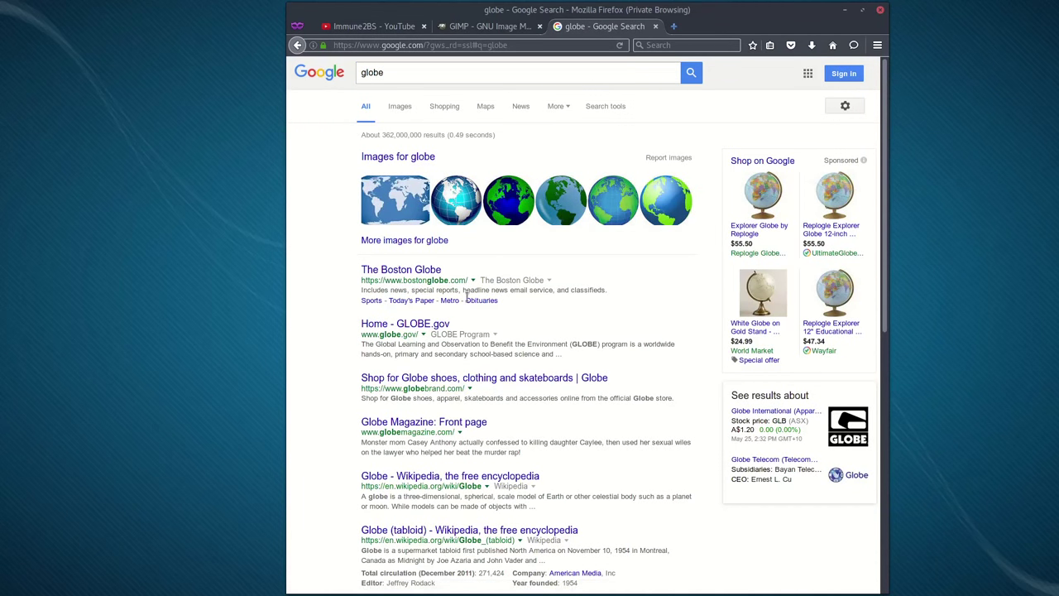
{"action": "left_click", "coordinate": [410, 110]}
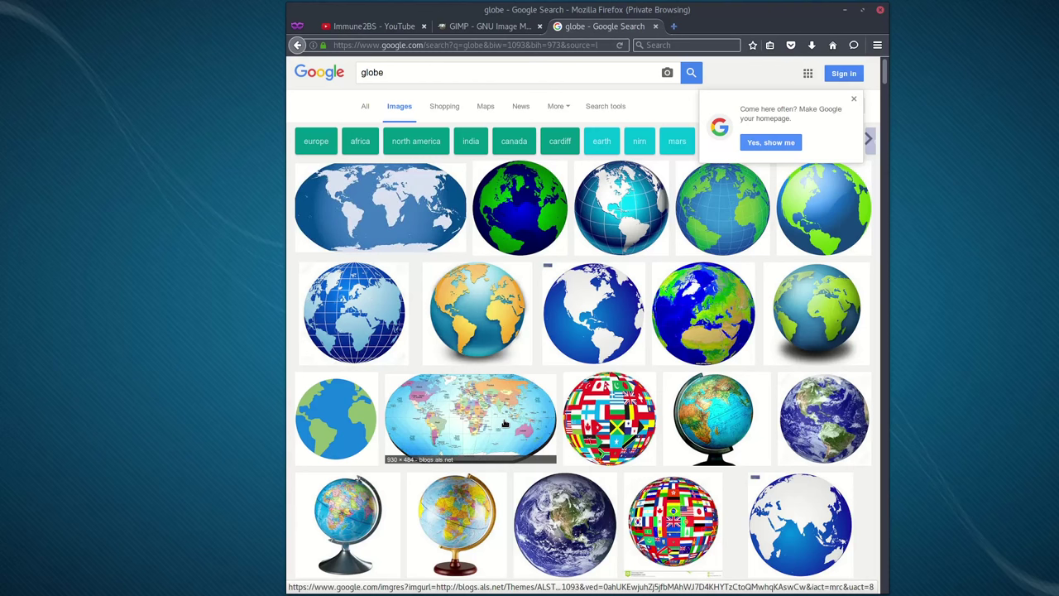
{"action": "left_click", "coordinate": [855, 98]}
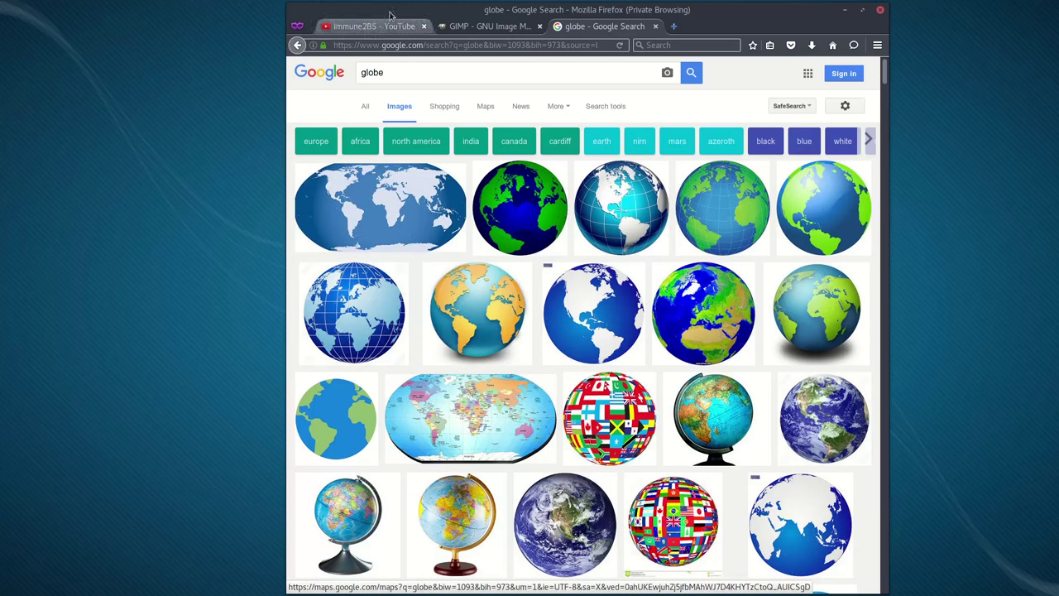
- Replace the image search with 'mercator', then switch to the GIMP website tab
{"action": "left_click", "coordinate": [369, 78]}
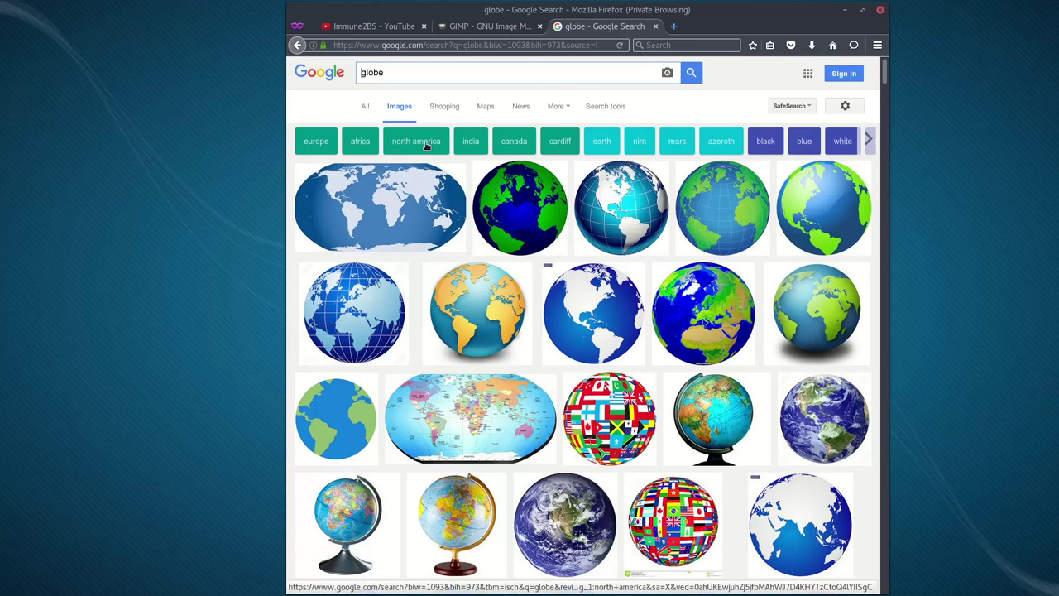
{"action": "key", "text": "ctrl+a"}
{"action": "type", "text": "c"}
{"action": "key", "text": "BackSpace"}
{"action": "type", "text": "mercator"}
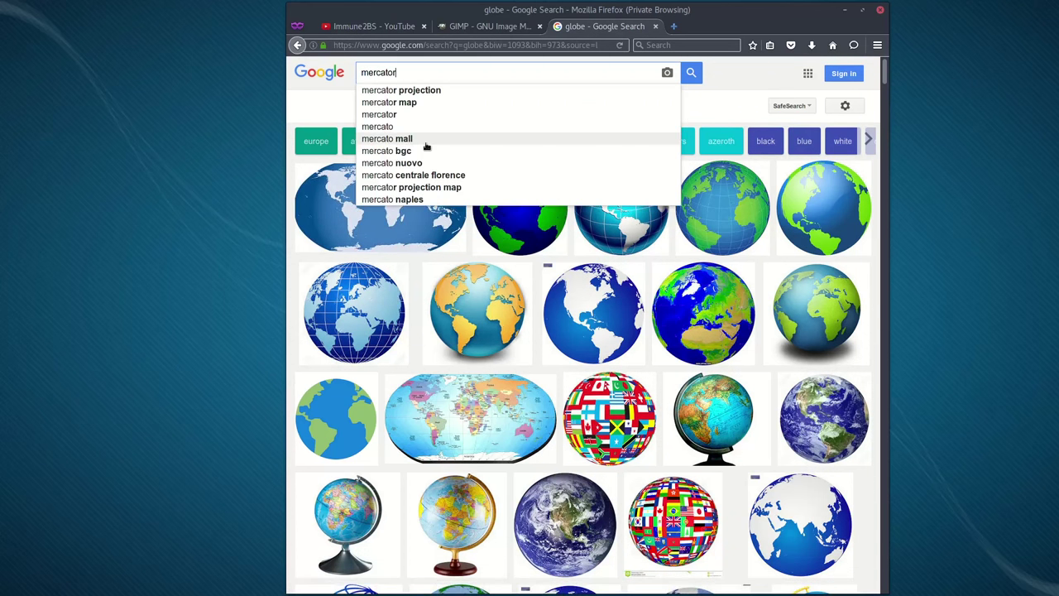
{"action": "key", "text": "Escape"}
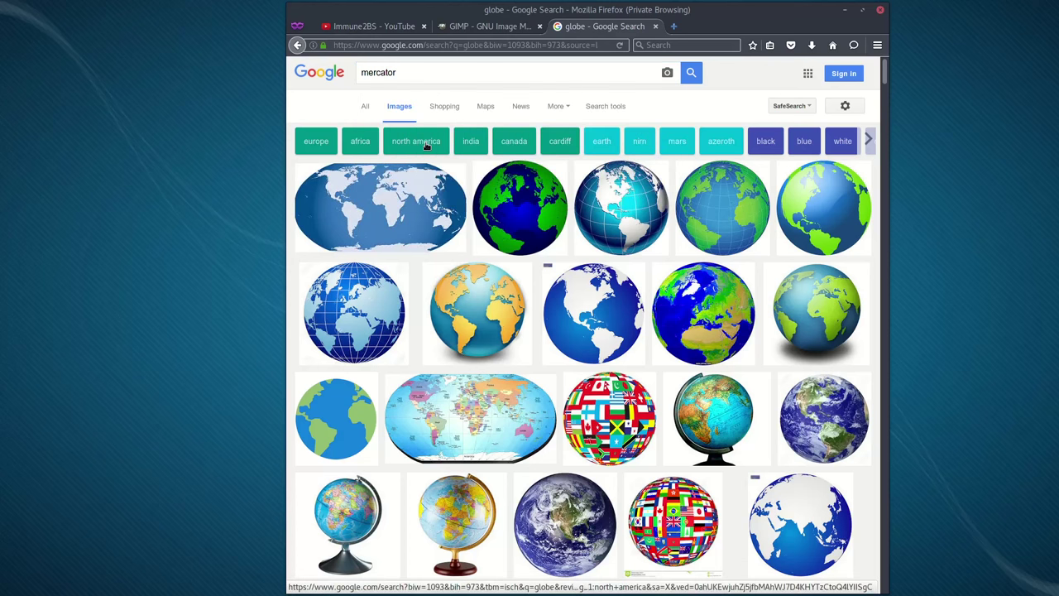
{"action": "key", "text": "Return"}
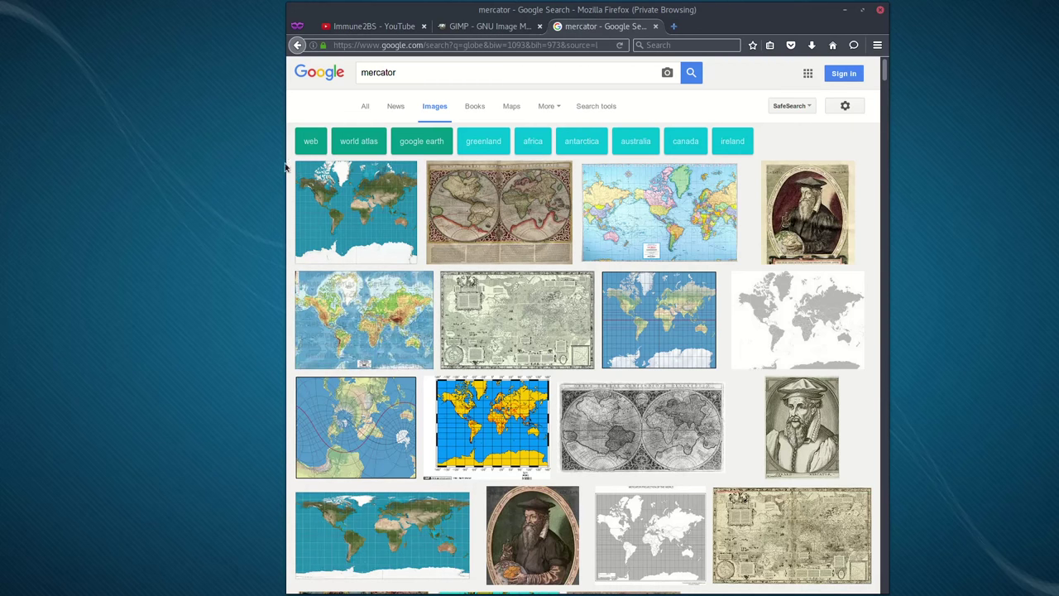
{"action": "left_click", "coordinate": [435, 26]}
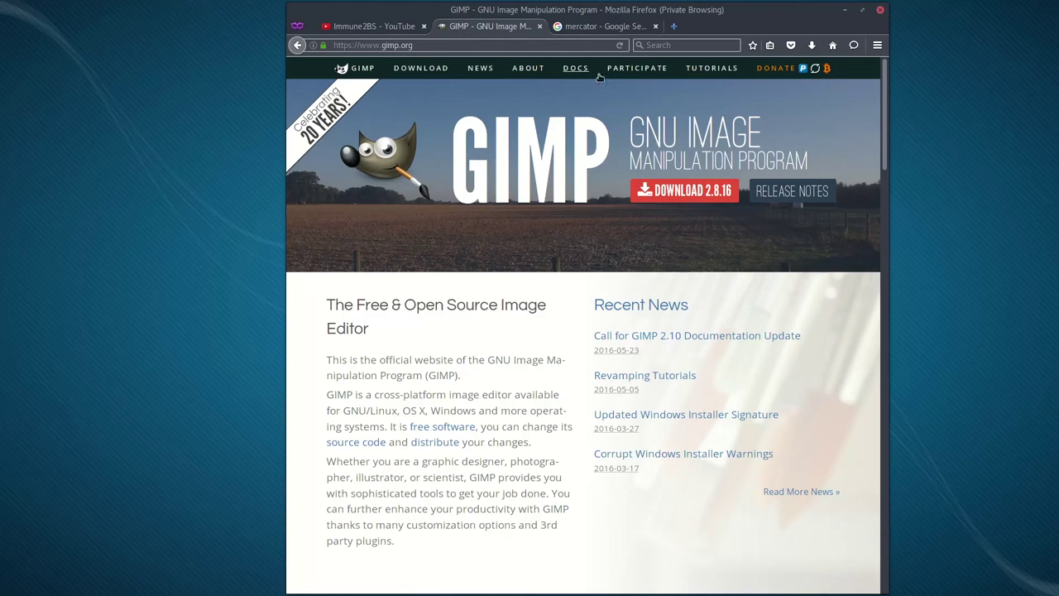
- Open gimp.org Downloads and browse the 2.8.16 options for OS X, Windows and GNU/Linux
{"action": "left_click", "coordinate": [421, 69]}
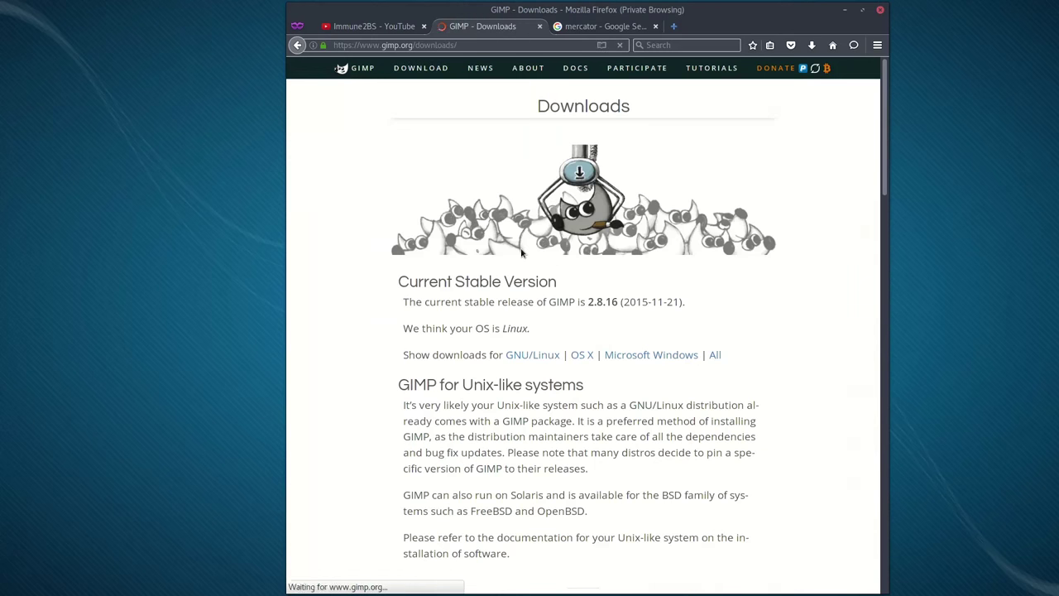
{"action": "left_click", "coordinate": [584, 359]}
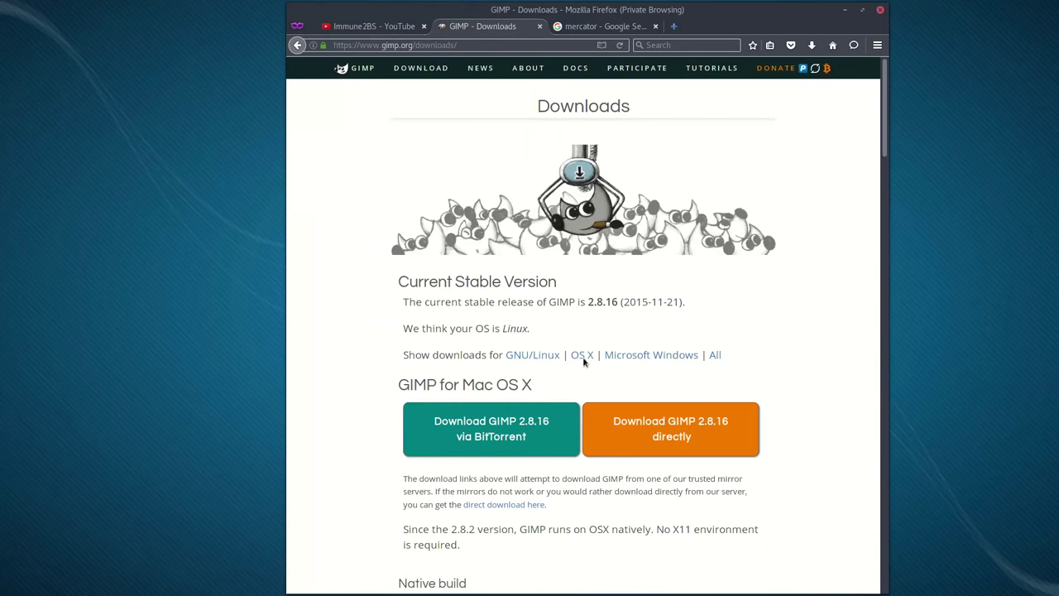
{"action": "left_click", "coordinate": [639, 363]}
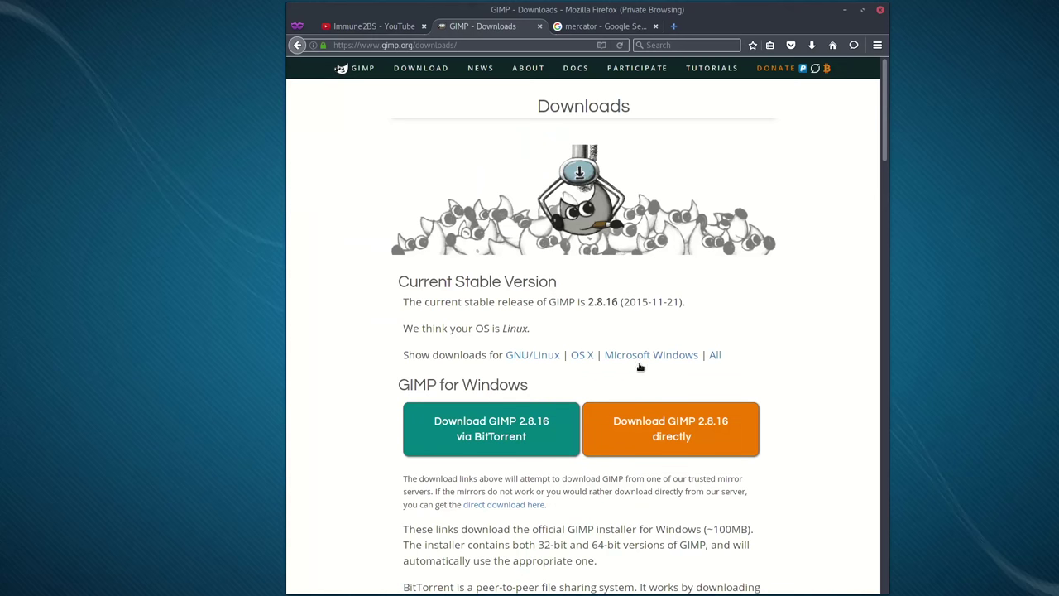
{"action": "left_click", "coordinate": [582, 358]}
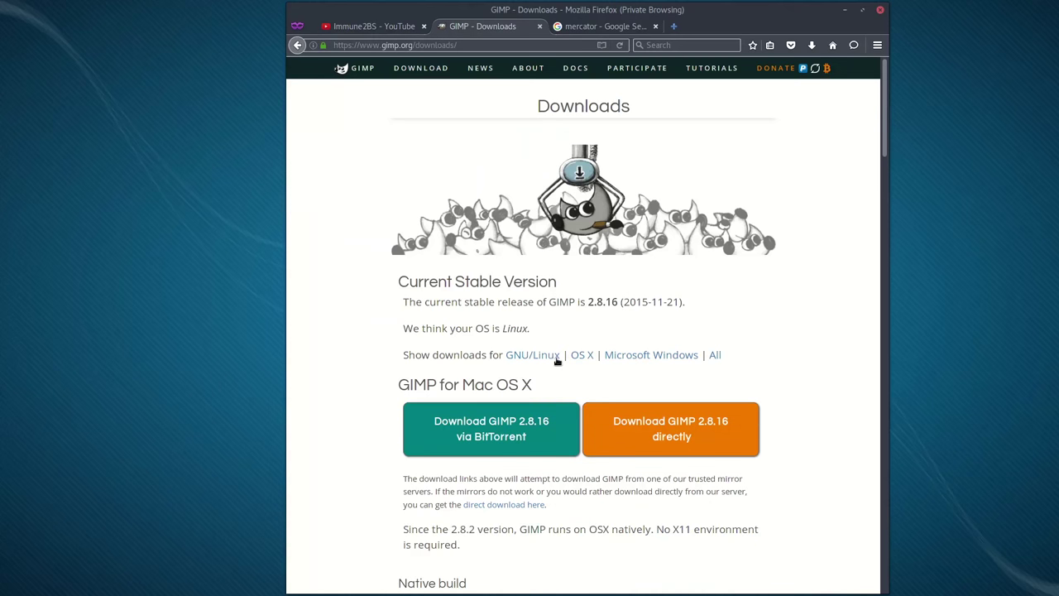
{"action": "left_click", "coordinate": [553, 362]}
{"action": "scroll", "coordinate": [463, 418], "scroll_direction": "down", "scroll_amount": 3}
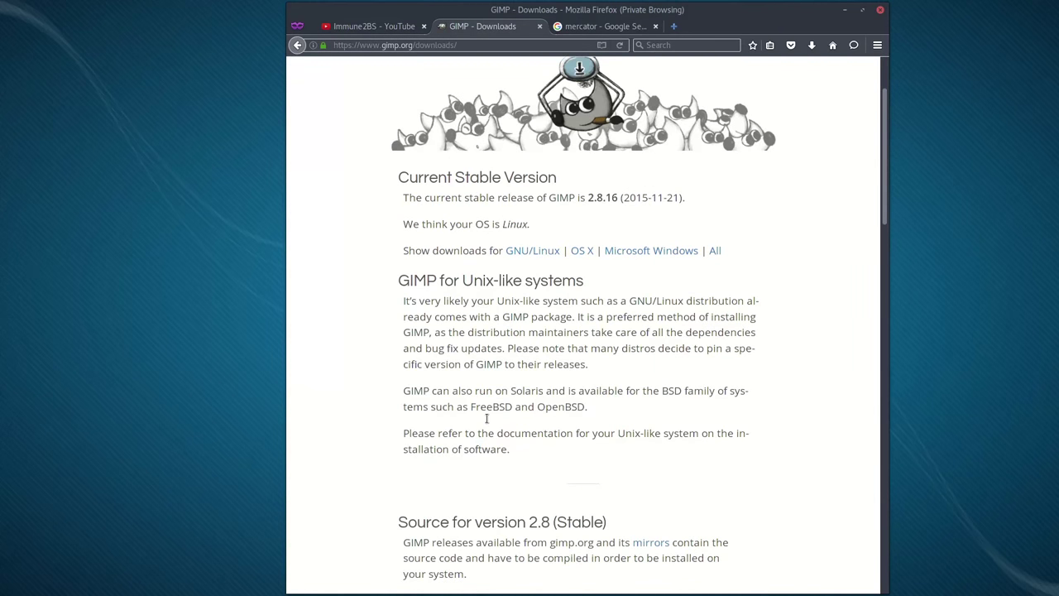
{"action": "scroll", "coordinate": [487, 418], "scroll_direction": "down", "scroll_amount": 3}
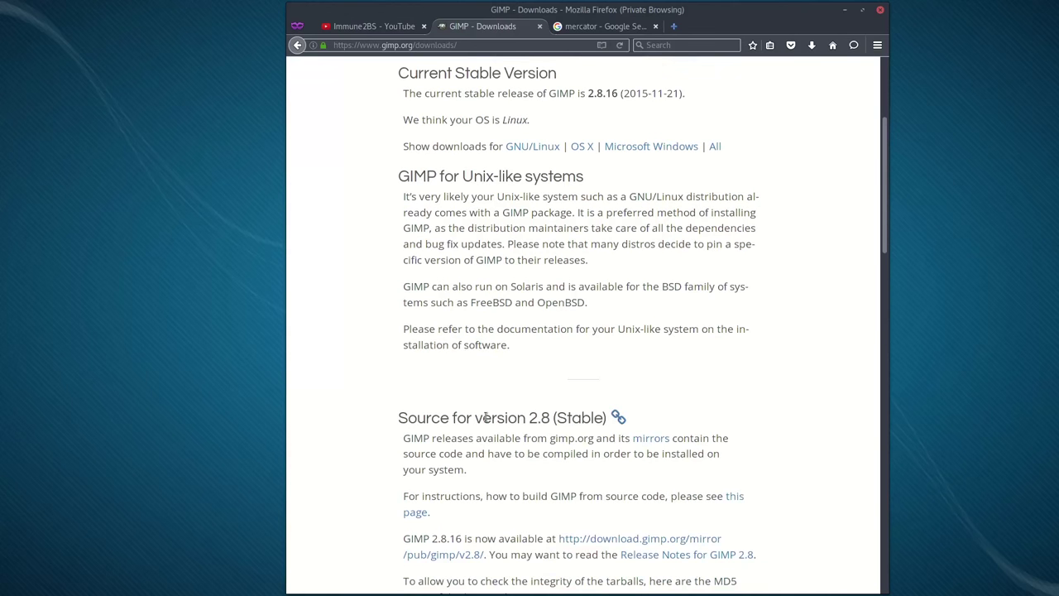
{"action": "scroll", "coordinate": [484, 414], "scroll_direction": "down", "scroll_amount": 6}
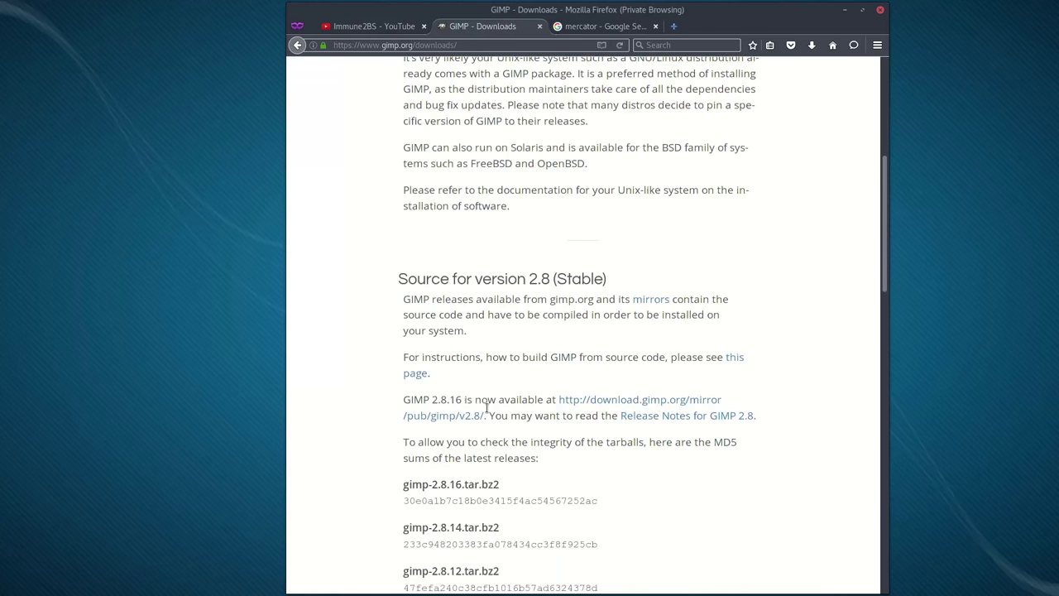
{"action": "scroll", "coordinate": [487, 410], "scroll_direction": "up", "scroll_amount": 12}
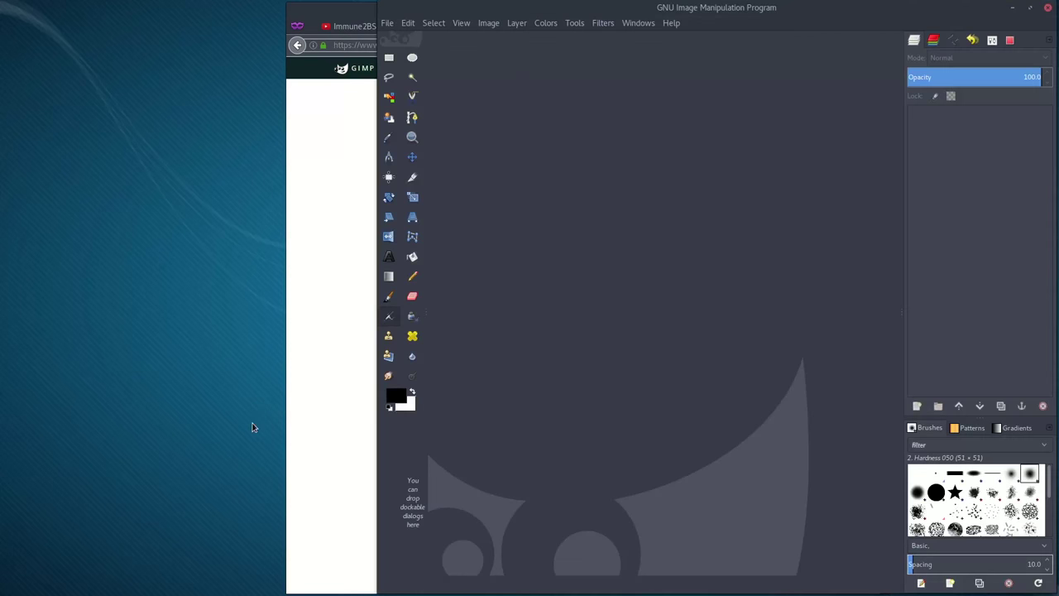
- Try GIMP's multi-window layout, then return it to single-window mode
{"action": "left_click_drag", "start_coordinate": [775, 9], "coordinate": [593, 10]}
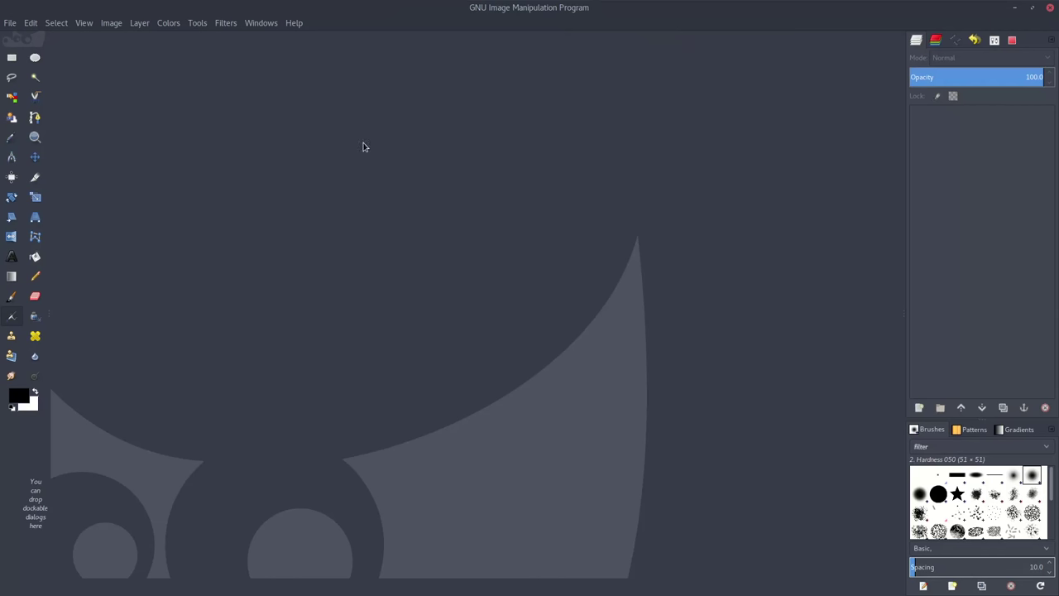
{"action": "left_click", "coordinate": [92, 28]}
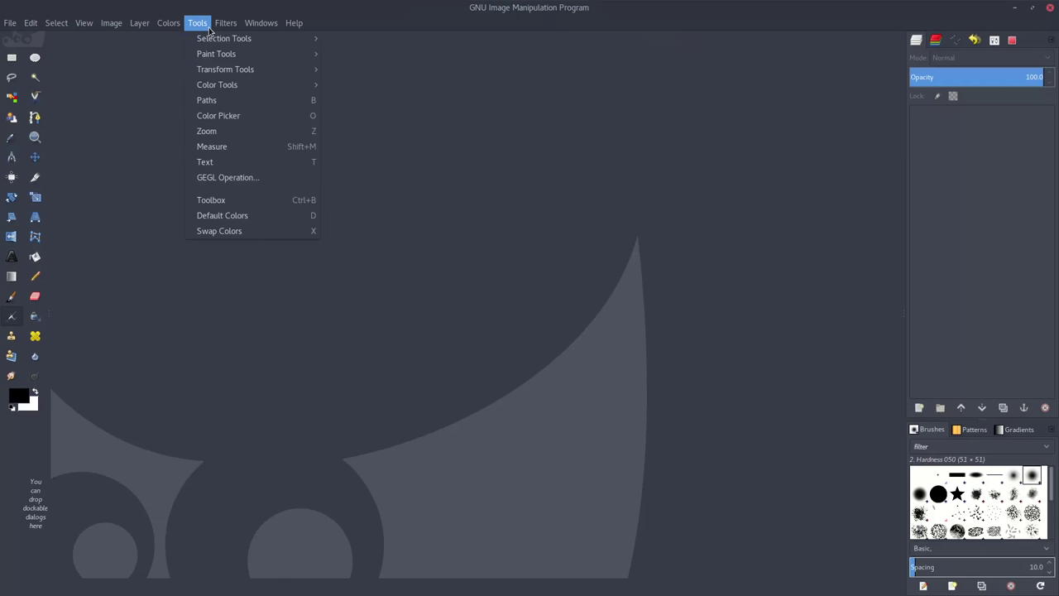
{"action": "mouse_move", "coordinate": [257, 28]}
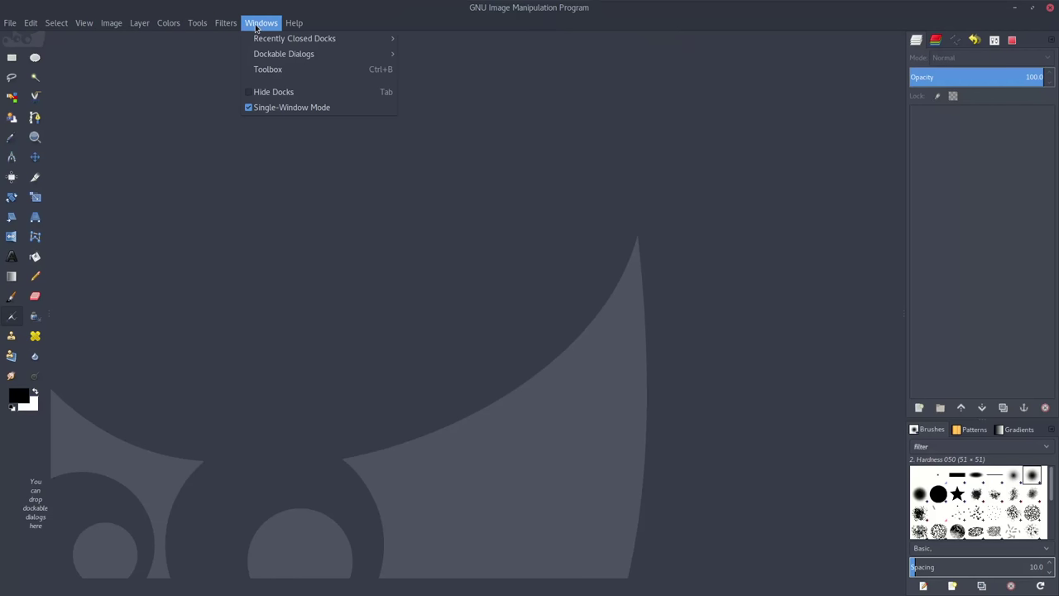
{"action": "left_click", "coordinate": [257, 111]}
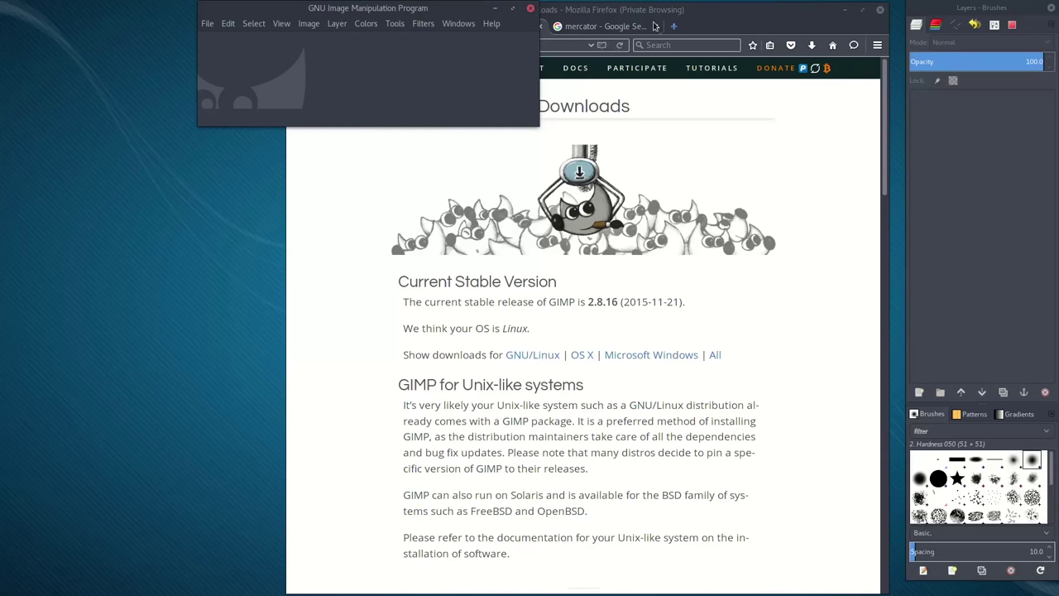
{"action": "left_click_drag", "start_coordinate": [442, 15], "coordinate": [578, 64]}
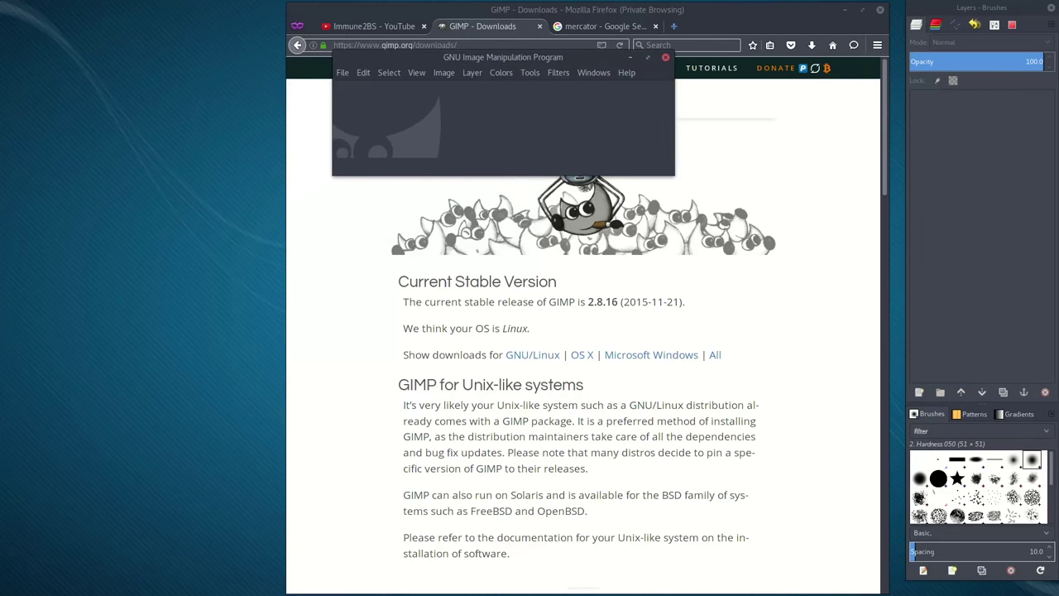
{"action": "mouse_move", "coordinate": [960, 10]}
{"action": "left_mouse_down"}
{"action": "mouse_move", "coordinate": [849, 8]}
{"action": "mouse_move", "coordinate": [924, 10]}
{"action": "left_mouse_up"}
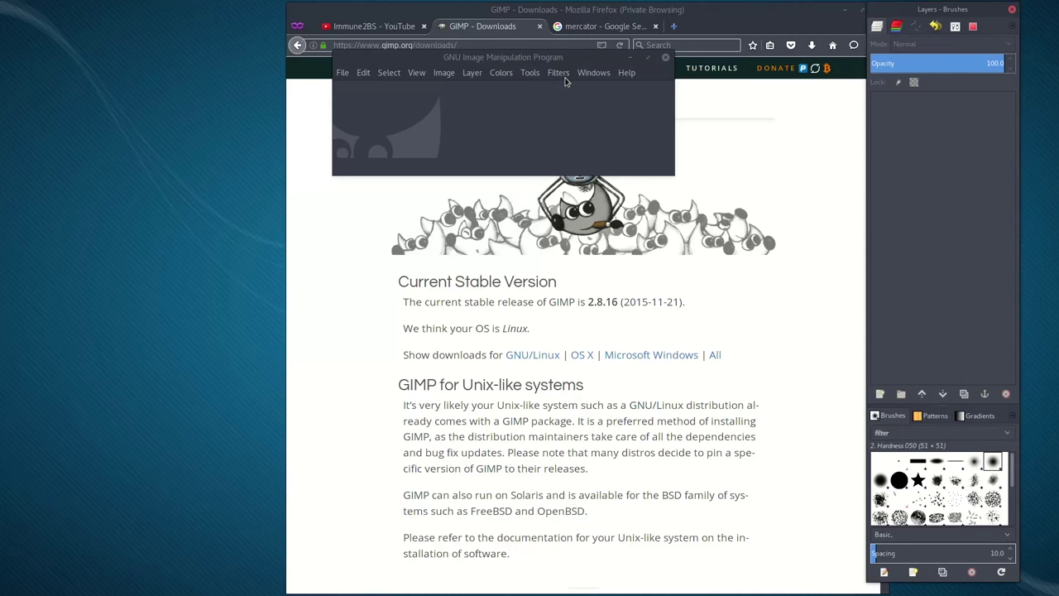
{"action": "left_click", "coordinate": [594, 73]}
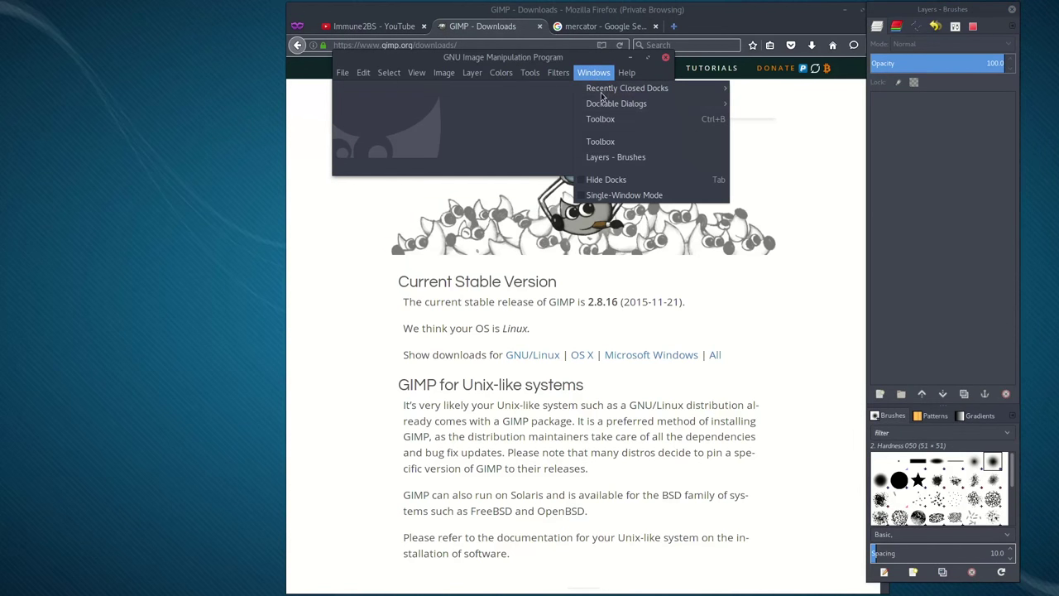
{"action": "left_click", "coordinate": [625, 195]}
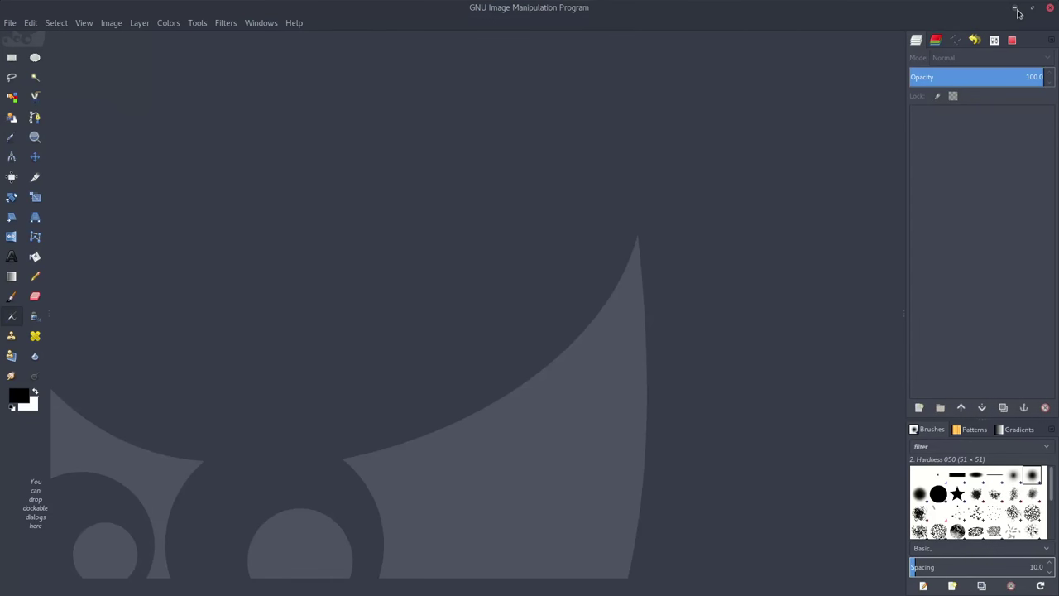
- Shrink the GIMP window and bring Firefox's mercator image results to the front
{"action": "double_click", "coordinate": [838, 13]}
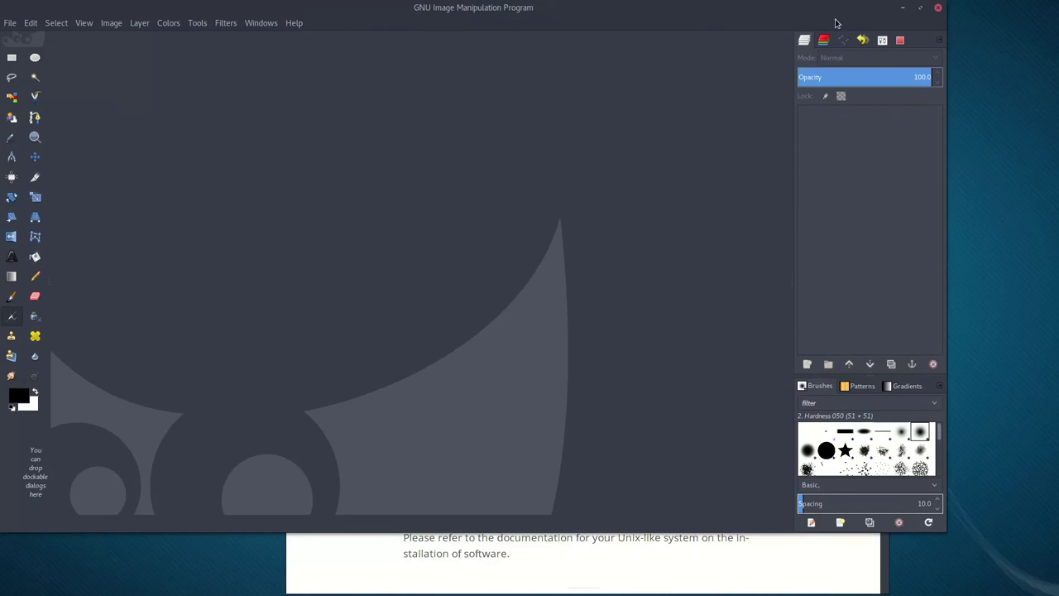
{"action": "left_click_drag", "start_coordinate": [835, 24], "coordinate": [737, 102]}
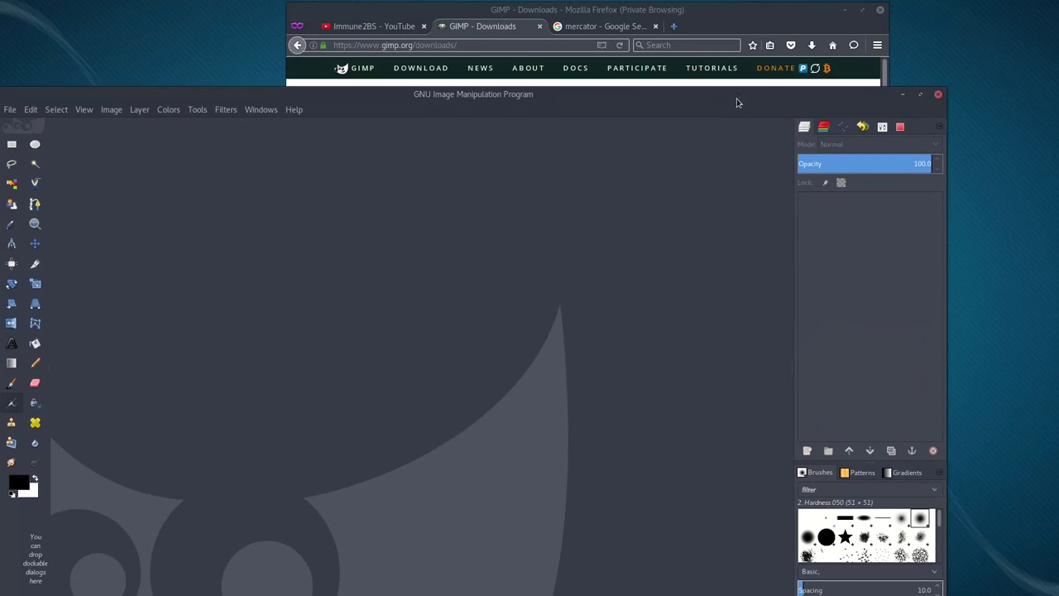
{"action": "left_click", "coordinate": [704, 14]}
{"action": "left_click", "coordinate": [600, 26]}
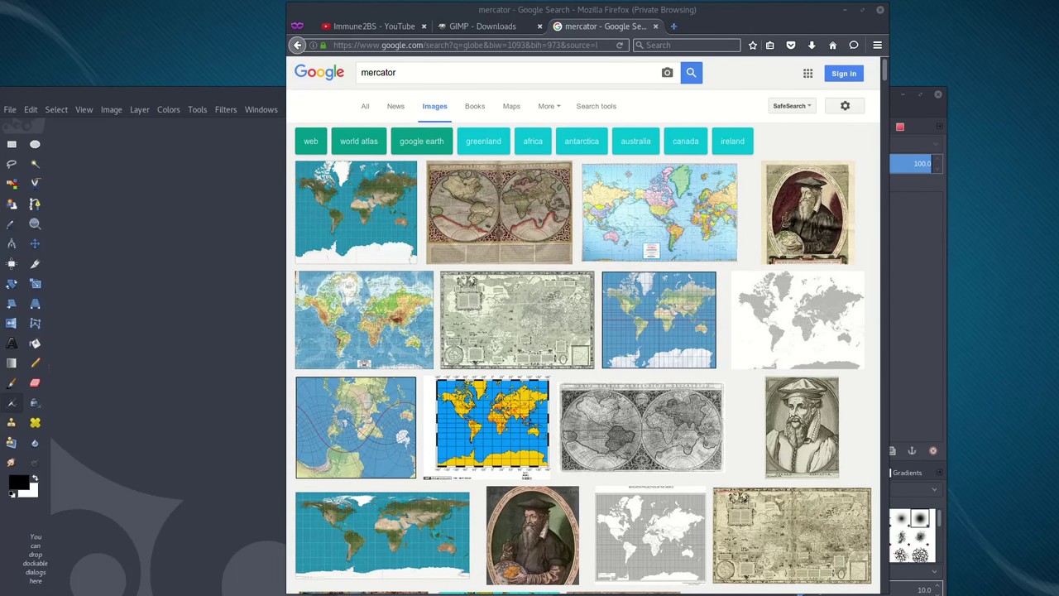
- Minimize GIMP to uncover the desktop
{"action": "right_click", "coordinate": [209, 44]}
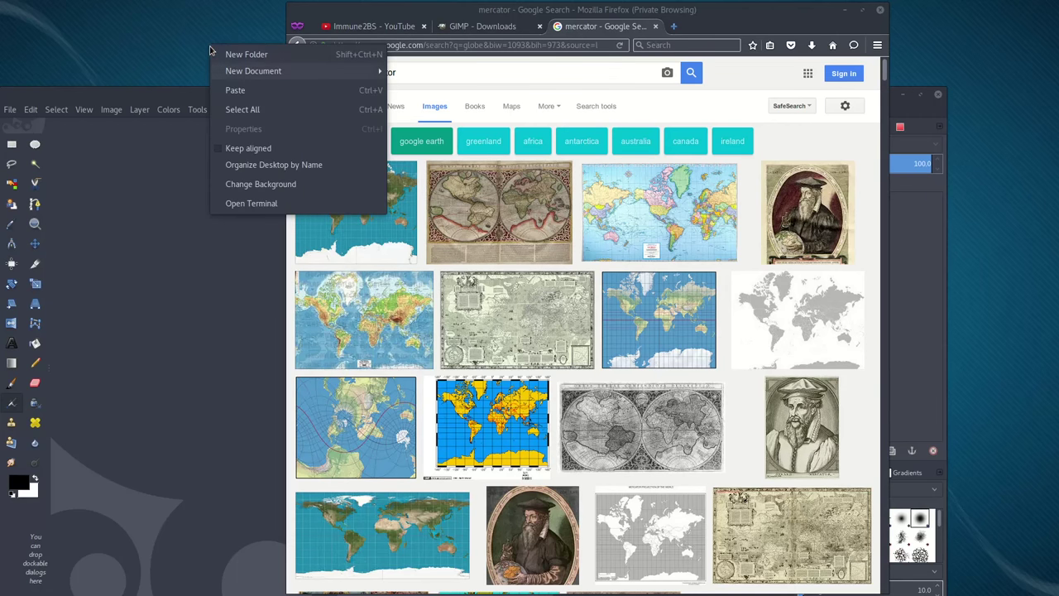
{"action": "left_click", "coordinate": [264, 98]}
{"action": "left_click_drag", "start_coordinate": [259, 96], "coordinate": [346, 85]}
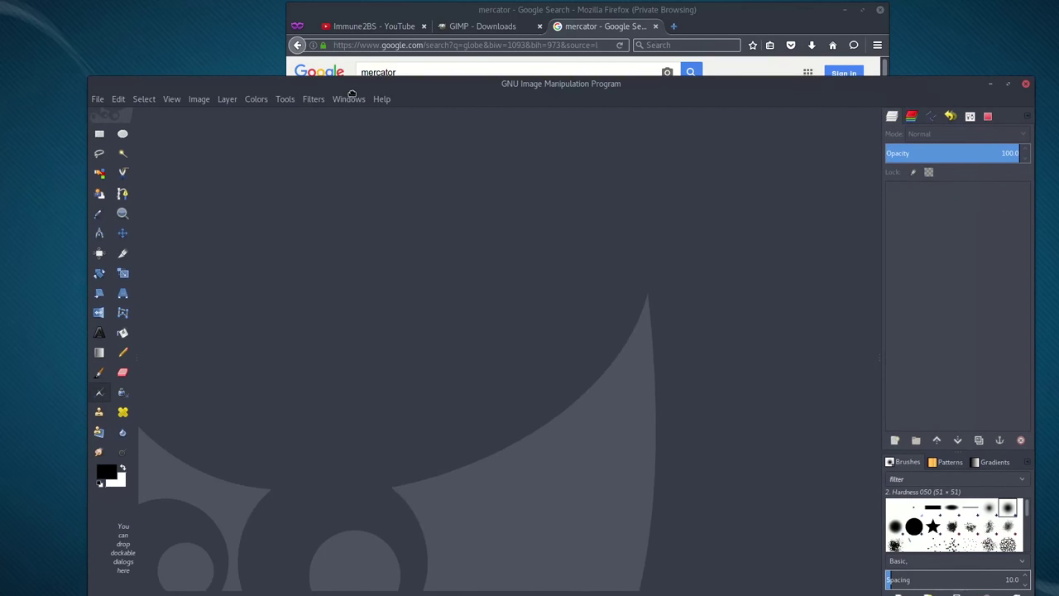
{"action": "left_click", "coordinate": [990, 86]}
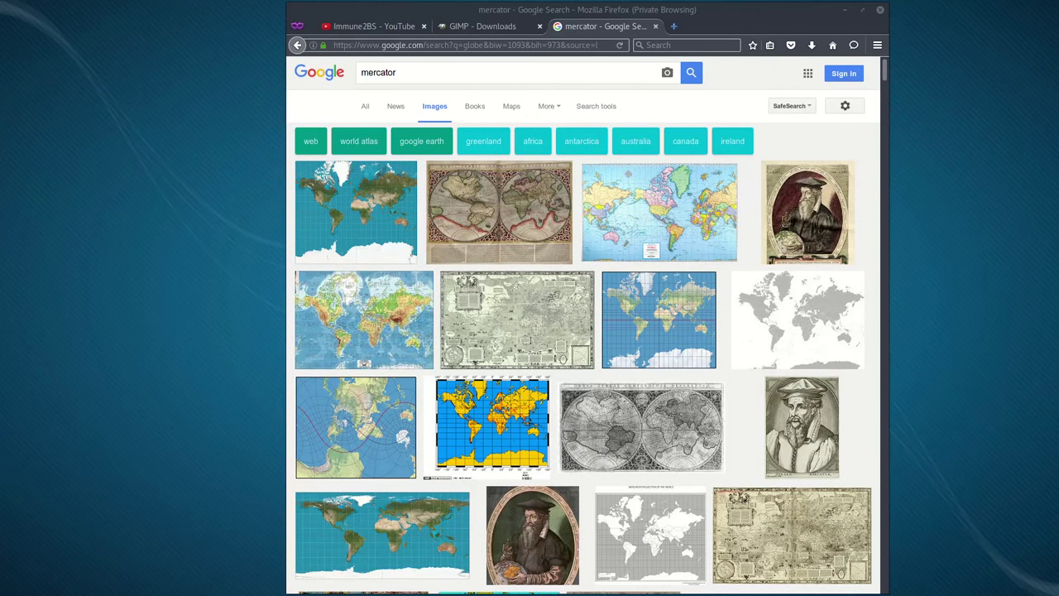
- Drag gleason_new-standard-map-of-the-world.jpg from the desktop onto the restored GIMP window
{"action": "left_click_drag", "start_coordinate": [90, 245], "coordinate": [168, 96]}
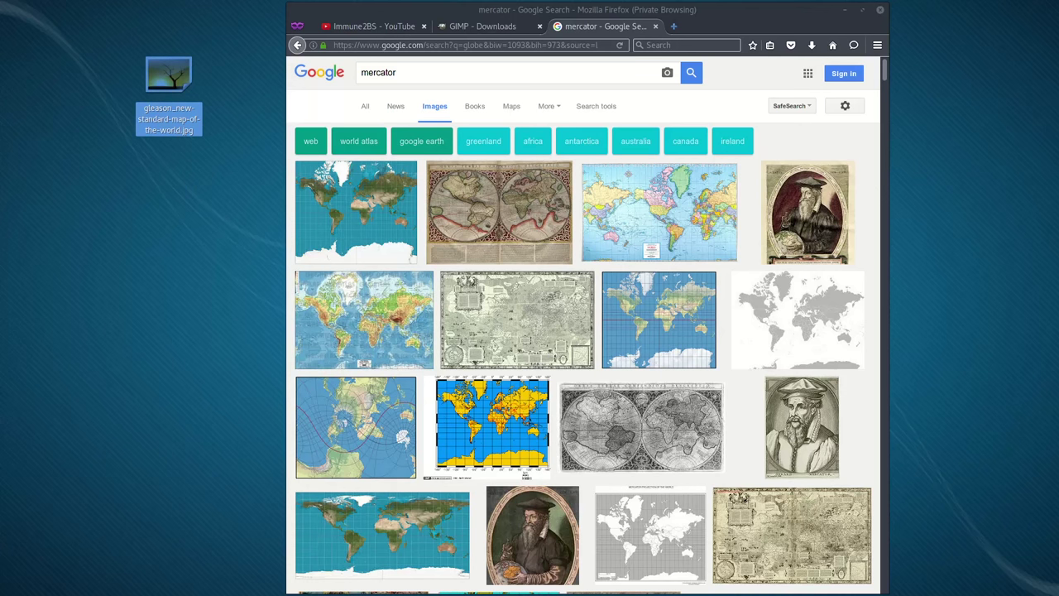
{"action": "double_click", "coordinate": [169, 83]}
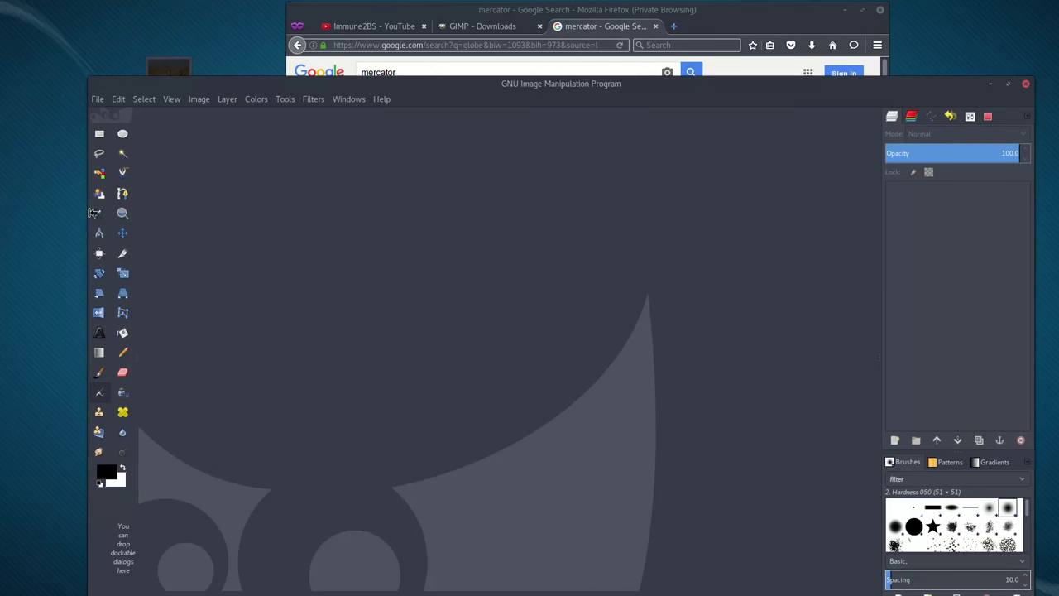
{"action": "left_click_drag", "start_coordinate": [89, 212], "coordinate": [203, 199]}
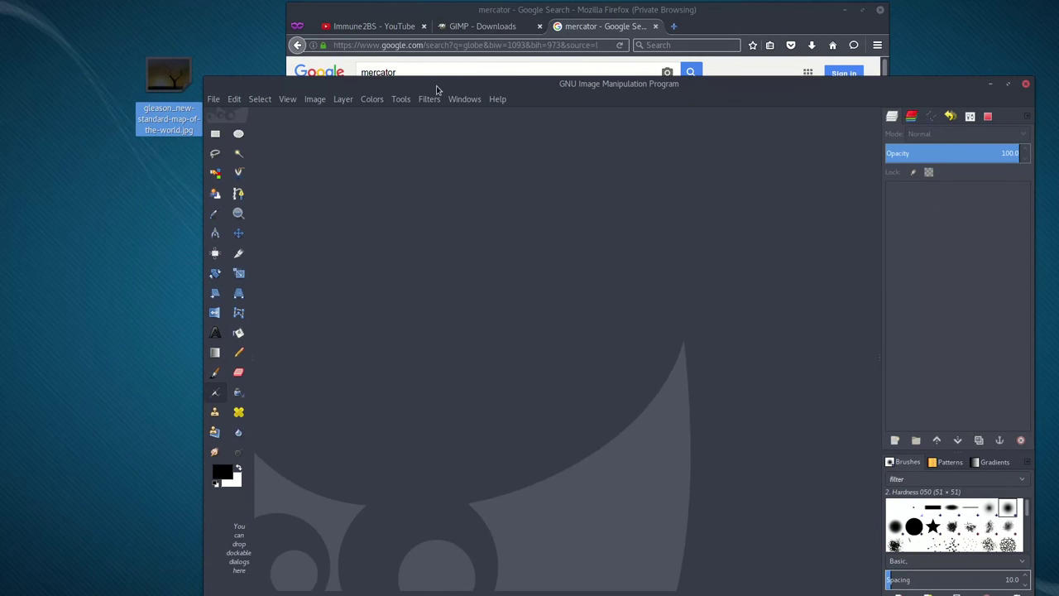
{"action": "left_click_drag", "start_coordinate": [437, 89], "coordinate": [424, 52]}
{"action": "left_click_drag", "start_coordinate": [159, 83], "coordinate": [374, 212]}
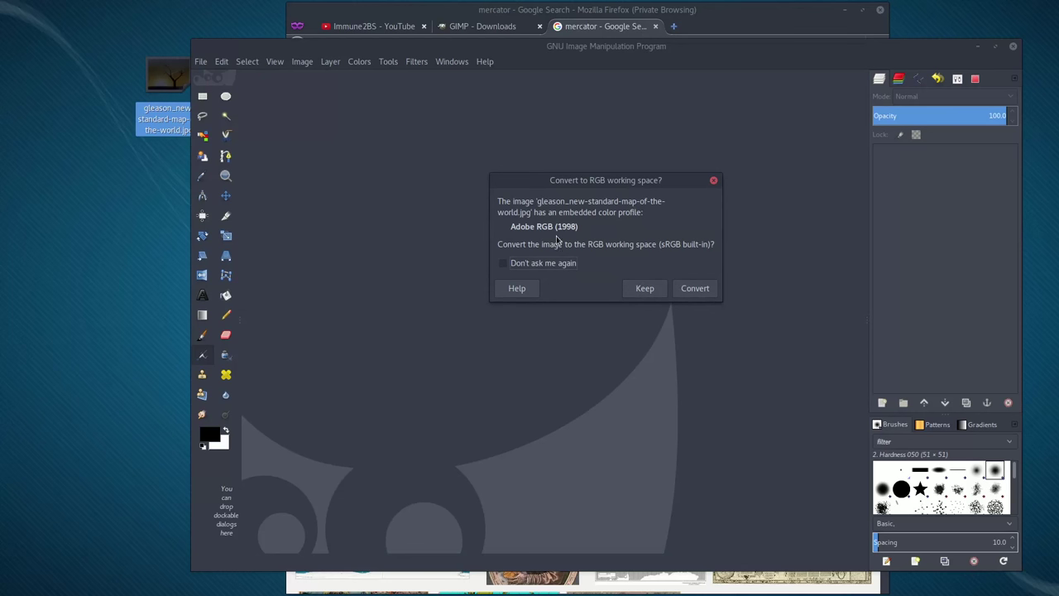
- Convert the map to sRGB, maximize the window and view it at 100%
{"action": "left_click", "coordinate": [693, 289]}
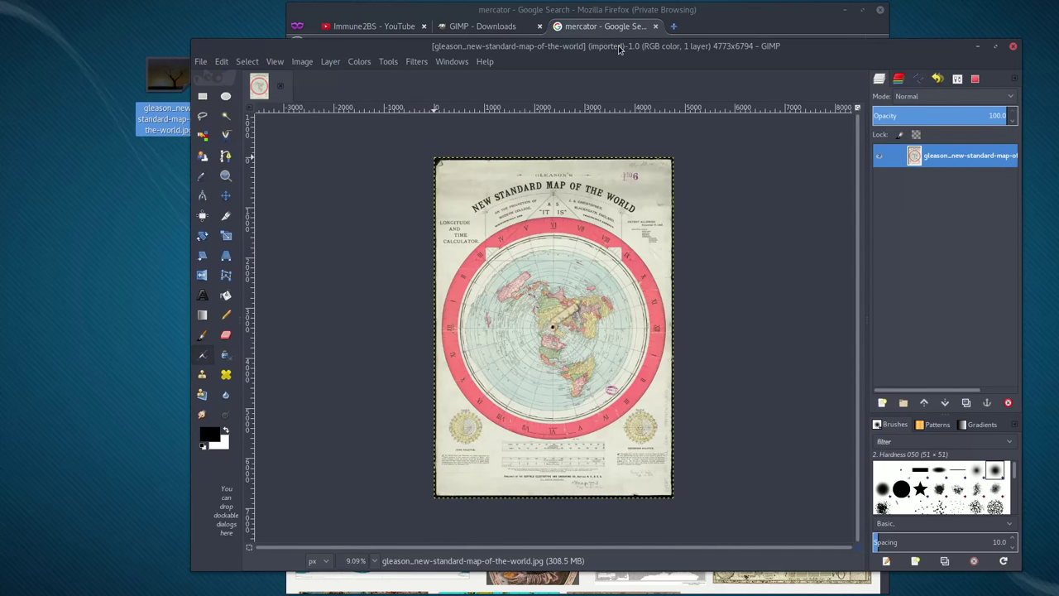
{"action": "double_click", "coordinate": [619, 50]}
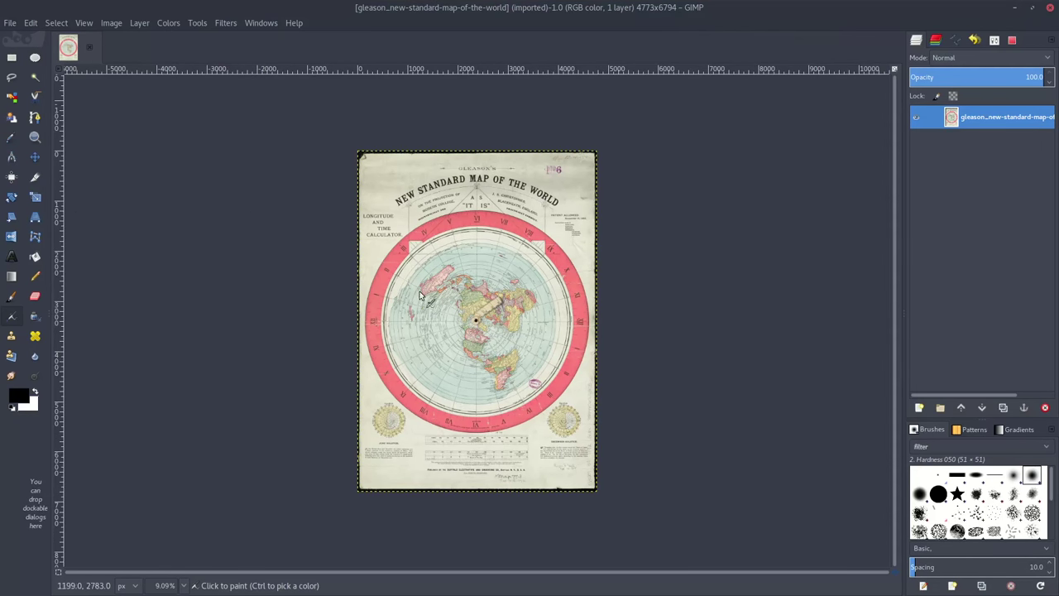
{"action": "left_click", "coordinate": [185, 586]}
{"action": "left_click", "coordinate": [178, 498]}
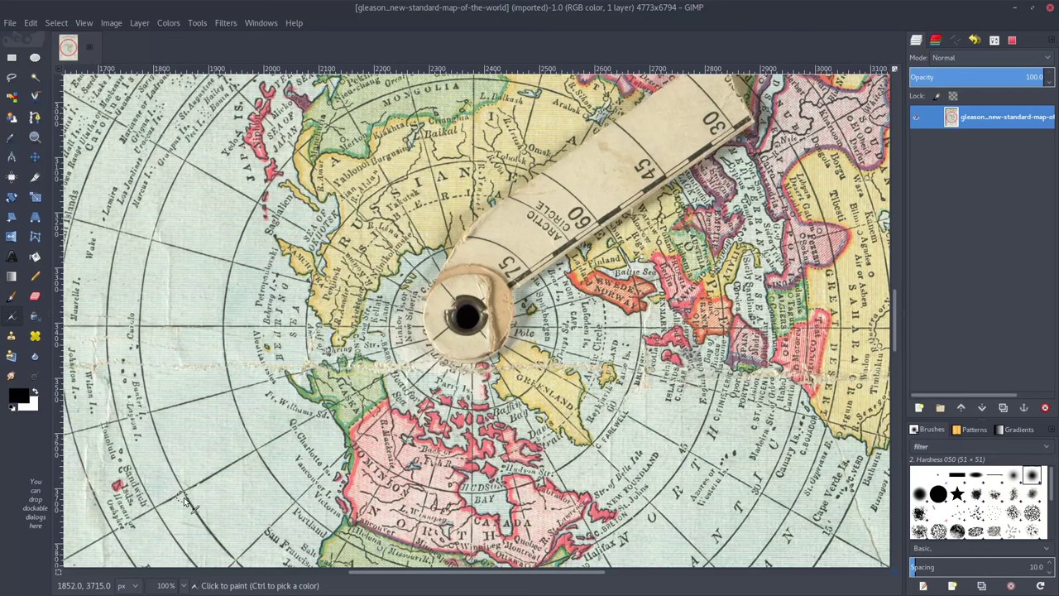
- Zoom the view to 50%, then 10%, and settle on 15% to see the whole map
{"action": "left_click", "coordinate": [170, 586]}
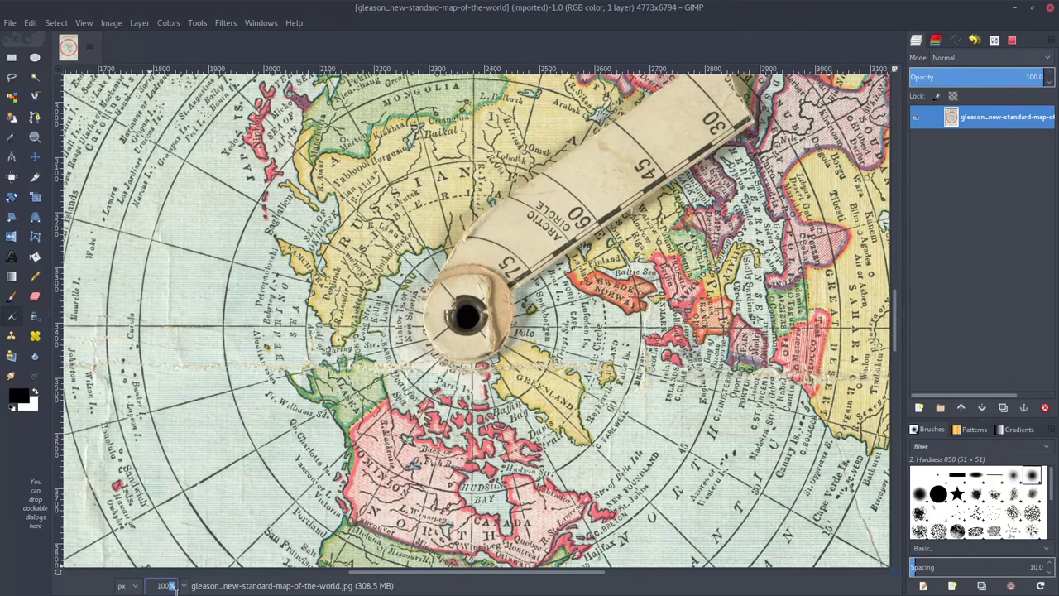
{"action": "left_click", "coordinate": [175, 586]}
{"action": "key", "text": "BackSpace"}
{"action": "key", "text": "BackSpace"}
{"action": "key", "text": "BackSpace"}
{"action": "key", "text": "BackSpace"}
{"action": "type", "text": "50"}
{"action": "key", "text": "Return"}
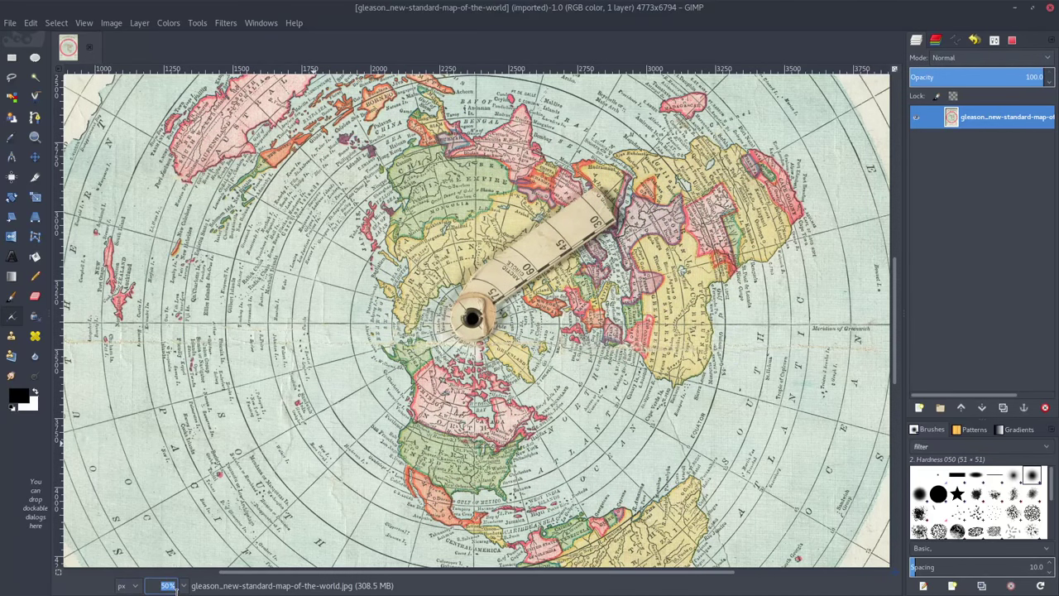
{"action": "type", "text": "10"}
{"action": "key", "text": "Return"}
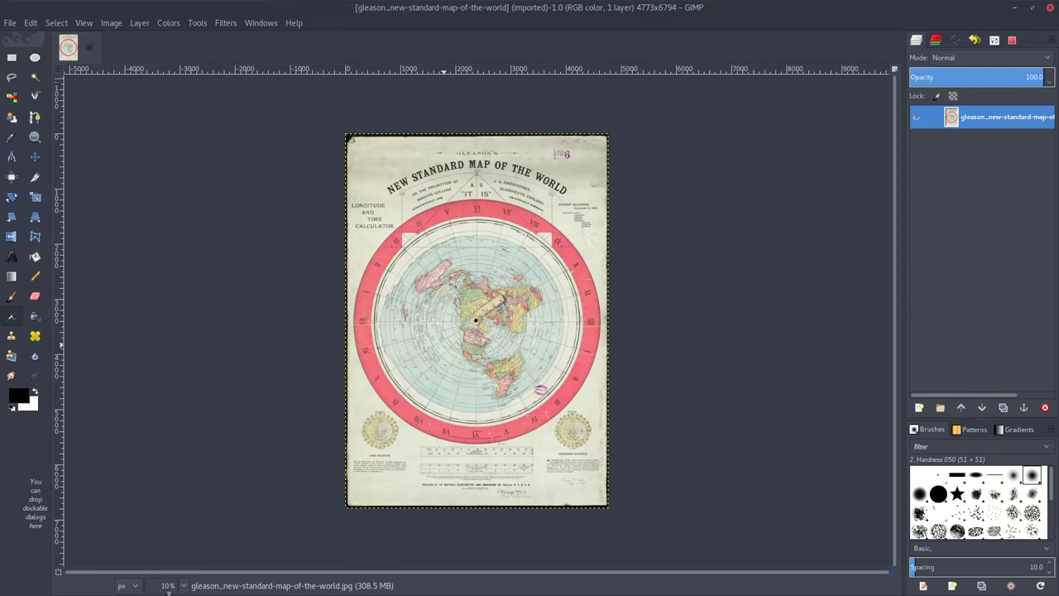
{"action": "left_click", "coordinate": [165, 587]}
{"action": "key", "text": "BackSpace"}
{"action": "type", "text": "5"}
{"action": "key", "text": "Return"}
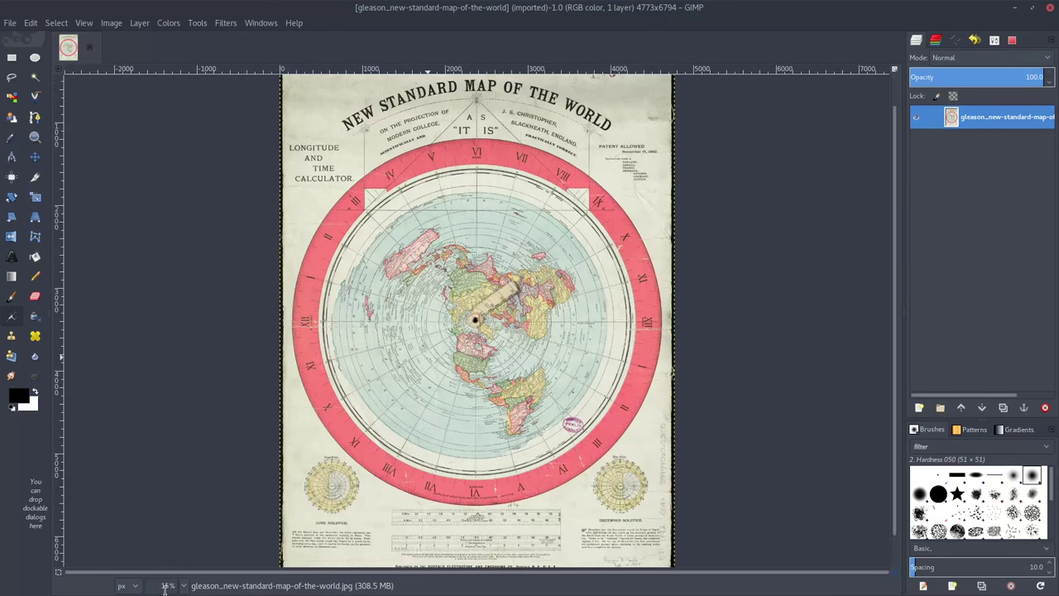
- Choose Ellipse Select with Fixed Aspect ratio locked to 1:1
{"action": "left_click", "coordinate": [36, 61]}
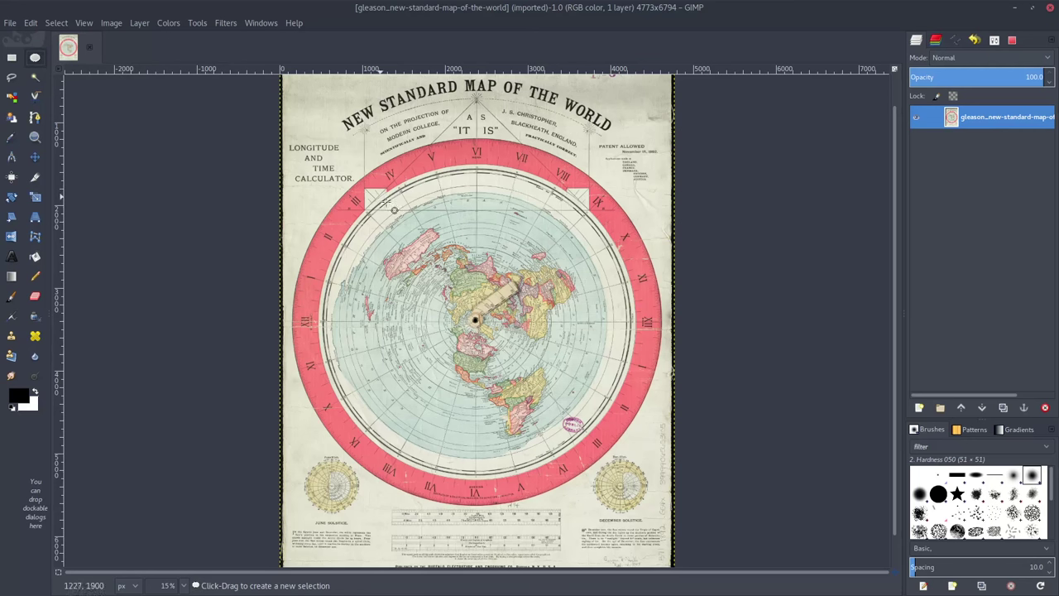
{"action": "left_click", "coordinate": [996, 41]}
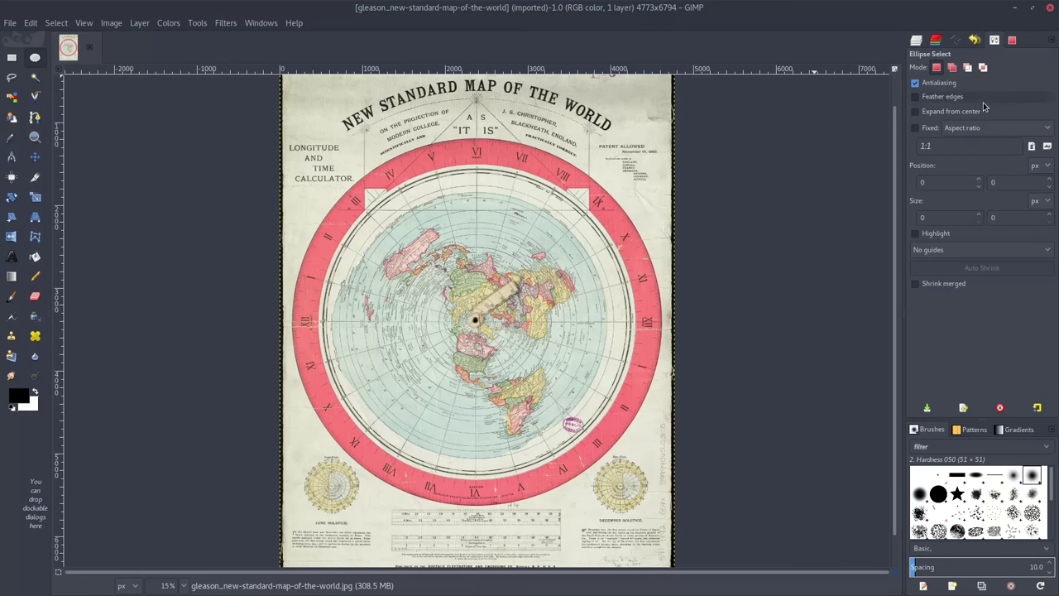
{"action": "left_click", "coordinate": [927, 129]}
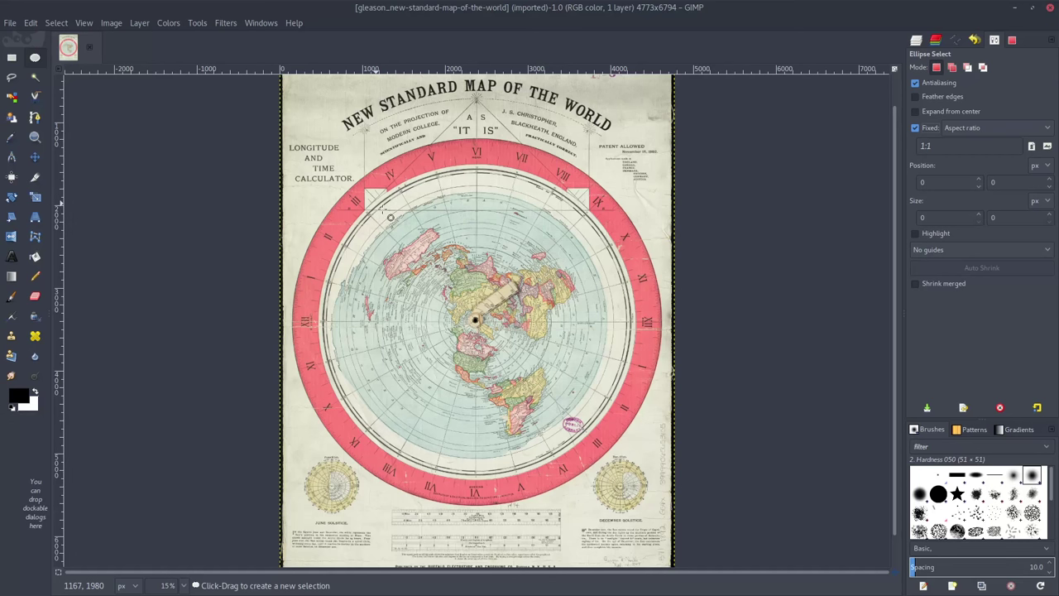
- Draw and fit a 3720 px circle around the inner map disc
{"action": "left_click_drag", "start_coordinate": [382, 209], "coordinate": [632, 445]}
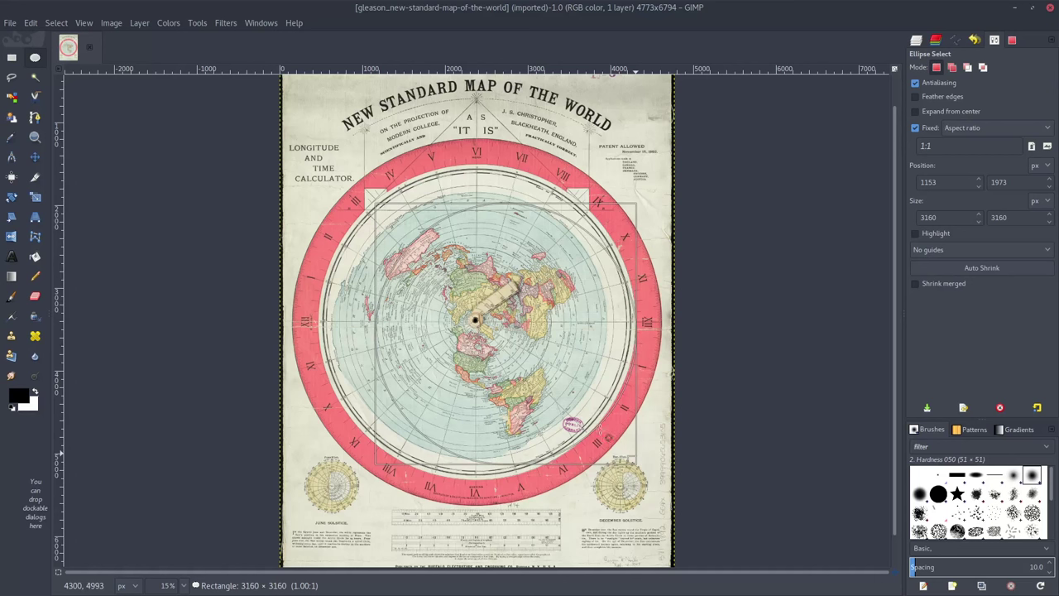
{"action": "left_click_drag", "start_coordinate": [420, 214], "coordinate": [338, 187]}
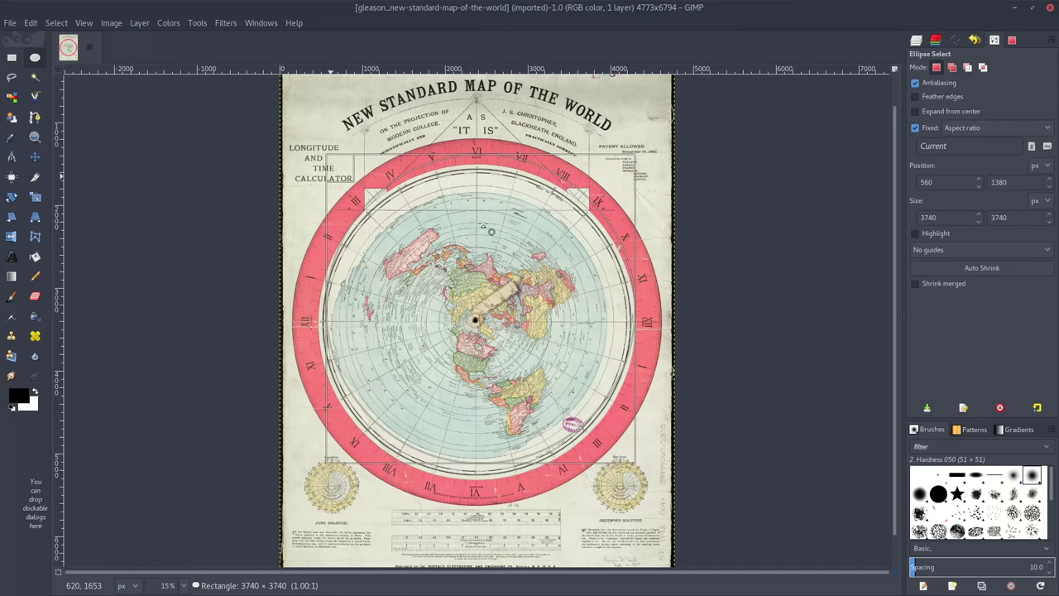
{"action": "left_click_drag", "start_coordinate": [483, 225], "coordinate": [471, 249]}
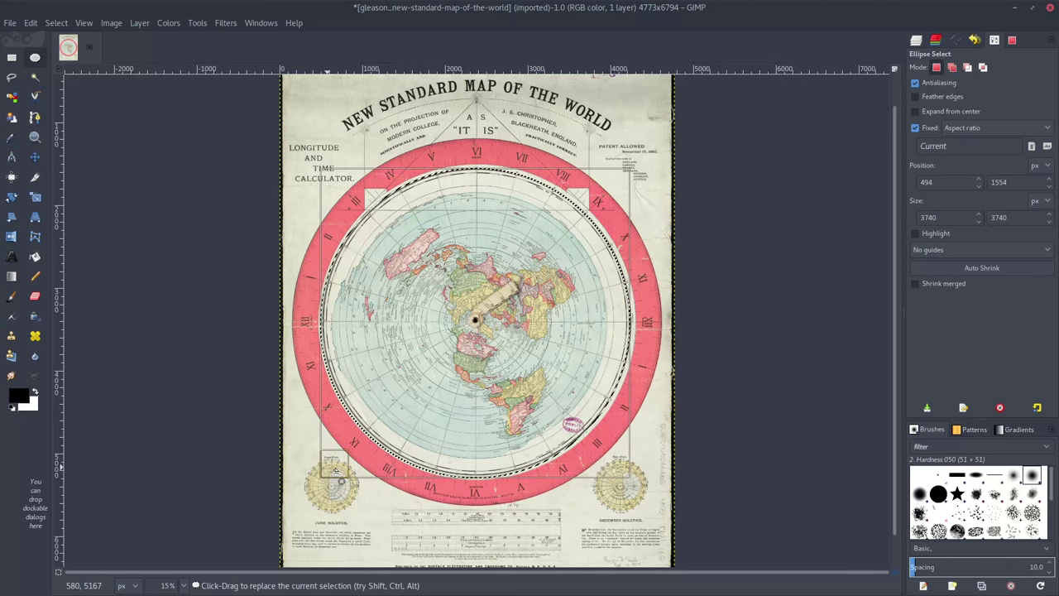
{"action": "left_click_drag", "start_coordinate": [335, 469], "coordinate": [339, 468]}
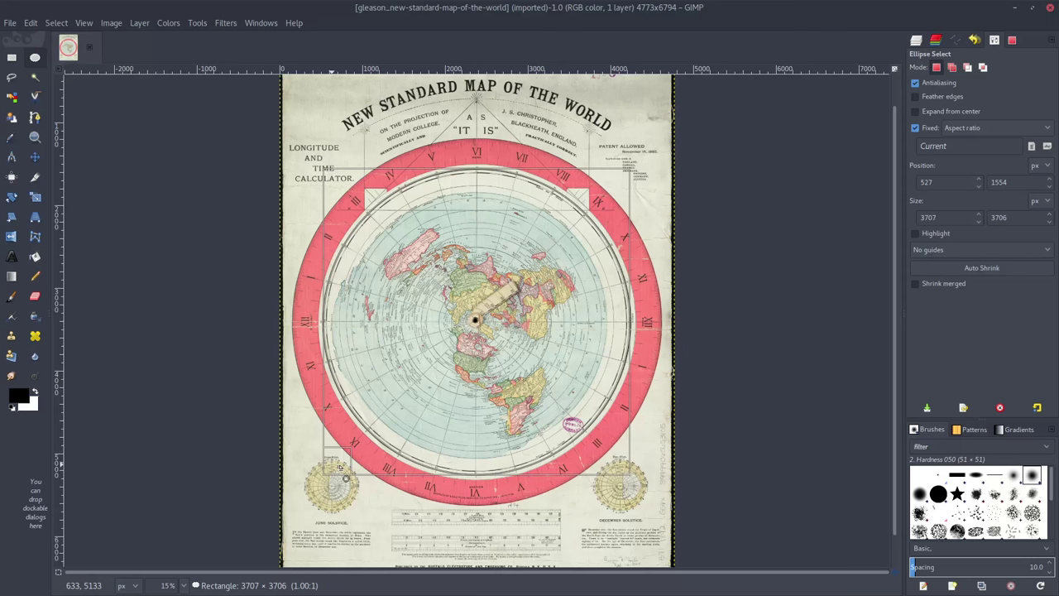
{"action": "left_click", "coordinate": [623, 470]}
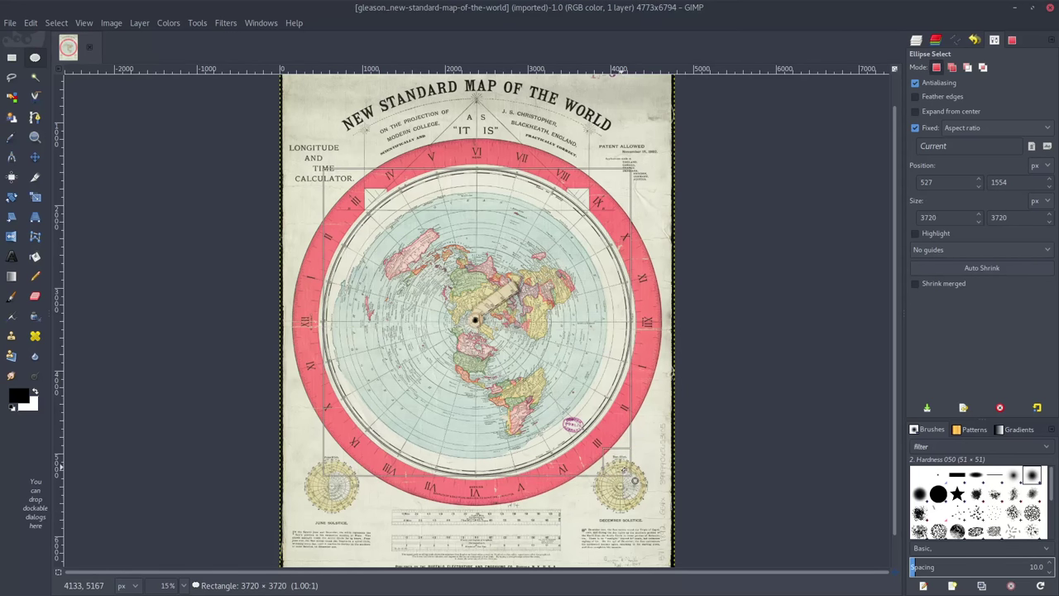
{"action": "left_click_drag", "start_coordinate": [563, 438], "coordinate": [563, 438]}
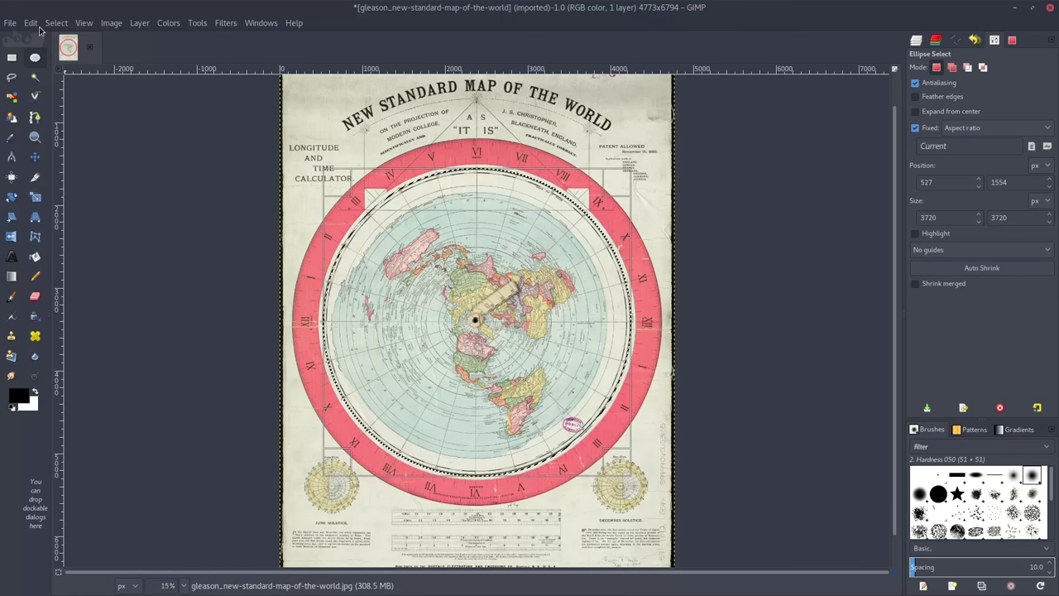
{"action": "left_click", "coordinate": [30, 23]}
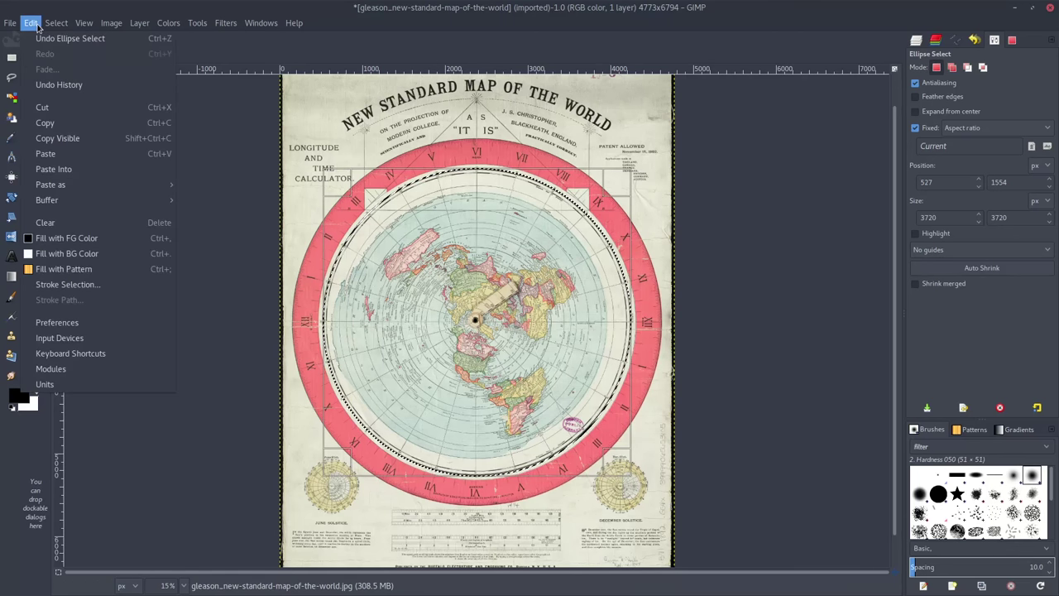
- Copy the circular selection and create a new 4773×6794 image
{"action": "left_click", "coordinate": [46, 124]}
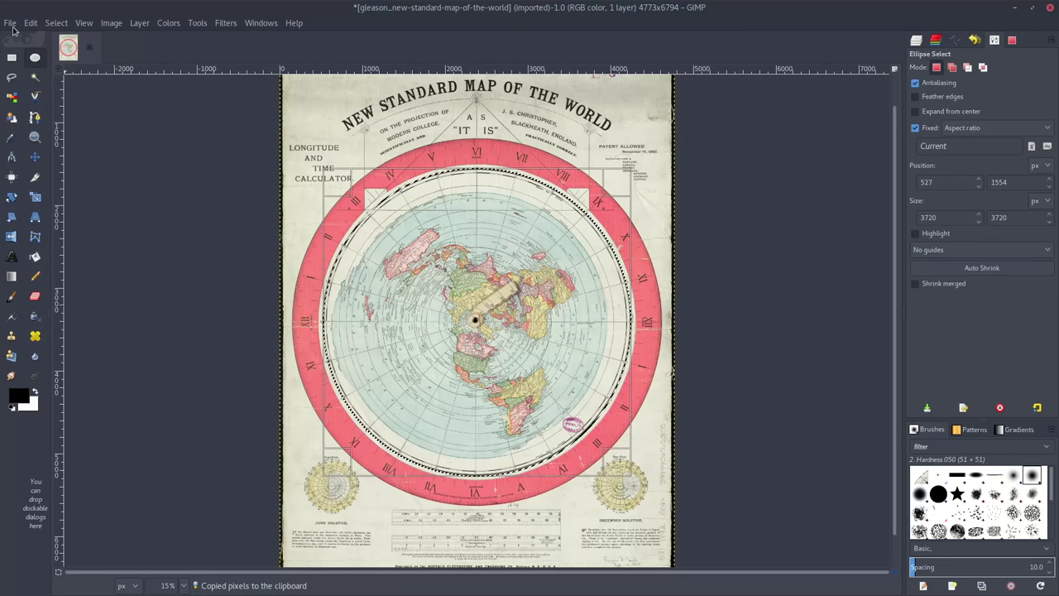
{"action": "left_click", "coordinate": [10, 22]}
{"action": "left_click", "coordinate": [18, 39]}
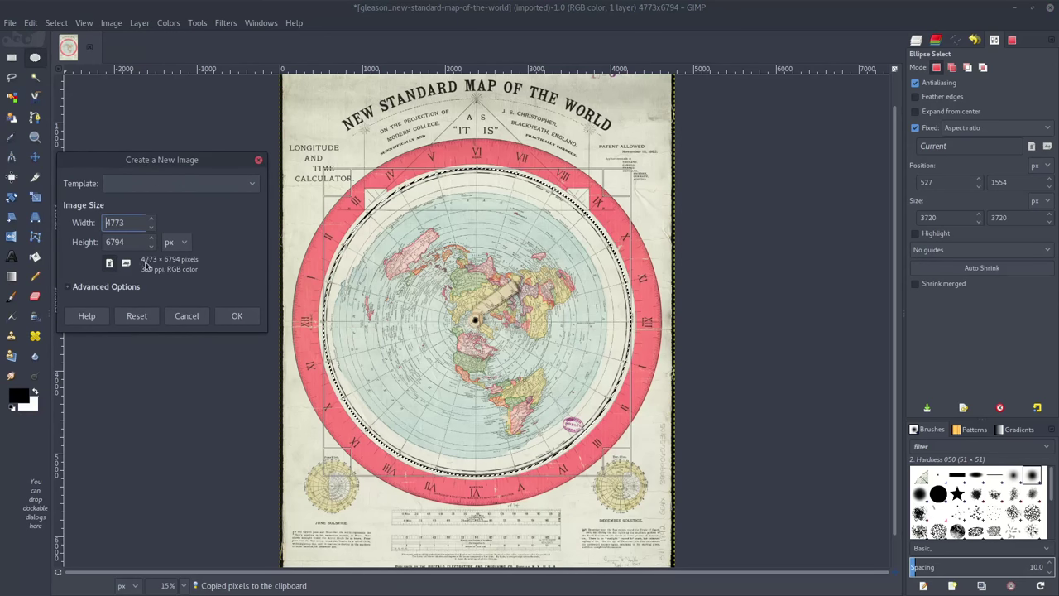
{"action": "left_click", "coordinate": [247, 319]}
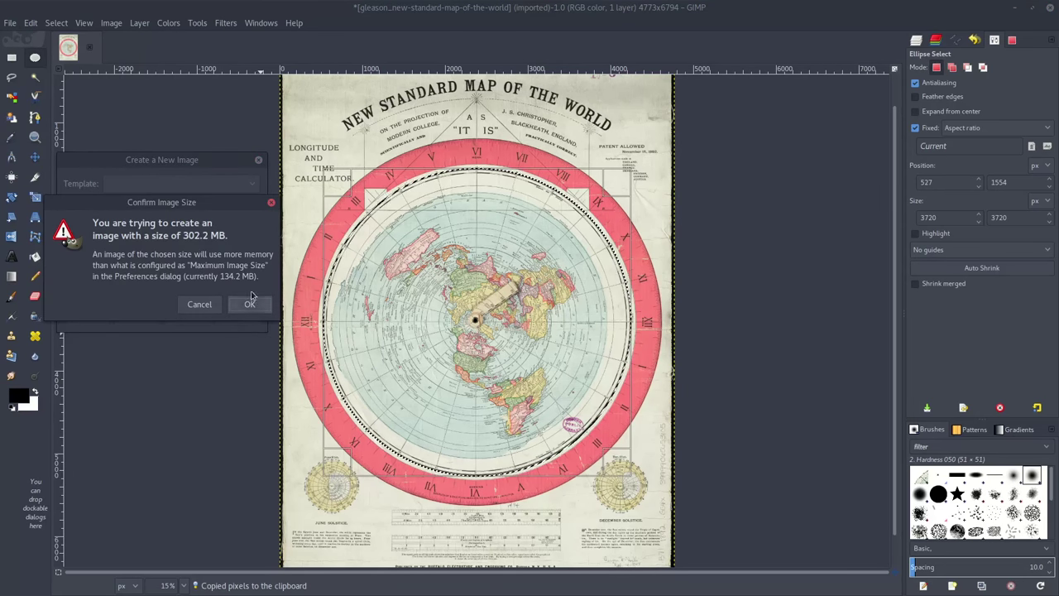
{"action": "left_click", "coordinate": [249, 305]}
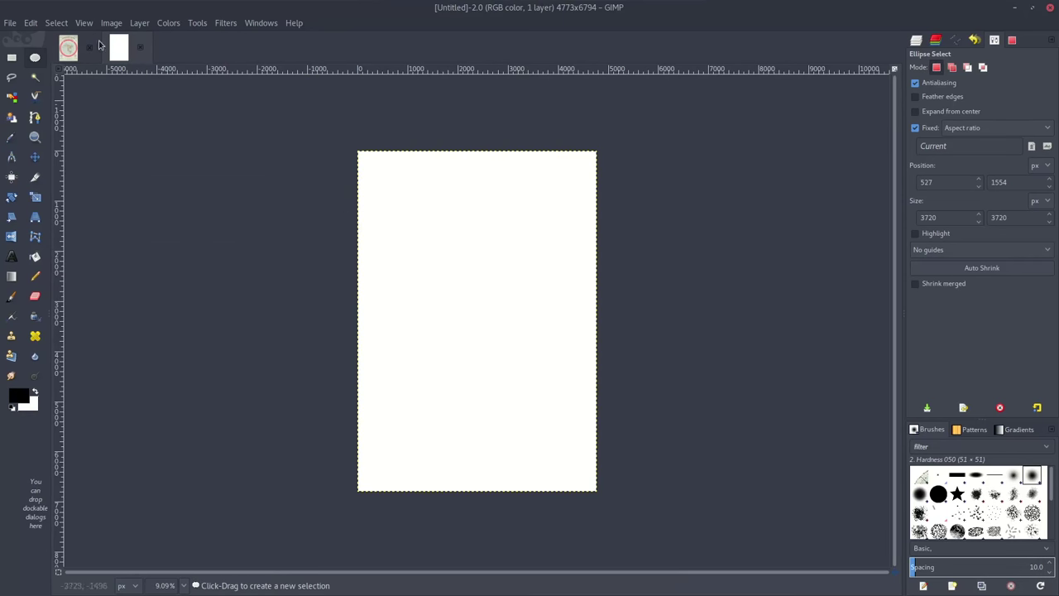
- Paste the disc into the new image, autocrop it to 3720×3720 and anchor it
{"action": "left_click", "coordinate": [31, 22]}
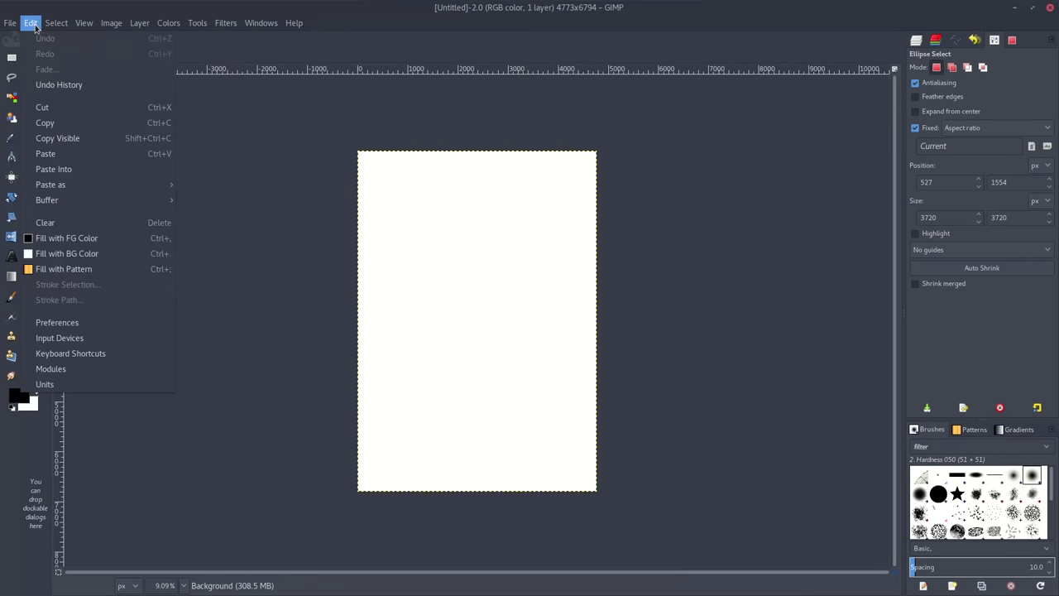
{"action": "left_click", "coordinate": [52, 160]}
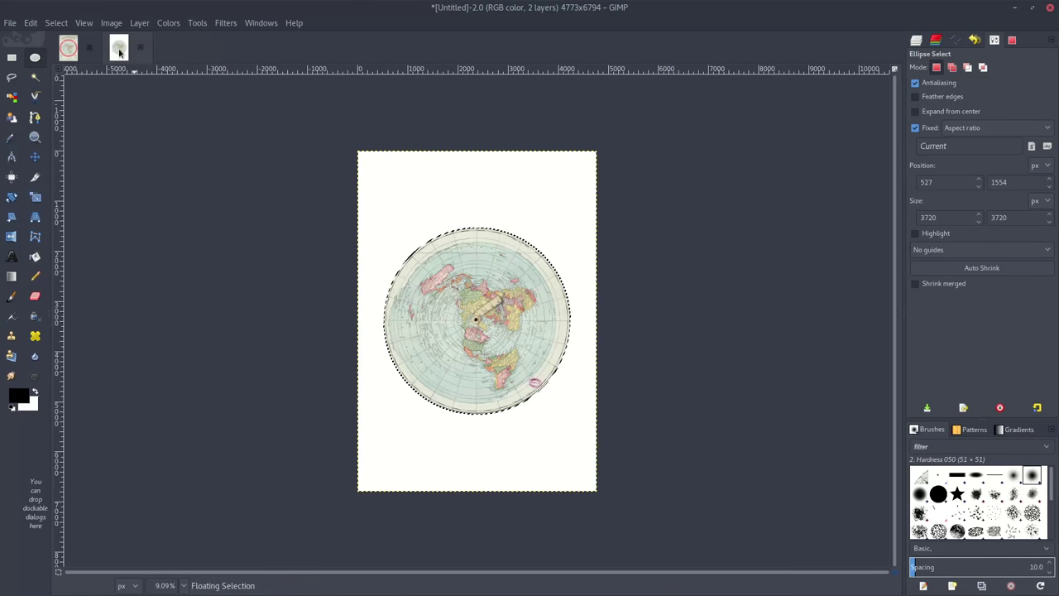
{"action": "left_click", "coordinate": [111, 23]}
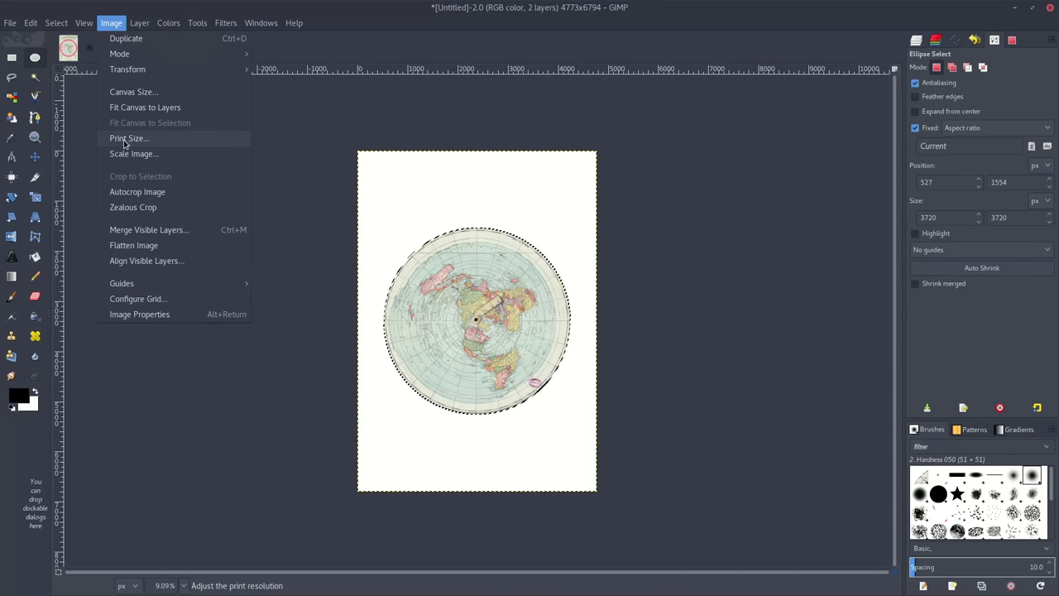
{"action": "left_click", "coordinate": [138, 199]}
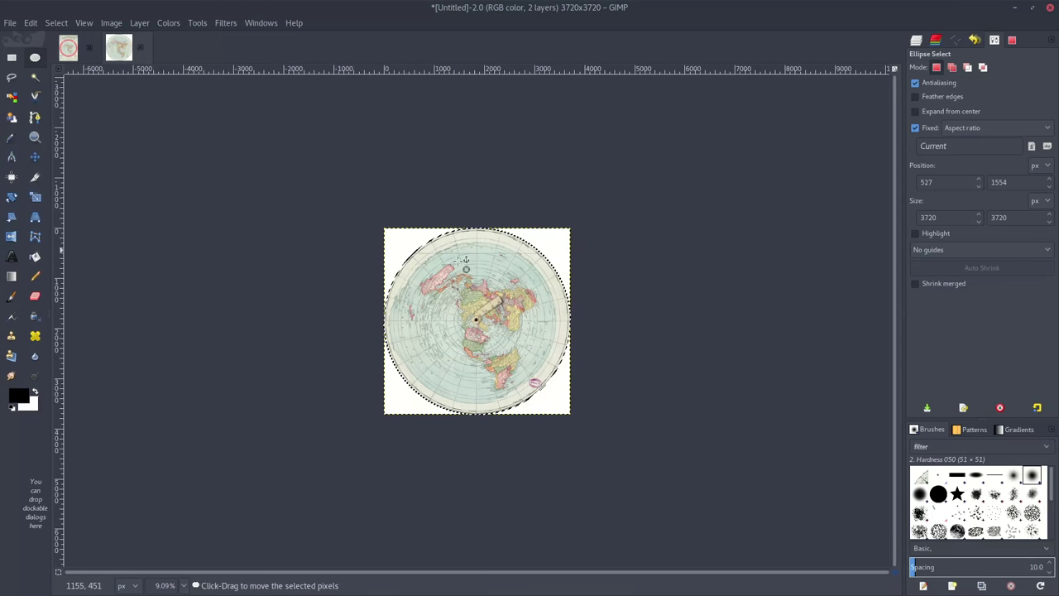
{"action": "left_click", "coordinate": [375, 218]}
- Merge the pasted disc into the layer and add an alpha channel
{"action": "key", "text": "r"}
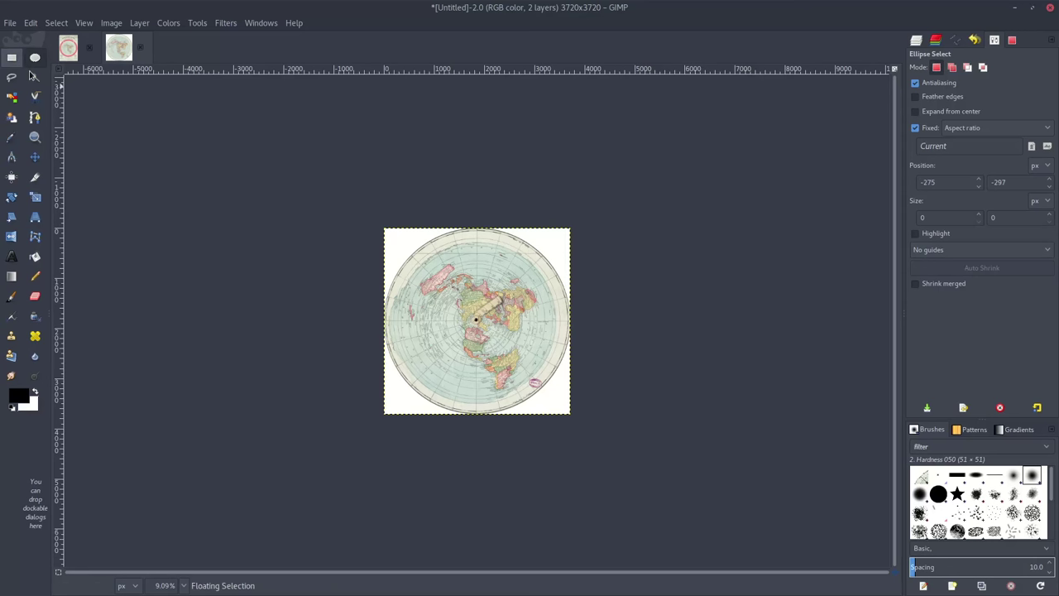
{"action": "key", "text": "ctrl+h"}
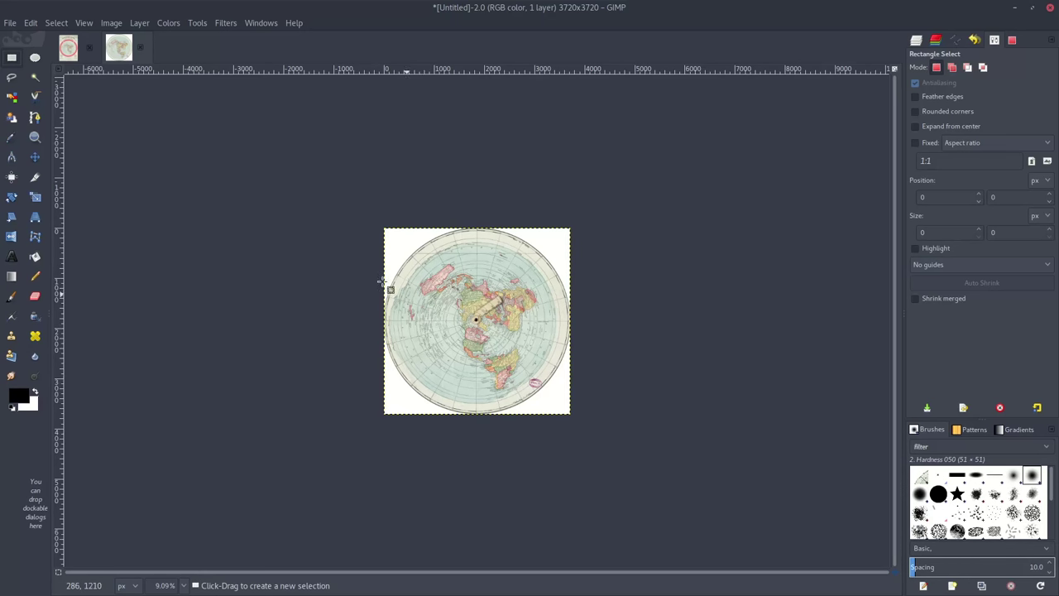
{"action": "left_click", "coordinate": [139, 25]}
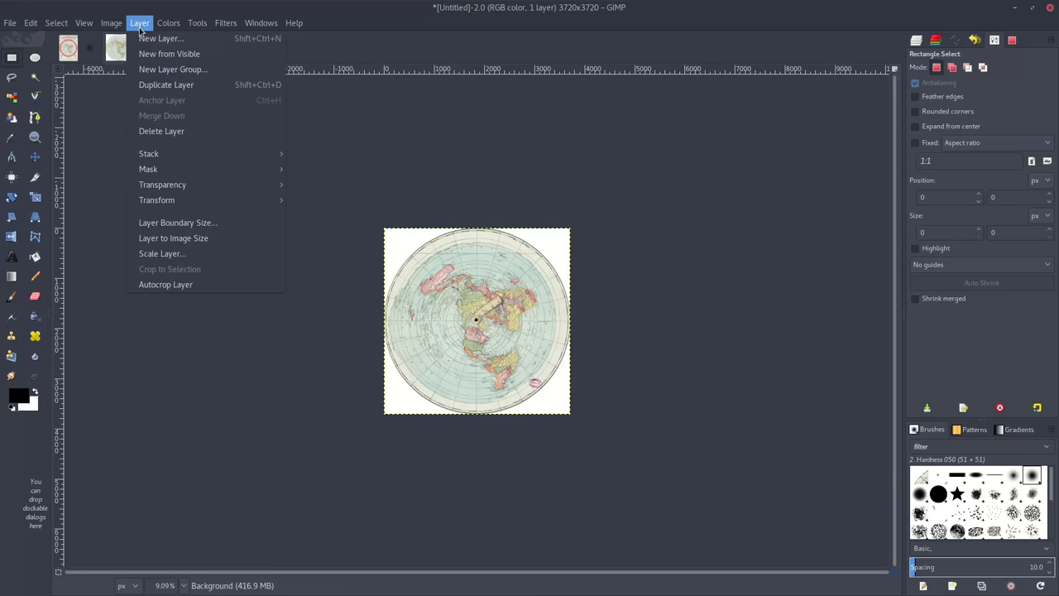
{"action": "mouse_move", "coordinate": [189, 189]}
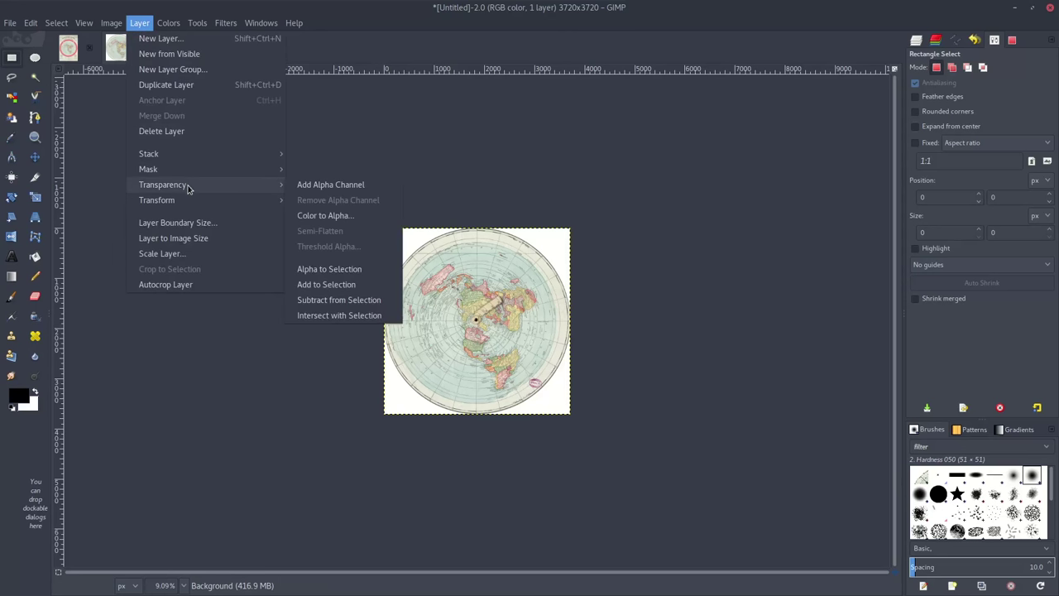
{"action": "left_click", "coordinate": [318, 188]}
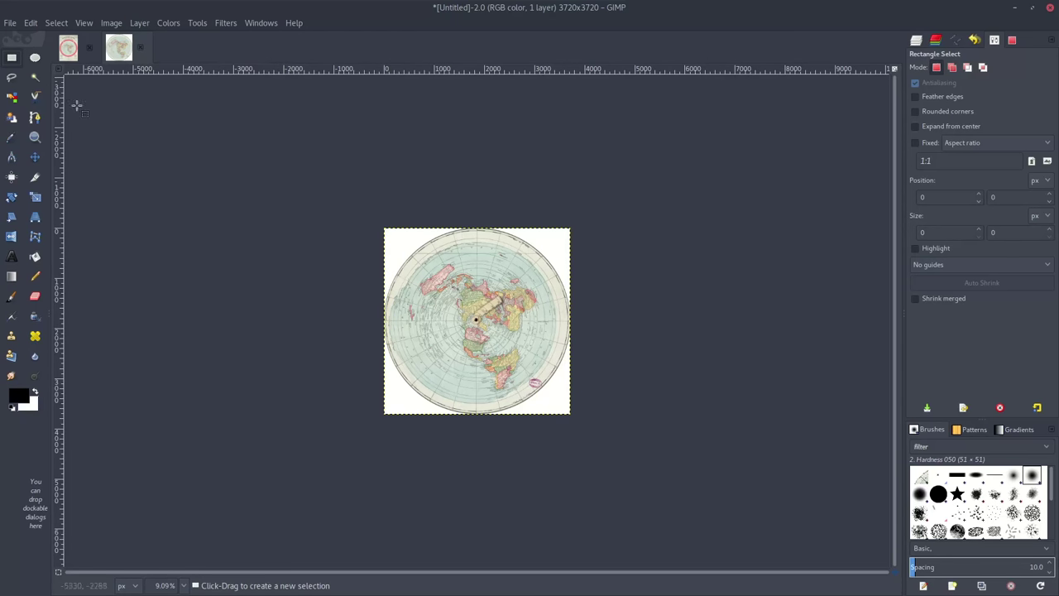
- Fuzzy-select and clear the white top-left and top-right corners
{"action": "left_click", "coordinate": [36, 79]}
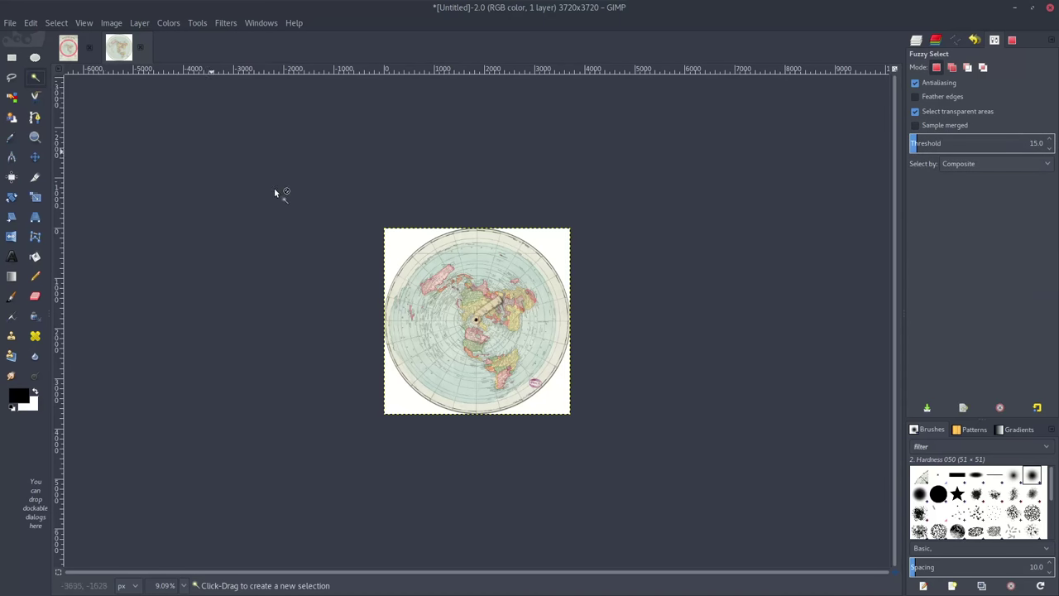
{"action": "left_click", "coordinate": [402, 250]}
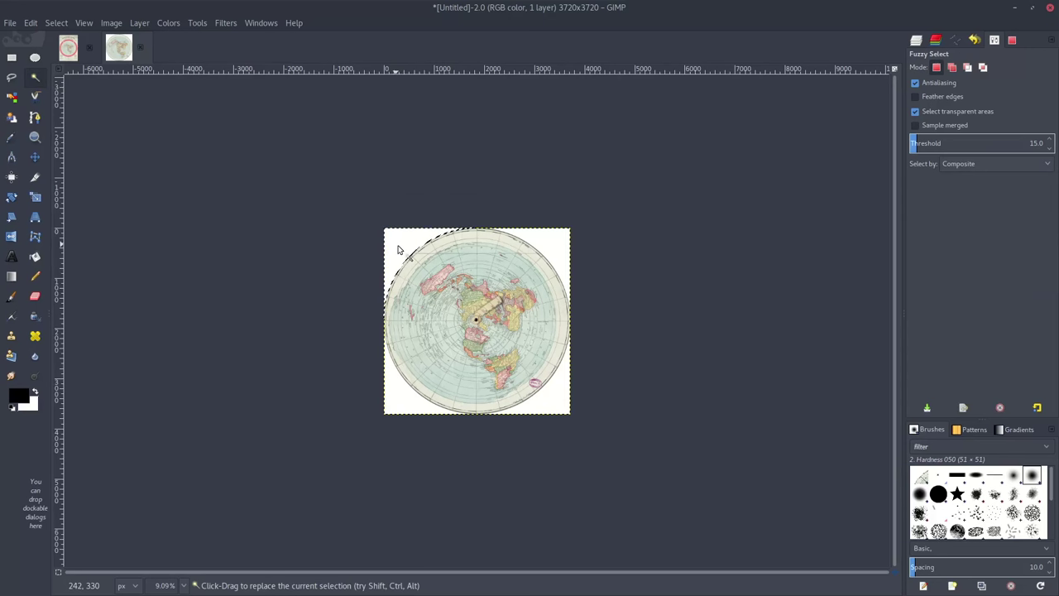
{"action": "left_click", "coordinate": [31, 22]}
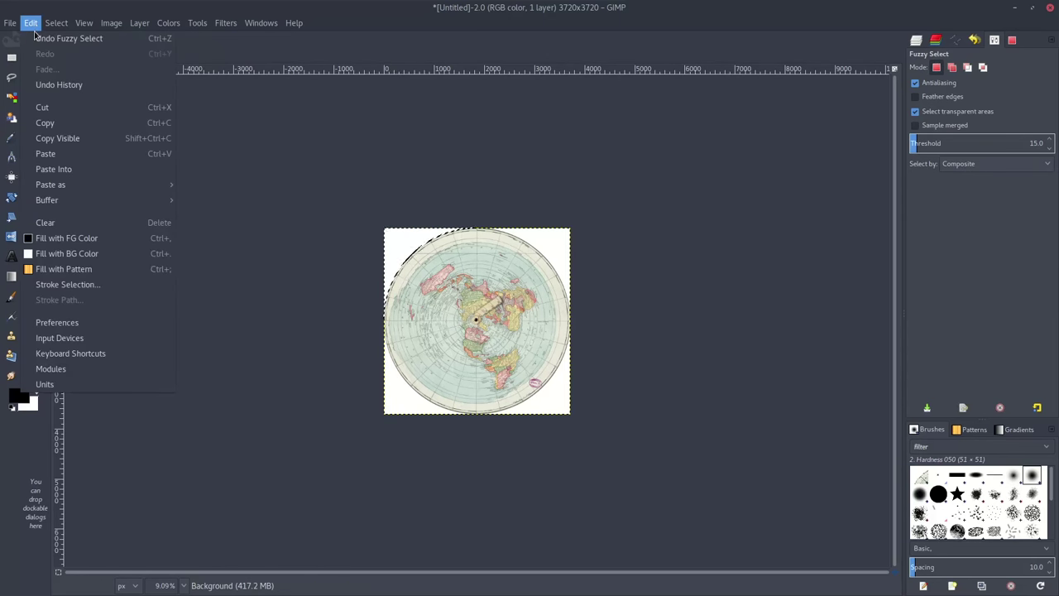
{"action": "left_click", "coordinate": [45, 223]}
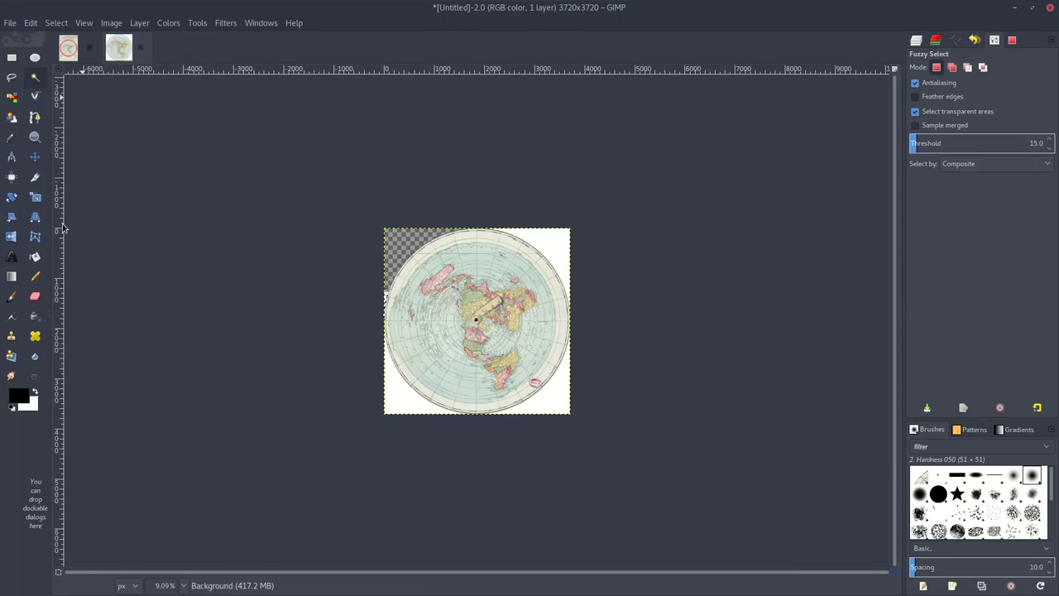
{"action": "left_click", "coordinate": [559, 240]}
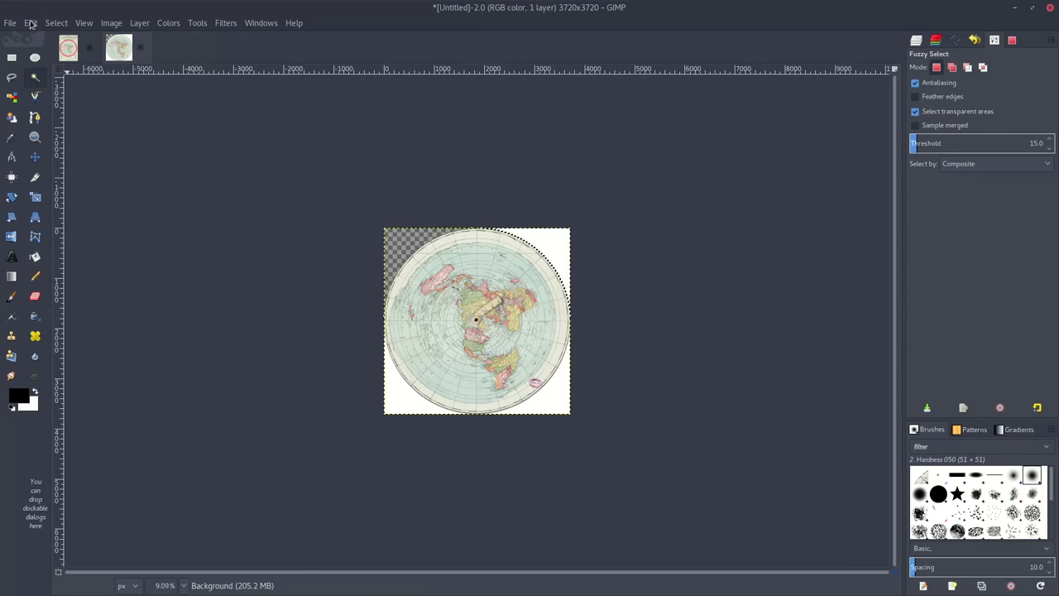
{"action": "left_click", "coordinate": [31, 23]}
{"action": "left_click", "coordinate": [47, 222]}
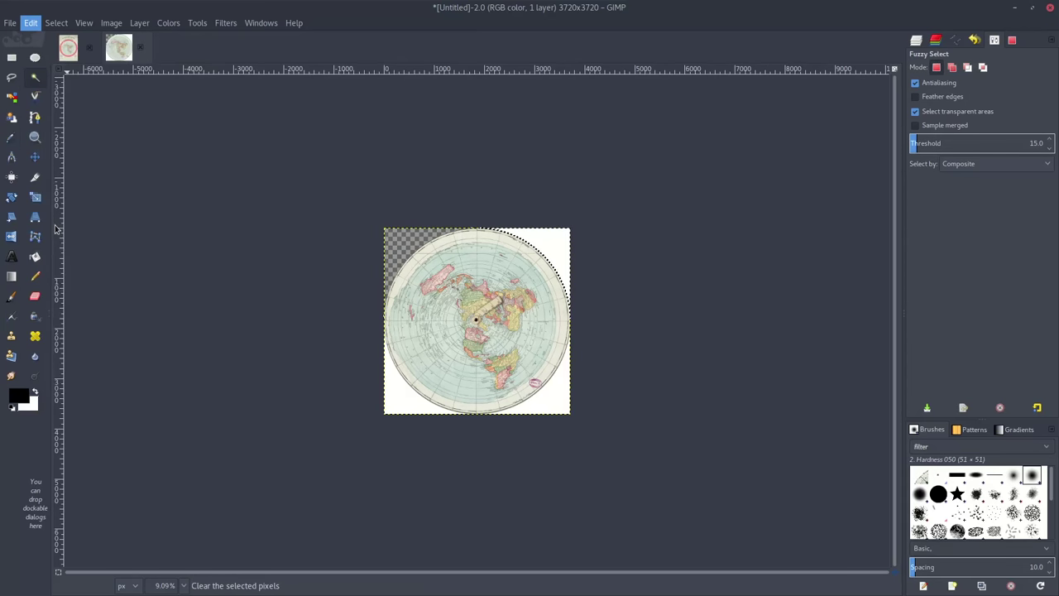
- Clear the white bottom-left and bottom-right corners, then deselect
{"action": "left_click", "coordinate": [408, 404]}
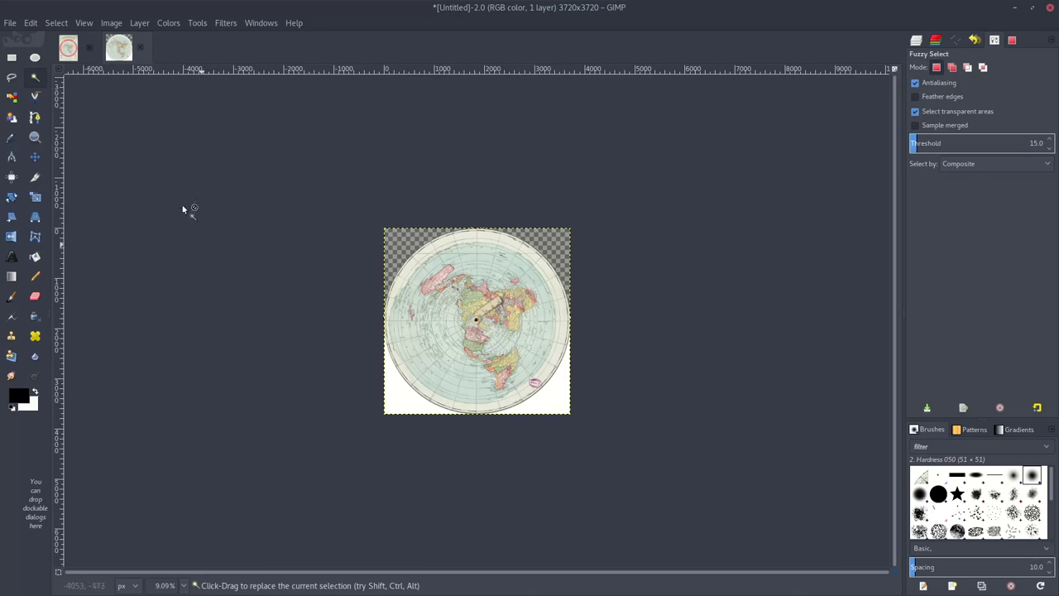
{"action": "left_click", "coordinate": [31, 22]}
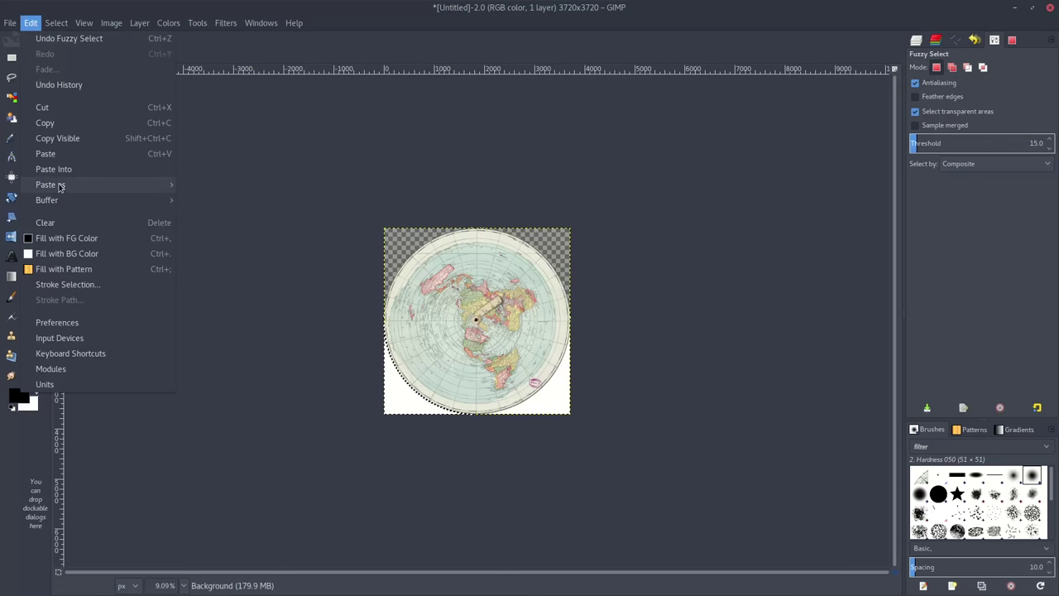
{"action": "left_click", "coordinate": [64, 222]}
{"action": "left_click", "coordinate": [553, 403]}
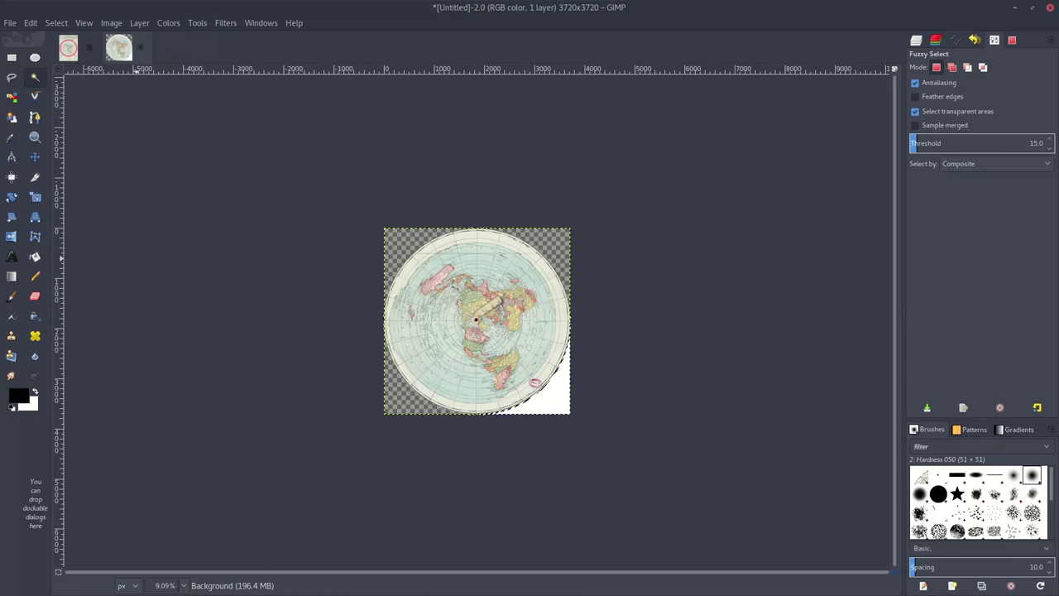
{"action": "left_click", "coordinate": [31, 22]}
{"action": "left_click", "coordinate": [66, 221]}
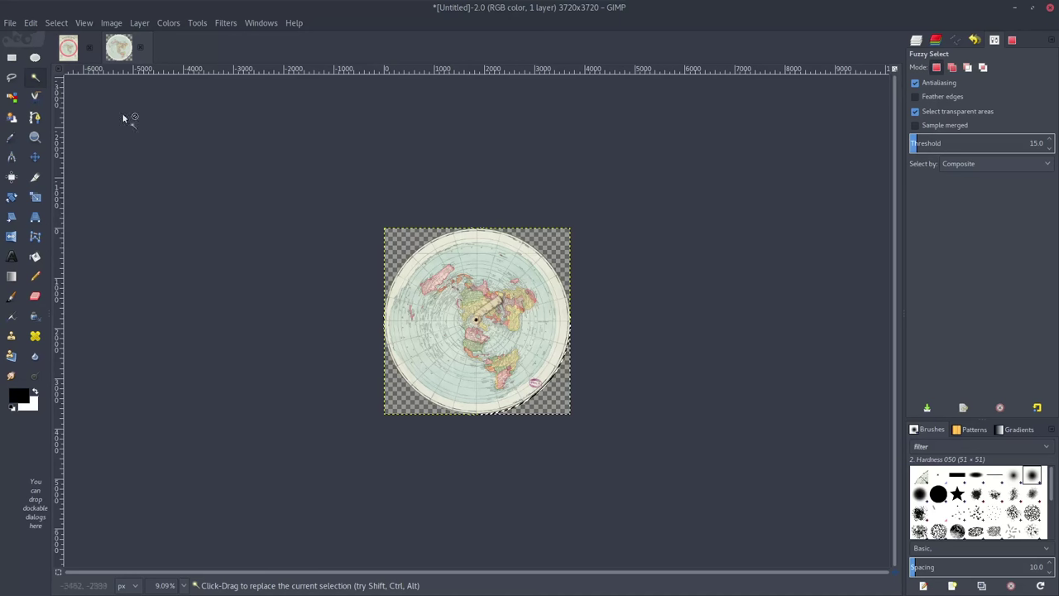
{"action": "left_click", "coordinate": [12, 57]}
{"action": "left_click", "coordinate": [355, 216]}
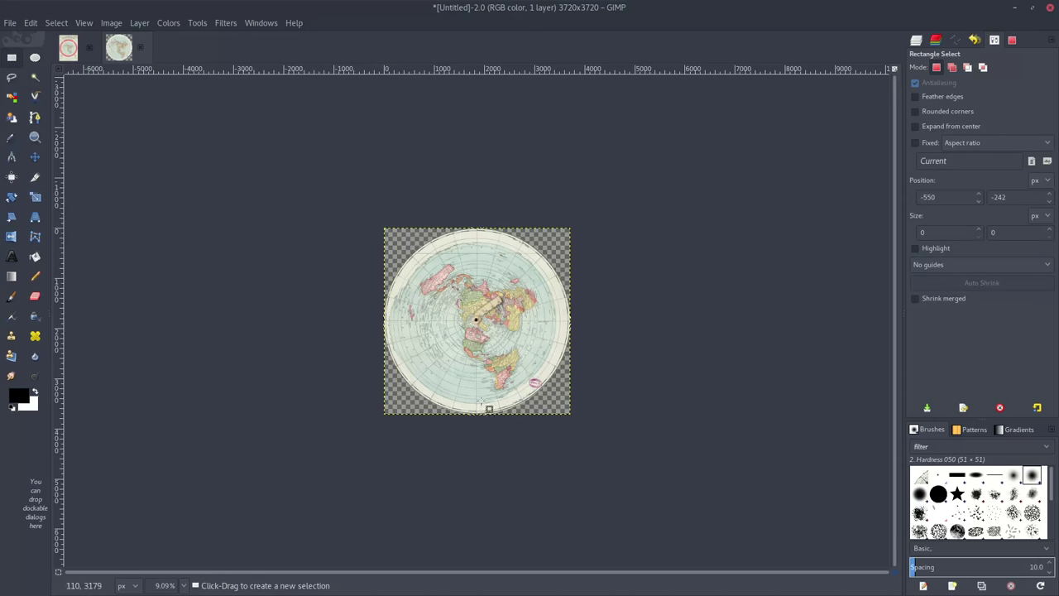
- Zoom the view to 15%, then 20%
{"action": "left_click", "coordinate": [169, 586]}
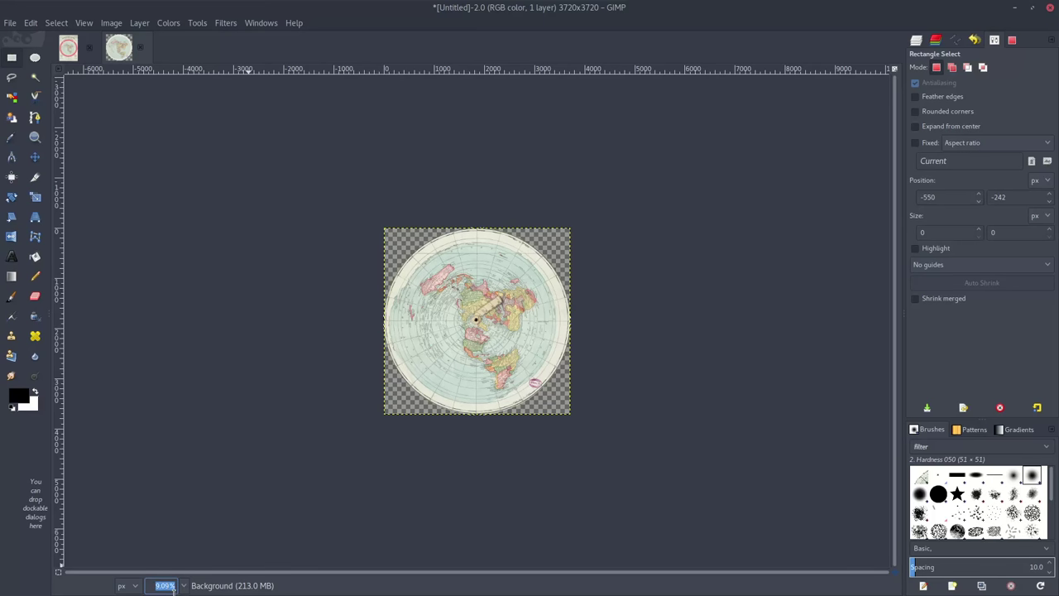
{"action": "type", "text": "15"}
{"action": "key", "text": "Return"}
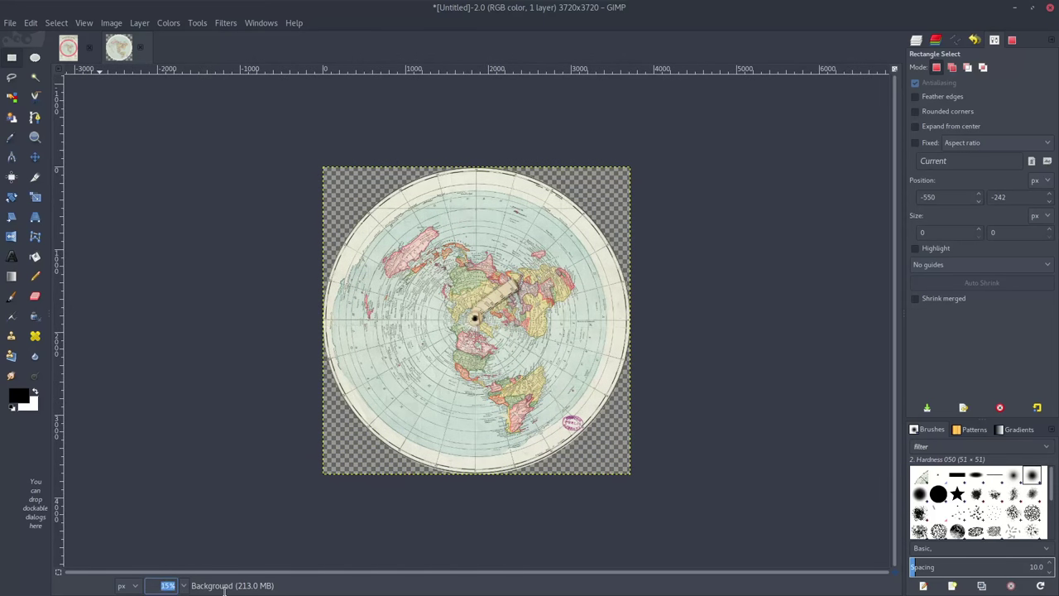
{"action": "type", "text": "20"}
{"action": "key", "text": "Return"}
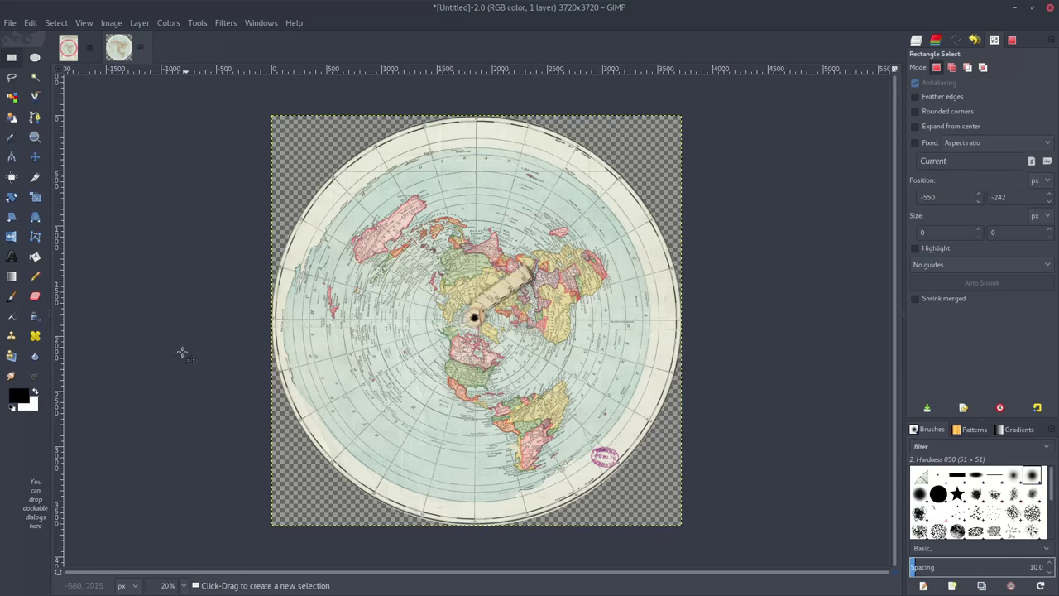
- Check under Image > Mode that the image is RGB
{"action": "left_click", "coordinate": [230, 29]}
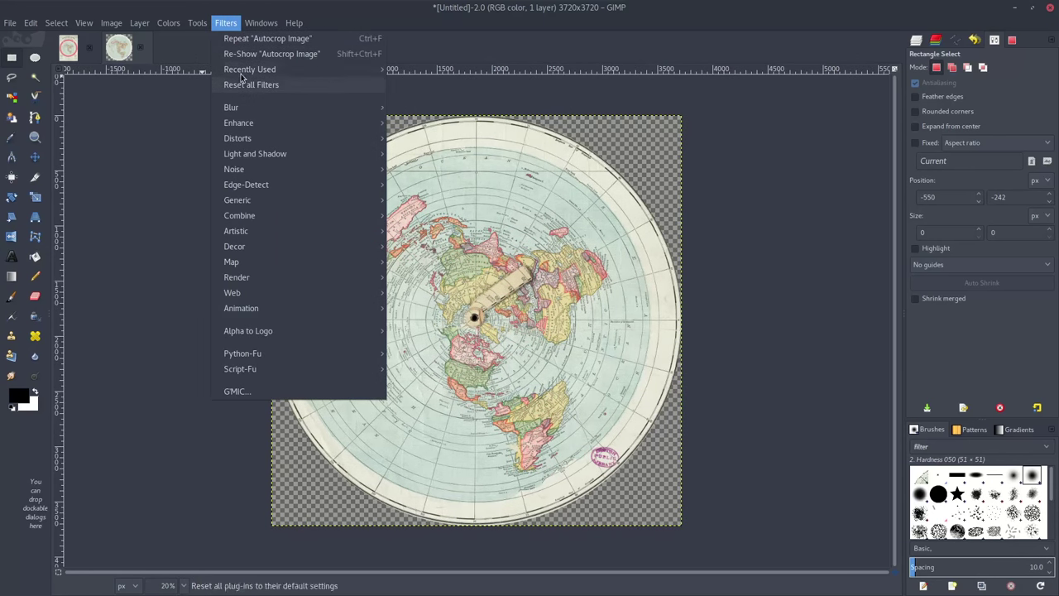
{"action": "mouse_move", "coordinate": [254, 146]}
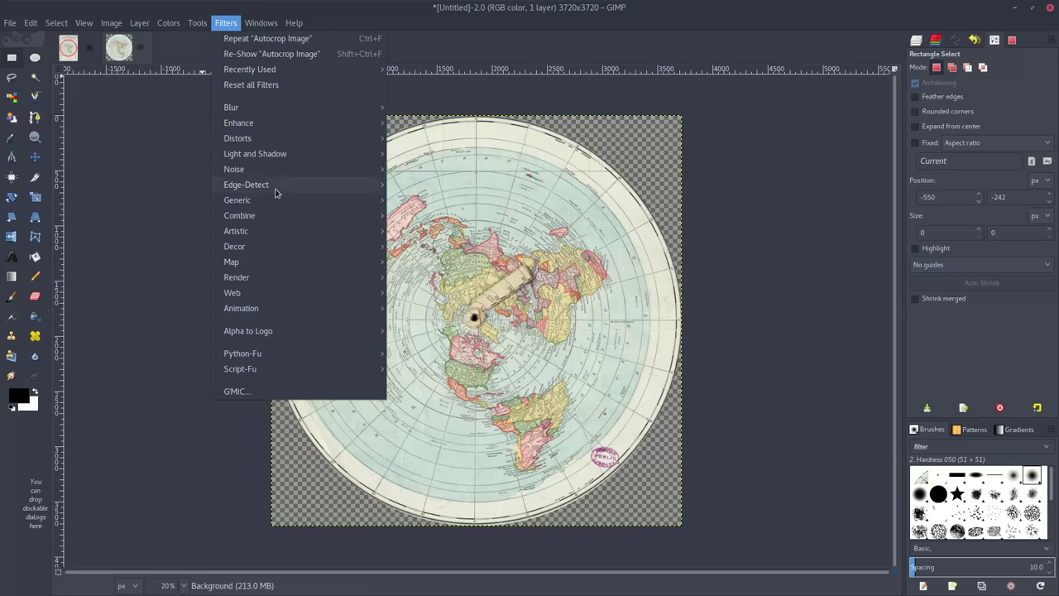
{"action": "left_click", "coordinate": [165, 147]}
{"action": "left_click", "coordinate": [113, 23]}
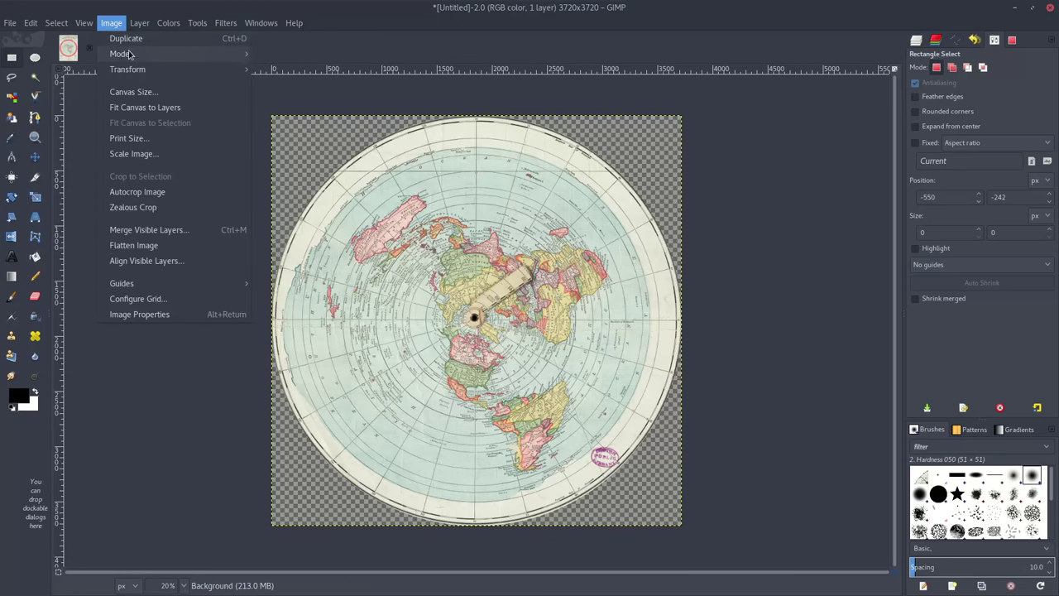
{"action": "mouse_move", "coordinate": [135, 57]}
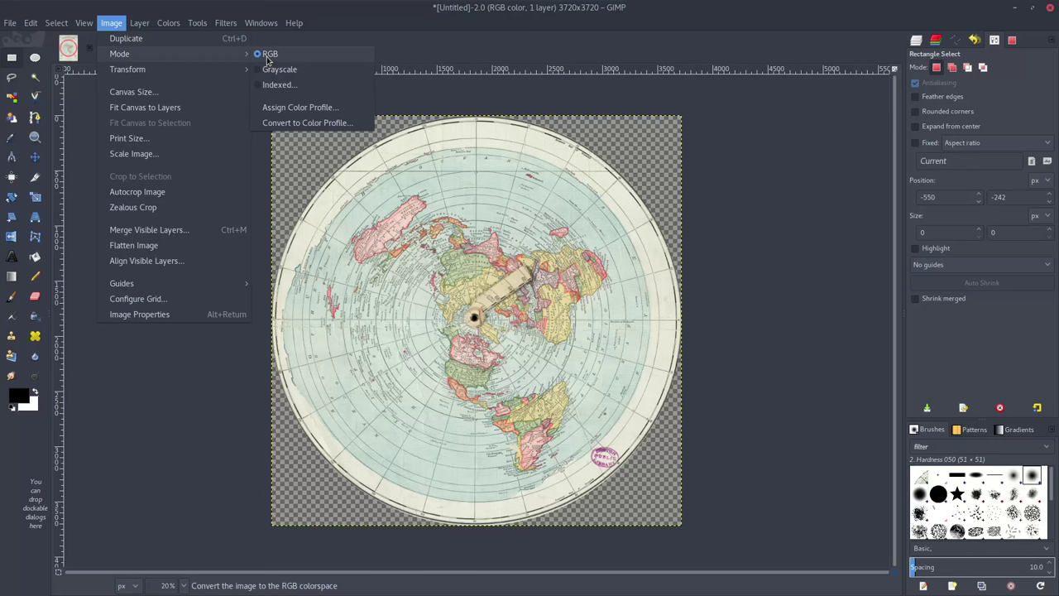
{"action": "left_click", "coordinate": [176, 433]}
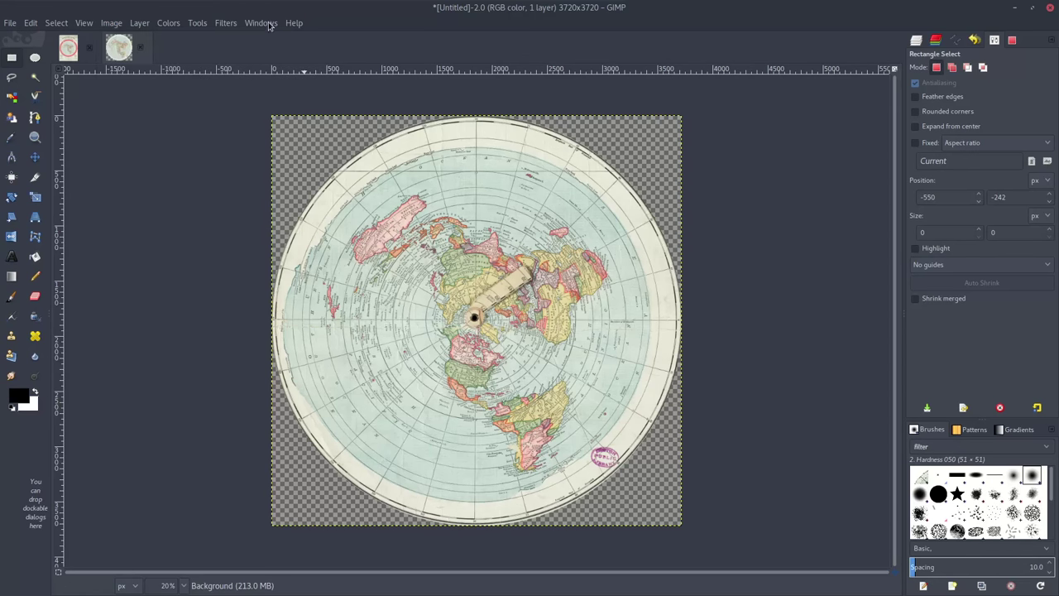
- Open the Distorts > Polar Coordinates filter
{"action": "left_click", "coordinate": [225, 24]}
{"action": "mouse_move", "coordinate": [347, 138]}
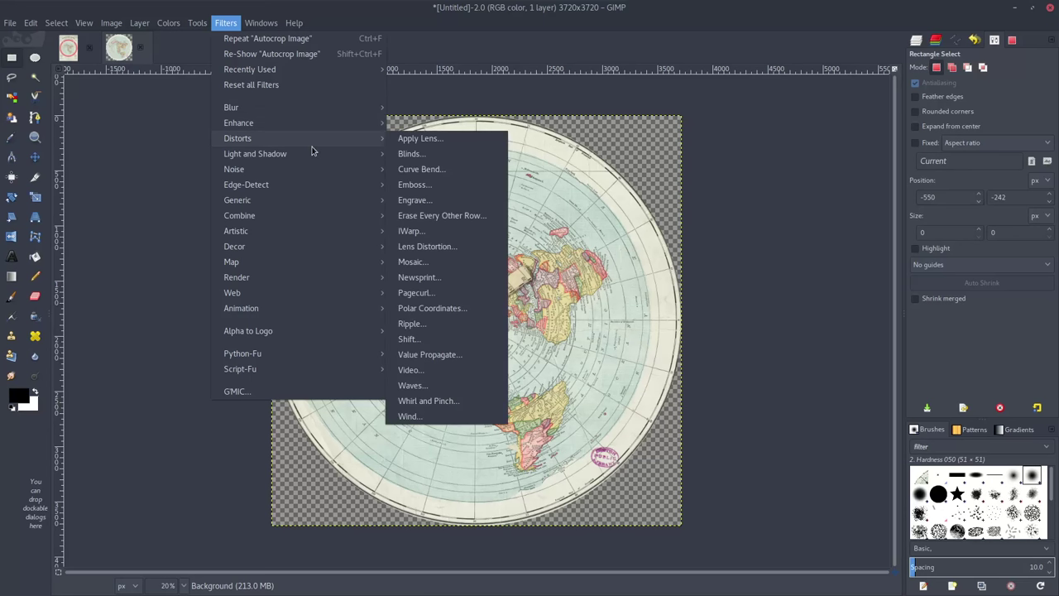
{"action": "left_click", "coordinate": [440, 308]}
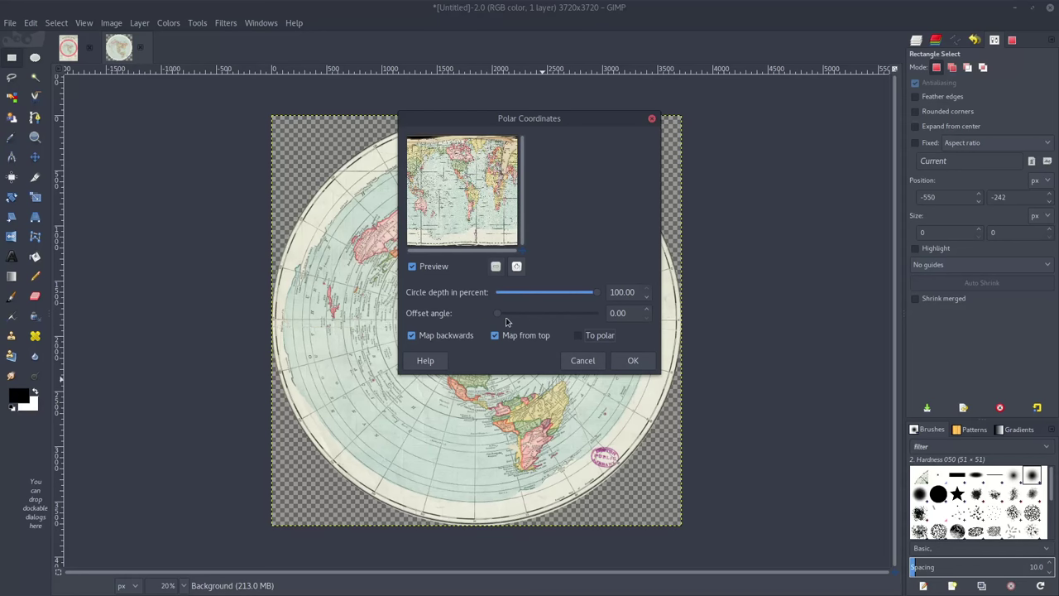
- Apply Polar Coordinates with a 359° offset angle, unrolling the disc into a rectangular world map
{"action": "left_click_drag", "start_coordinate": [500, 318], "coordinate": [604, 322]}
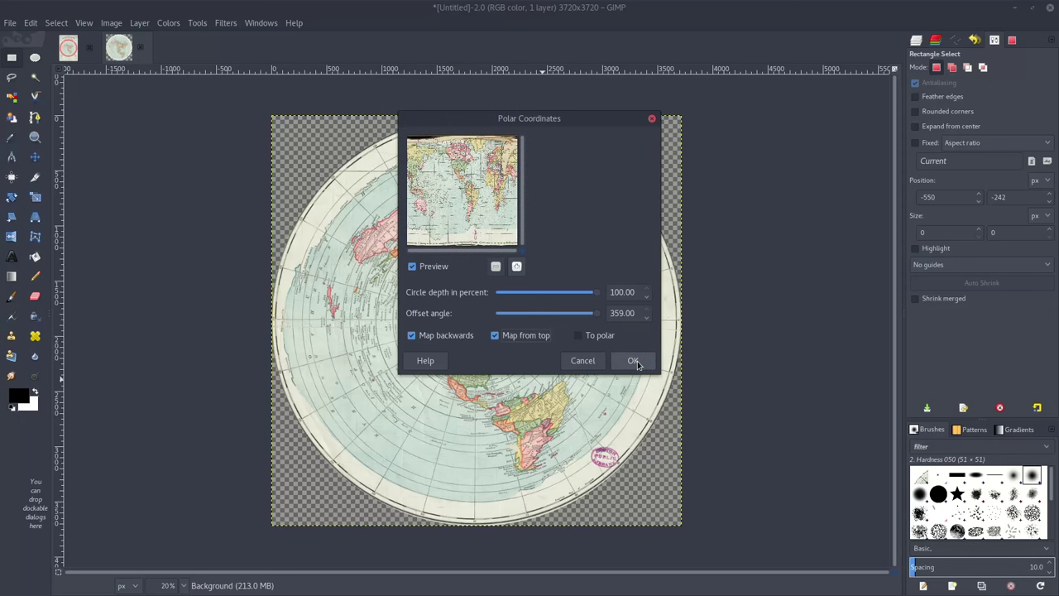
{"action": "left_click", "coordinate": [633, 361]}
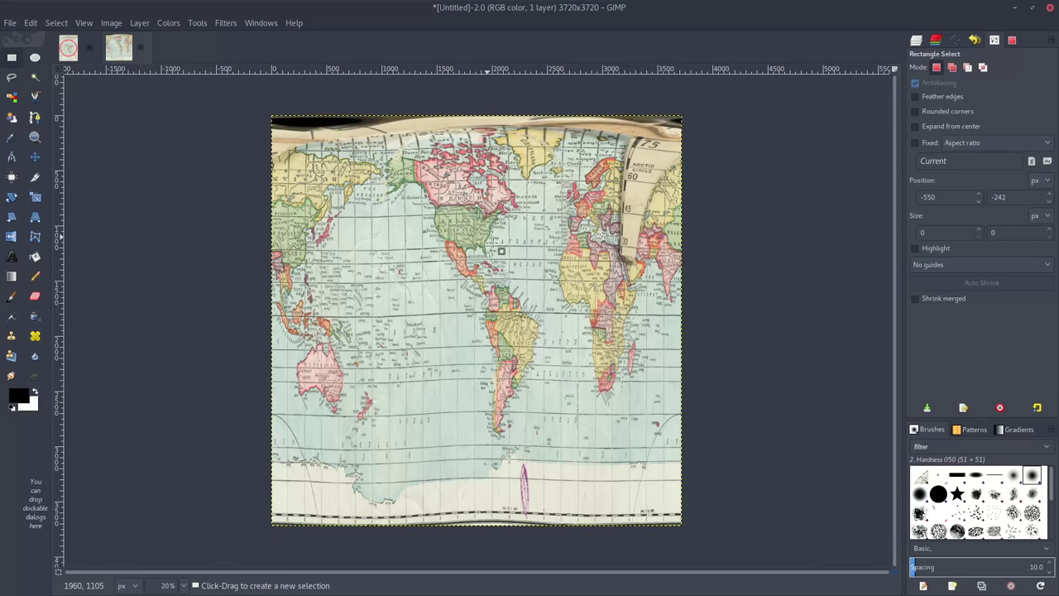
- Restore GIMP to a smaller window and select the mercator query in Google Images
{"action": "double_click", "coordinate": [480, 15]}
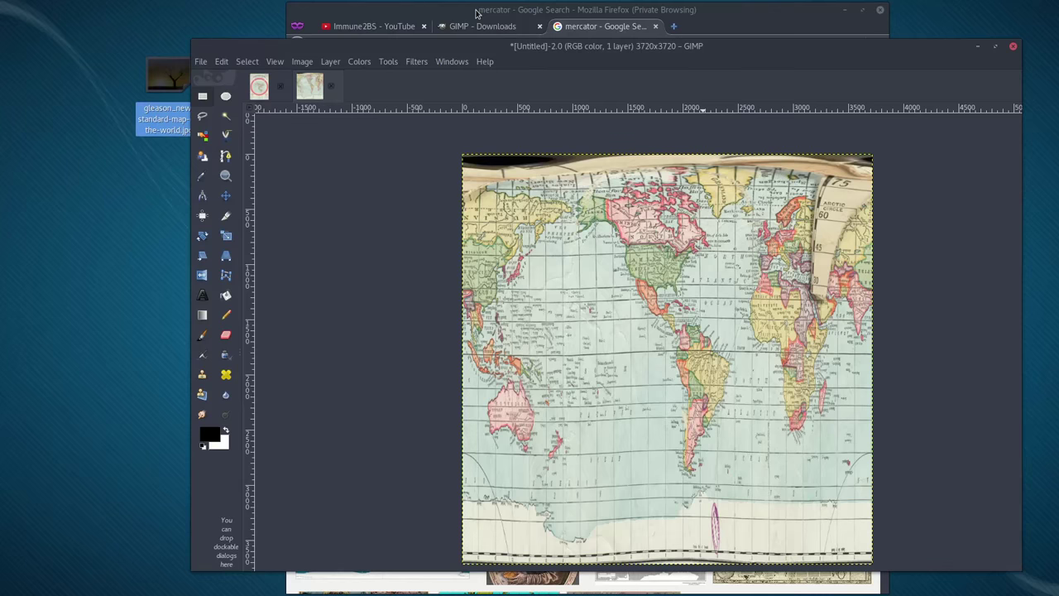
{"action": "left_click", "coordinate": [438, 12]}
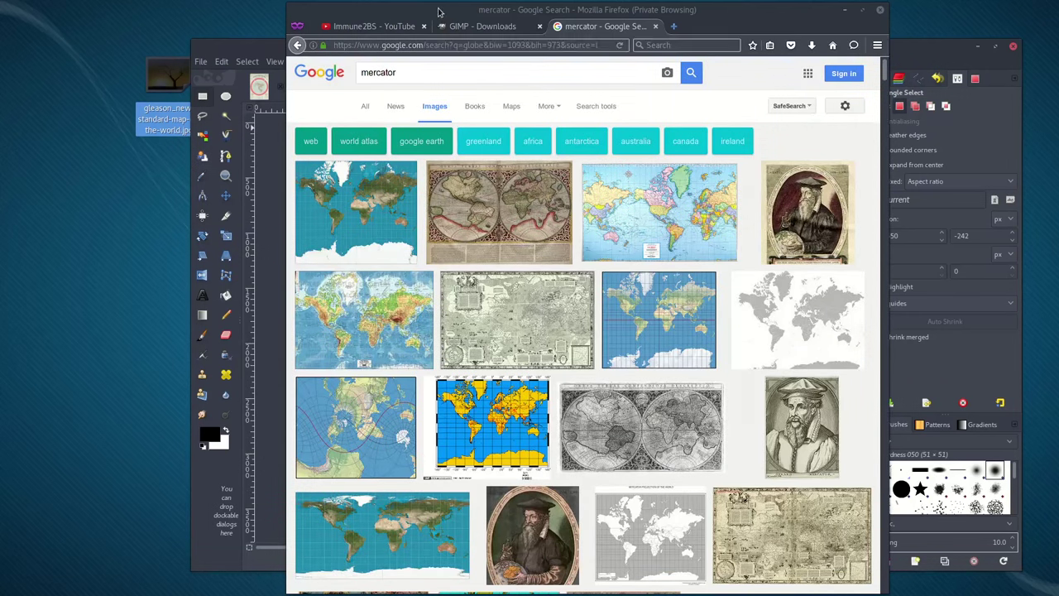
{"action": "left_click", "coordinate": [403, 74]}
{"action": "double_click", "coordinate": [394, 75]}
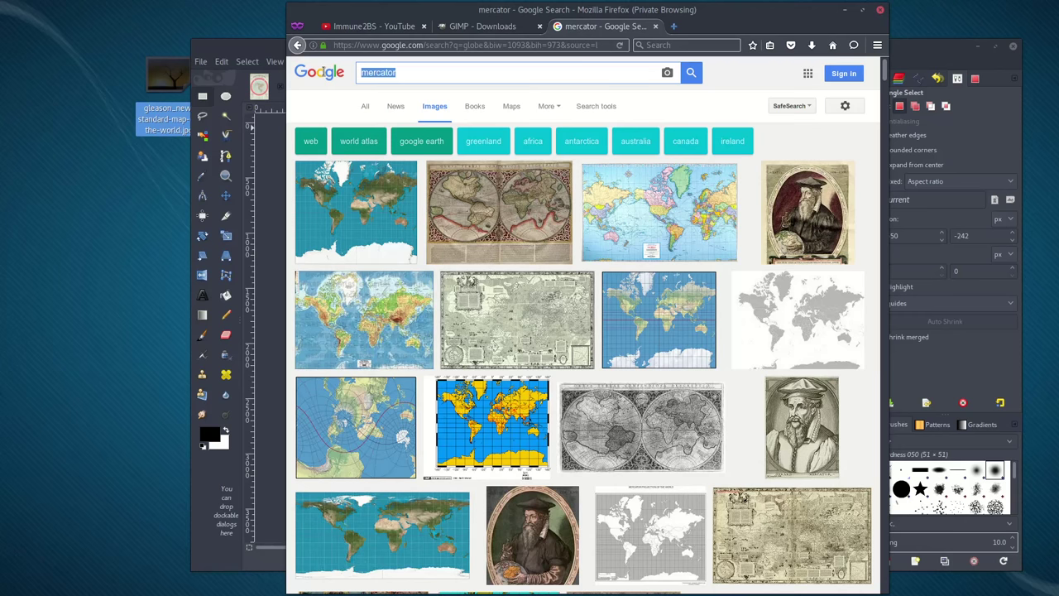
- Search 'gall peters projection' and open the dark navy Gall-Peters map full-size in a new tab
{"action": "type", "text": "l peters"}
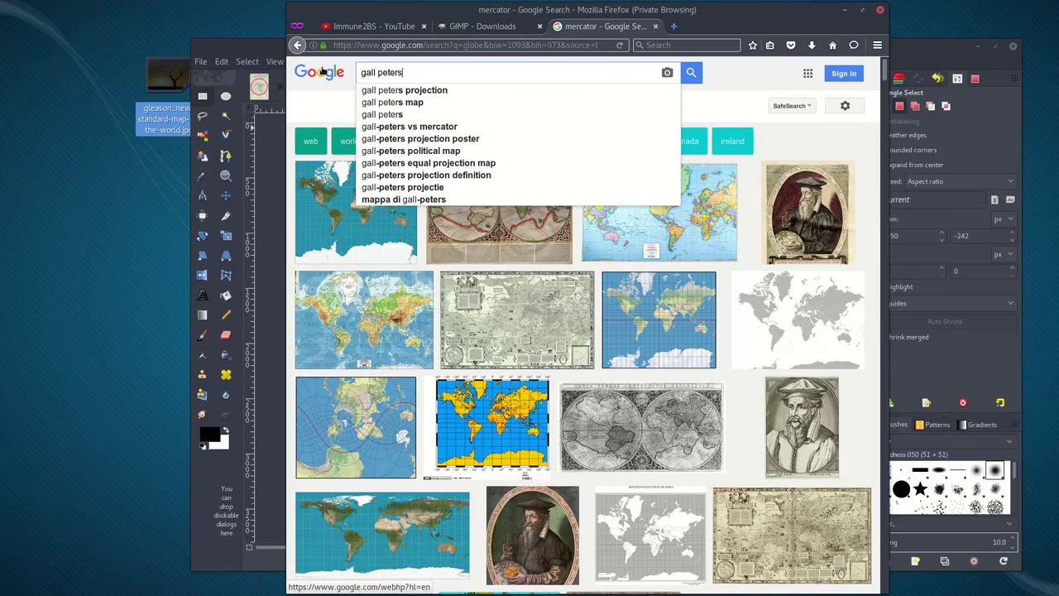
{"action": "key", "text": "Down"}
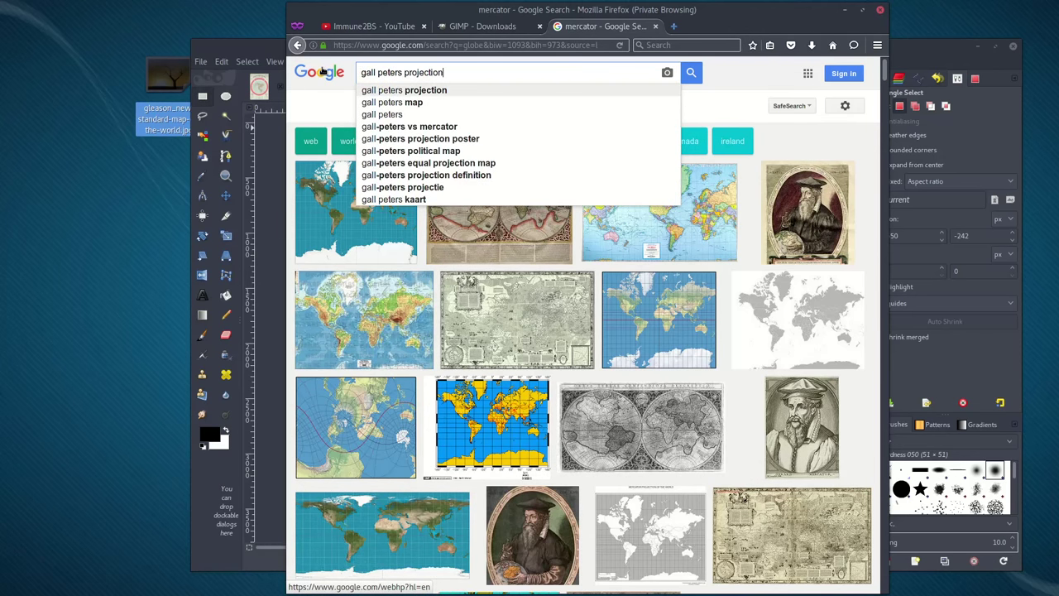
{"action": "key", "text": "Return"}
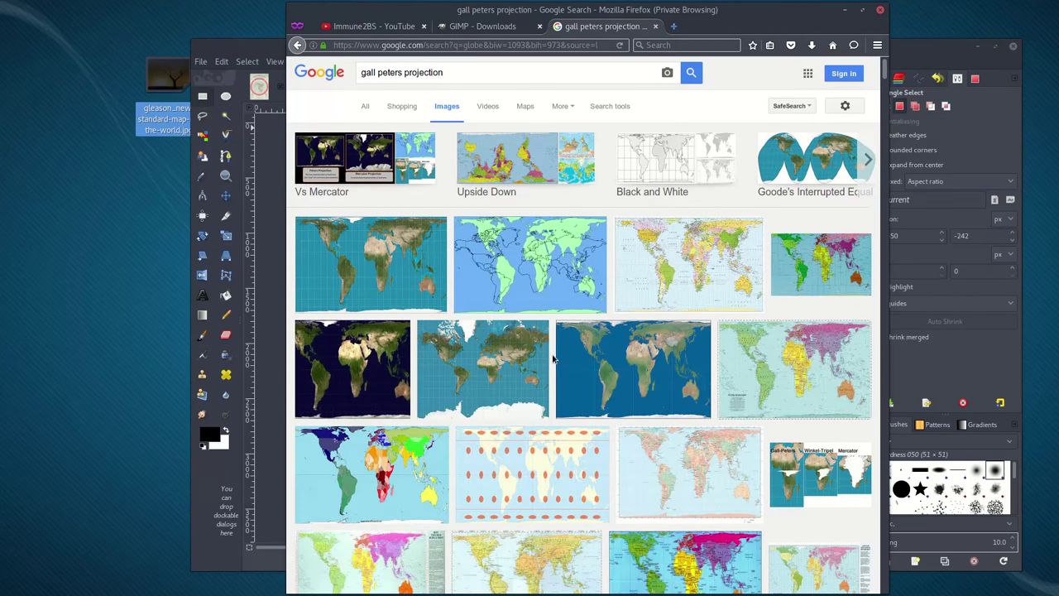
{"action": "left_click", "coordinate": [381, 384]}
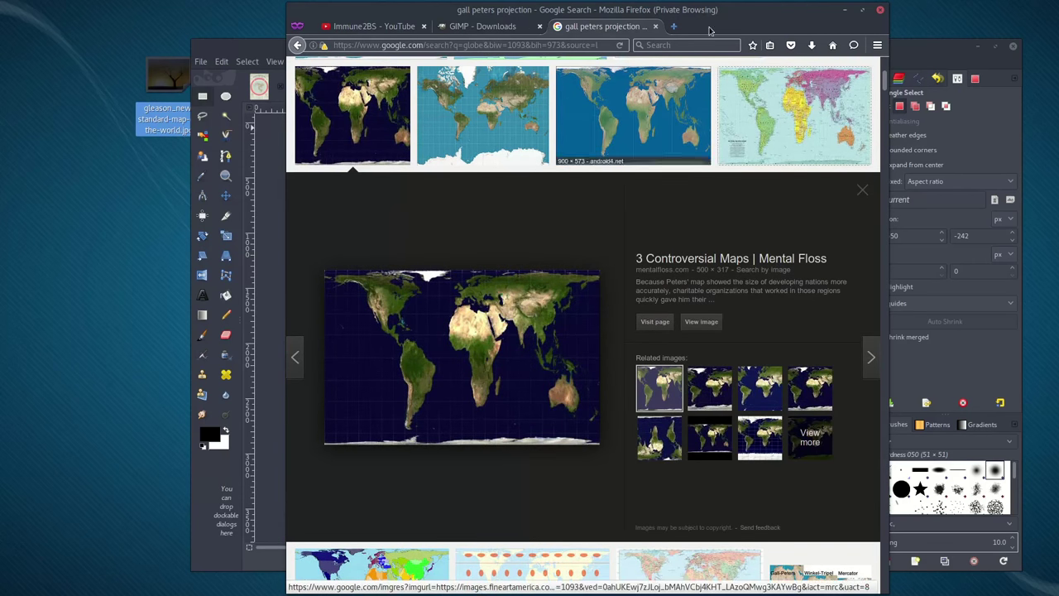
{"action": "left_click", "coordinate": [700, 322]}
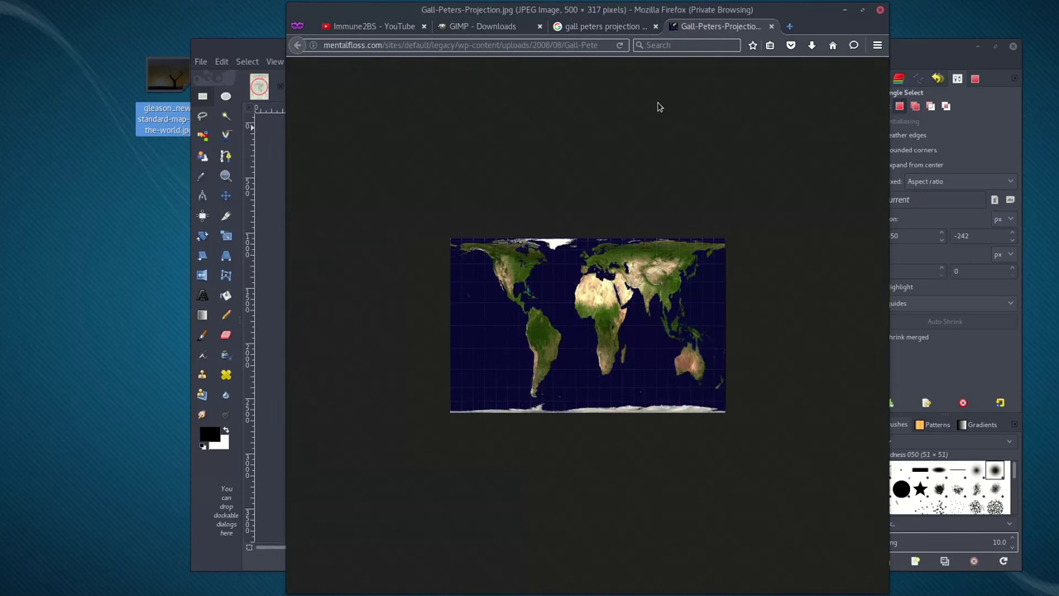
- Move Firefox to the left and narrow it, and shift GIMP to the right
{"action": "left_click_drag", "start_coordinate": [645, 12], "coordinate": [359, 10]}
{"action": "left_click_drag", "start_coordinate": [610, 184], "coordinate": [499, 180]}
{"action": "left_click_drag", "start_coordinate": [700, 49], "coordinate": [908, 37]}
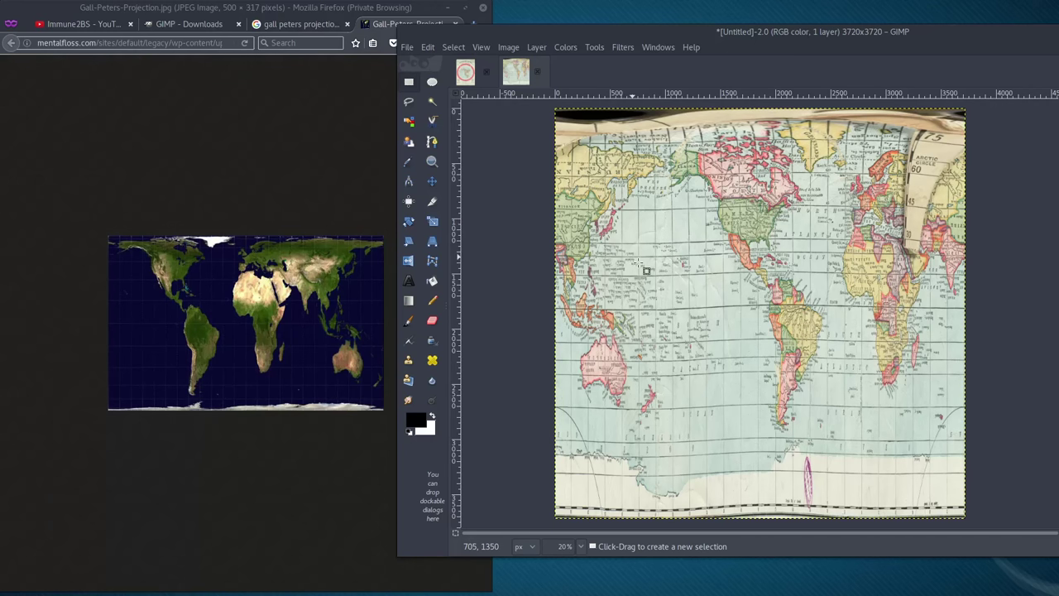
- Take Firefox back to the mercator image results, then bring GIMP to the front
{"action": "left_click", "coordinate": [298, 170]}
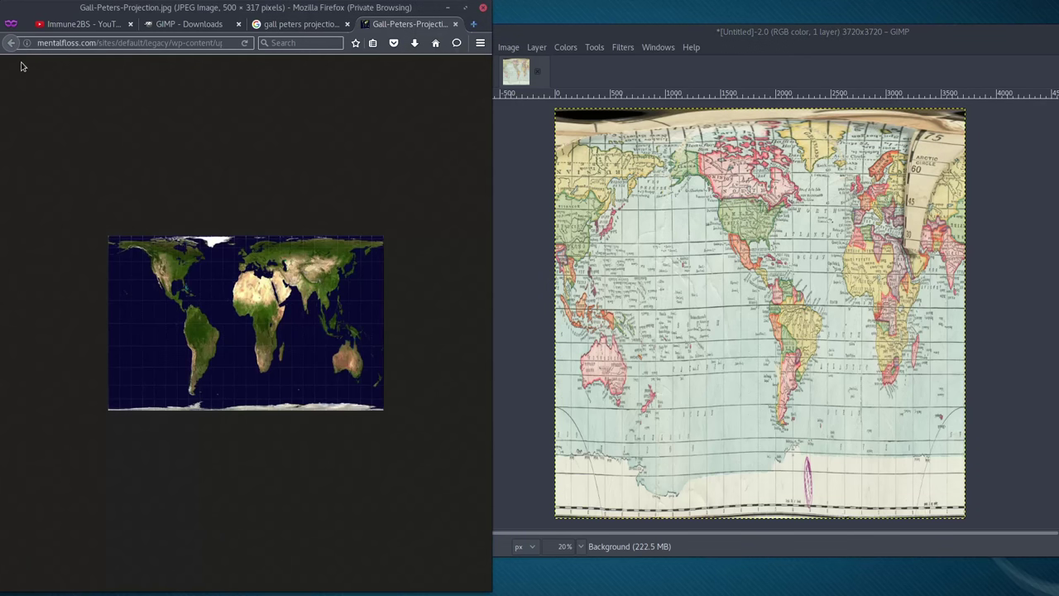
{"action": "left_click", "coordinate": [300, 24]}
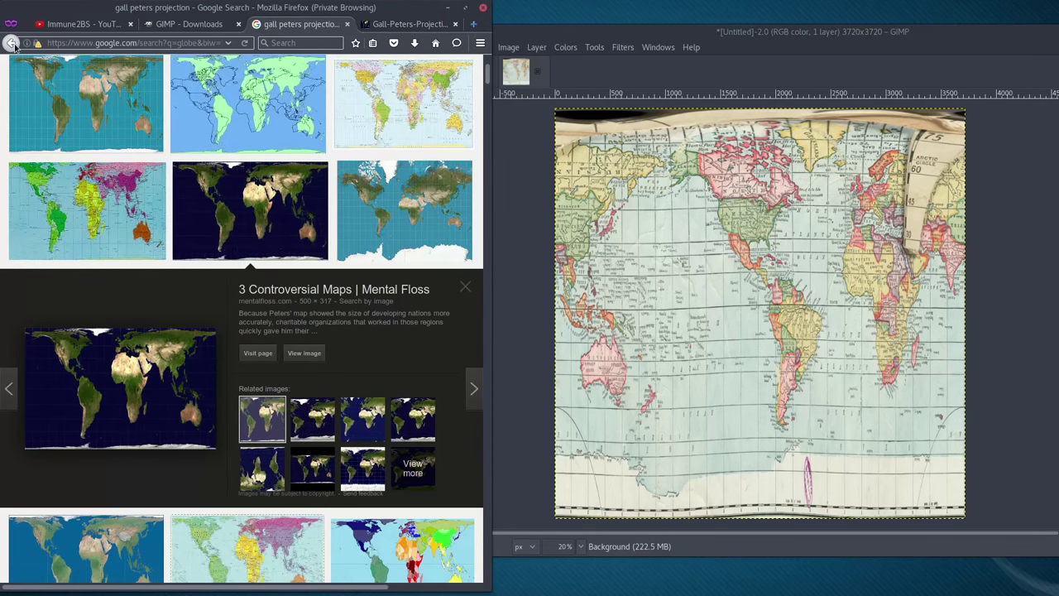
{"action": "left_click", "coordinate": [11, 42]}
{"action": "left_click", "coordinate": [701, 202]}
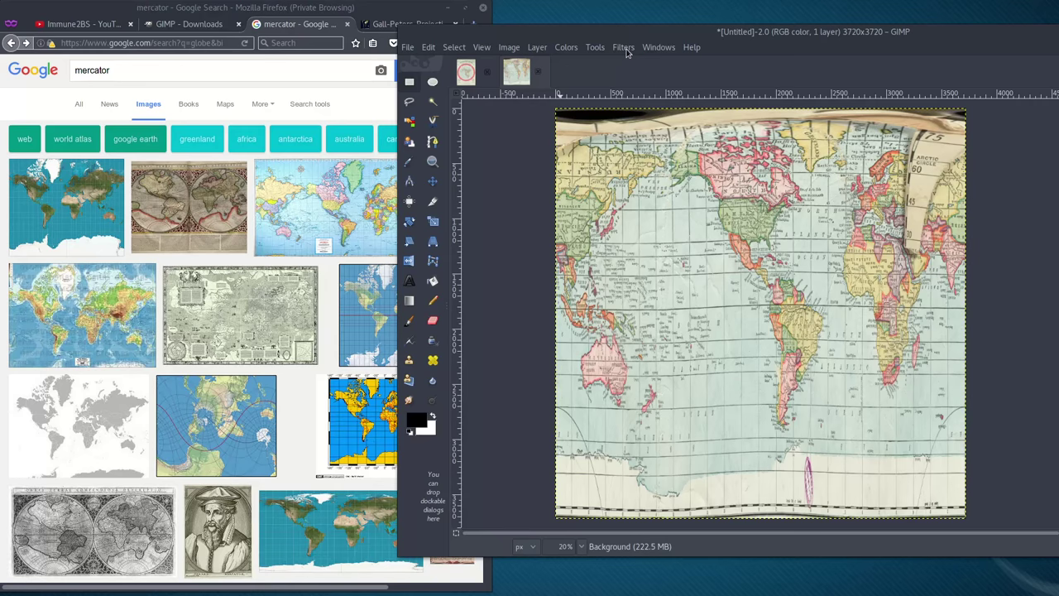
- Scale the map to 3720 × 1860 px with the width–height chain unlinked
{"action": "left_click", "coordinate": [510, 49]}
{"action": "left_click", "coordinate": [530, 178]}
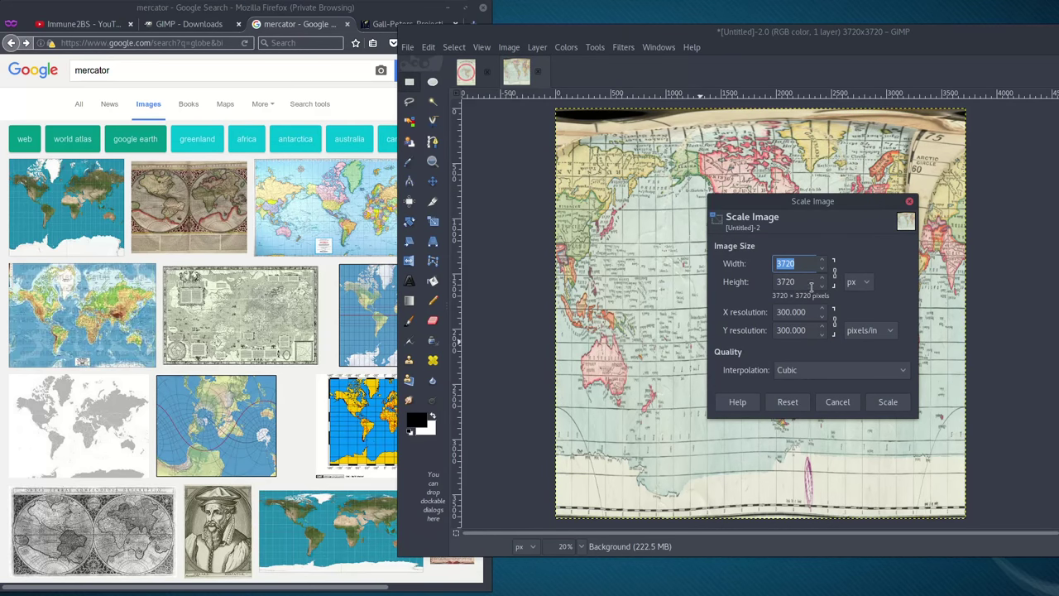
{"action": "left_click", "coordinate": [835, 276]}
{"action": "left_click", "coordinate": [835, 281]}
{"action": "left_click_drag", "start_coordinate": [795, 282], "coordinate": [771, 286]}
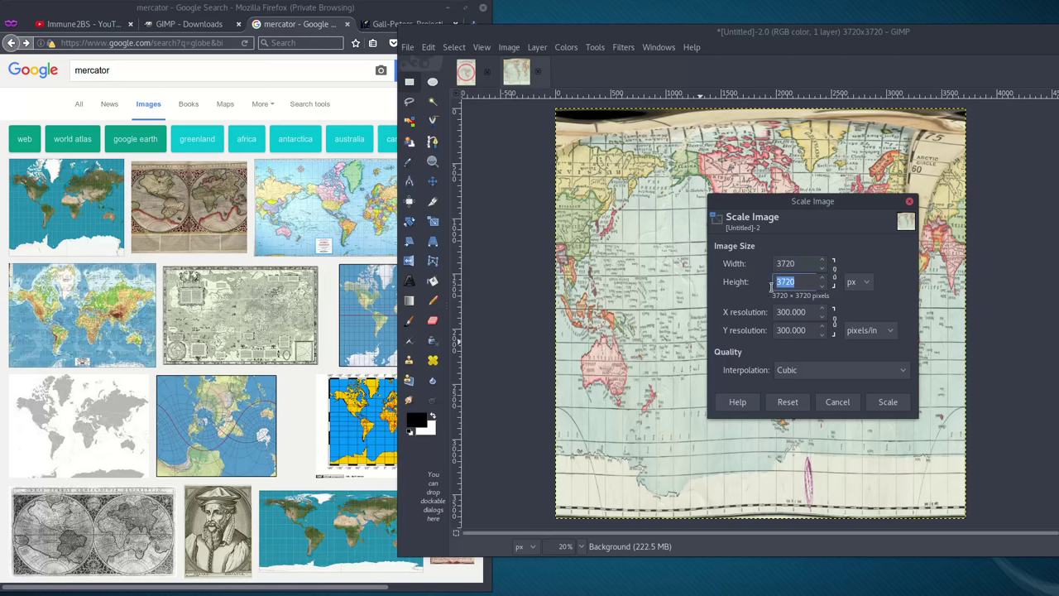
{"action": "left_click", "coordinate": [836, 276]}
{"action": "left_click", "coordinate": [812, 289]}
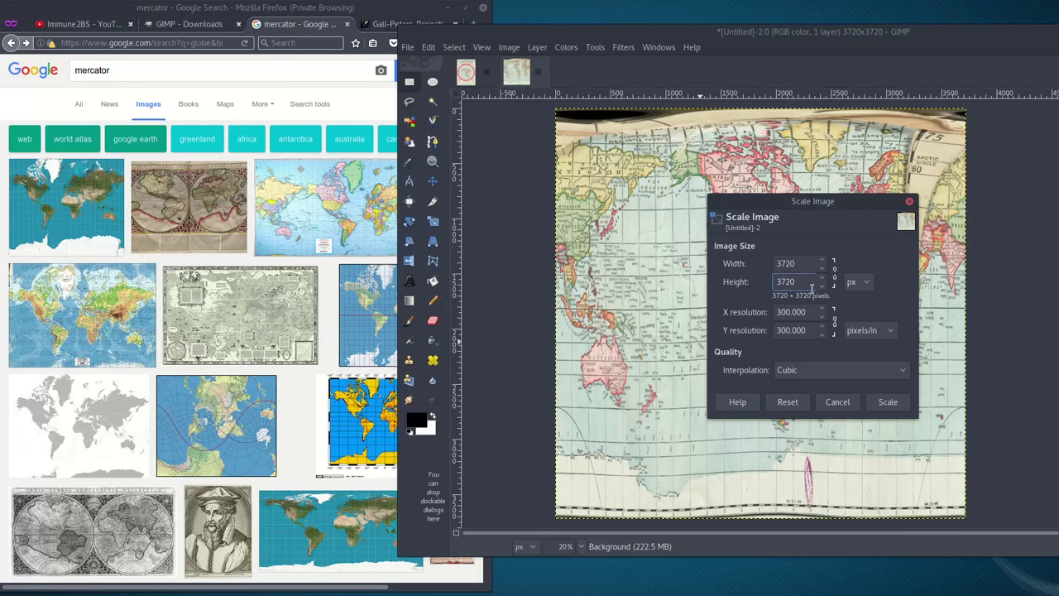
{"action": "left_click_drag", "start_coordinate": [811, 286], "coordinate": [762, 285]}
{"action": "type", "text": "1860"}
{"action": "left_click", "coordinate": [889, 402]}
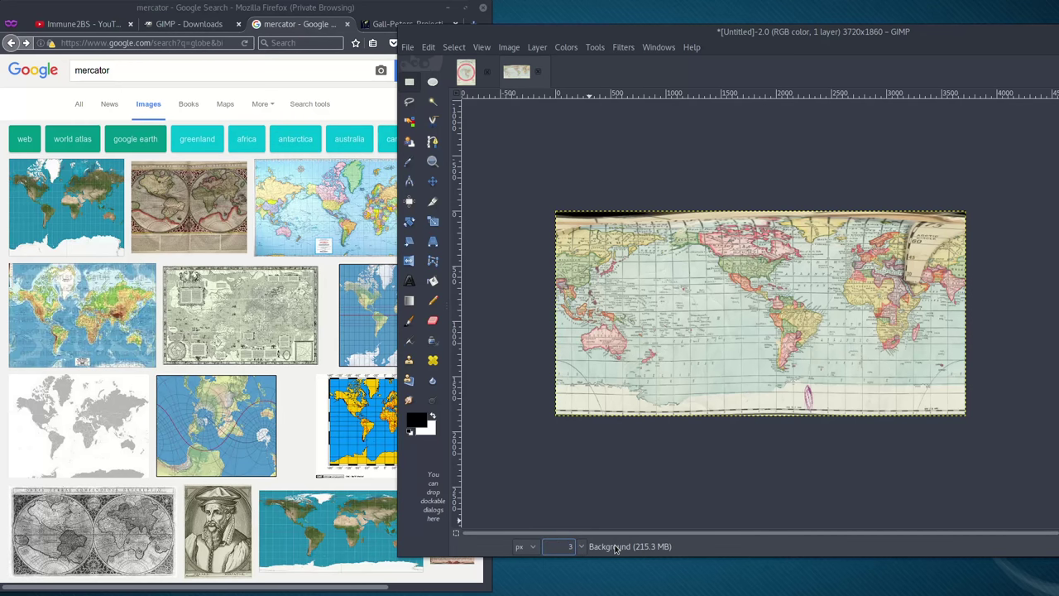
- Set the canvas zoom to 25% to see the whole map, then raise Firefox
{"action": "key", "text": "Return"}
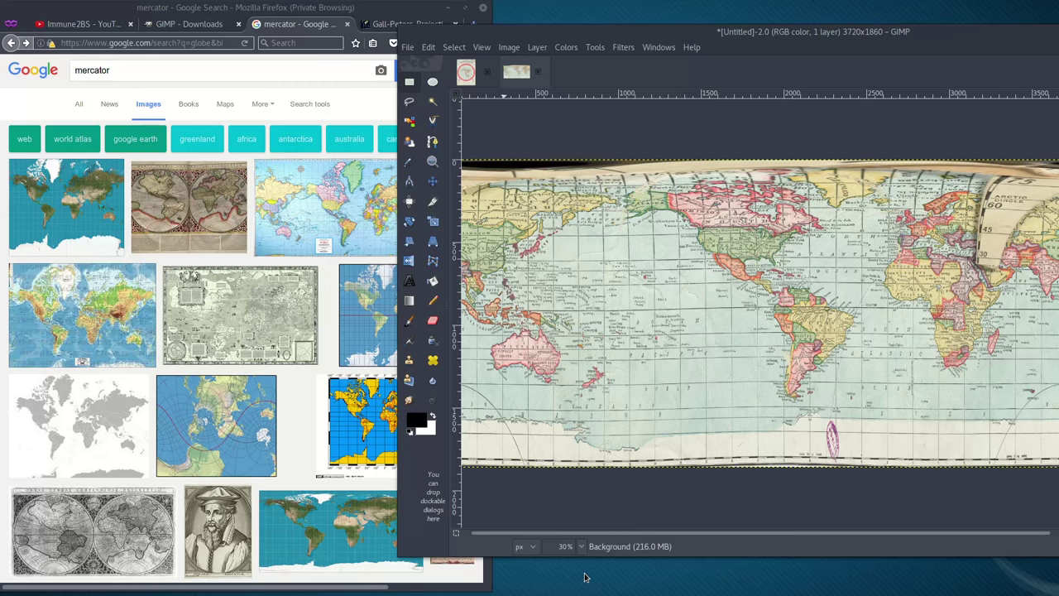
{"action": "left_click", "coordinate": [559, 548]}
{"action": "type", "text": "25"}
{"action": "key", "text": "Return"}
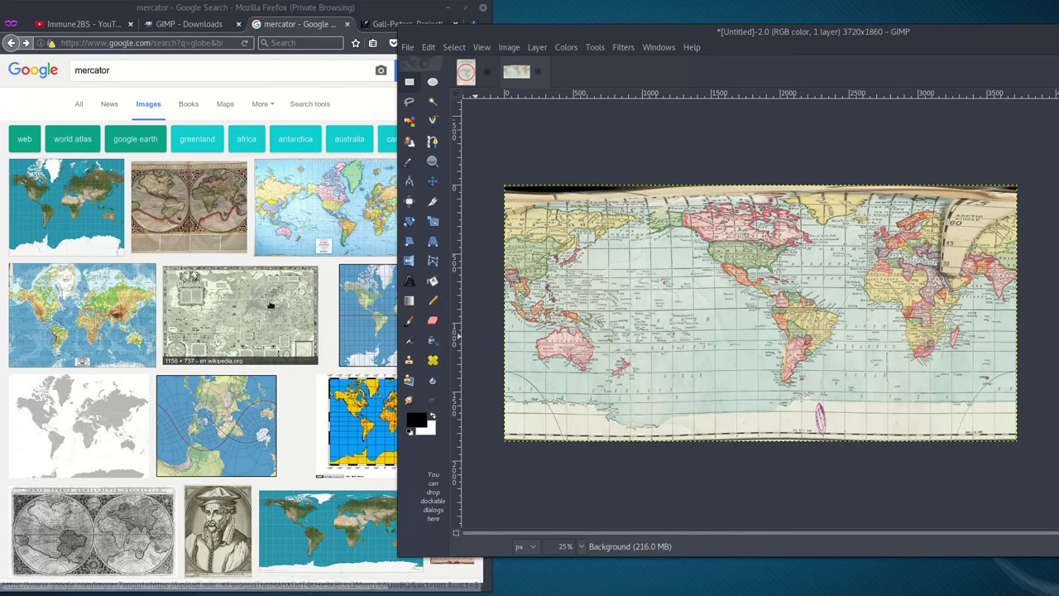
{"action": "left_click", "coordinate": [85, 87]}
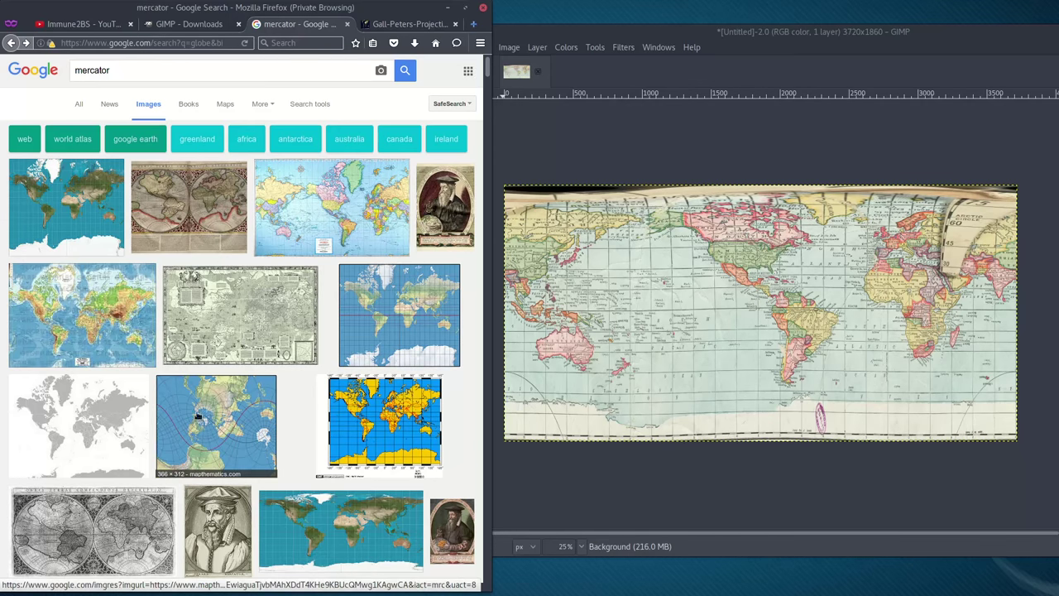
- Open a blue Mercator world map full-size, then close its tab and the preview
{"action": "scroll", "coordinate": [201, 451], "scroll_direction": "down", "scroll_amount": 3}
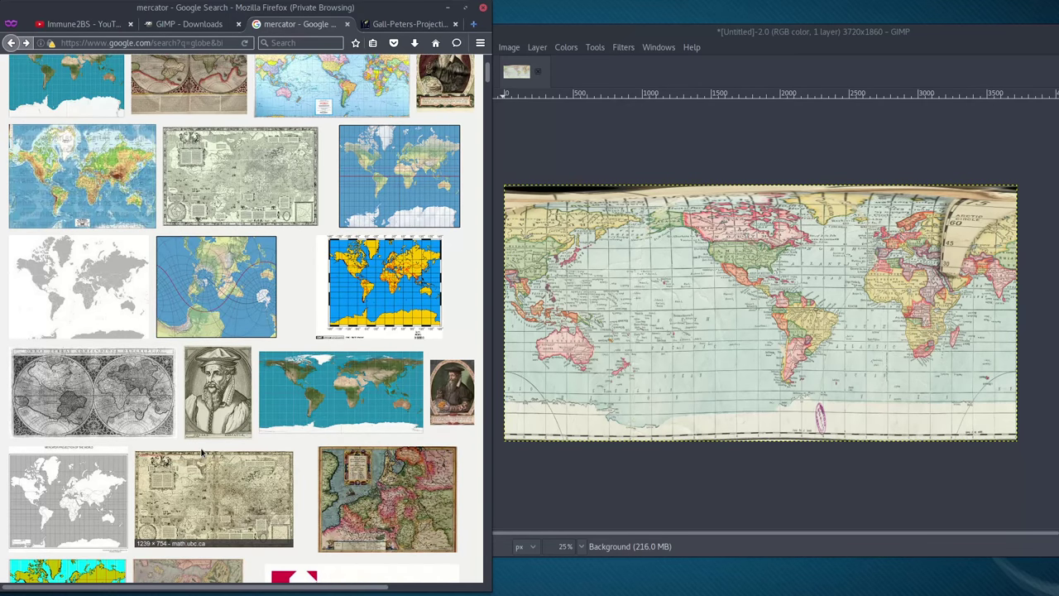
{"action": "left_click", "coordinate": [336, 415]}
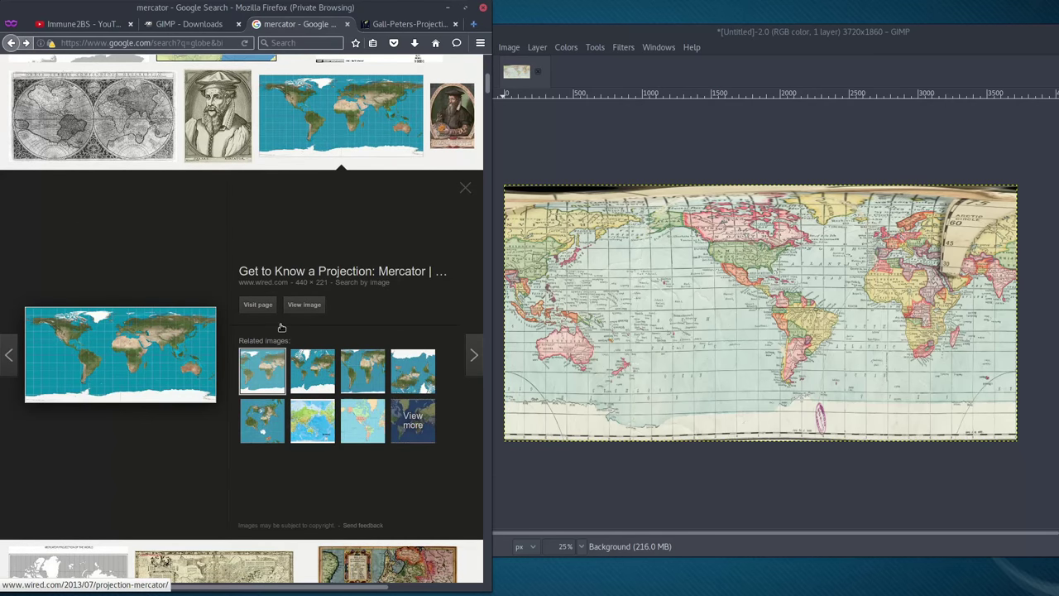
{"action": "left_click", "coordinate": [304, 305]}
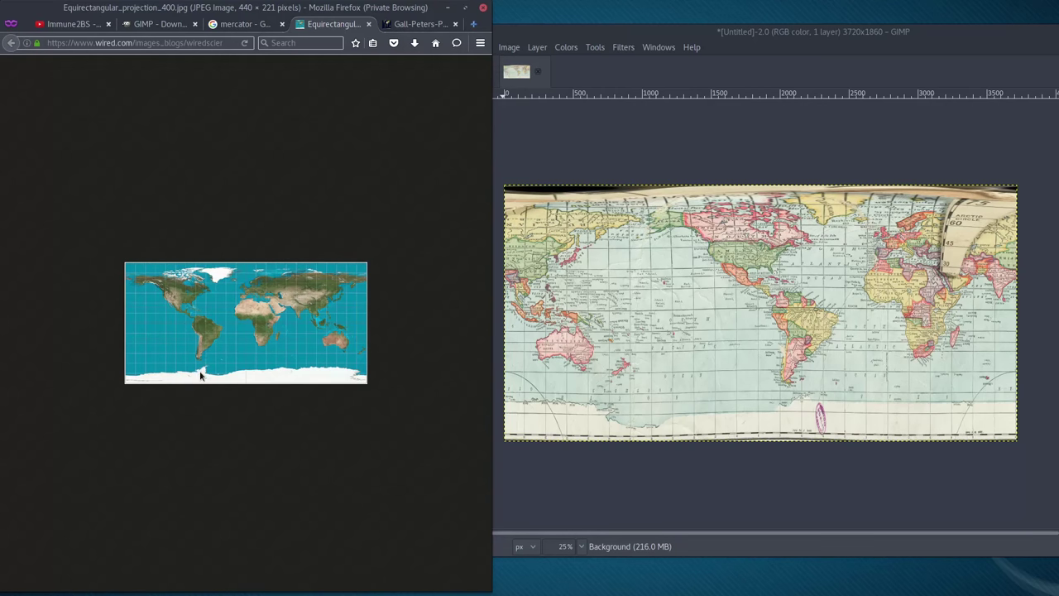
{"action": "left_click", "coordinate": [369, 24]}
{"action": "left_click", "coordinate": [465, 187]}
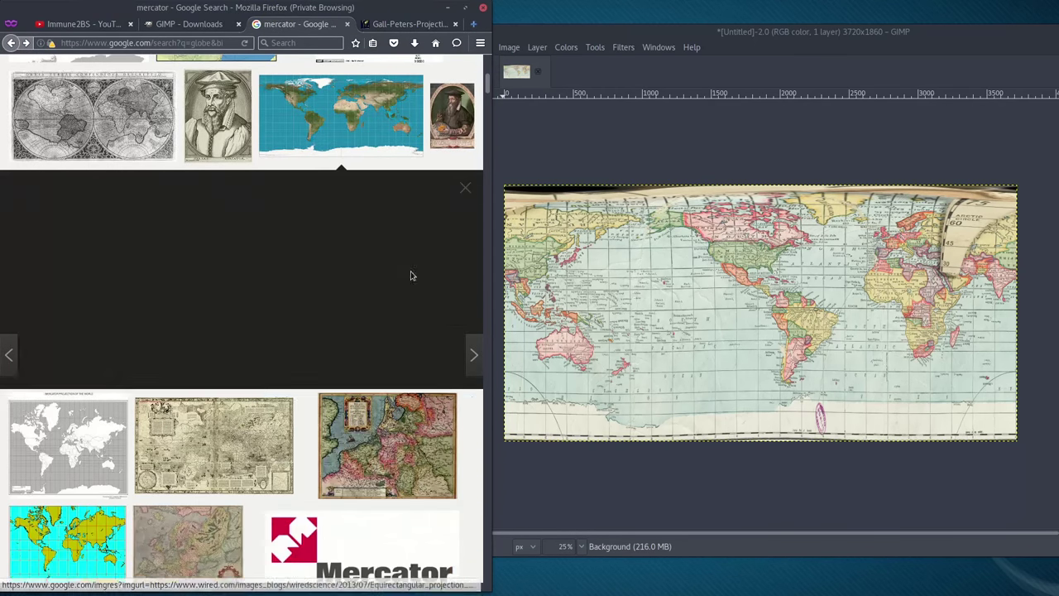
- Filter the results to large images, preview one, then return to the unfiltered mercator results
{"action": "scroll", "coordinate": [248, 248], "scroll_direction": "up", "scroll_amount": 5}
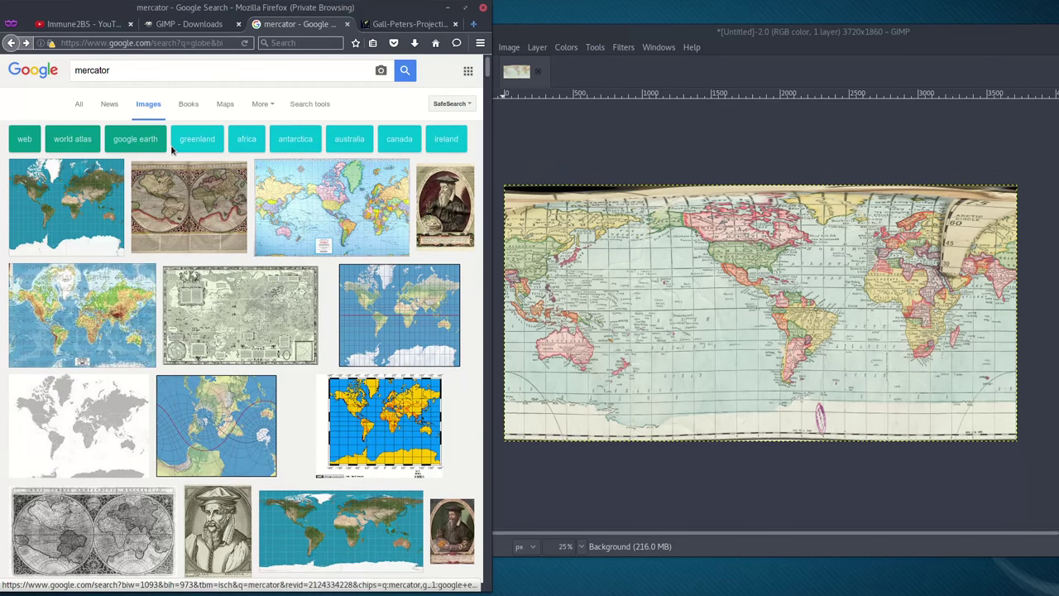
{"action": "left_click", "coordinate": [311, 104]}
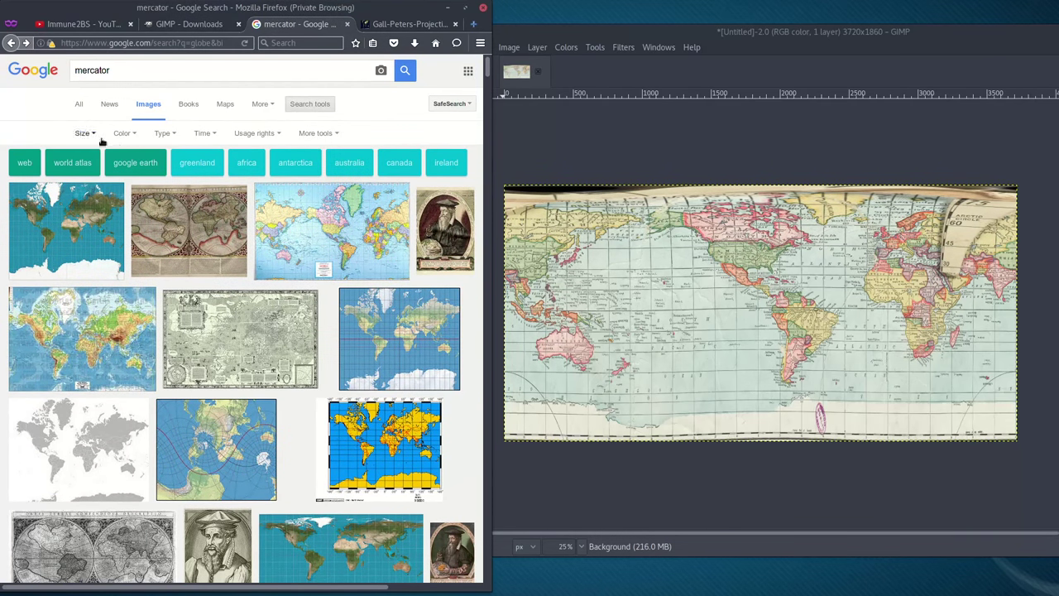
{"action": "left_click", "coordinate": [83, 133]}
{"action": "left_click", "coordinate": [85, 166]}
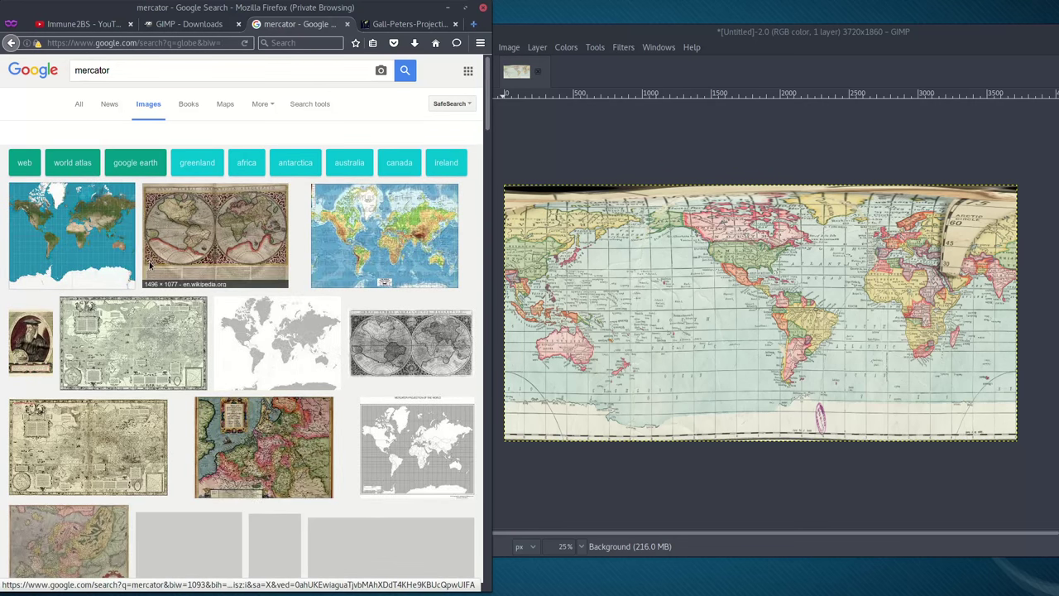
{"action": "left_click", "coordinate": [97, 254]}
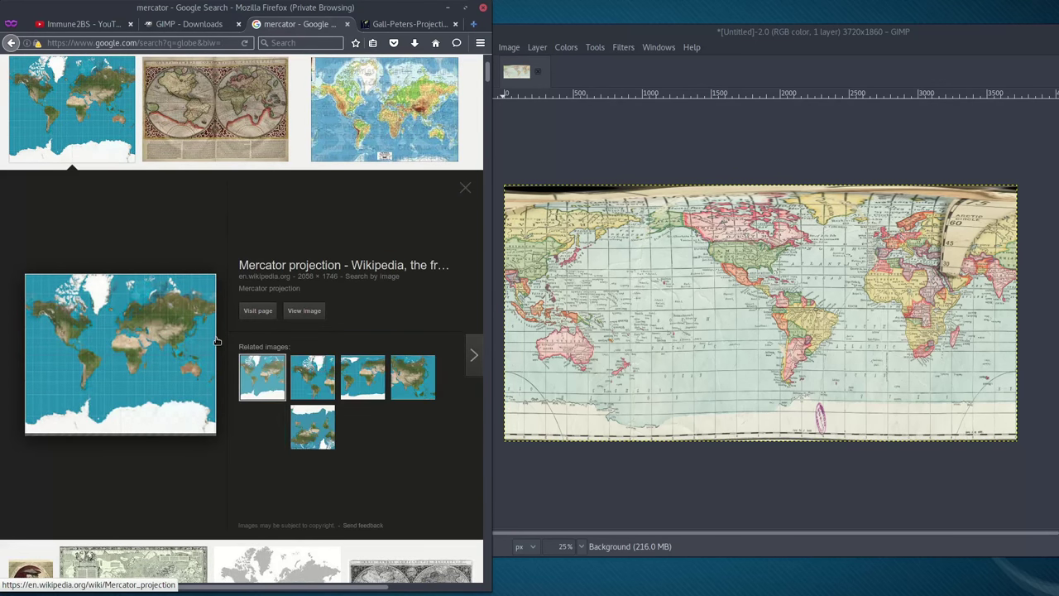
{"action": "left_click", "coordinate": [11, 42]}
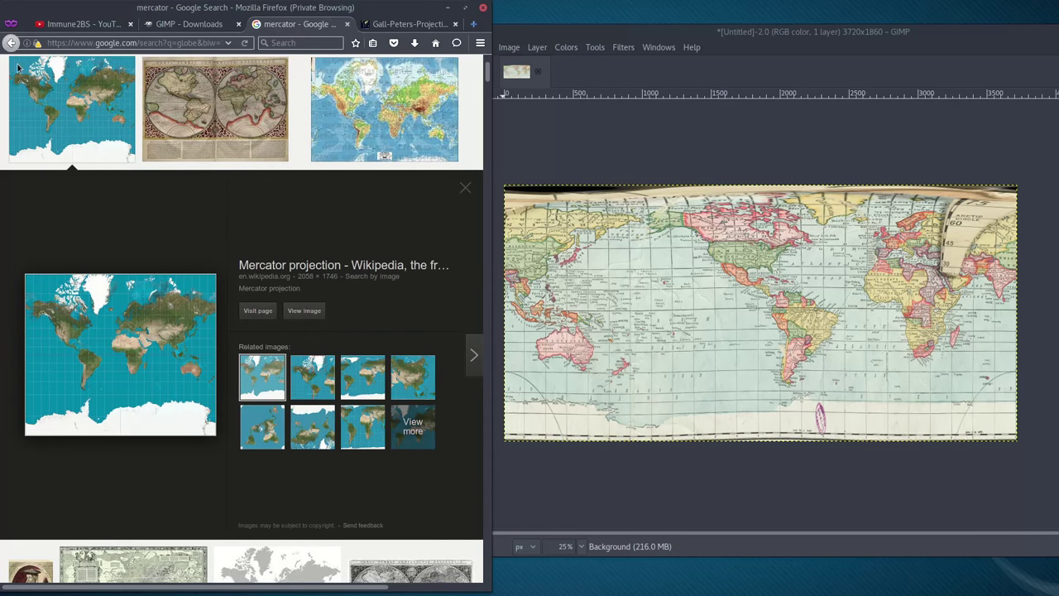
- Open another blue Mercator map full-size and close its tab
{"action": "scroll", "coordinate": [240, 382], "scroll_direction": "down", "scroll_amount": 3}
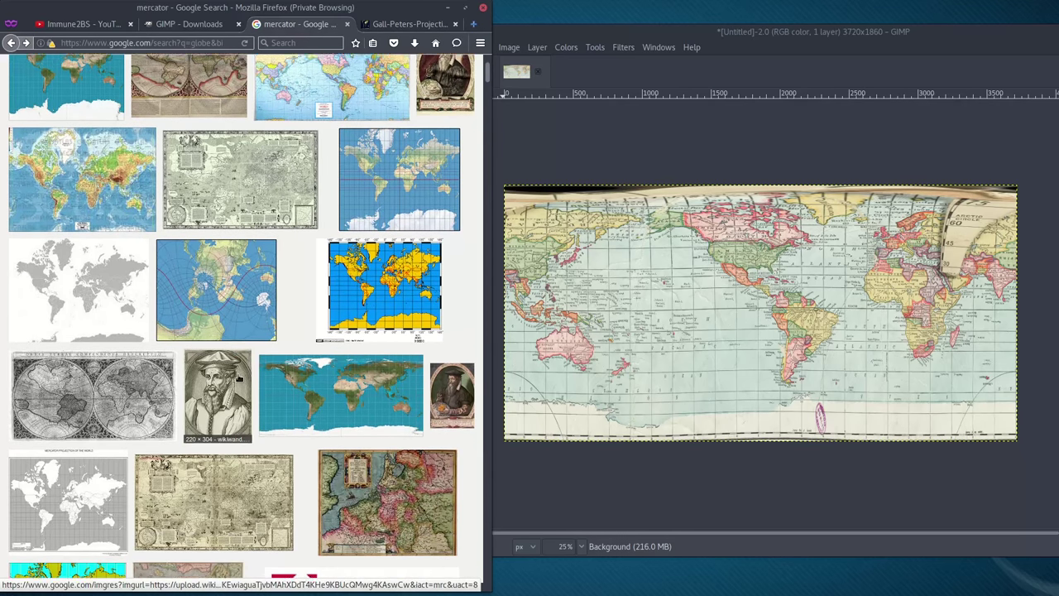
{"action": "left_click", "coordinate": [265, 385]}
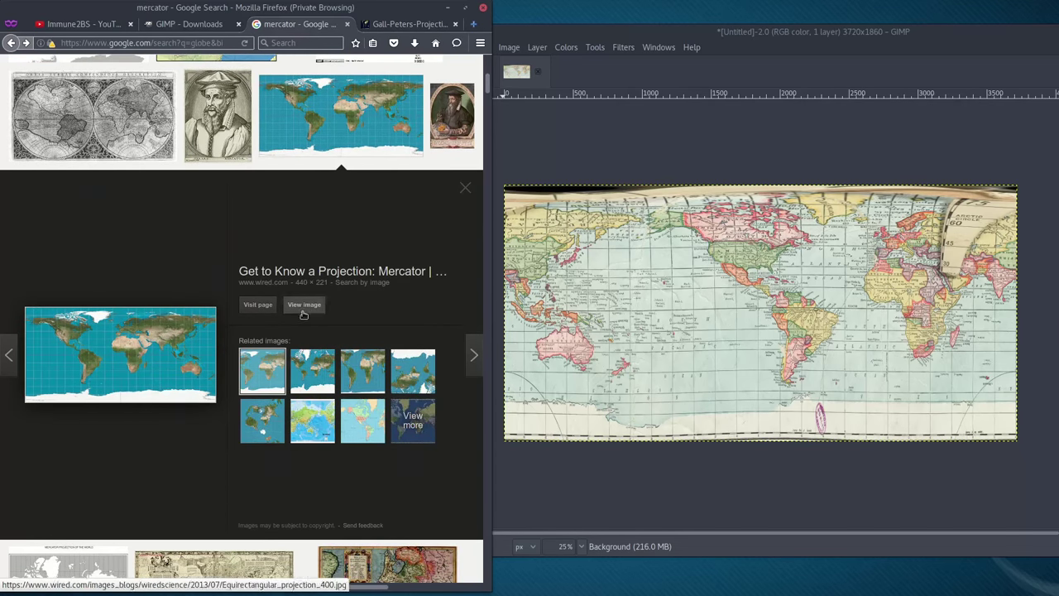
{"action": "left_click", "coordinate": [372, 437]}
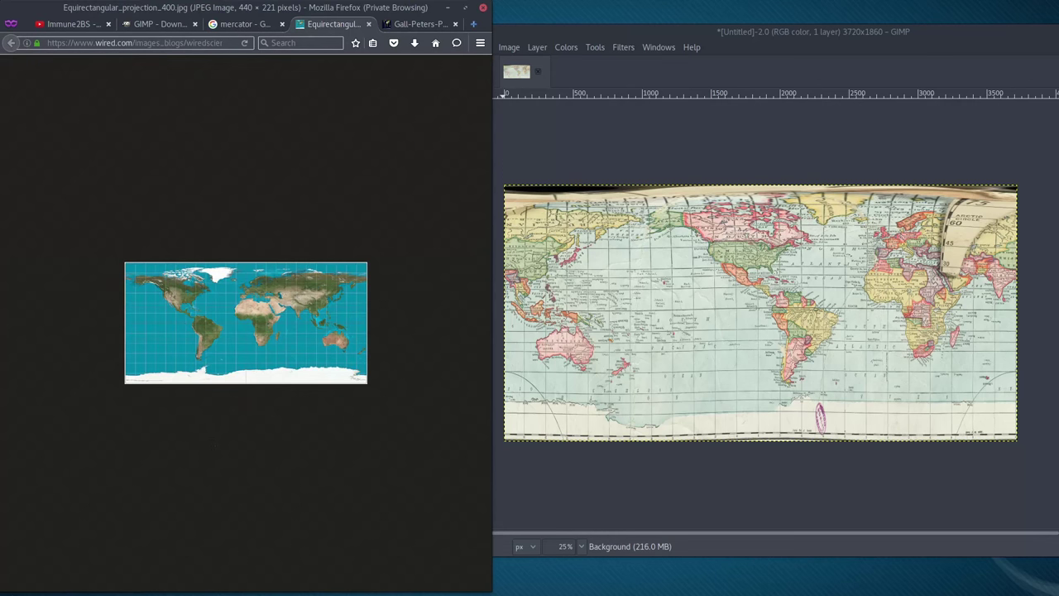
{"action": "left_click", "coordinate": [369, 24]}
- Browse similar satellite maps and open the Natural World earthmap1.jpg full-size in a new tab
{"action": "scroll", "coordinate": [163, 301], "scroll_direction": "down", "scroll_amount": 5}
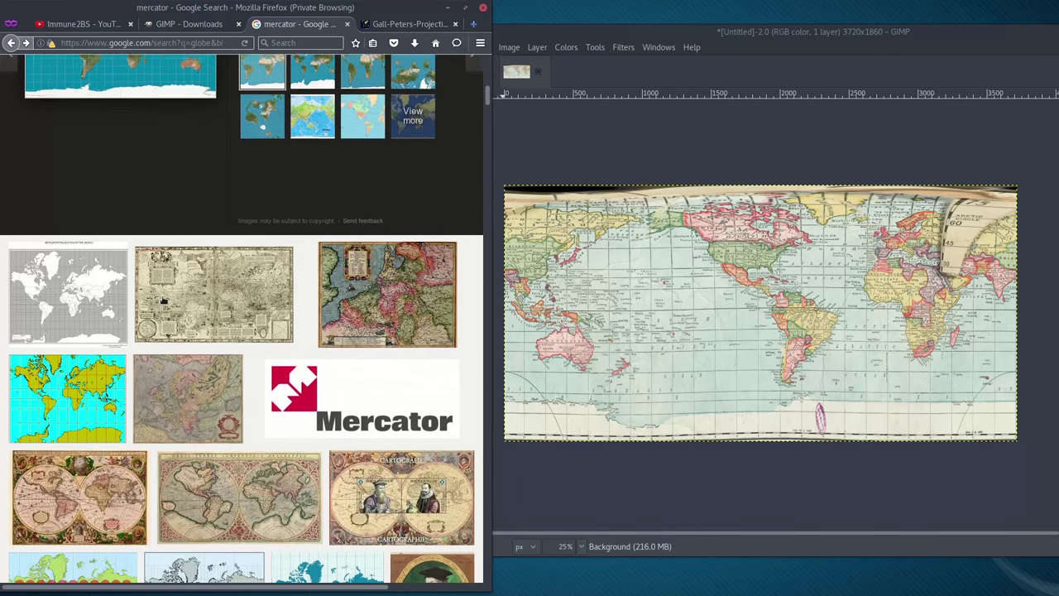
{"action": "scroll", "coordinate": [163, 300], "scroll_direction": "down", "scroll_amount": 7}
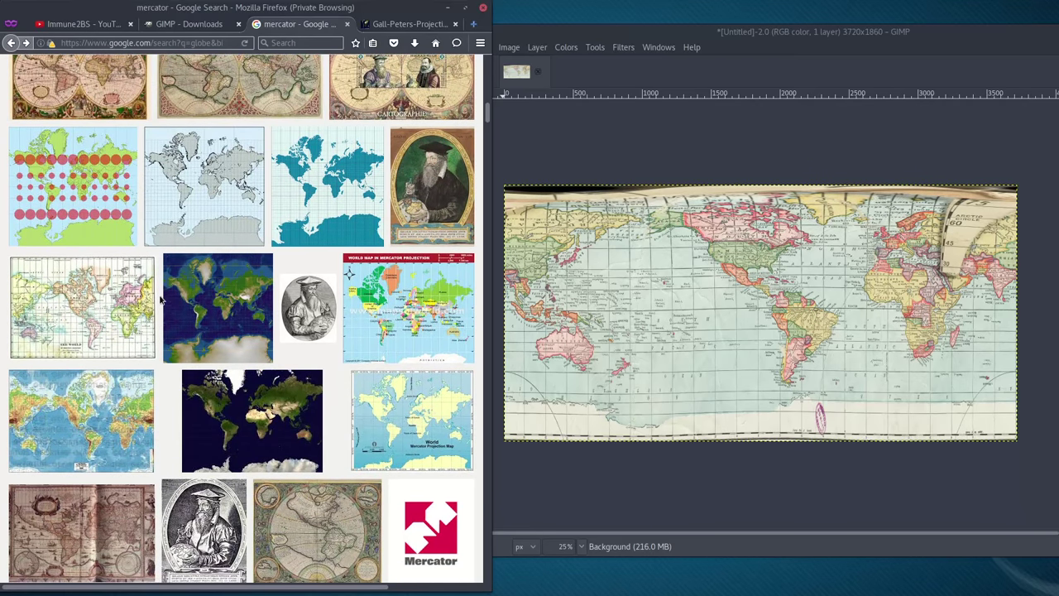
{"action": "left_click", "coordinate": [278, 423]}
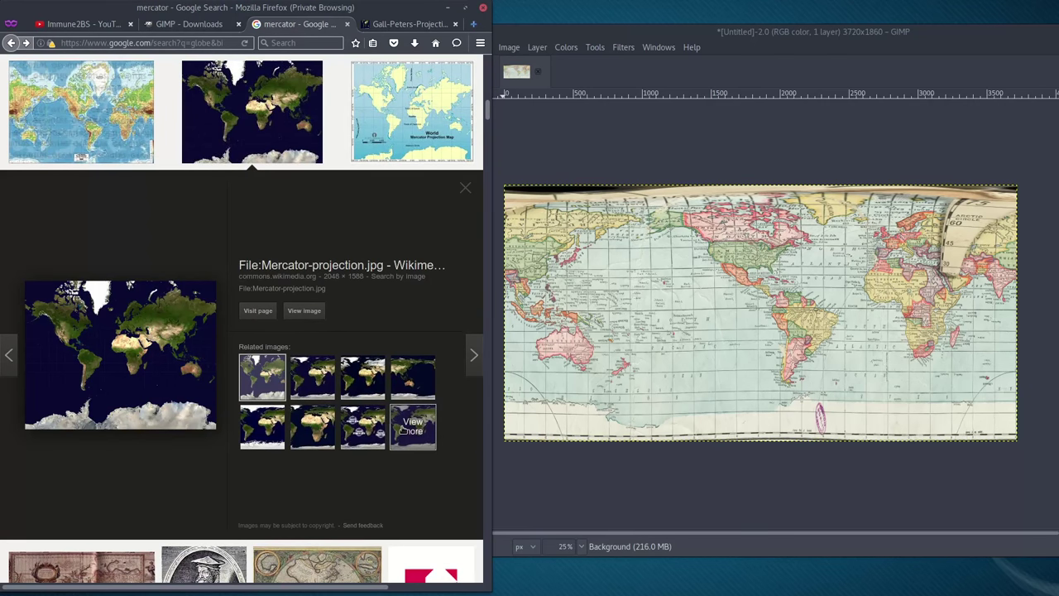
{"action": "left_click", "coordinate": [410, 428]}
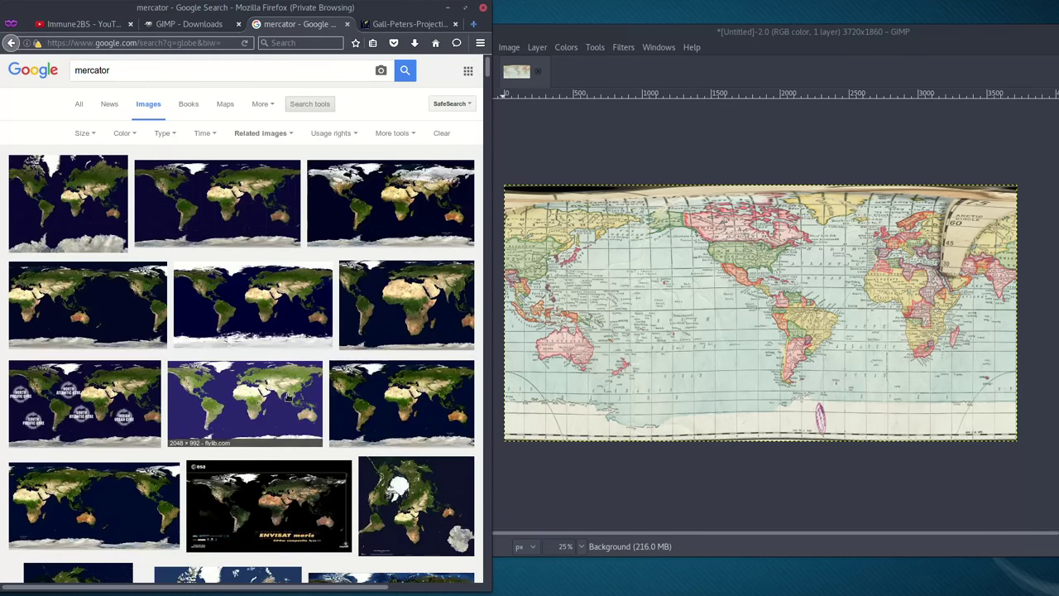
{"action": "left_click", "coordinate": [258, 309]}
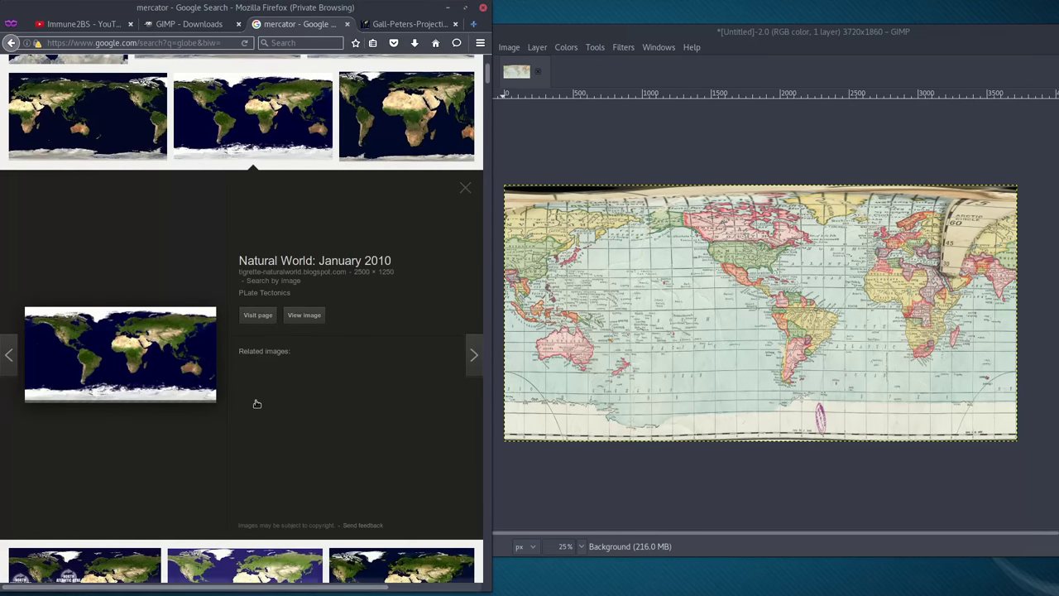
{"action": "left_click", "coordinate": [302, 316]}
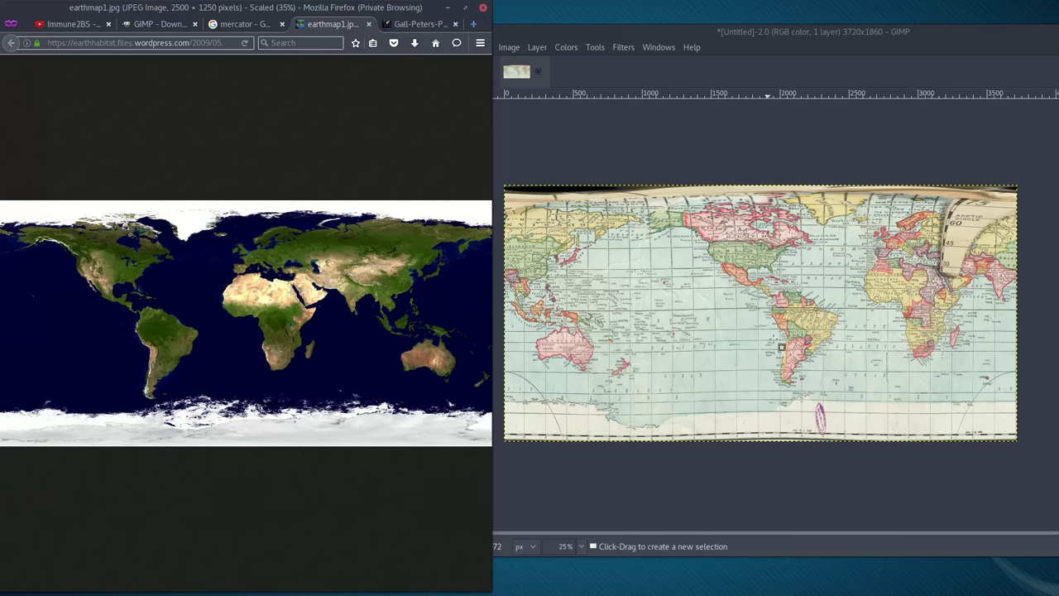
- Move GIMP left and run Polar Coordinates with To polar ticked on the map
{"action": "left_click", "coordinate": [753, 227]}
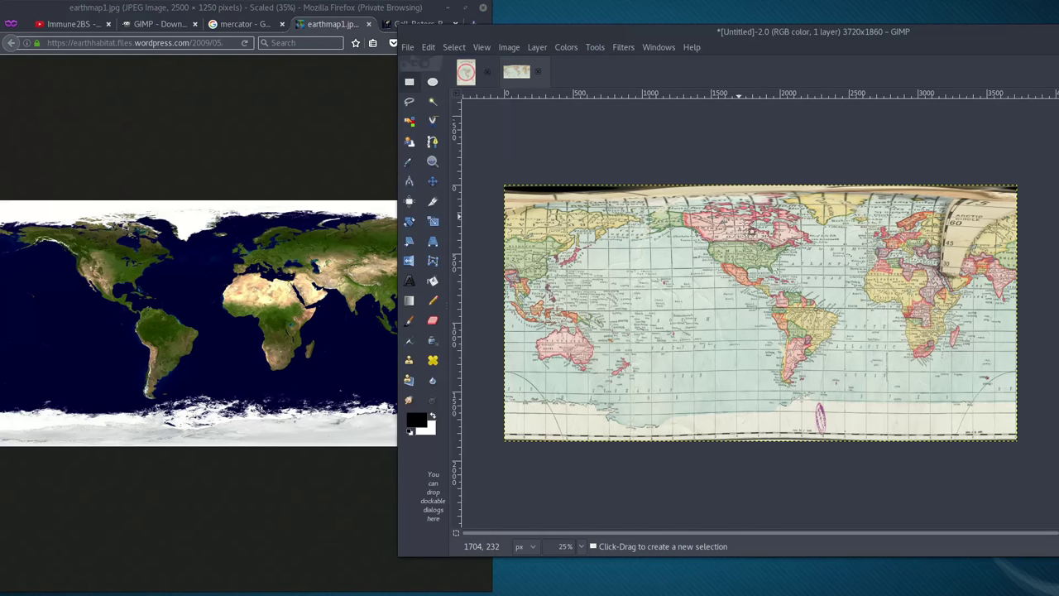
{"action": "left_click_drag", "start_coordinate": [879, 24], "coordinate": [637, 29]}
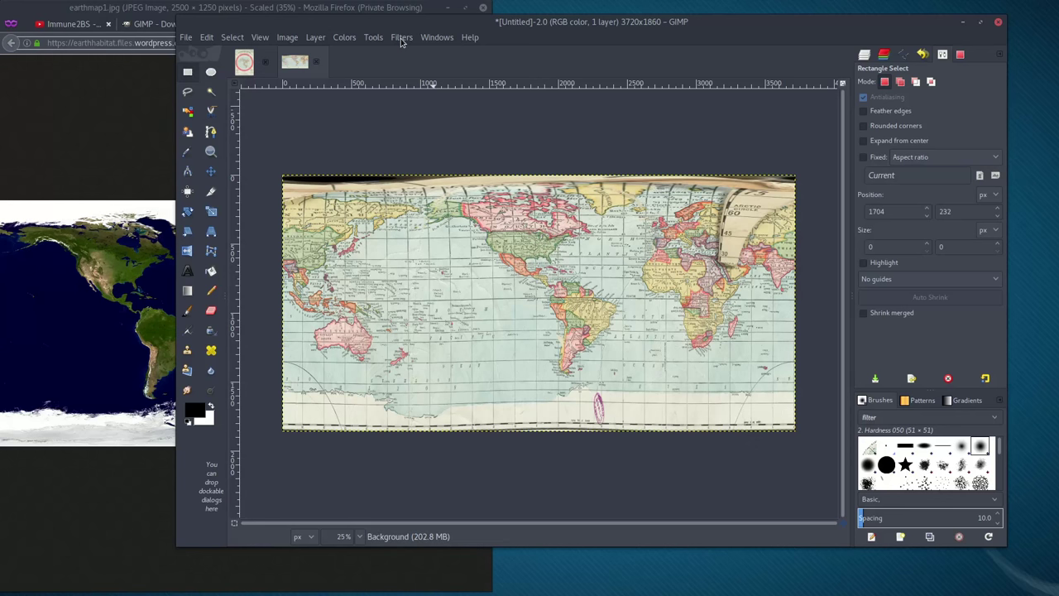
{"action": "left_click", "coordinate": [375, 37]}
{"action": "mouse_move", "coordinate": [402, 38]}
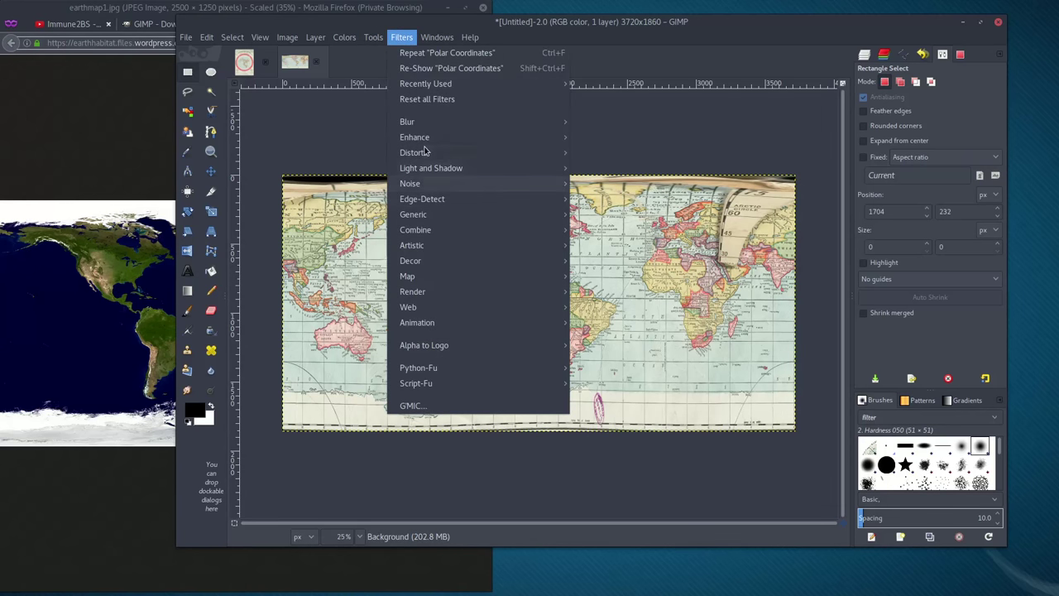
{"action": "mouse_move", "coordinate": [431, 153]}
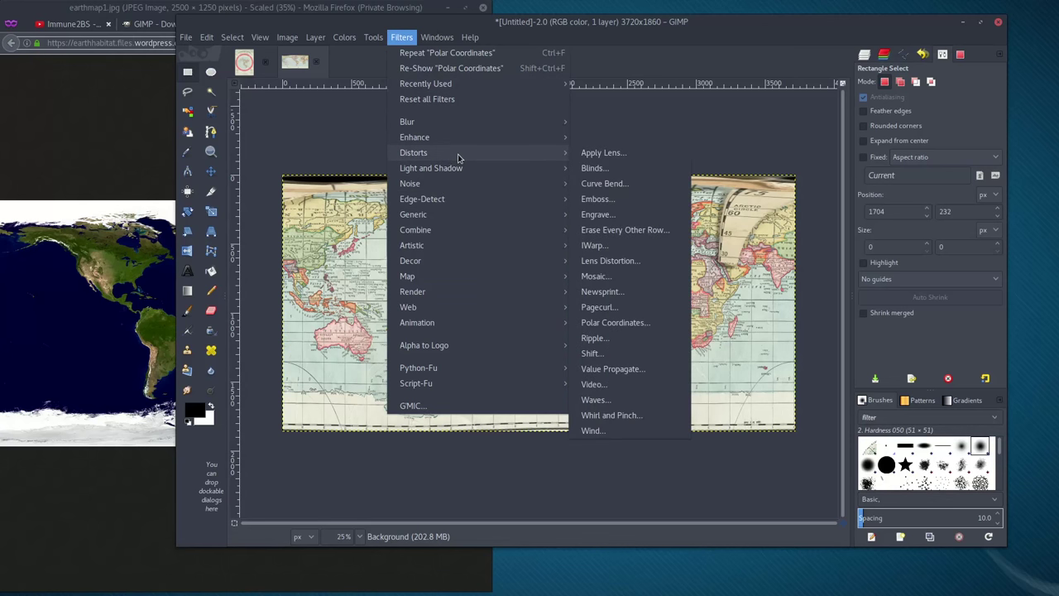
{"action": "left_click", "coordinate": [622, 327]}
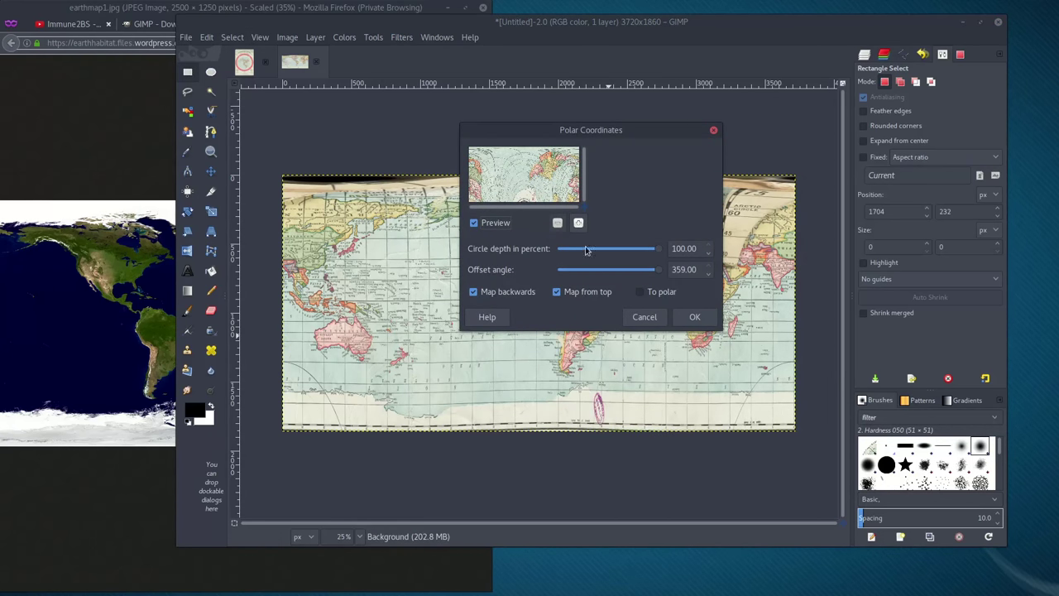
{"action": "left_click", "coordinate": [644, 294]}
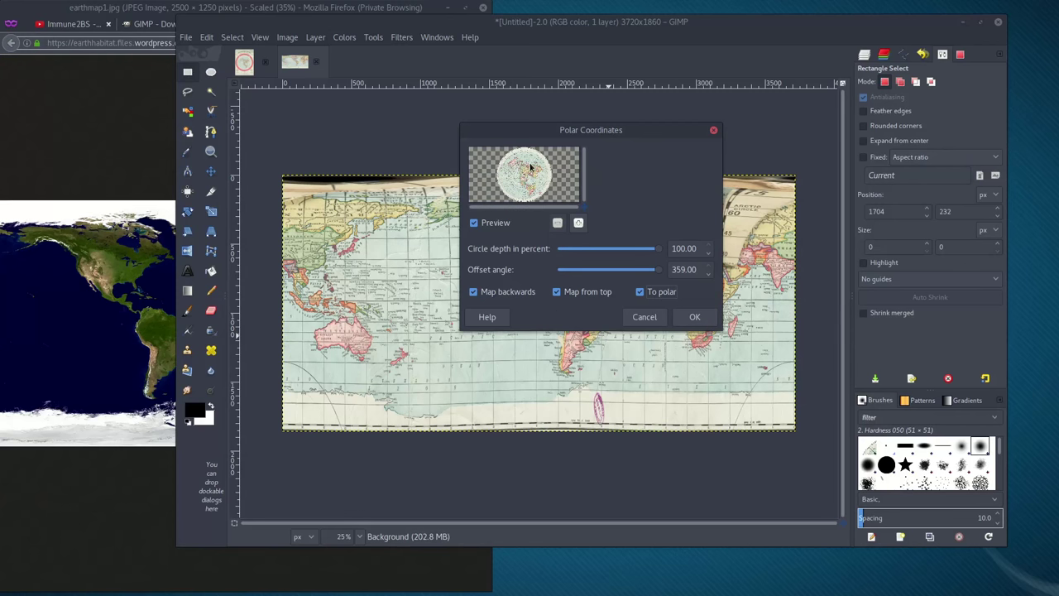
{"action": "left_click", "coordinate": [697, 316]}
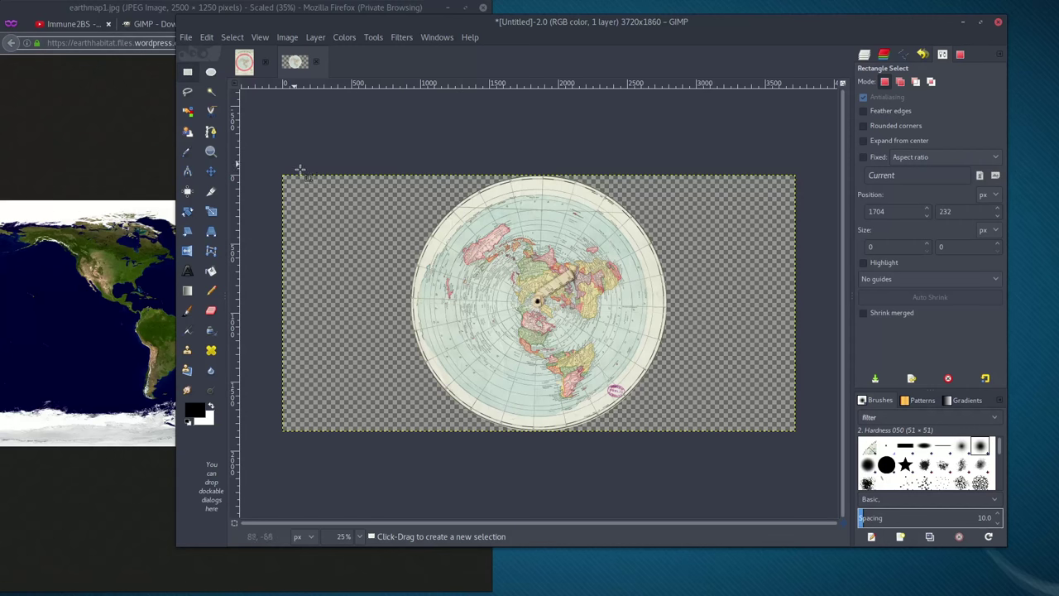
- Close the satellite map and Gall-Peters image tabs in Firefox
{"action": "left_click", "coordinate": [116, 155]}
{"action": "left_click", "coordinate": [372, 25]}
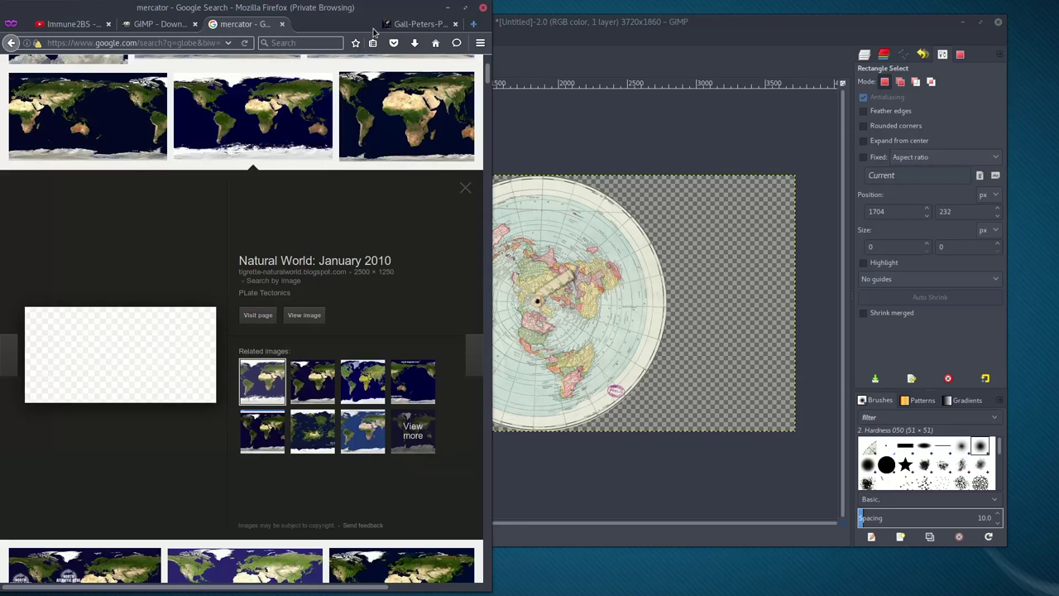
{"action": "left_click", "coordinate": [388, 27]}
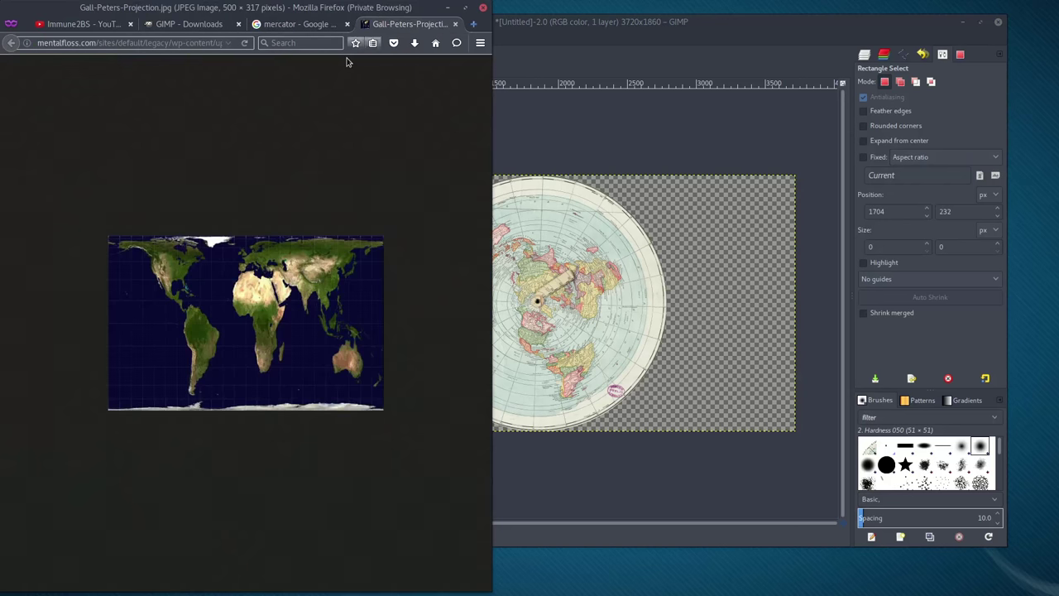
{"action": "left_click", "coordinate": [456, 25]}
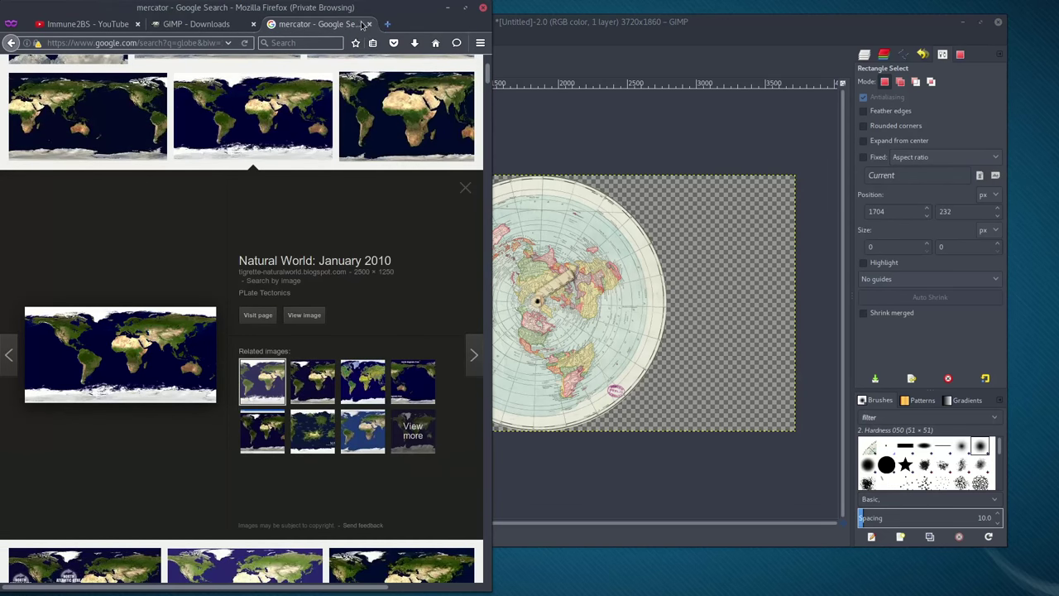
- Load timeanddate.com in Firefox
{"action": "scroll", "coordinate": [190, 87], "scroll_direction": "up", "scroll_amount": 4}
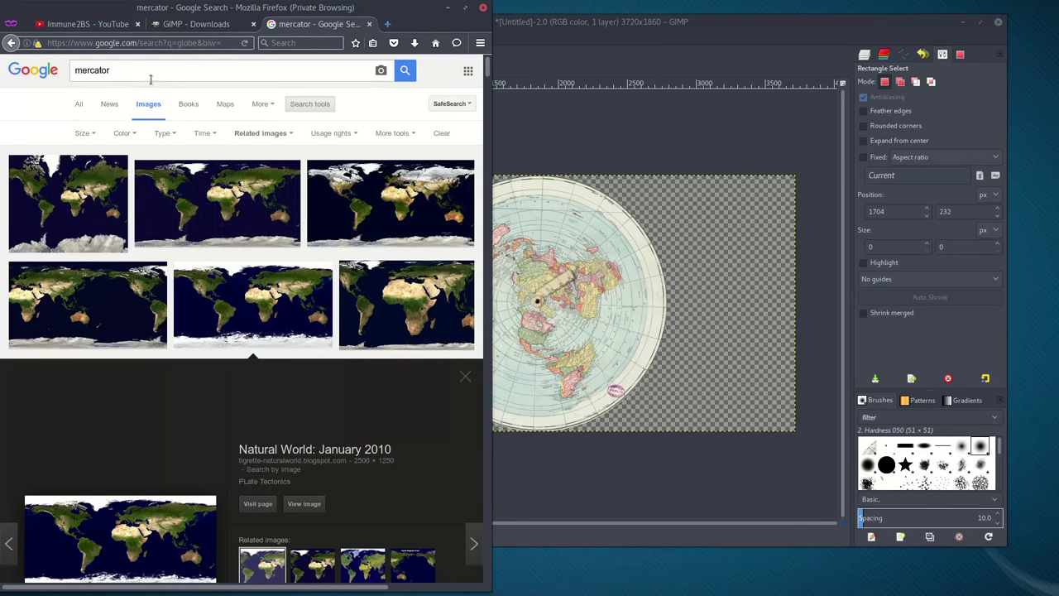
{"action": "left_click", "coordinate": [132, 43]}
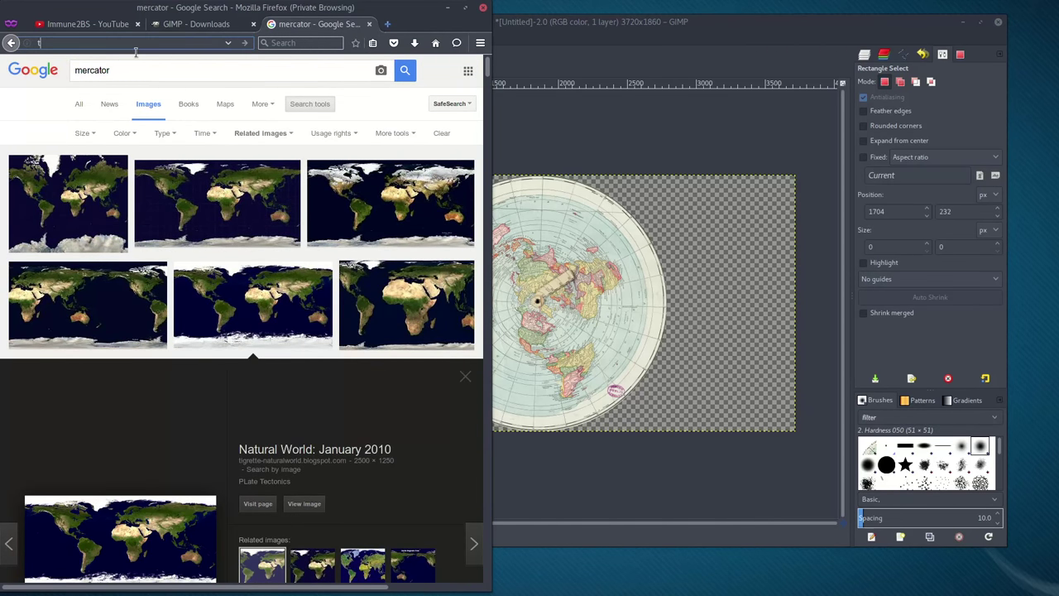
{"action": "type", "text": "timeanddate.co"}
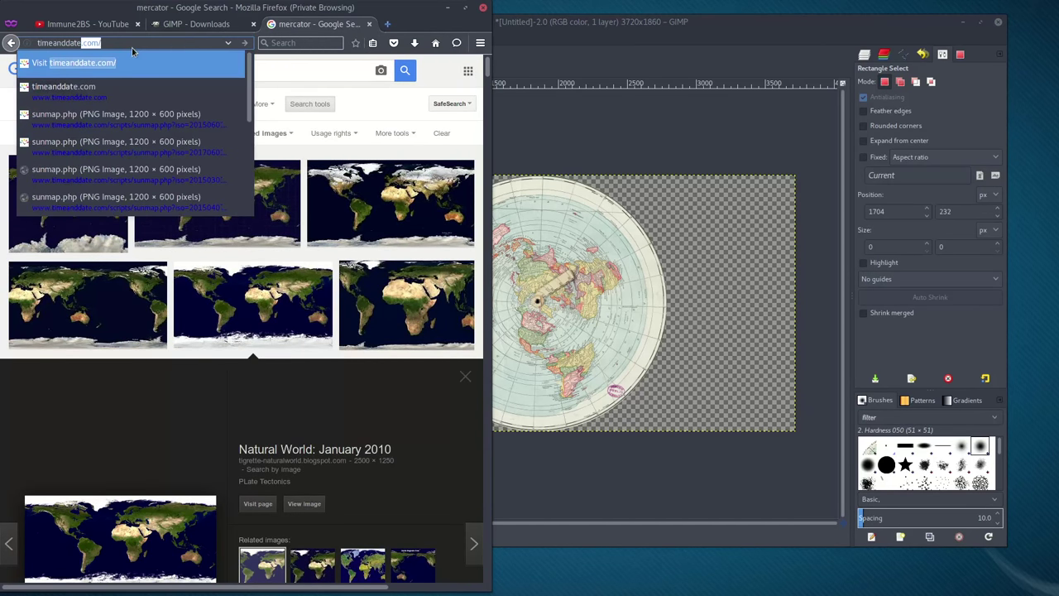
{"action": "type", "text": "m"}
{"action": "key", "text": "Return"}
- Open the Day and Night World Map page and view the map image on its own
{"action": "mouse_move", "coordinate": [153, 171]}
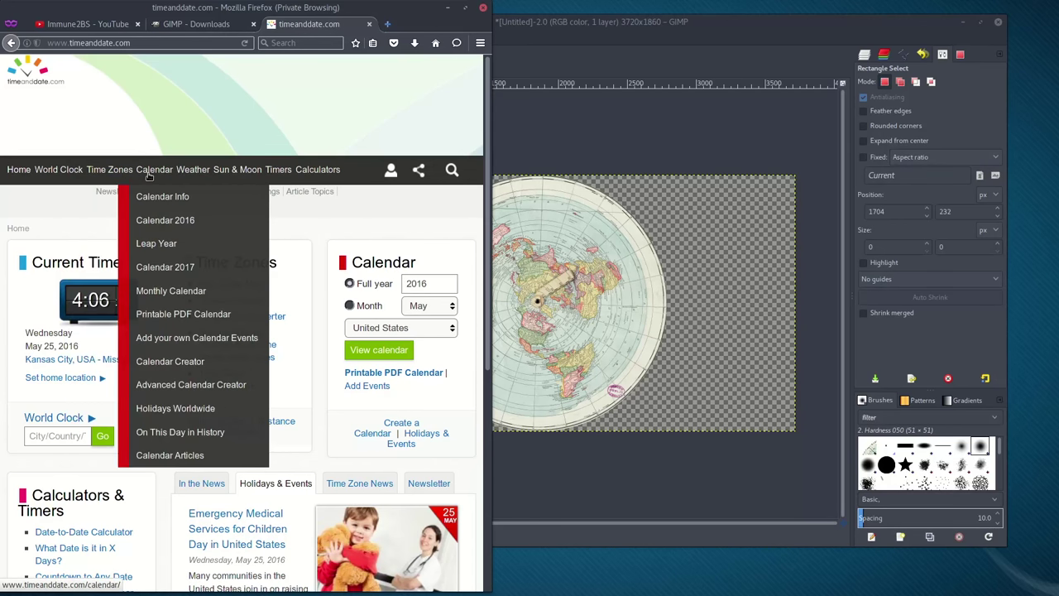
{"action": "mouse_move", "coordinate": [186, 177]}
{"action": "mouse_move", "coordinate": [243, 172]}
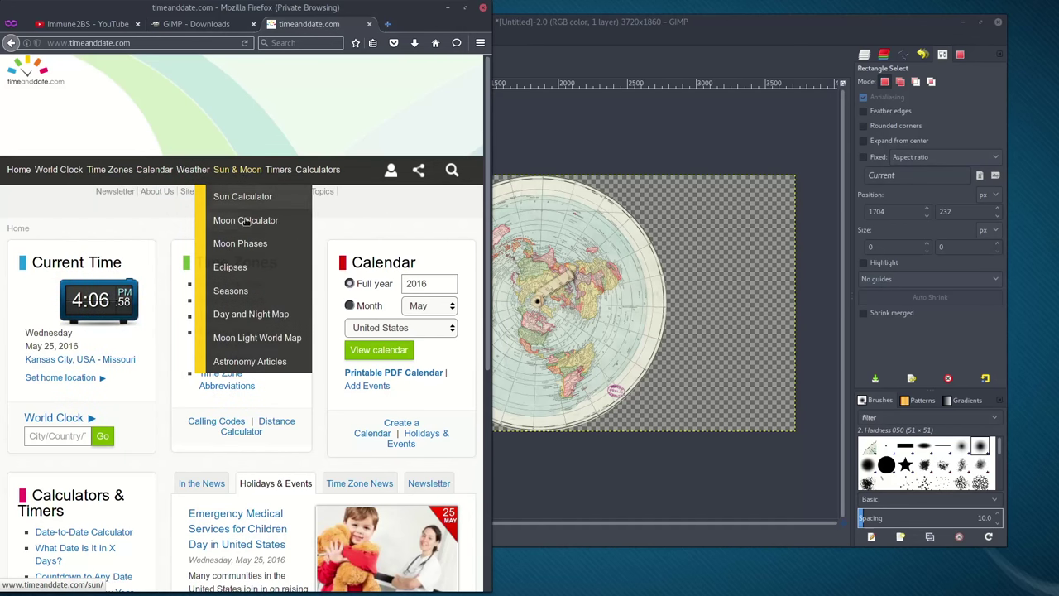
{"action": "left_click", "coordinate": [256, 316]}
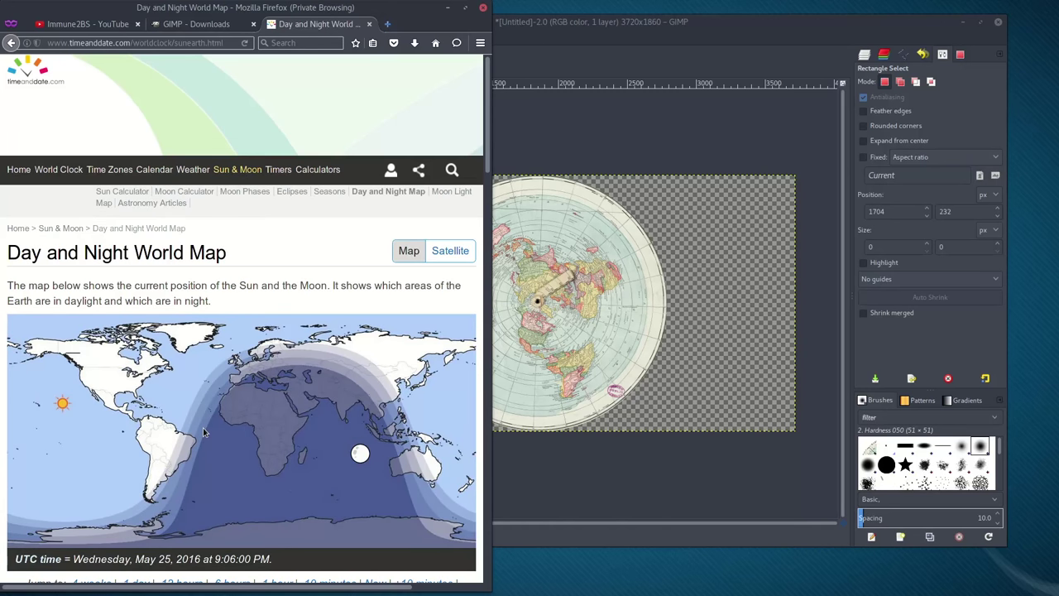
{"action": "scroll", "coordinate": [243, 348], "scroll_direction": "down", "scroll_amount": 3}
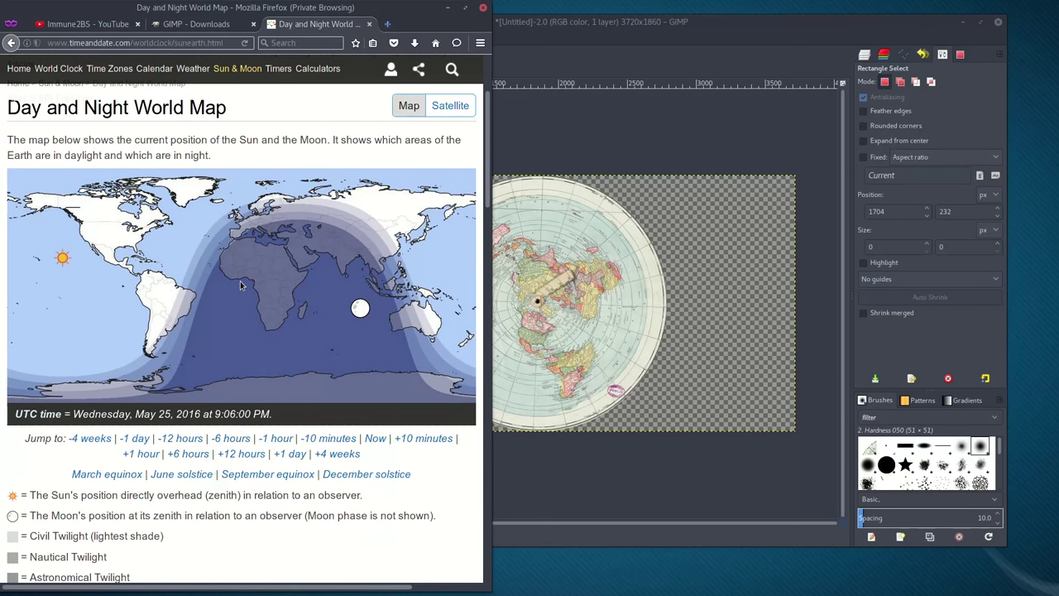
{"action": "right_click", "coordinate": [241, 286]}
{"action": "left_click", "coordinate": [291, 291]}
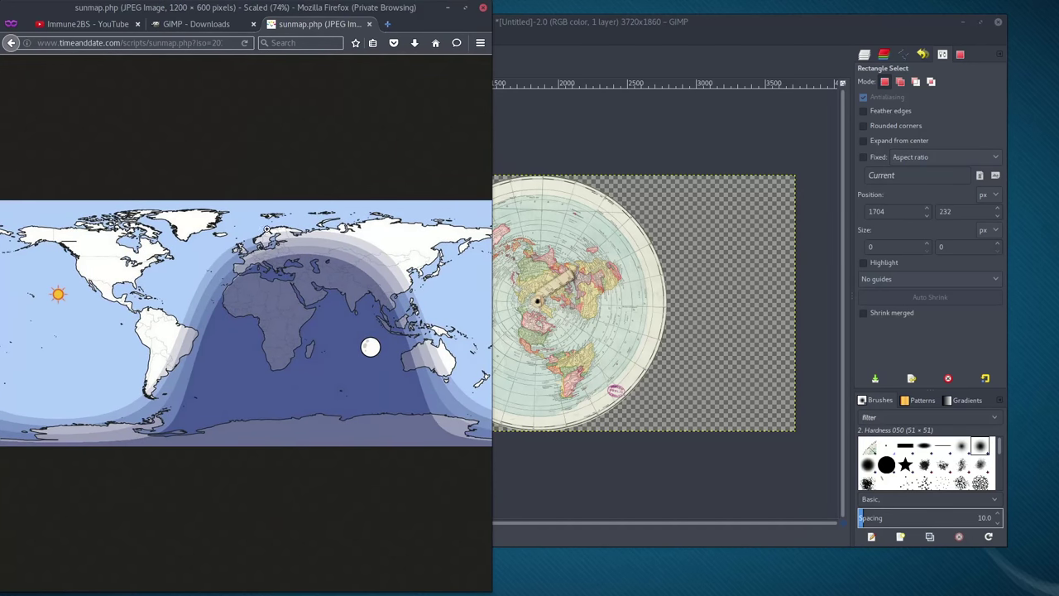
- Discard the polar and Gleason images in GIMP, then drag the sunmap image in from Firefox
{"action": "left_click", "coordinate": [695, 113]}
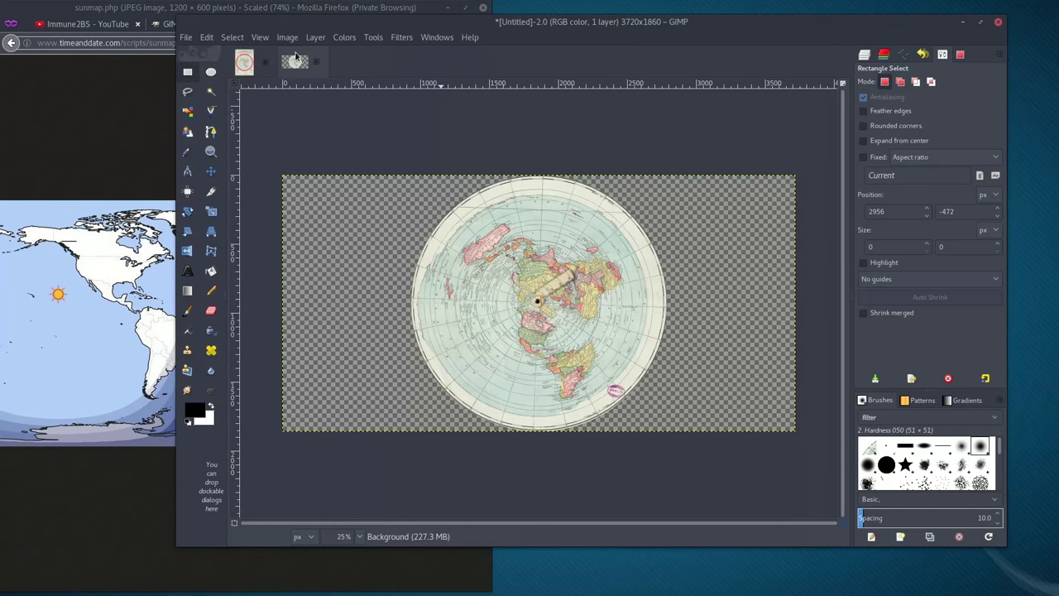
{"action": "left_click", "coordinate": [317, 64]}
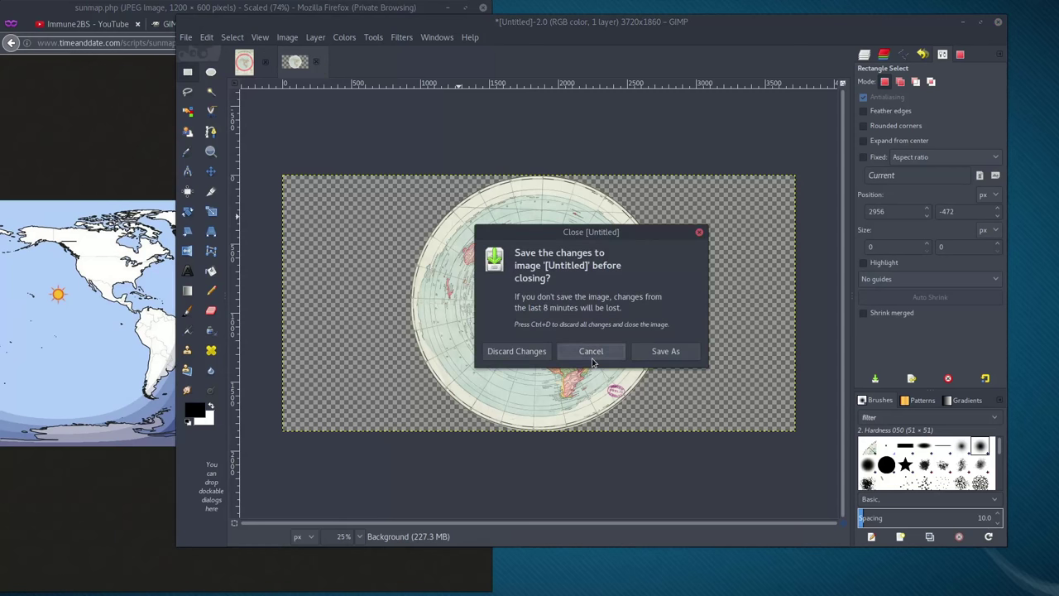
{"action": "left_click", "coordinate": [533, 353]}
{"action": "left_click", "coordinate": [265, 62]}
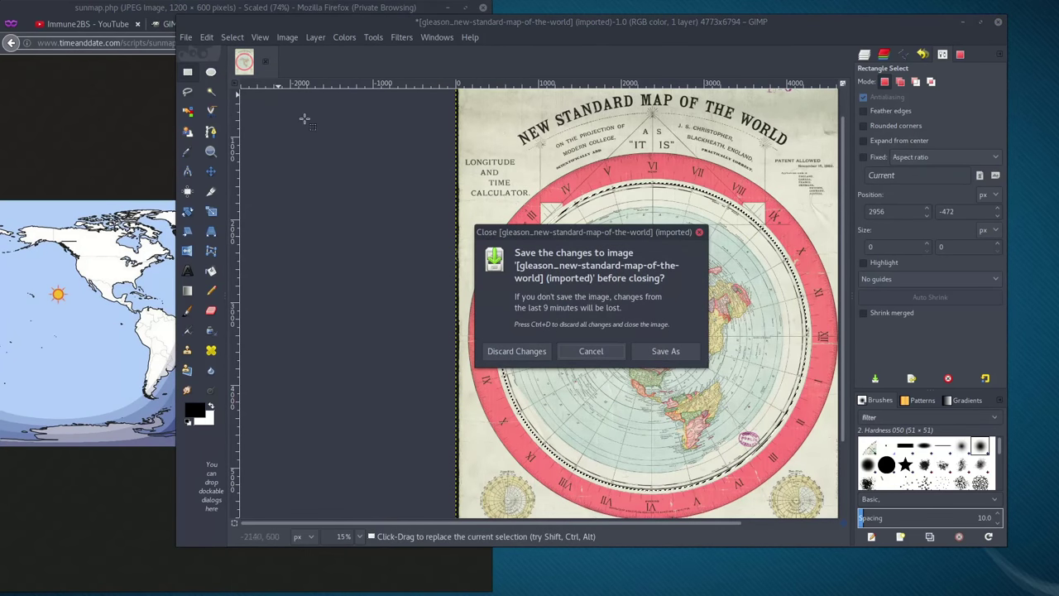
{"action": "left_click", "coordinate": [534, 351]}
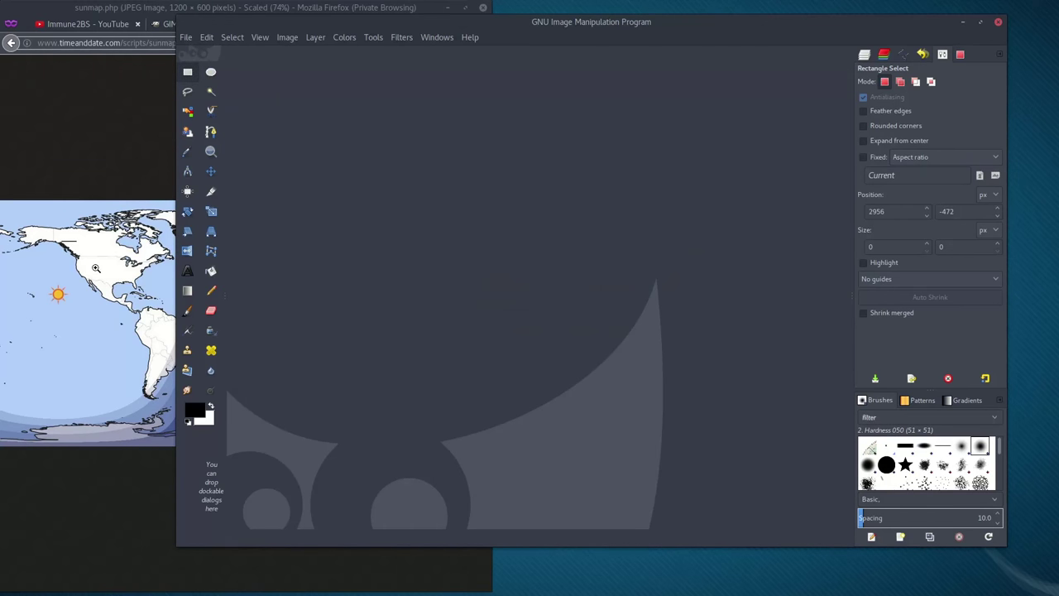
{"action": "left_click", "coordinate": [86, 139]}
{"action": "left_click_drag", "start_coordinate": [98, 273], "coordinate": [563, 248]}
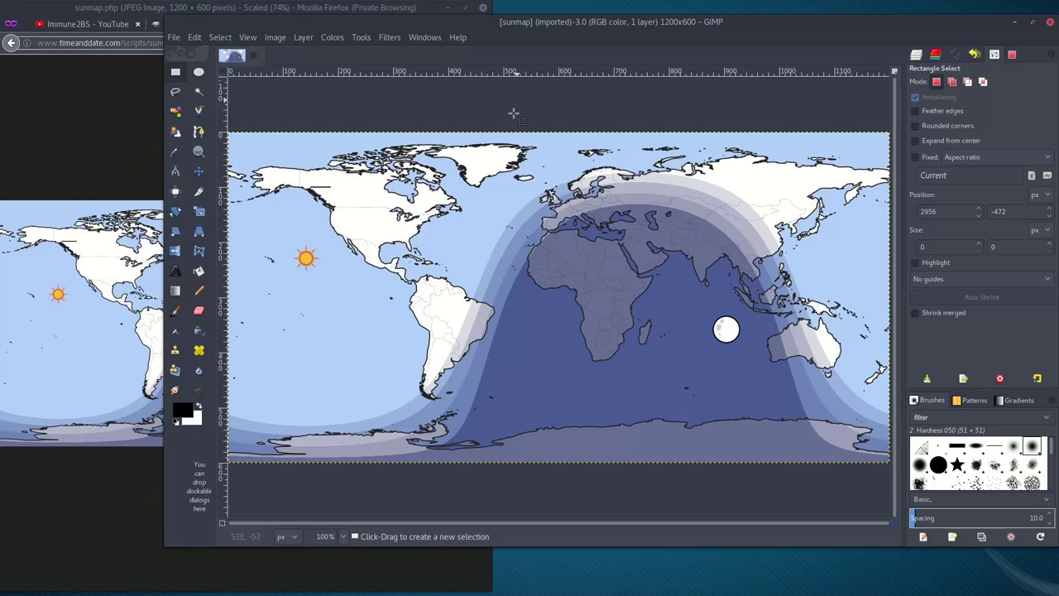
- Wrap the sunmap with Polar Coordinates, then Autocrop the canvas to a 598×598 disc
{"action": "left_click", "coordinate": [392, 39]}
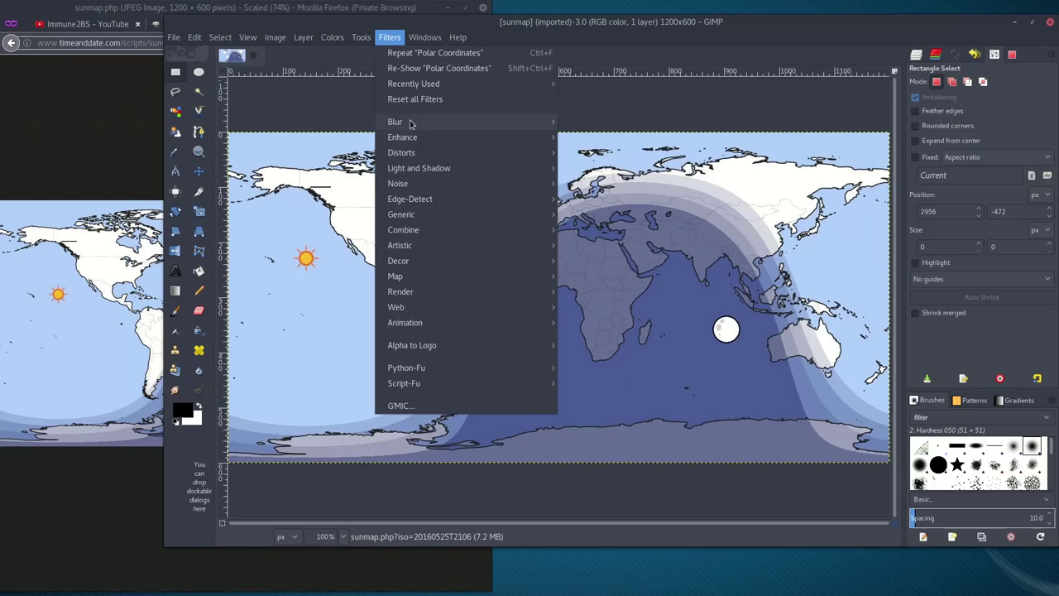
{"action": "mouse_move", "coordinate": [425, 210]}
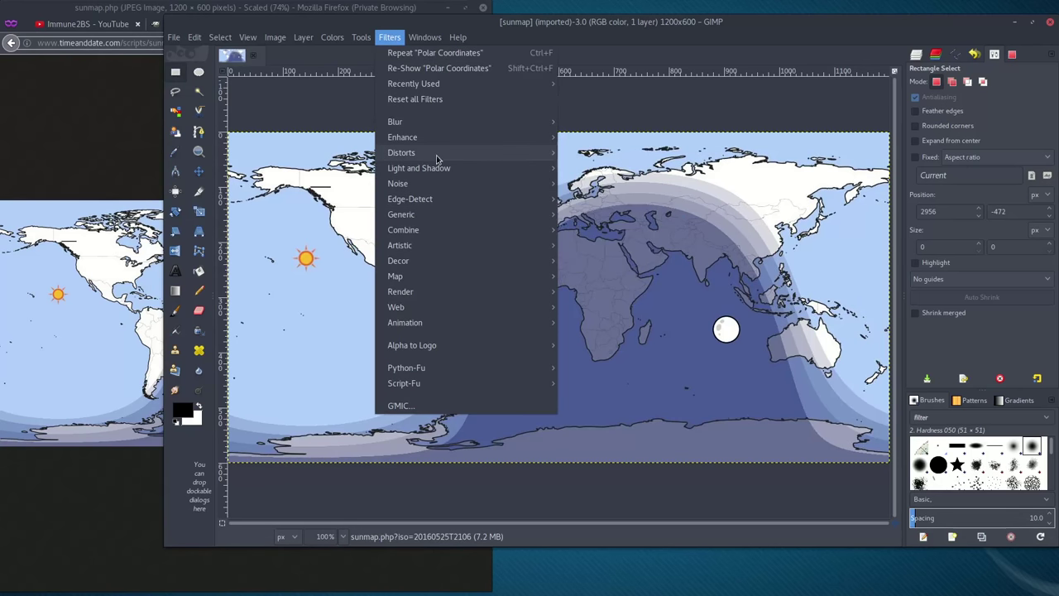
{"action": "mouse_move", "coordinate": [437, 155]}
{"action": "left_click", "coordinate": [619, 329]}
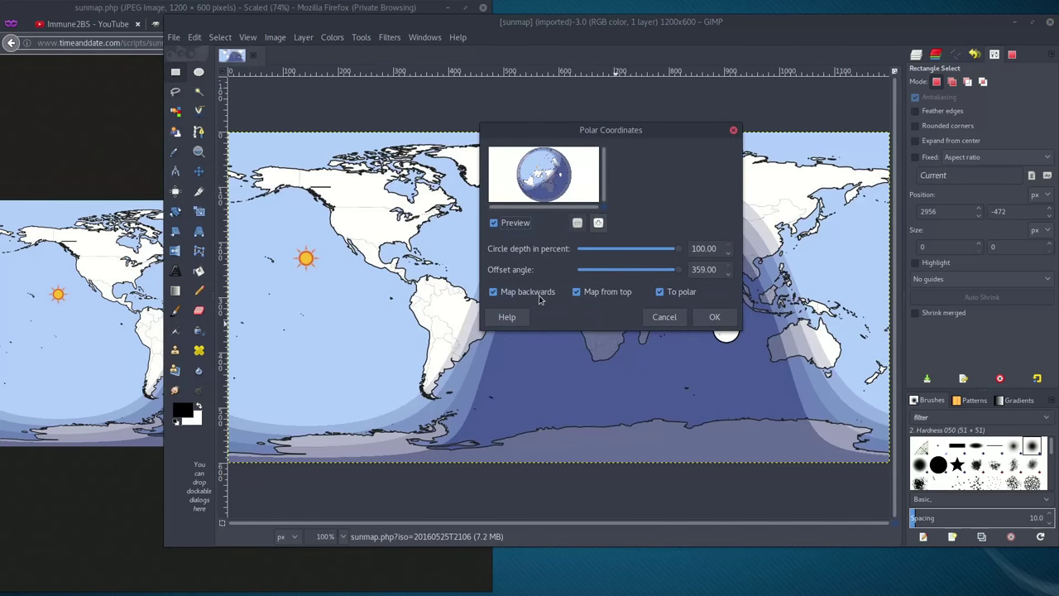
{"action": "left_click", "coordinate": [715, 319]}
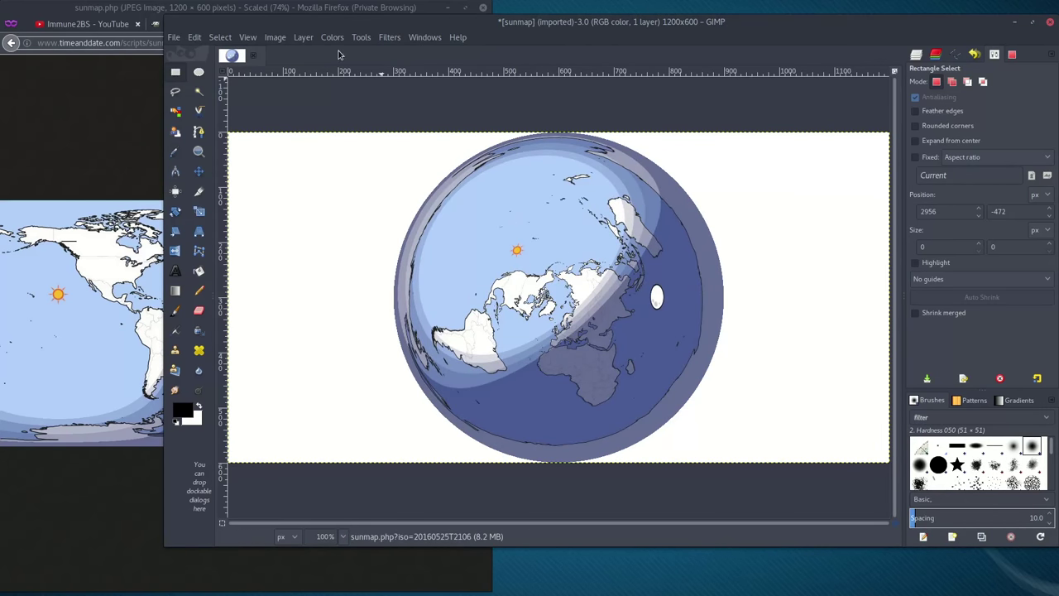
{"action": "left_click", "coordinate": [281, 38]}
{"action": "left_click", "coordinate": [294, 208]}
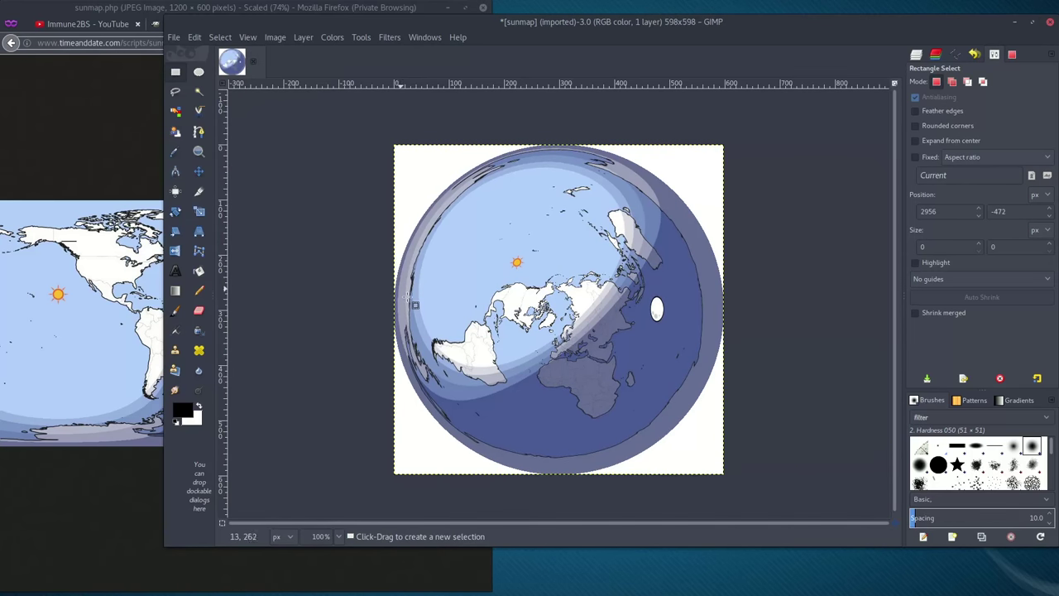
- Rotate the polar disc layer a few degrees with the Rotate tool and apply the rotation
{"action": "left_click", "coordinate": [388, 38]}
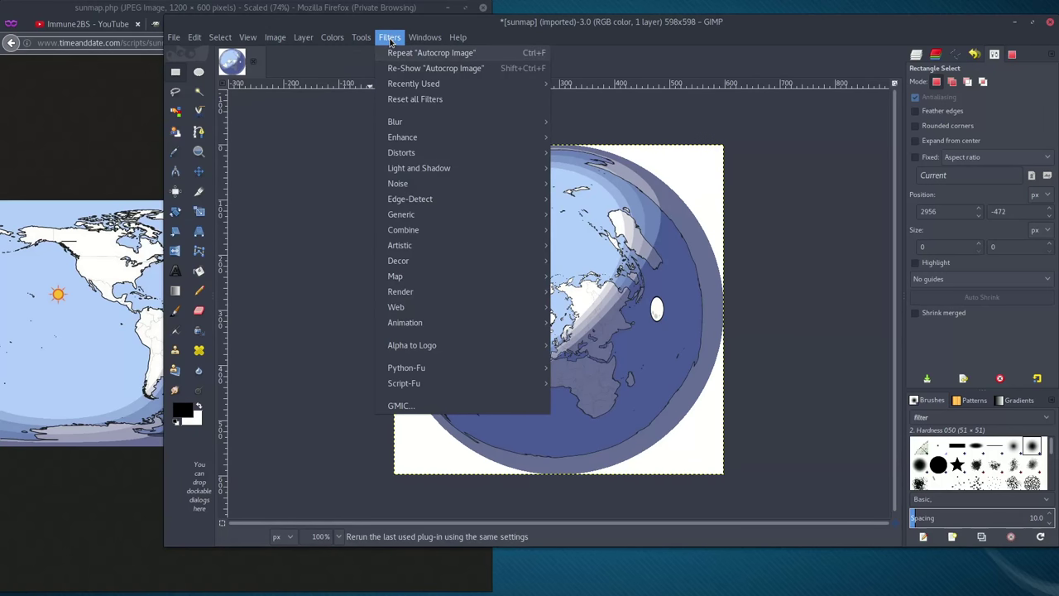
{"action": "mouse_move", "coordinate": [361, 38]}
{"action": "mouse_move", "coordinate": [384, 72]}
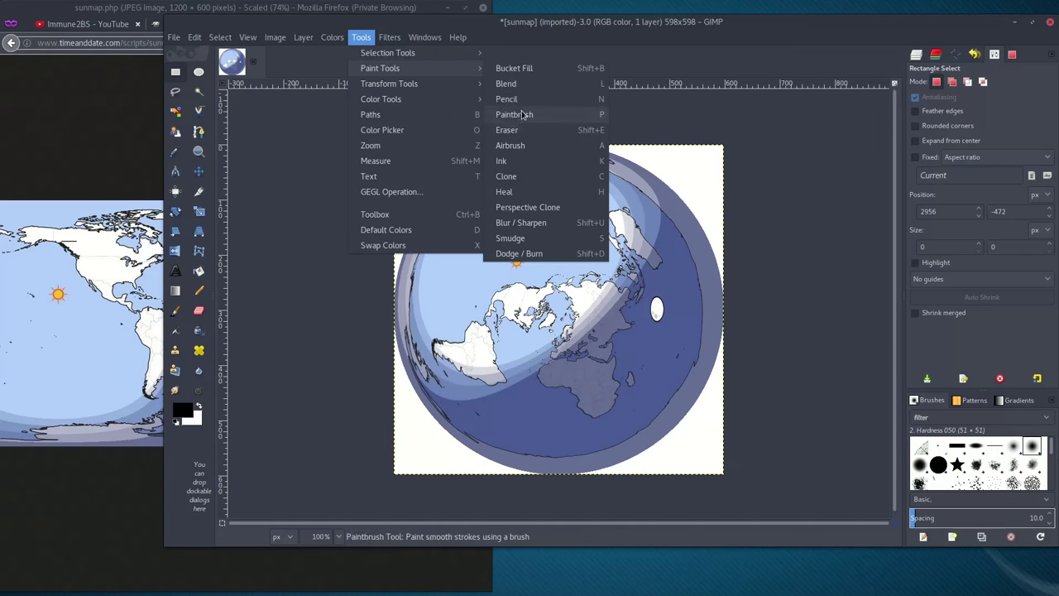
{"action": "mouse_move", "coordinate": [430, 84]}
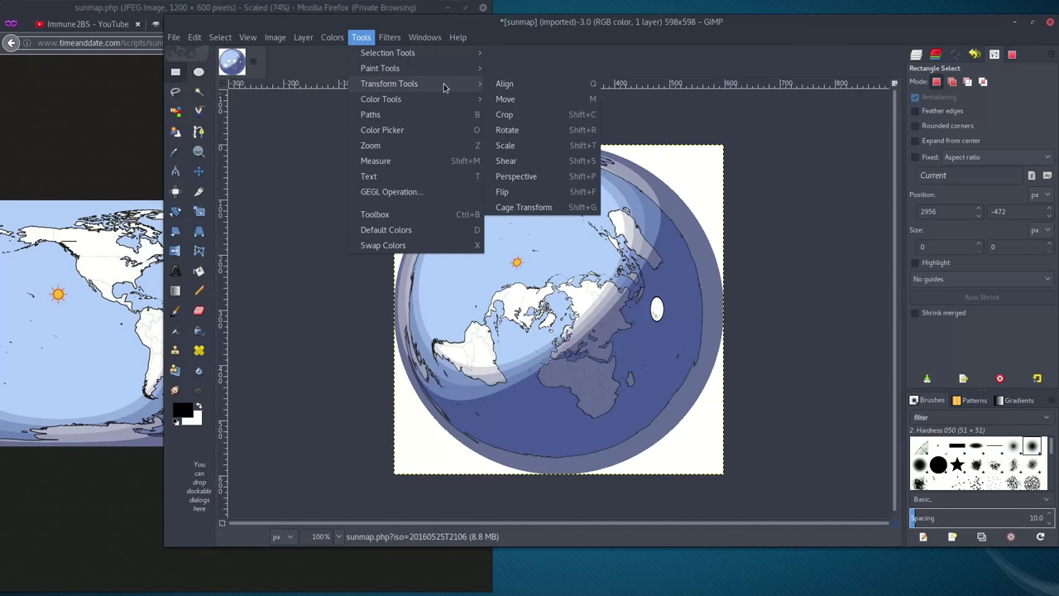
{"action": "left_click", "coordinate": [511, 133]}
{"action": "left_click", "coordinate": [513, 200]}
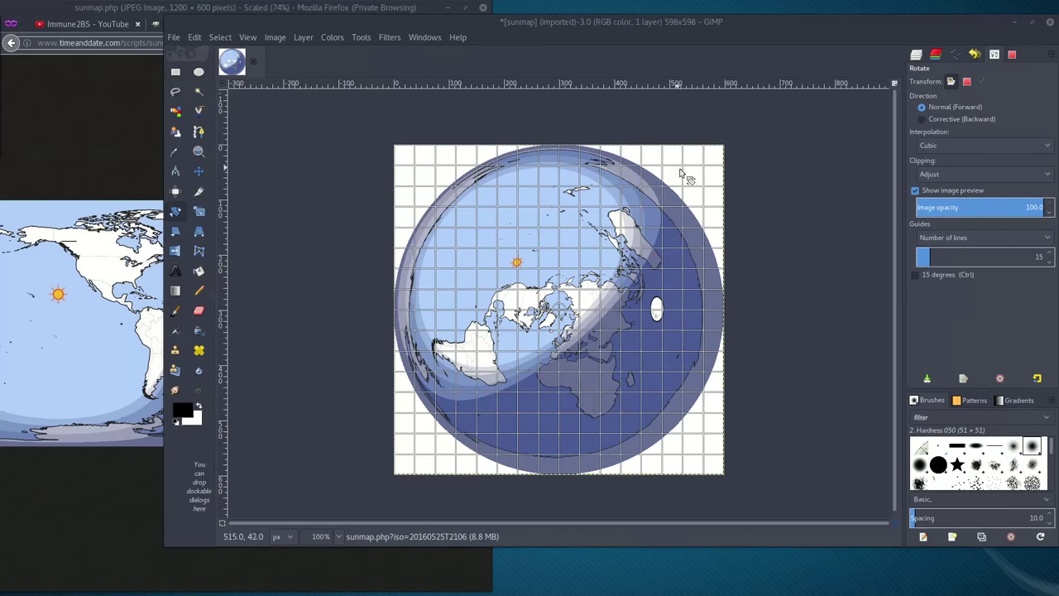
{"action": "left_click_drag", "start_coordinate": [689, 176], "coordinate": [637, 225]}
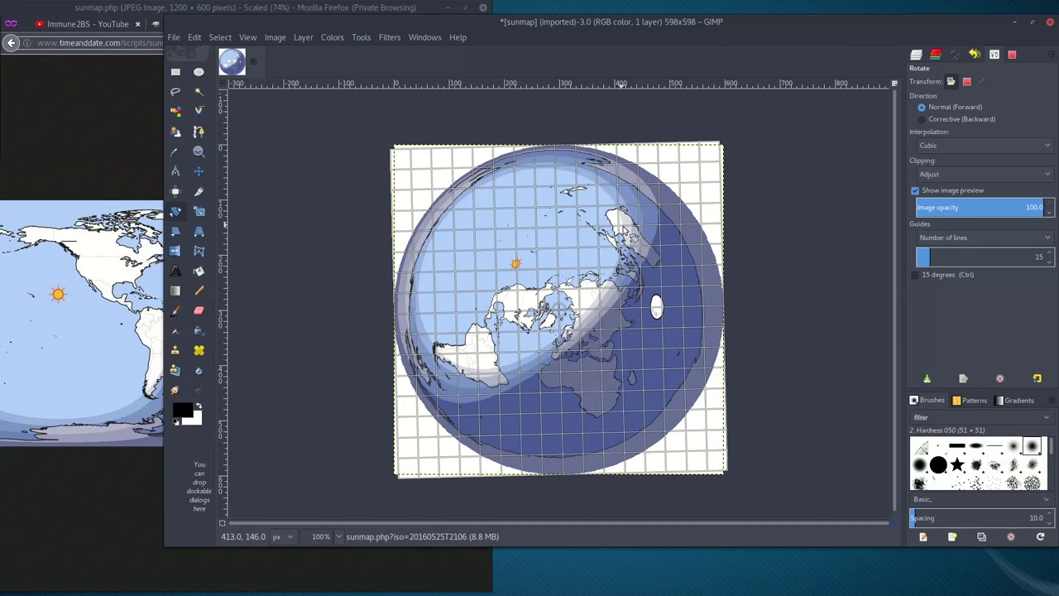
{"action": "key", "text": "Return"}
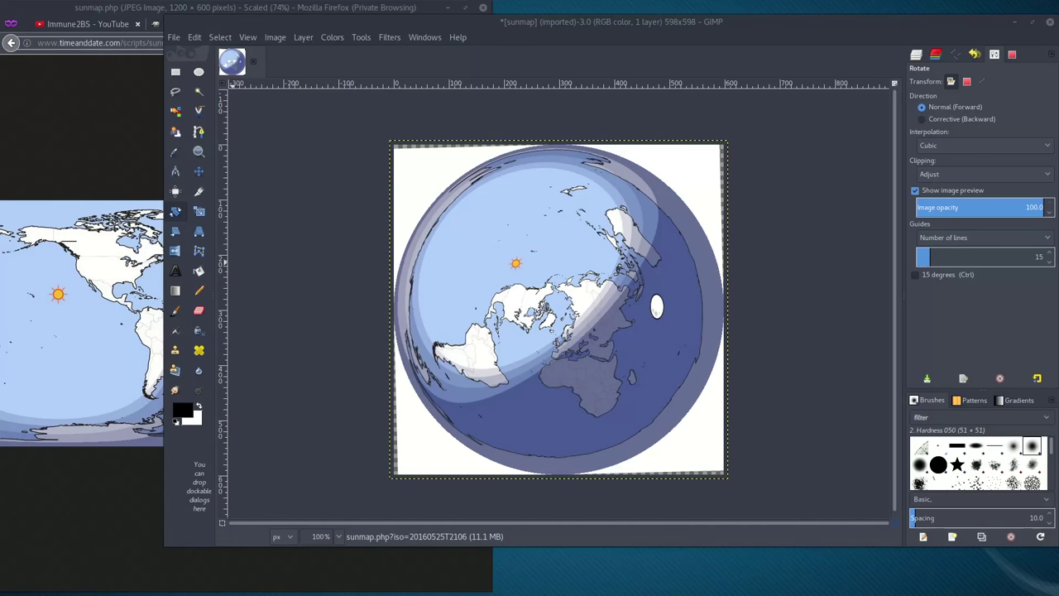
- Close Gleason's map viewer and take Firefox back to the Day and Night World Map page
{"action": "left_click_drag", "start_coordinate": [208, 69], "coordinate": [211, 48]}
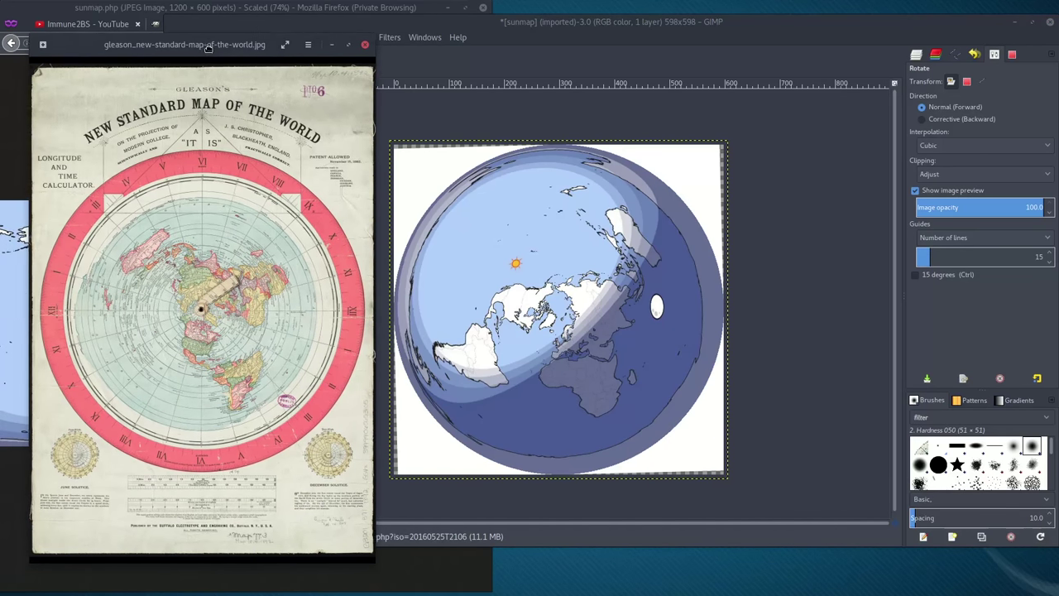
{"action": "mouse_move", "coordinate": [211, 325]}
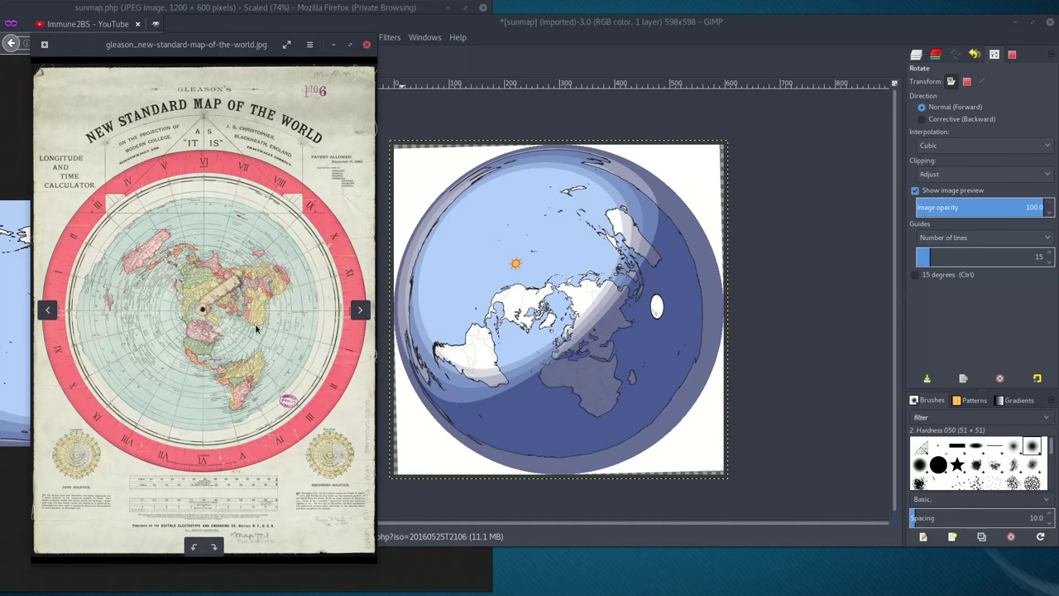
{"action": "key", "text": "Escape"}
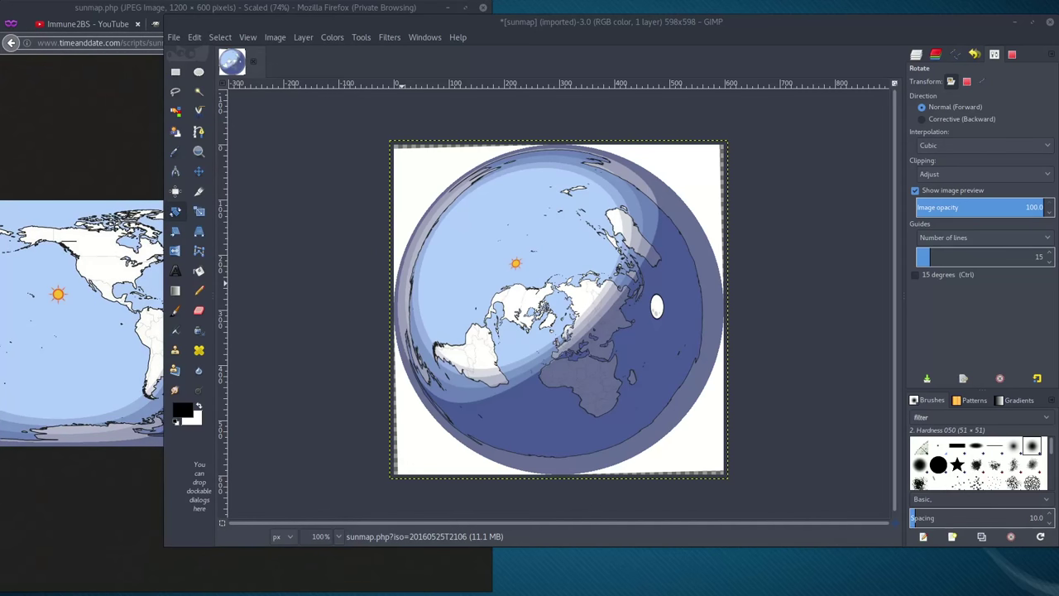
{"action": "left_click", "coordinate": [114, 74]}
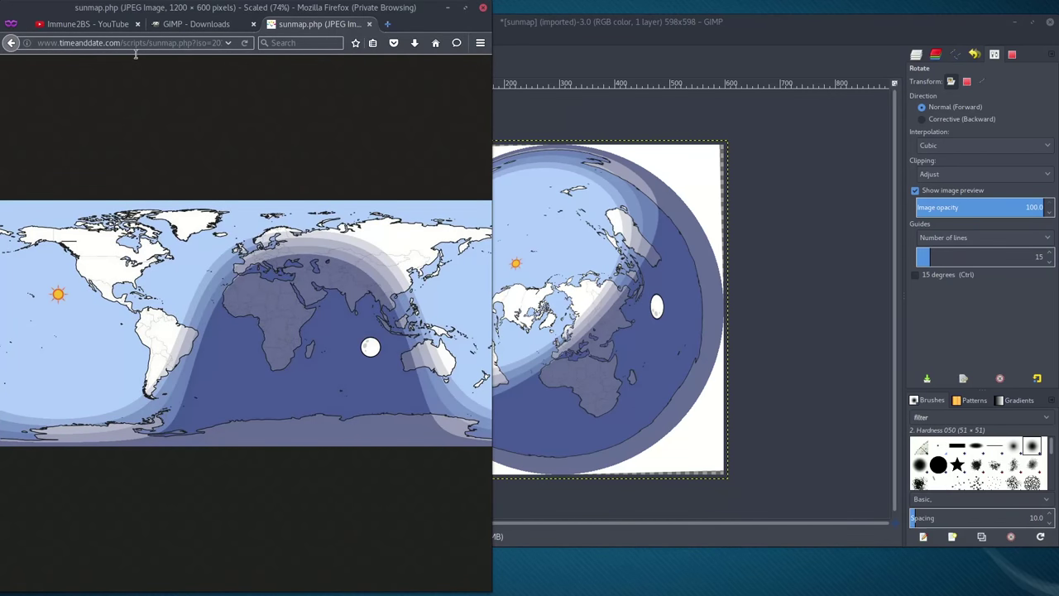
{"action": "left_click", "coordinate": [11, 42]}
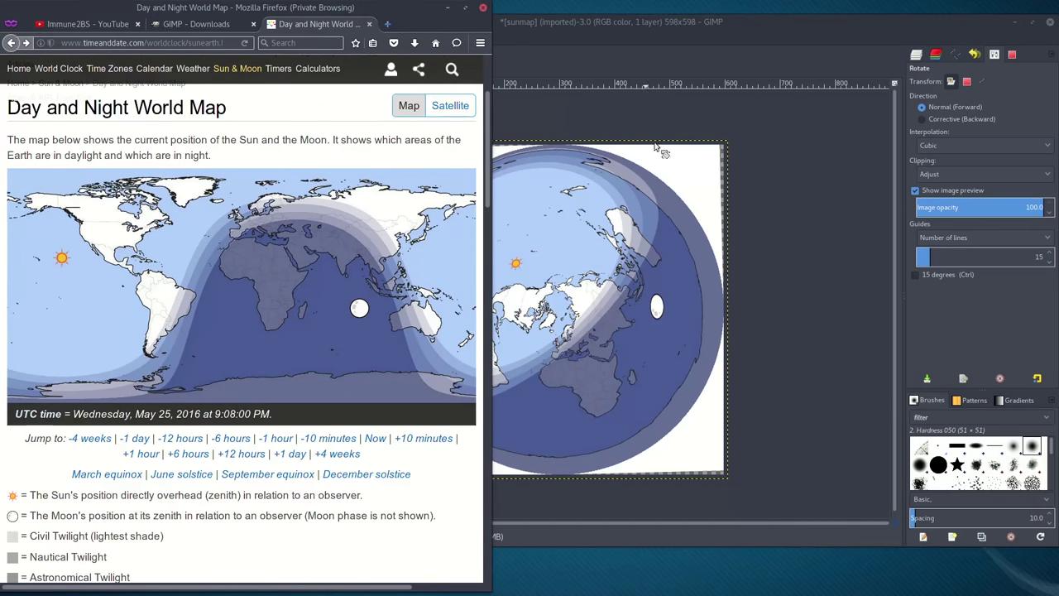
- Close the sunmap image in GIMP without saving changes, then return to Firefox
{"action": "left_click", "coordinate": [642, 86]}
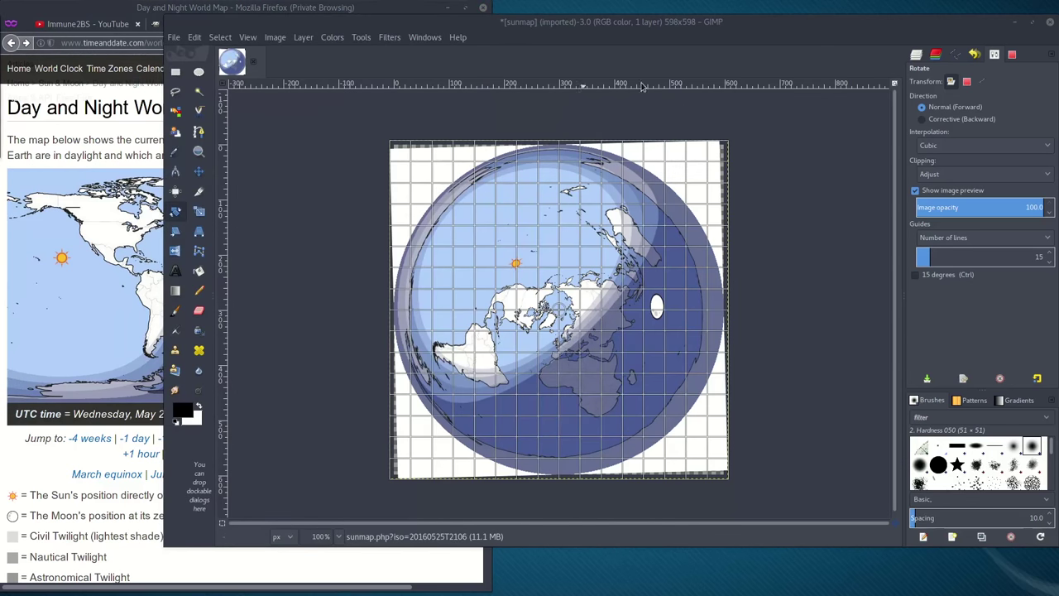
{"action": "left_click", "coordinate": [254, 61]}
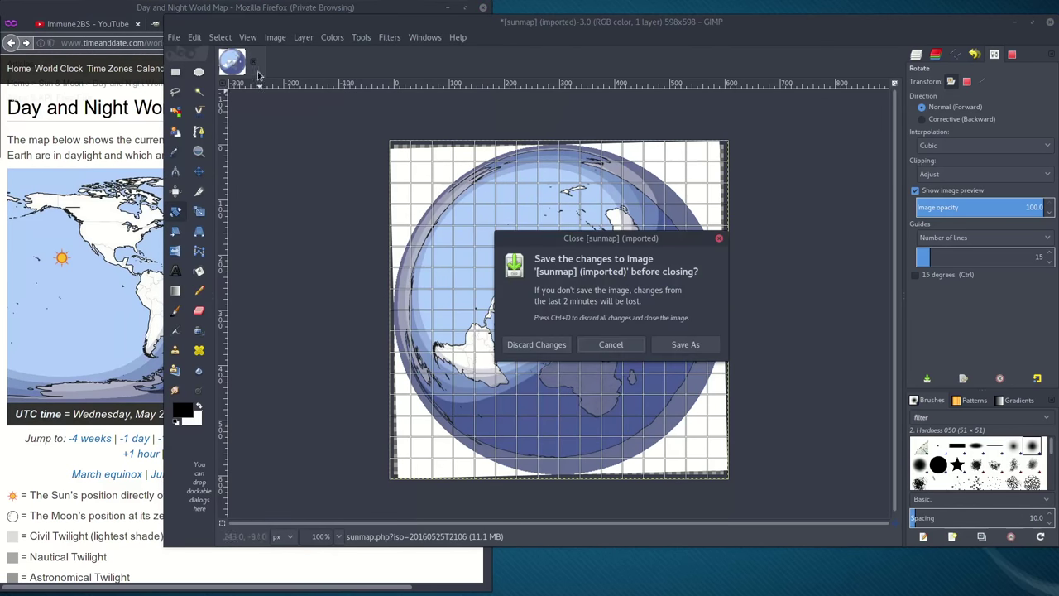
{"action": "left_click", "coordinate": [564, 353]}
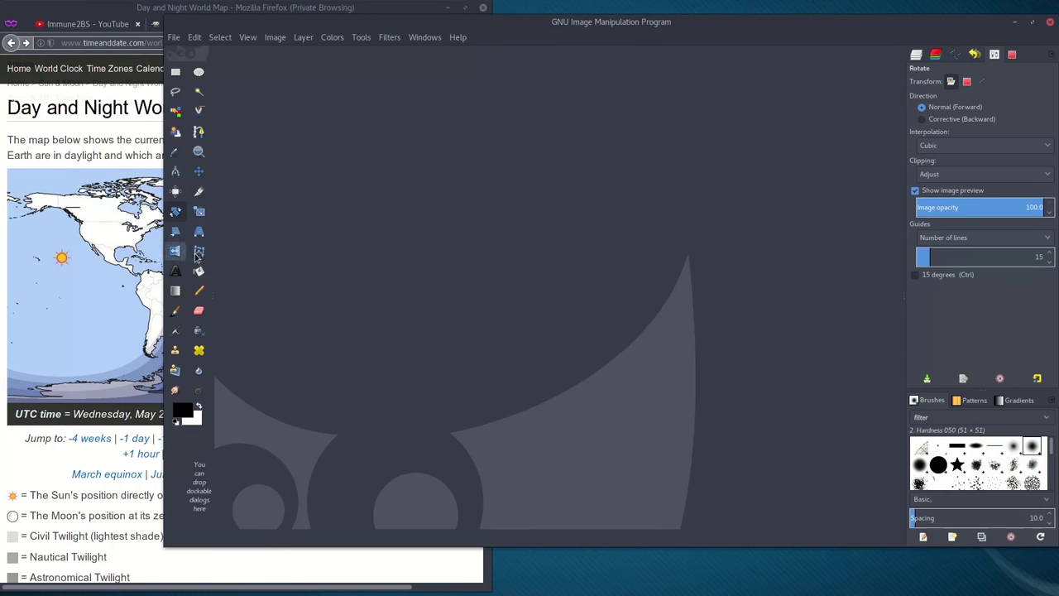
{"action": "left_click", "coordinate": [101, 111]}
{"action": "scroll", "coordinate": [112, 138], "scroll_direction": "up", "scroll_amount": 3}
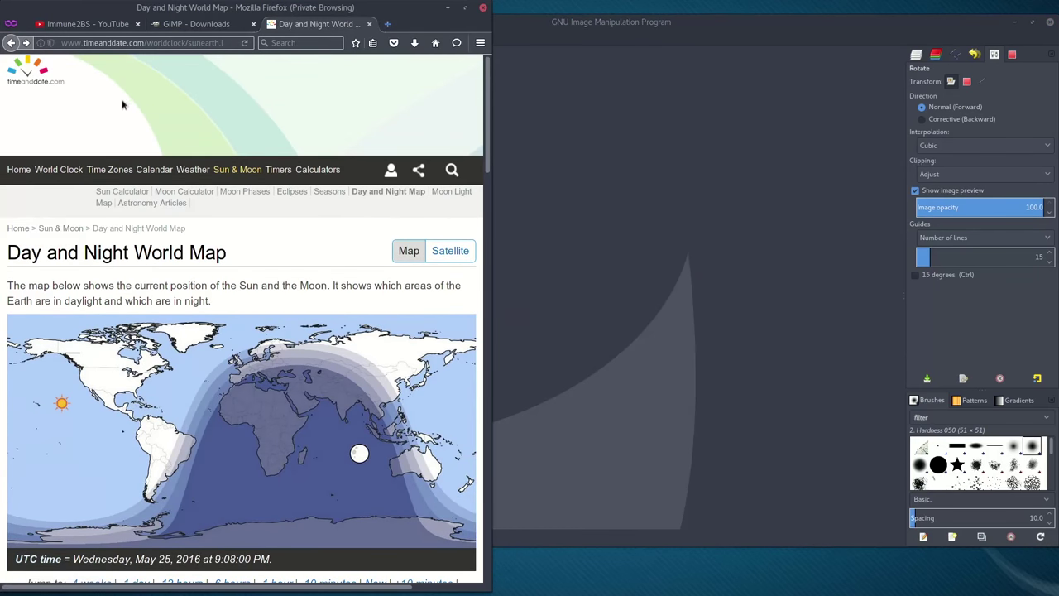
- Open timeanddate's Time Zone Map page and maximize the Firefox window
{"action": "mouse_move", "coordinate": [99, 169]}
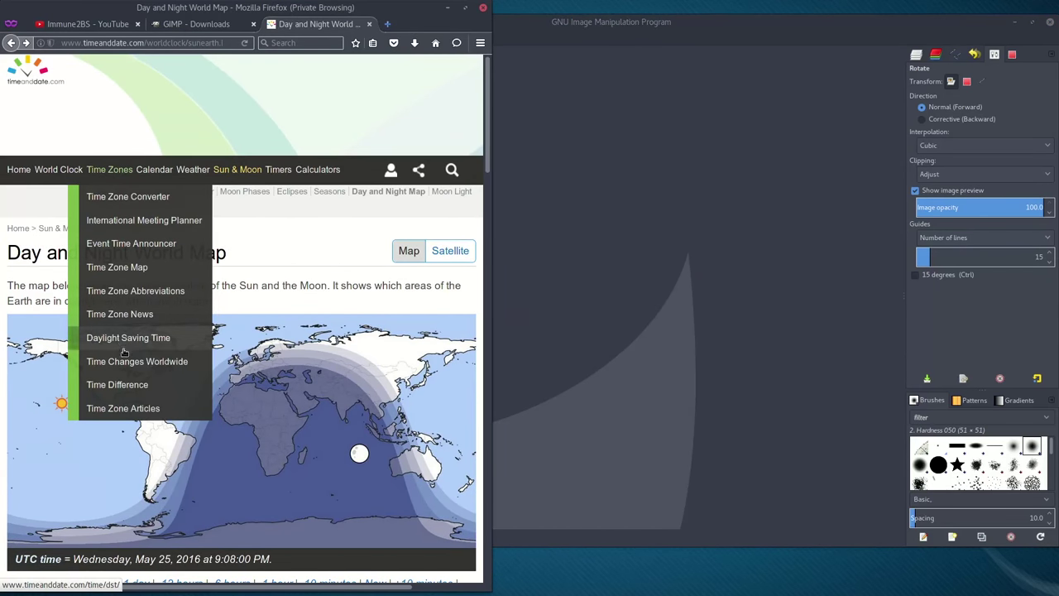
{"action": "left_click", "coordinate": [114, 268]}
{"action": "scroll", "coordinate": [295, 217], "scroll_direction": "down", "scroll_amount": 5}
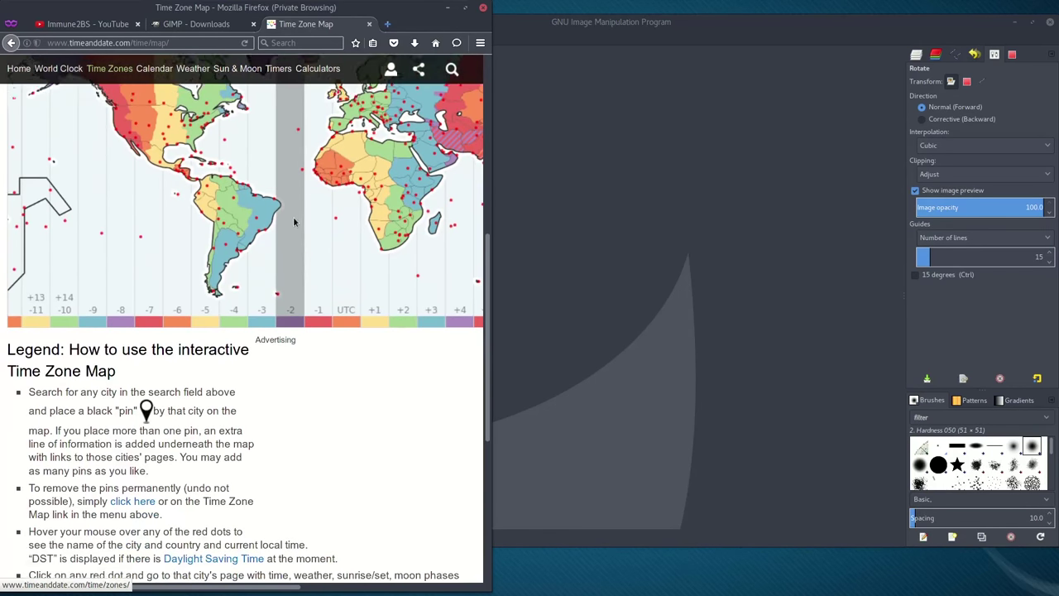
{"action": "scroll", "coordinate": [292, 223], "scroll_direction": "up", "scroll_amount": 2}
{"action": "scroll", "coordinate": [257, 248], "scroll_direction": "up", "scroll_amount": 1}
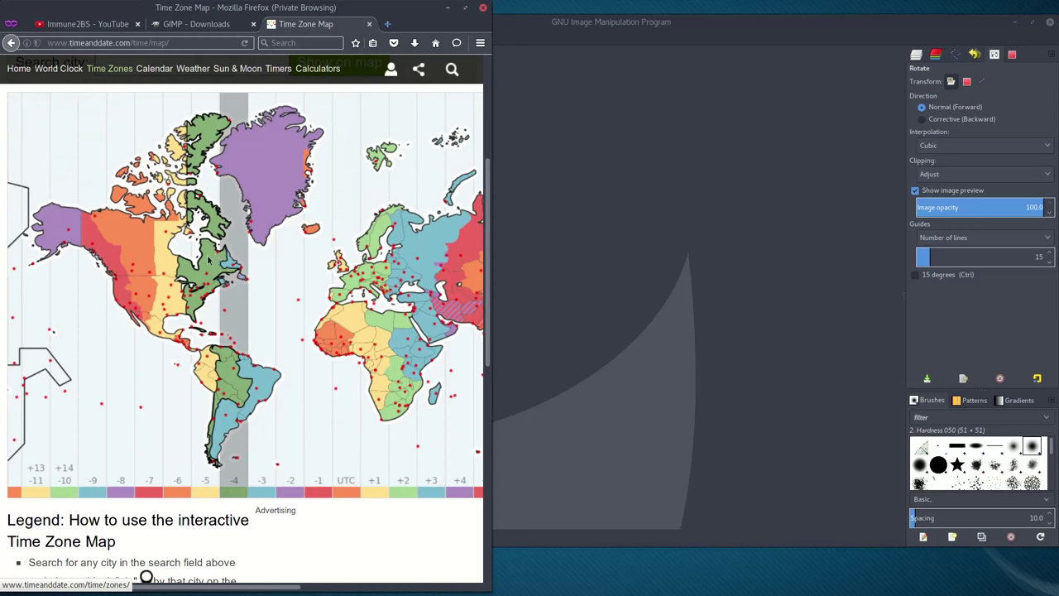
{"action": "double_click", "coordinate": [331, 7]}
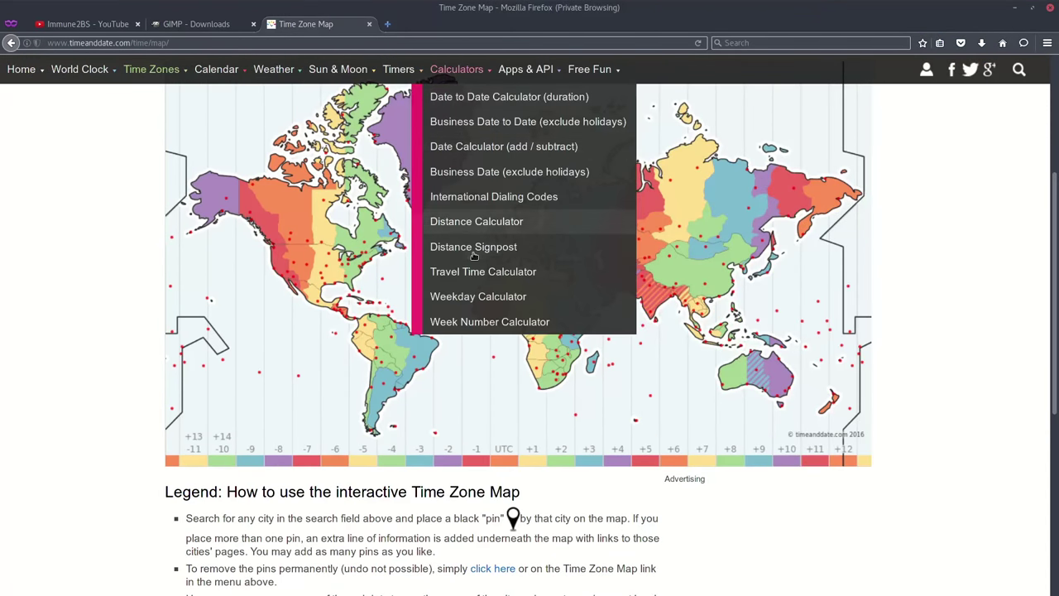
- Try viewing the map as a standalone image, go back, and outline the map for a screenshot
{"action": "right_click", "coordinate": [744, 350]}
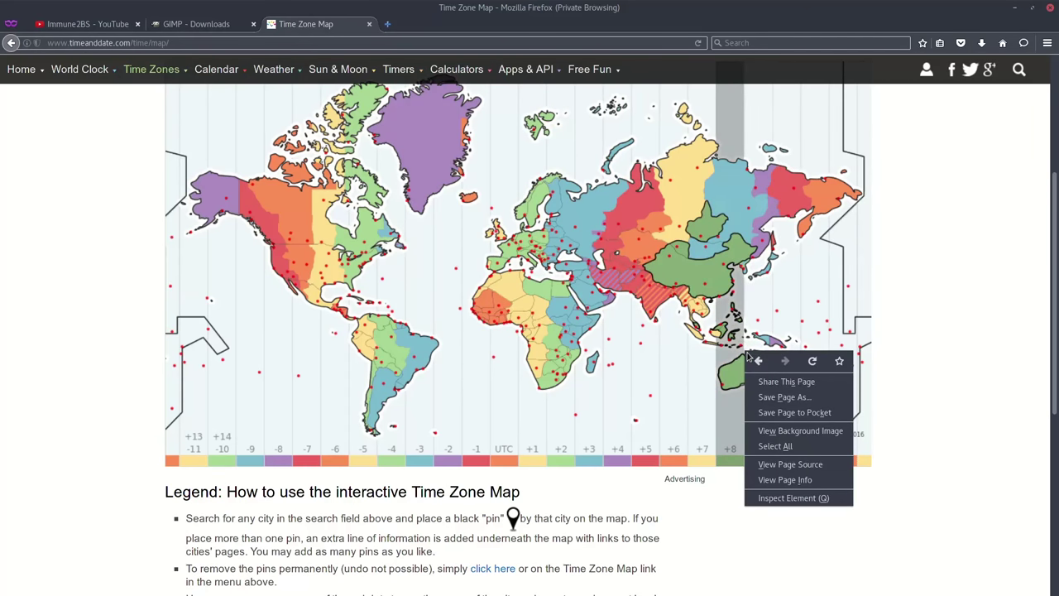
{"action": "left_click", "coordinate": [798, 428]}
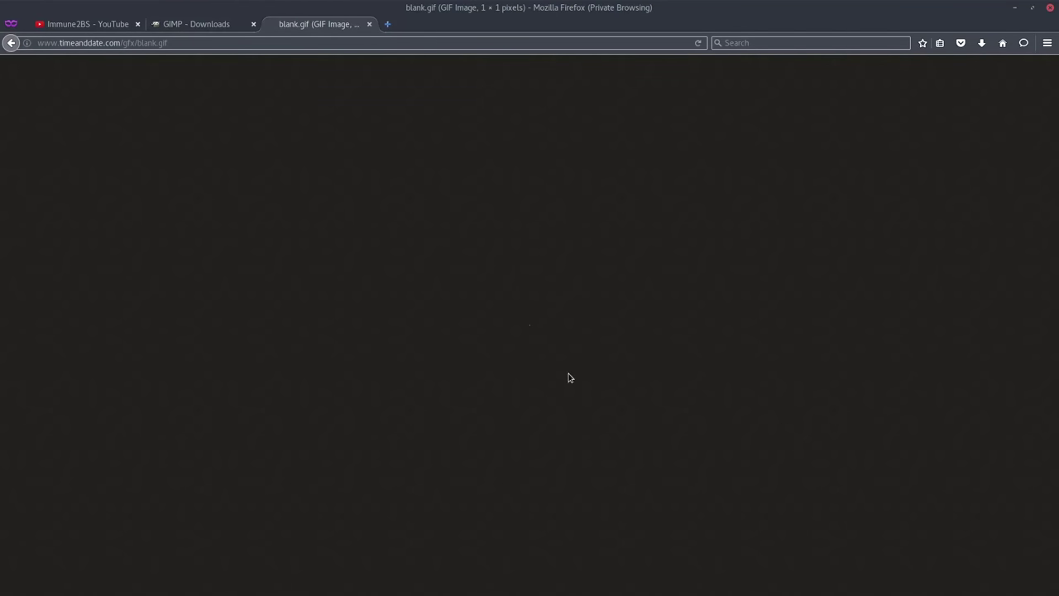
{"action": "left_click", "coordinate": [11, 43]}
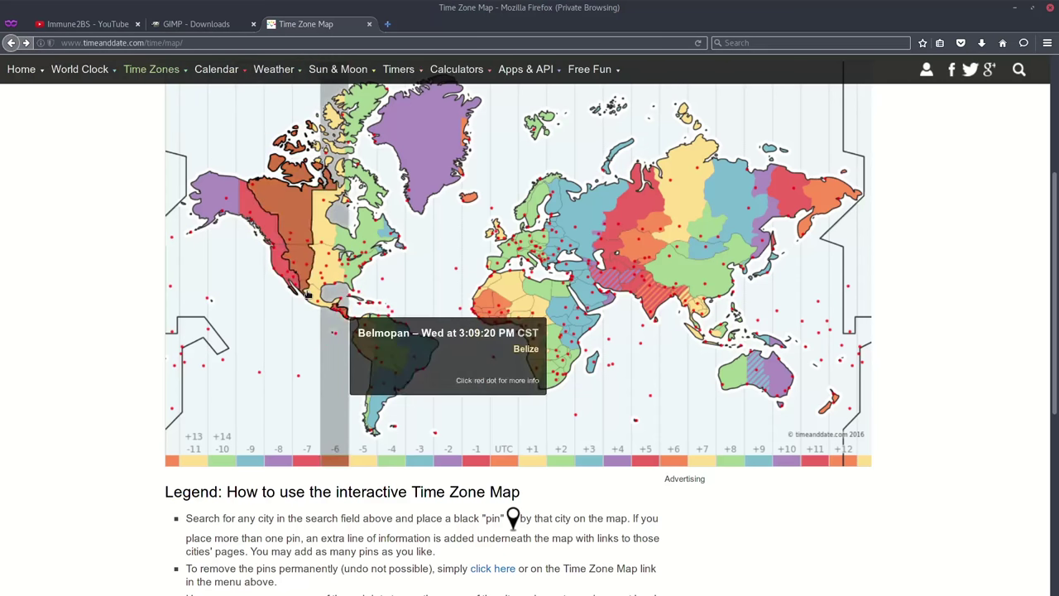
{"action": "scroll", "coordinate": [497, 329], "scroll_direction": "up", "scroll_amount": 5}
{"action": "scroll", "coordinate": [556, 333], "scroll_direction": "down", "scroll_amount": 2}
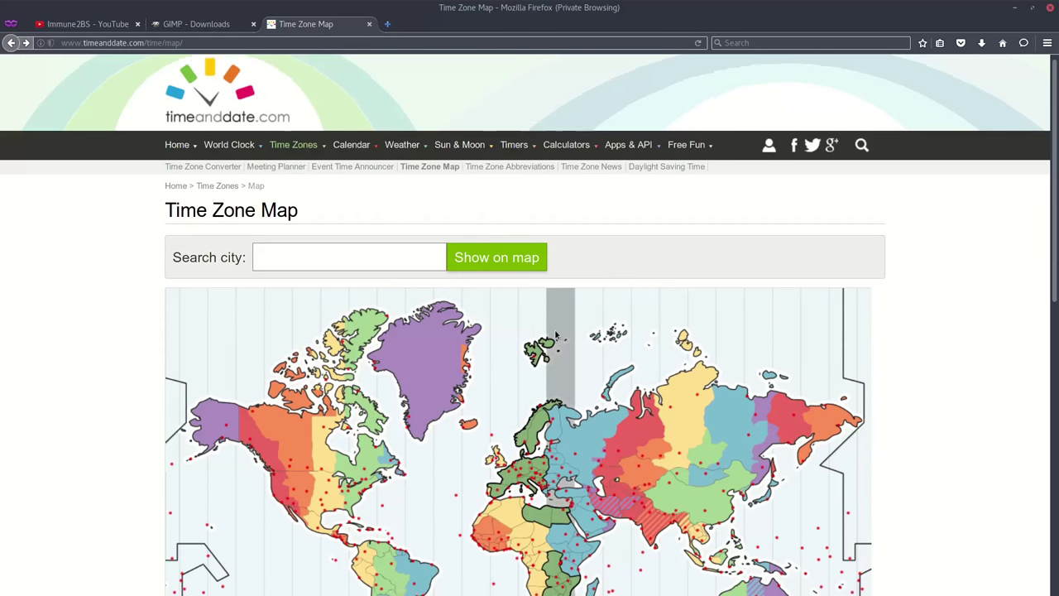
{"action": "scroll", "coordinate": [556, 334], "scroll_direction": "down", "scroll_amount": 1}
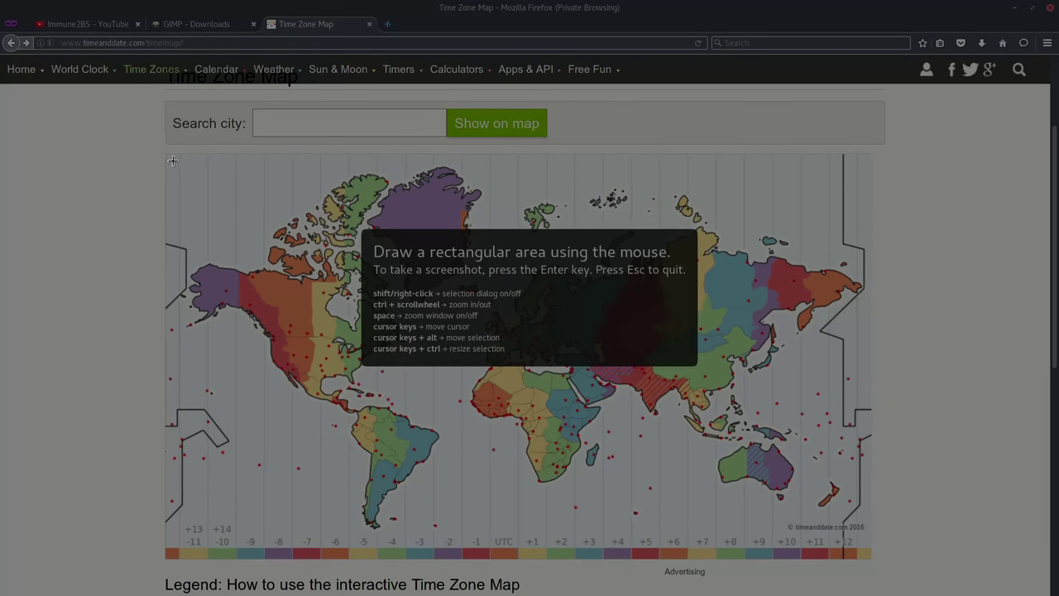
{"action": "left_click_drag", "start_coordinate": [166, 154], "coordinate": [876, 554]}
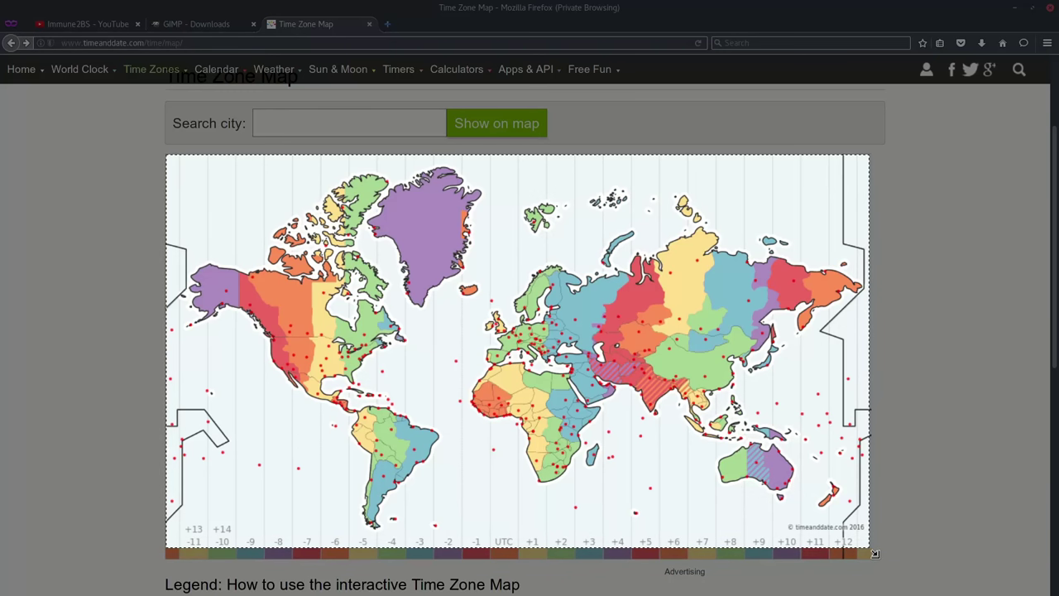
- Capture the outlined time zone map as Selection_694.png and minimize Firefox
{"action": "left_click_drag", "start_coordinate": [875, 554], "coordinate": [874, 554]}
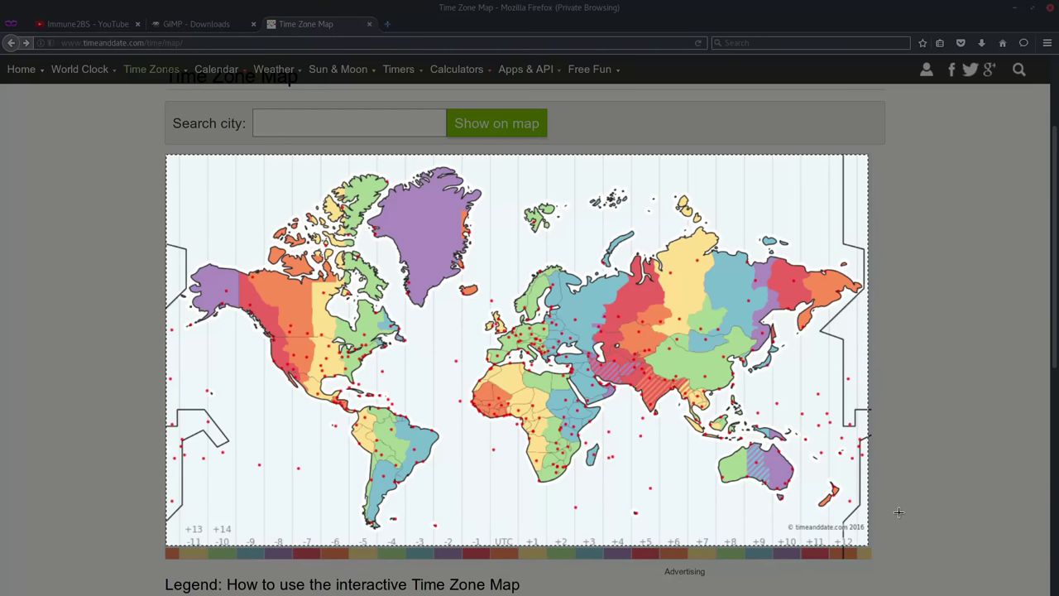
{"action": "double_click", "coordinate": [792, 550]}
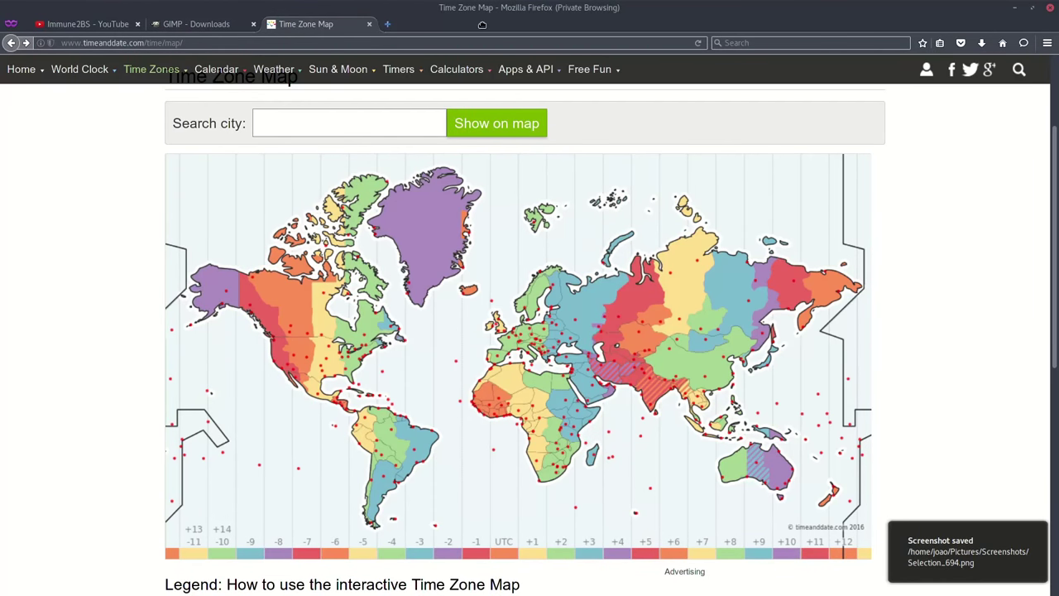
{"action": "left_click", "coordinate": [1015, 8]}
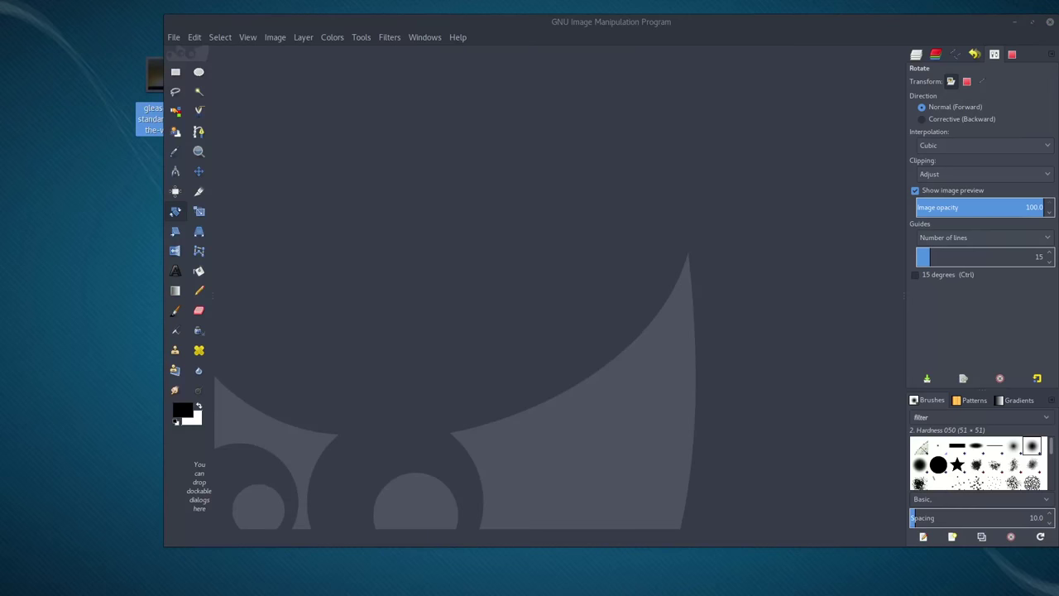
- Load Selection_694.png into GIMP and apply Polar Coordinates with Map backwards, Map from top and To polar
{"action": "left_click_drag", "start_coordinate": [149, 118], "coordinate": [553, 185]}
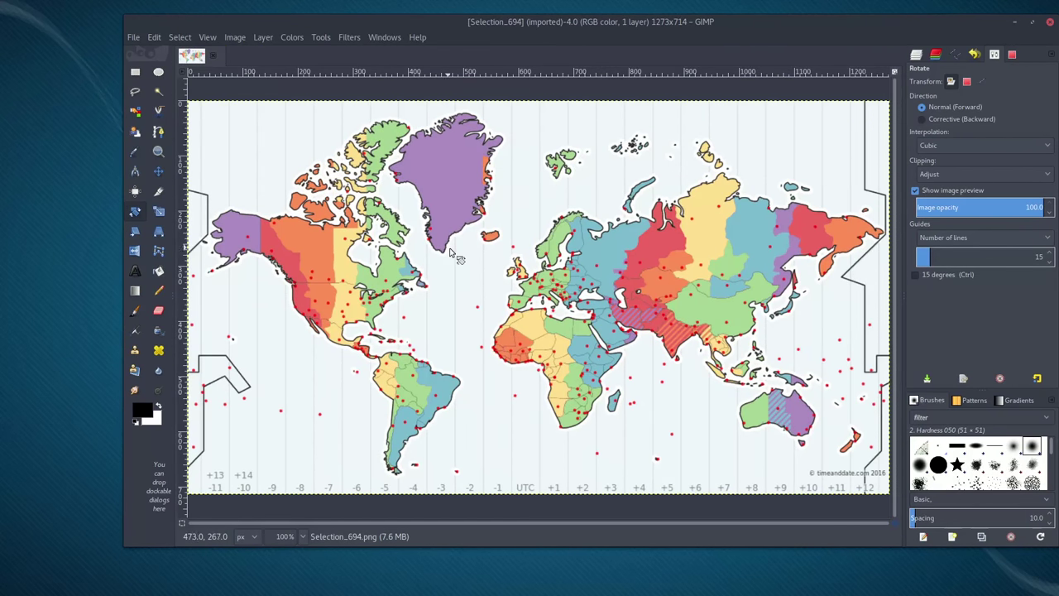
{"action": "left_click_drag", "start_coordinate": [124, 206], "coordinate": [77, 201]}
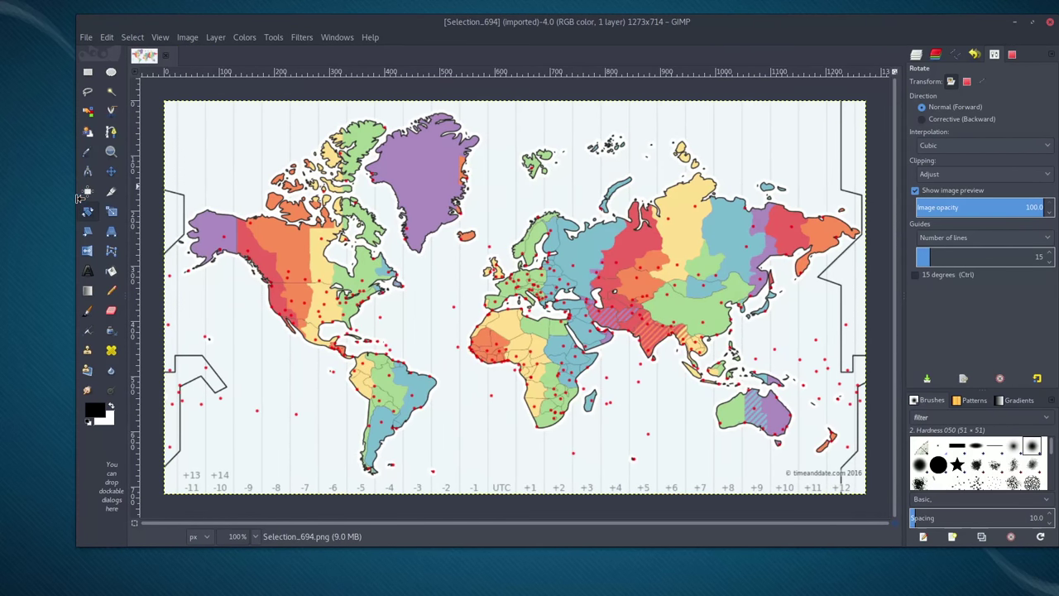
{"action": "left_click", "coordinate": [299, 38]}
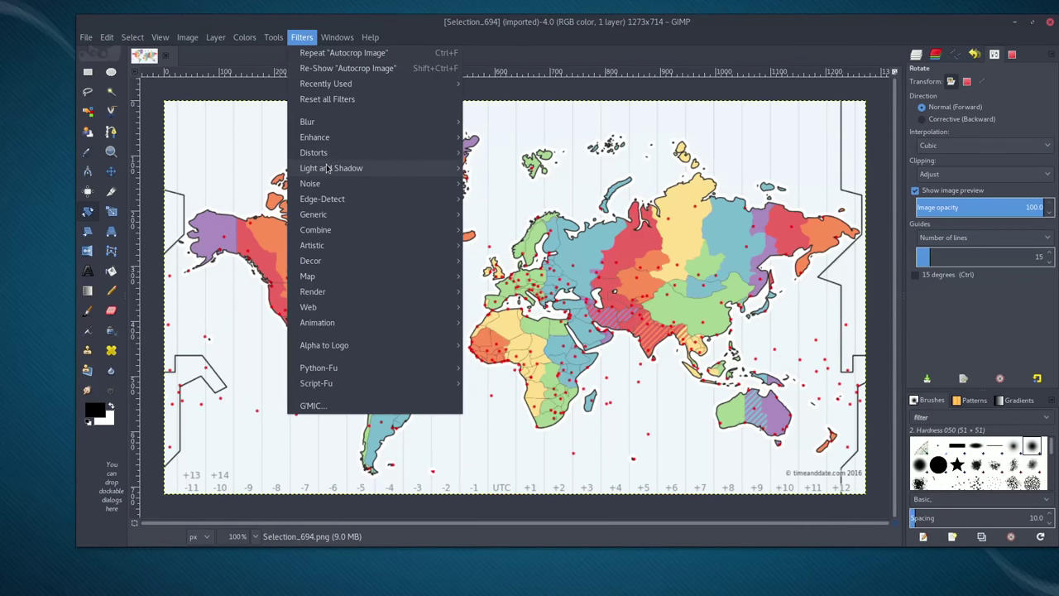
{"action": "mouse_move", "coordinate": [327, 155]}
{"action": "left_click", "coordinate": [508, 322]}
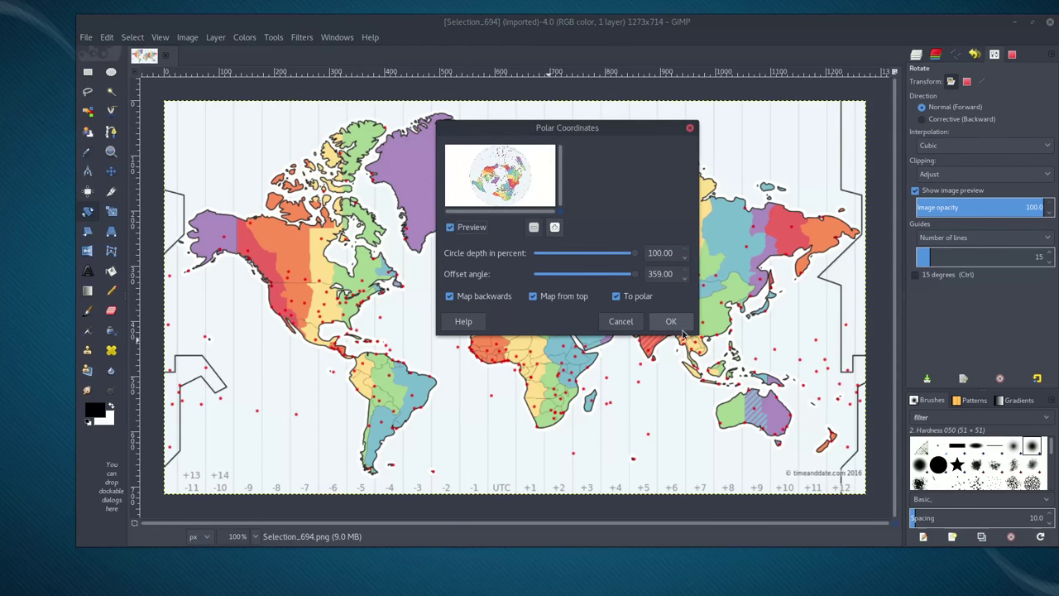
{"action": "left_click", "coordinate": [683, 328]}
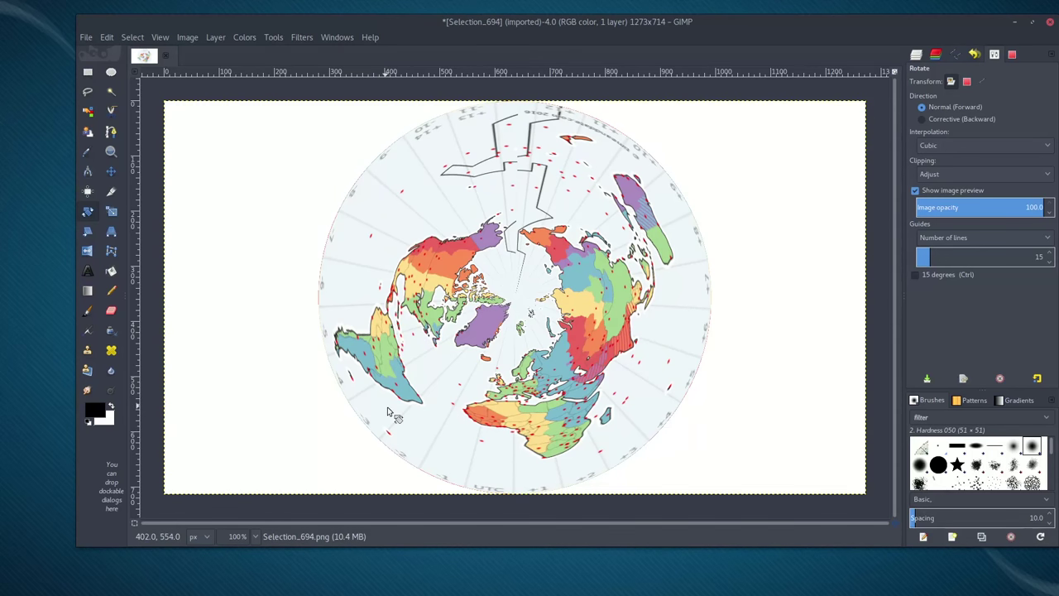
- Autocrop the disc, maximize GIMP, then undo both the crop and the polar wrap
{"action": "left_click", "coordinate": [188, 38]}
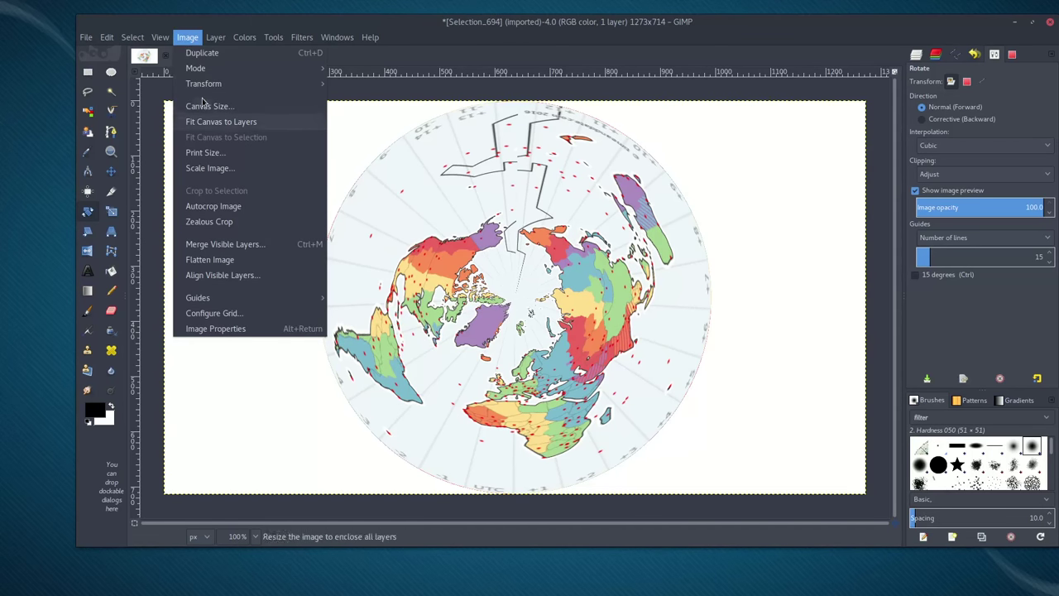
{"action": "left_click", "coordinate": [214, 206]}
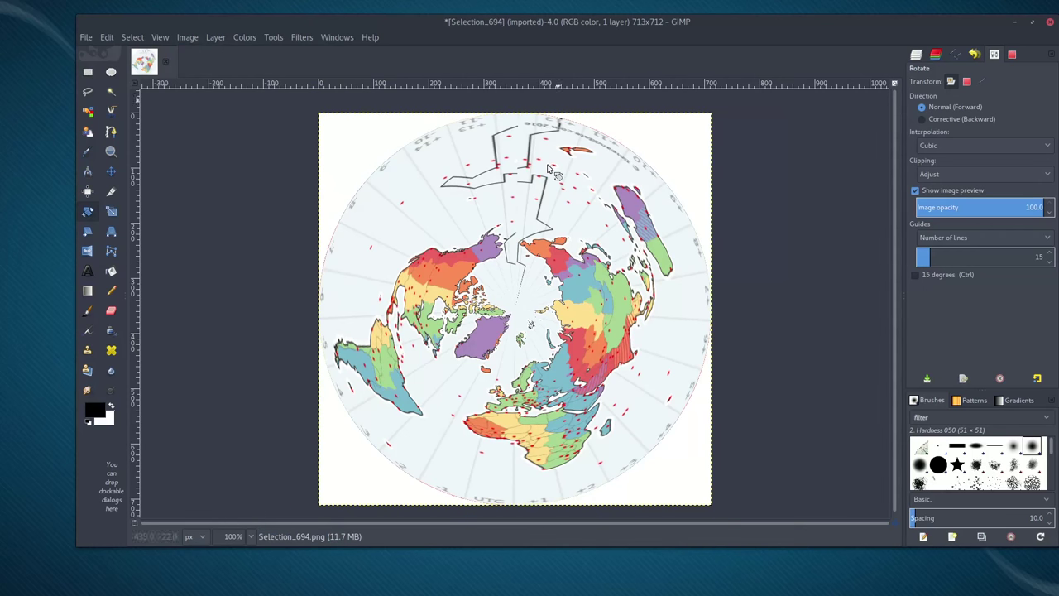
{"action": "key", "text": "super+Up"}
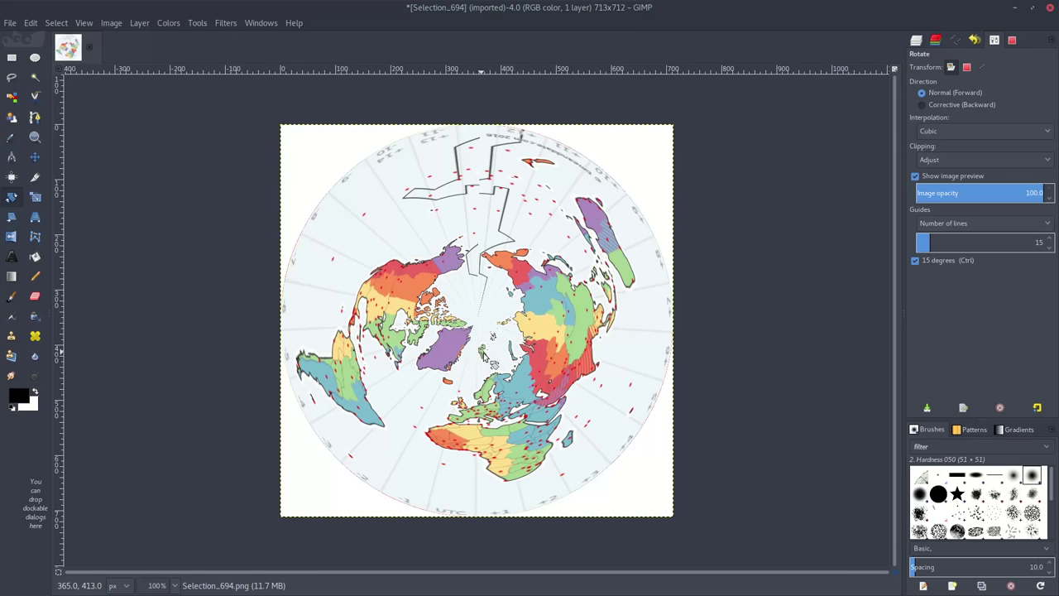
{"action": "key", "text": "ctrl+z"}
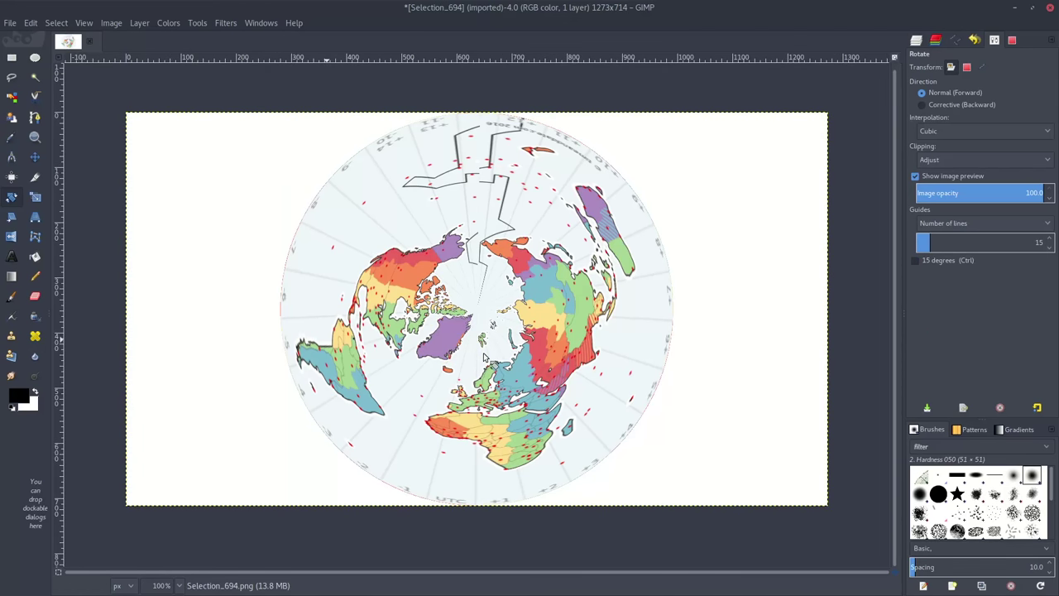
{"action": "key", "text": "ctrl+z"}
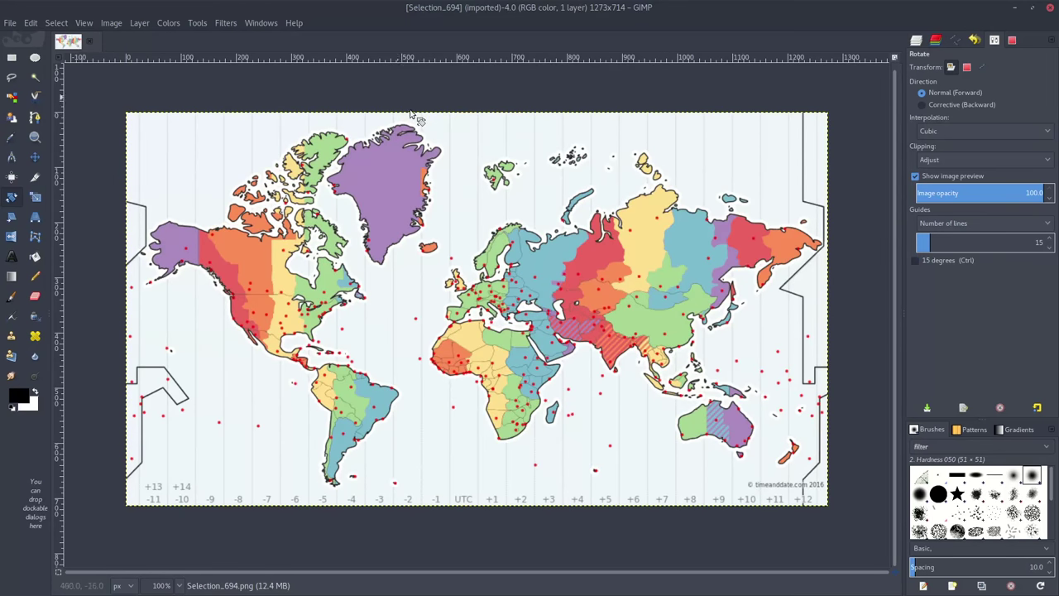
- Scale the map image to width 1200 and height 600 px with the chain unlinked
{"action": "left_click", "coordinate": [110, 23]}
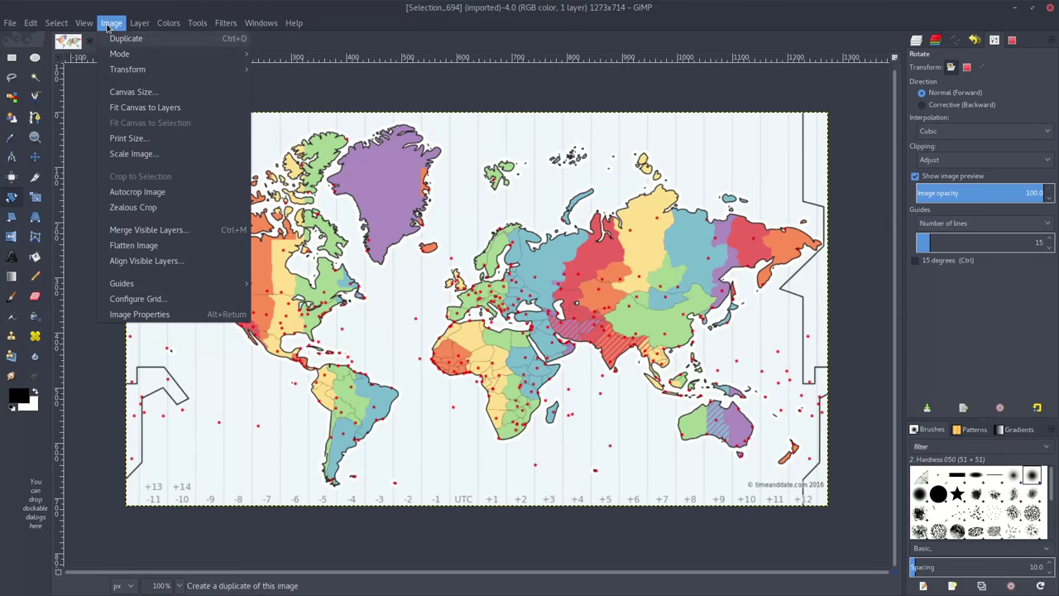
{"action": "left_click", "coordinate": [139, 155]}
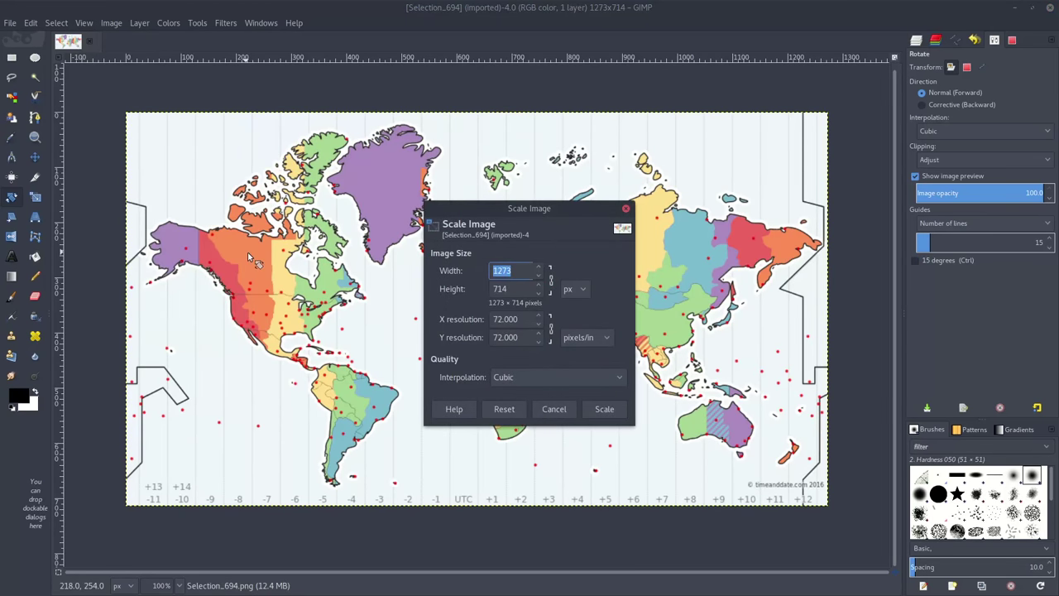
{"action": "left_click", "coordinate": [522, 276]}
{"action": "type", "text": "kolpz;xc C"}
{"action": "key", "text": "BackSpace"}
{"action": "key", "text": "BackSpace"}
{"action": "key", "text": "BackSpace"}
{"action": "key", "text": "BackSpace"}
{"action": "key", "text": "BackSpace"}
{"action": "key", "text": "BackSpace"}
{"action": "key", "text": "BackSpace"}
{"action": "key", "text": "BackSpace"}
{"action": "key", "text": "BackSpace"}
{"action": "key", "text": "BackSpace"}
{"action": "key", "text": "BackSpace"}
{"action": "key", "text": "BackSpace"}
{"action": "key", "text": "BackSpace"}
{"action": "key", "text": "BackSpace"}
{"action": "type", "text": "1200"}
{"action": "key", "text": "Tab"}
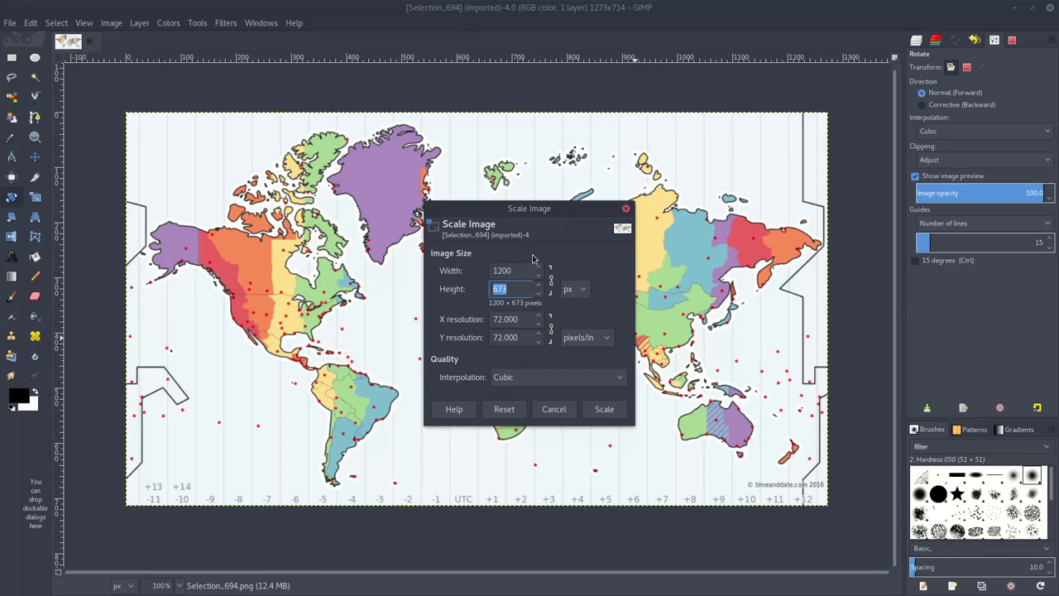
{"action": "type", "text": "600"}
{"action": "double_click", "coordinate": [523, 272]}
{"action": "type", "text": "1"}
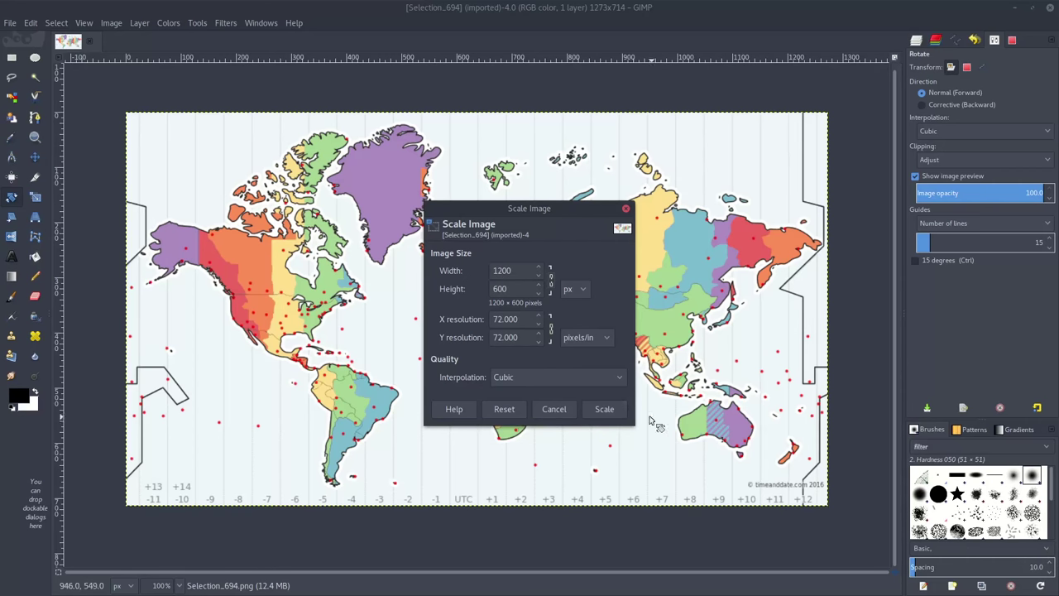
{"action": "left_click", "coordinate": [609, 413]}
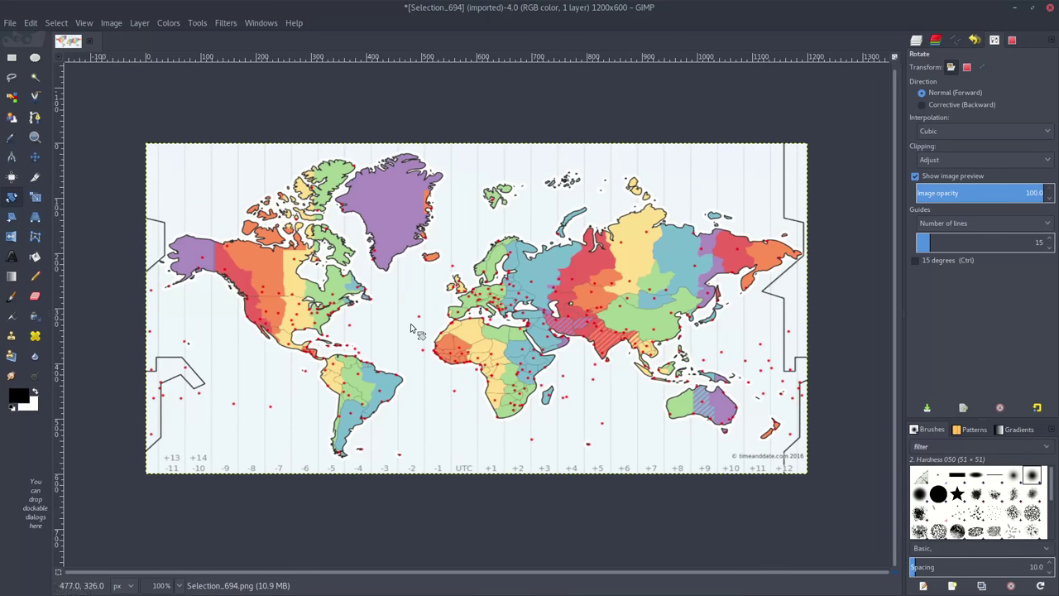
{"action": "left_click", "coordinate": [226, 23]}
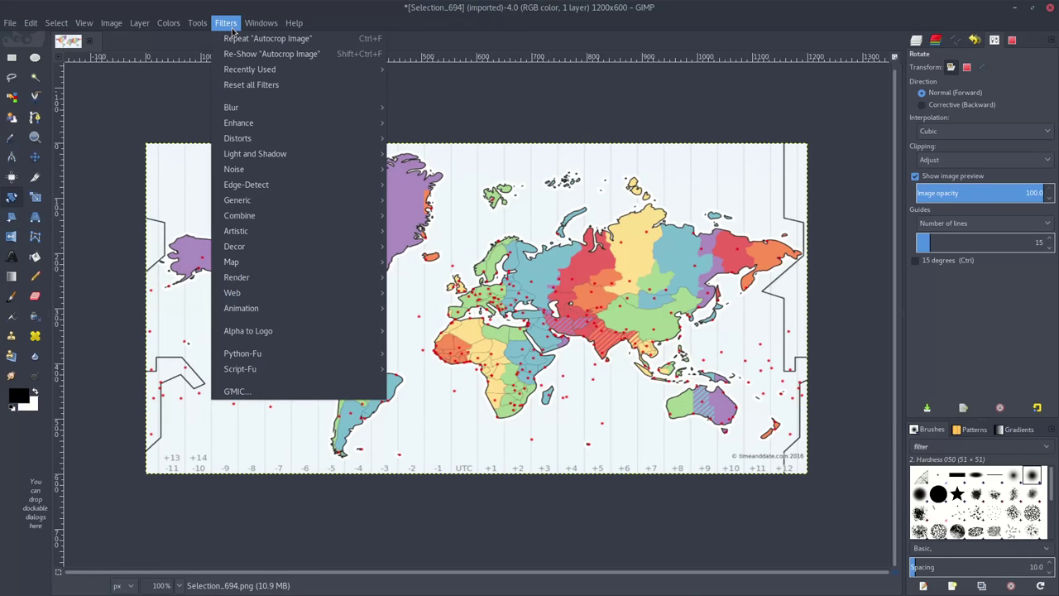
- Try scaling the map layer to 1250 × 625 px, then undo that rescale
{"action": "left_click", "coordinate": [187, 11]}
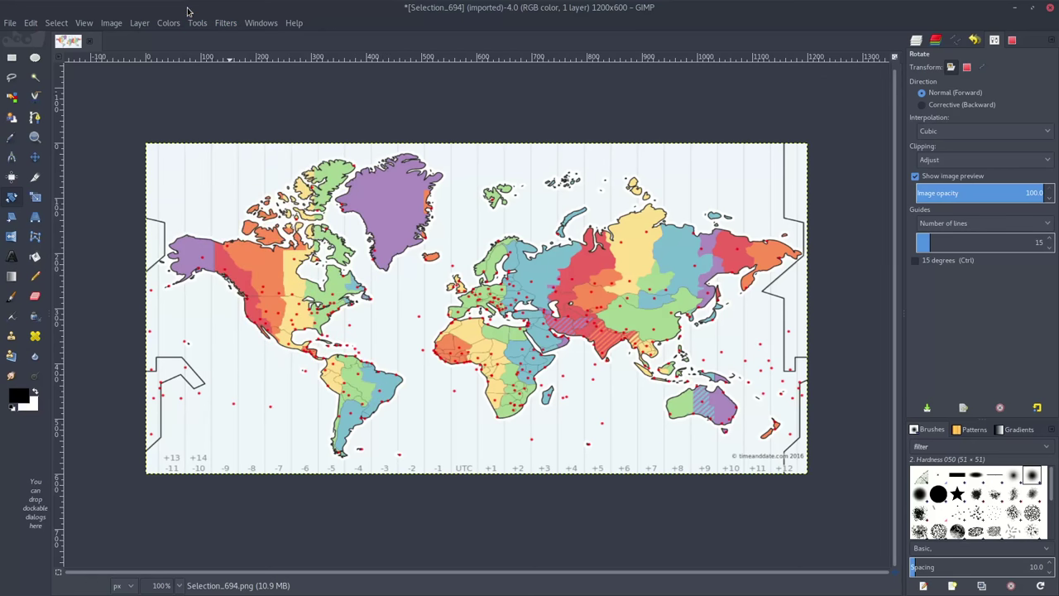
{"action": "left_click", "coordinate": [141, 23]}
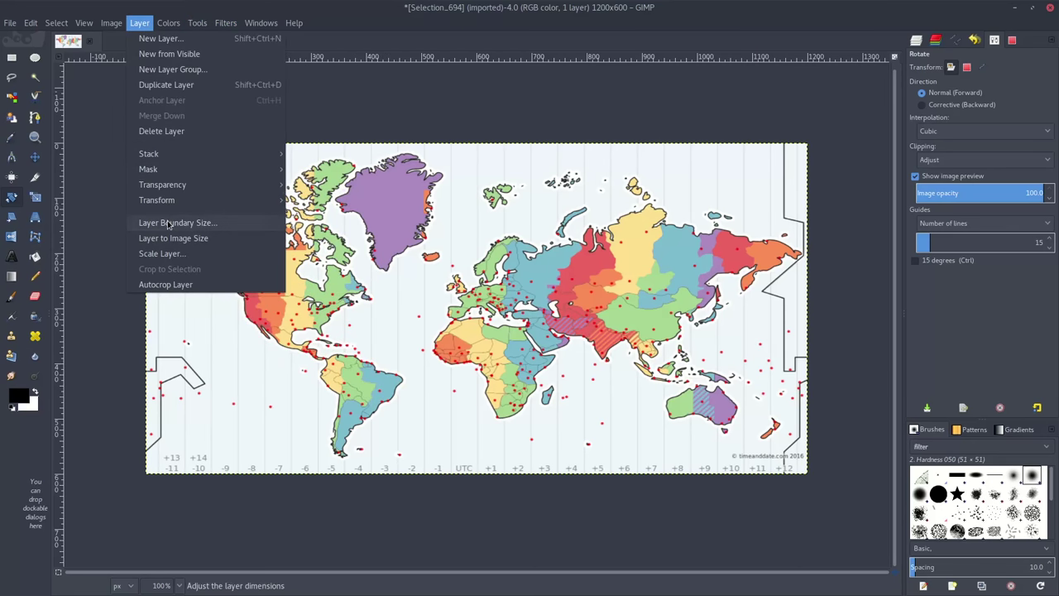
{"action": "left_click", "coordinate": [122, 185]}
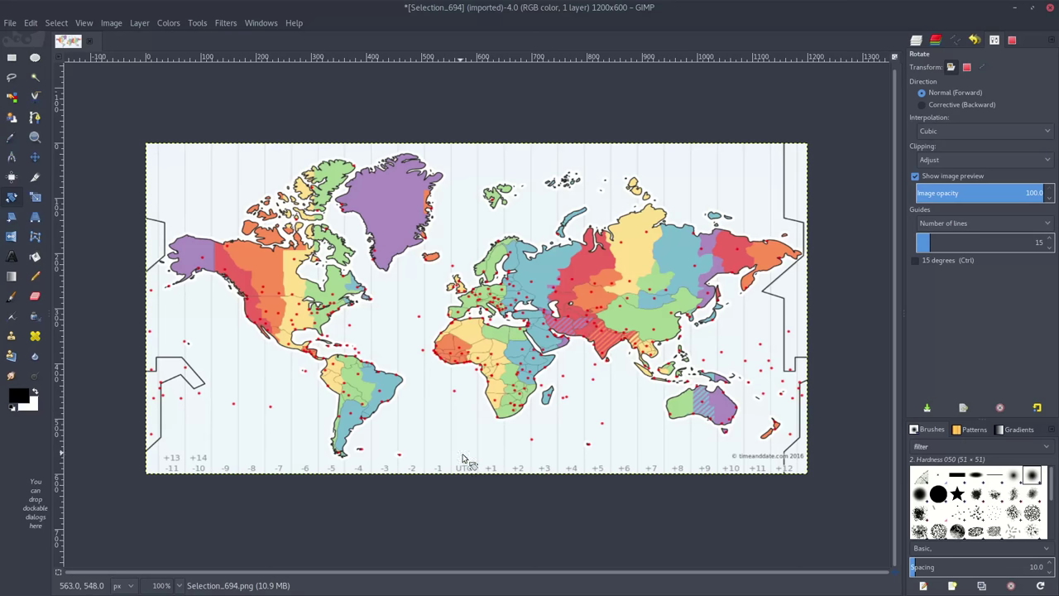
{"action": "left_click", "coordinate": [140, 25]}
{"action": "left_click", "coordinate": [162, 253]}
{"action": "left_click_drag", "start_coordinate": [528, 291], "coordinate": [504, 290]}
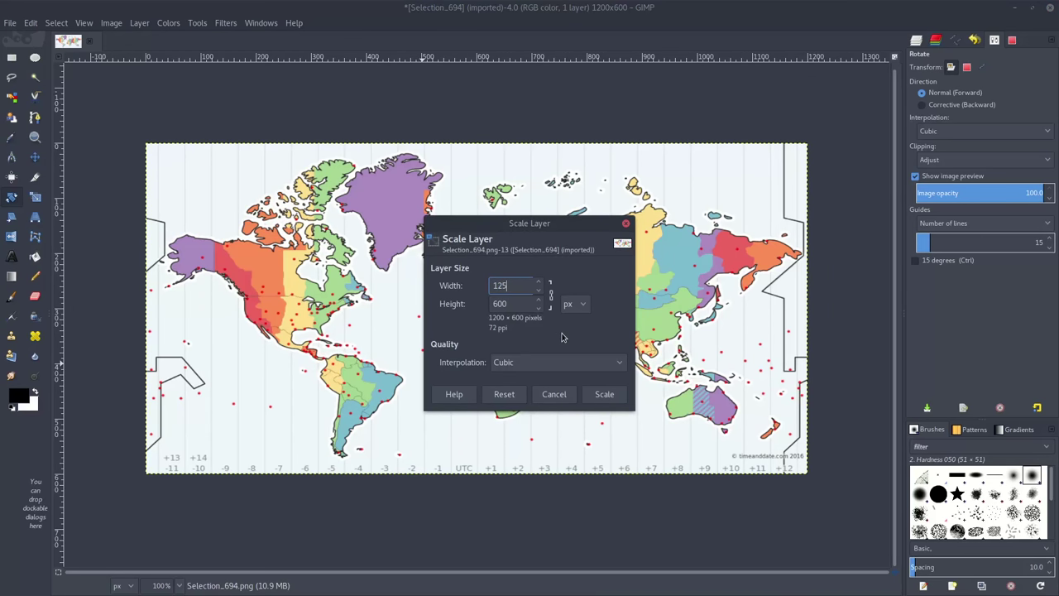
{"action": "type", "text": "250"}
{"action": "key", "text": "Tab"}
{"action": "left_click", "coordinate": [551, 296]}
{"action": "left_click", "coordinate": [524, 307]}
{"action": "left_click", "coordinate": [606, 395]}
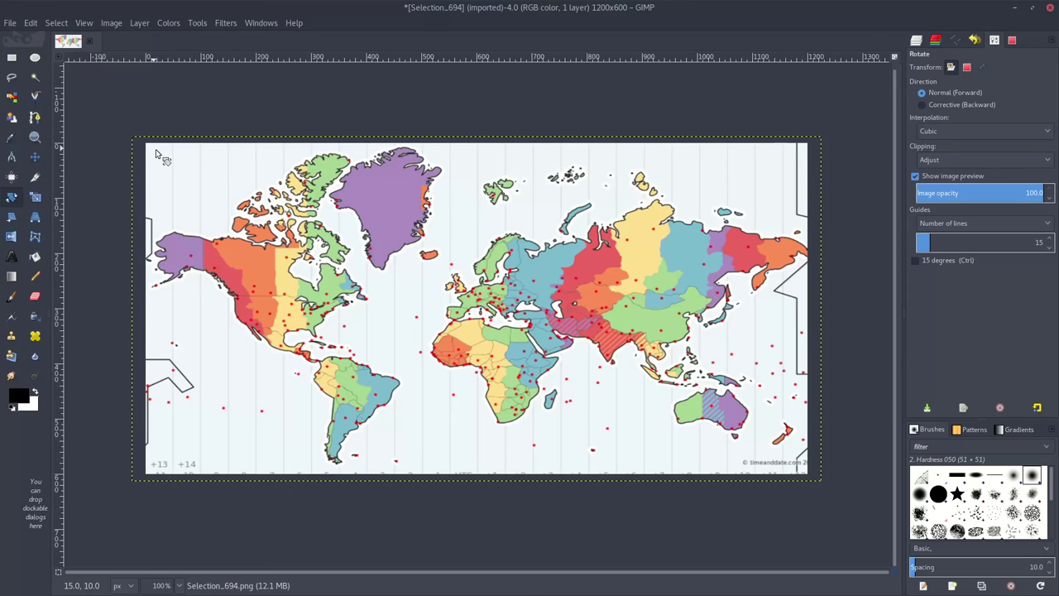
{"action": "key", "text": "ctrl+z"}
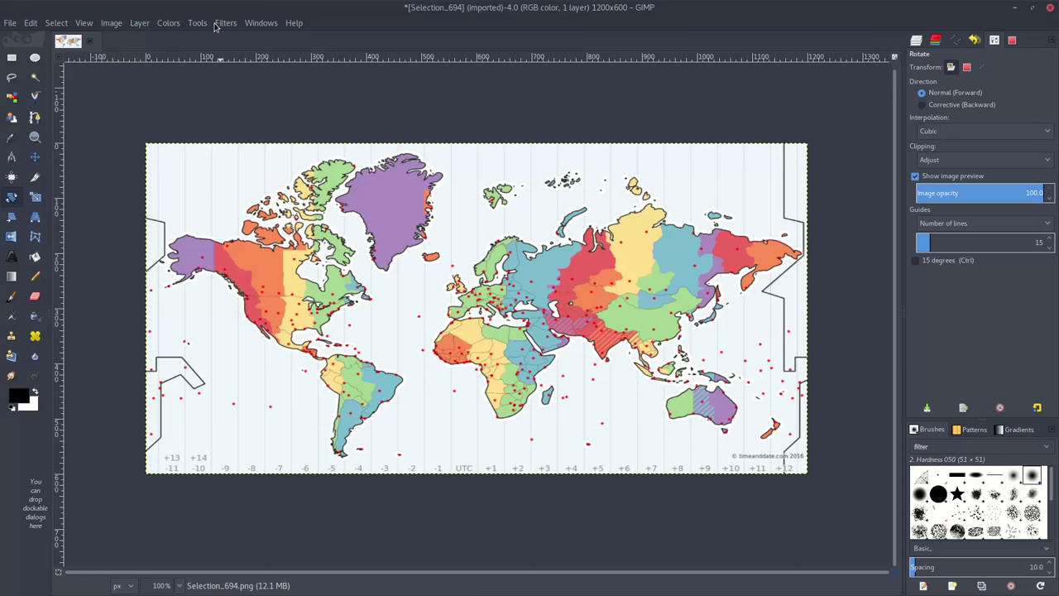
- Rescale the map layer to 1200 × 650 px, height set independently of width
{"action": "left_click", "coordinate": [149, 25]}
{"action": "left_click", "coordinate": [198, 254]}
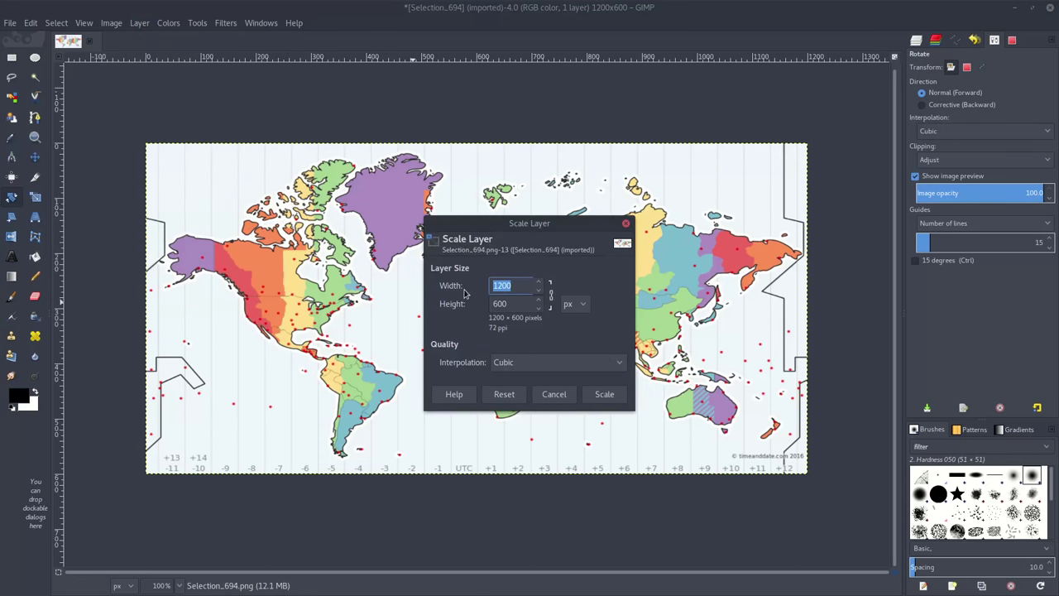
{"action": "left_click", "coordinate": [521, 292]}
{"action": "left_click", "coordinate": [521, 309]}
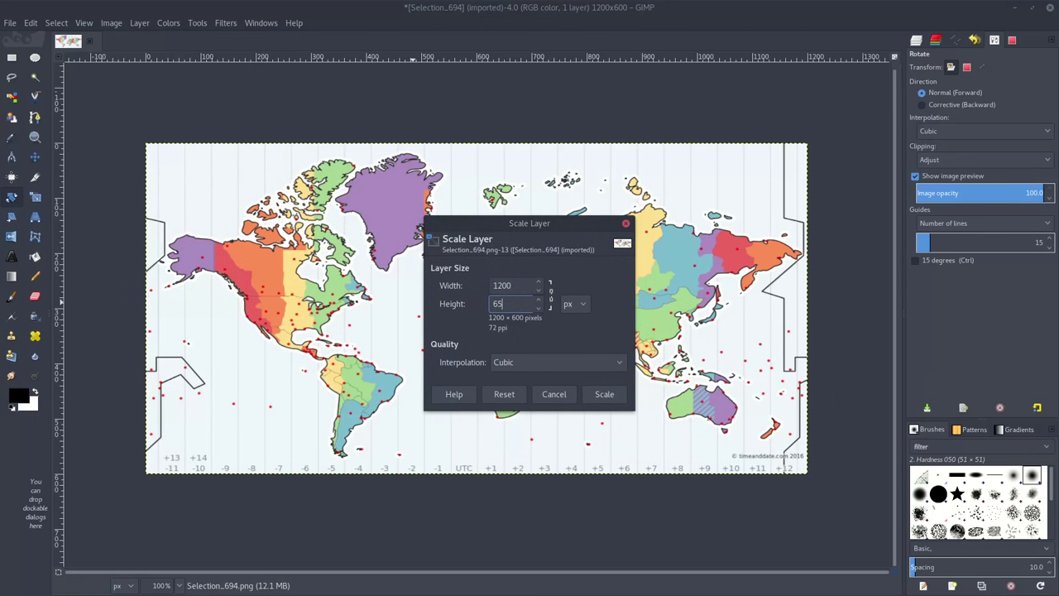
{"action": "left_click", "coordinate": [614, 396]}
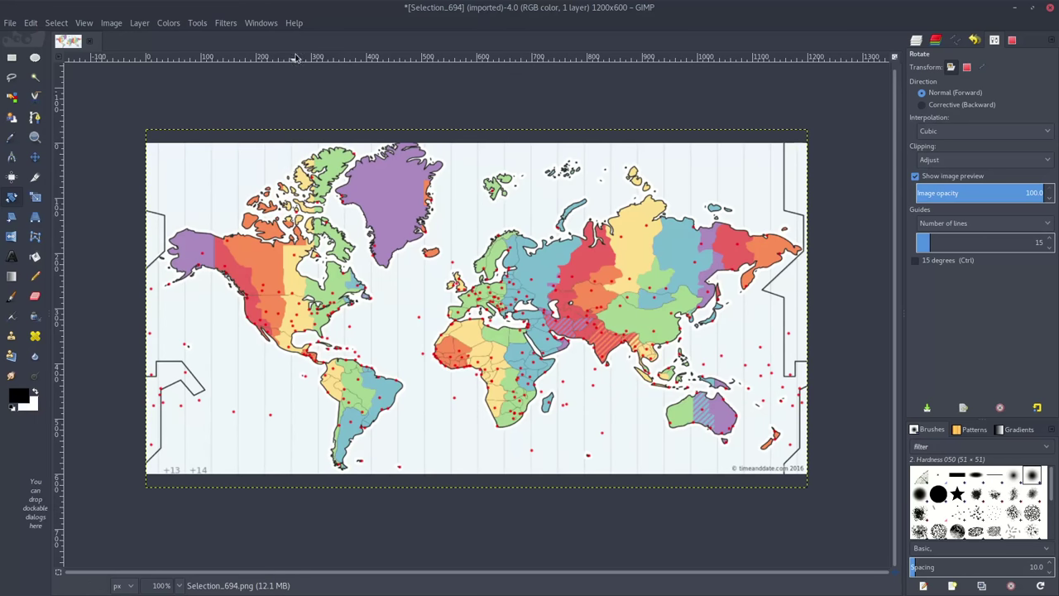
- Apply Polar Coordinates to the stretched map, then minimize the GIMP window
{"action": "left_click", "coordinate": [228, 24]}
{"action": "mouse_move", "coordinate": [282, 141]}
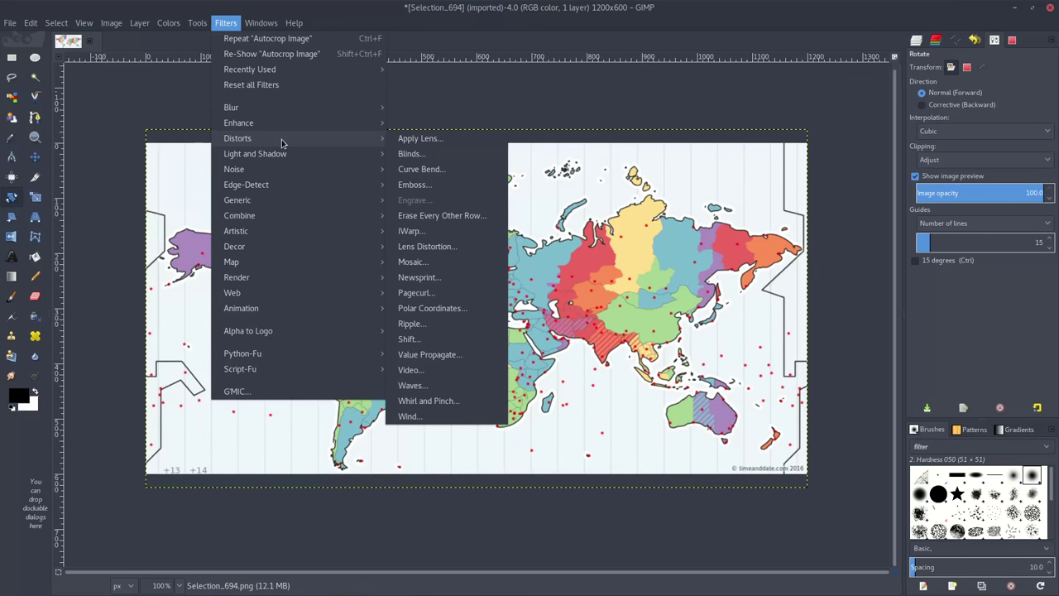
{"action": "left_click", "coordinate": [433, 309]}
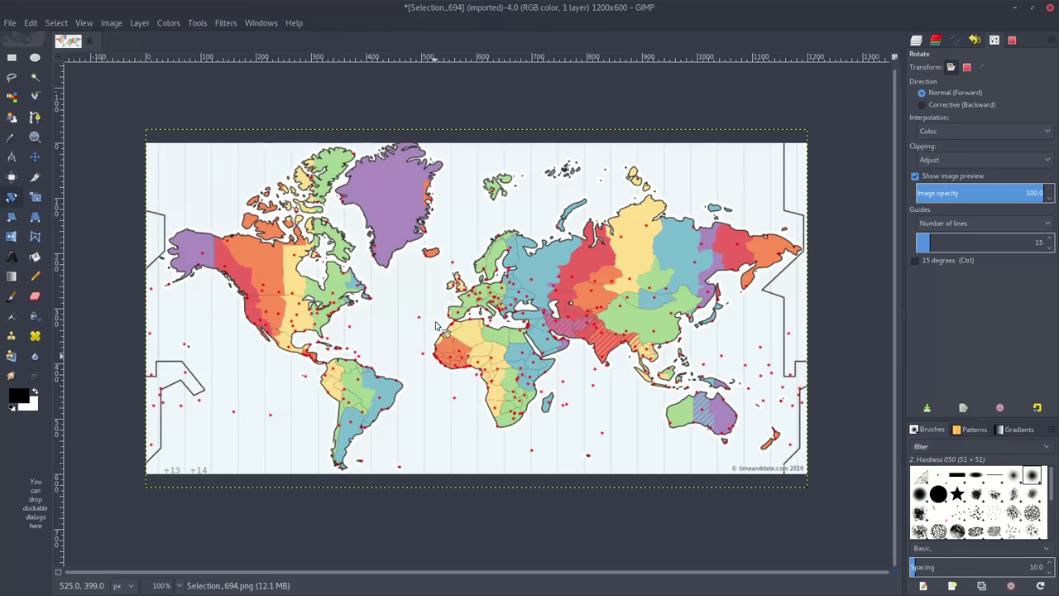
{"action": "left_click", "coordinate": [631, 326]}
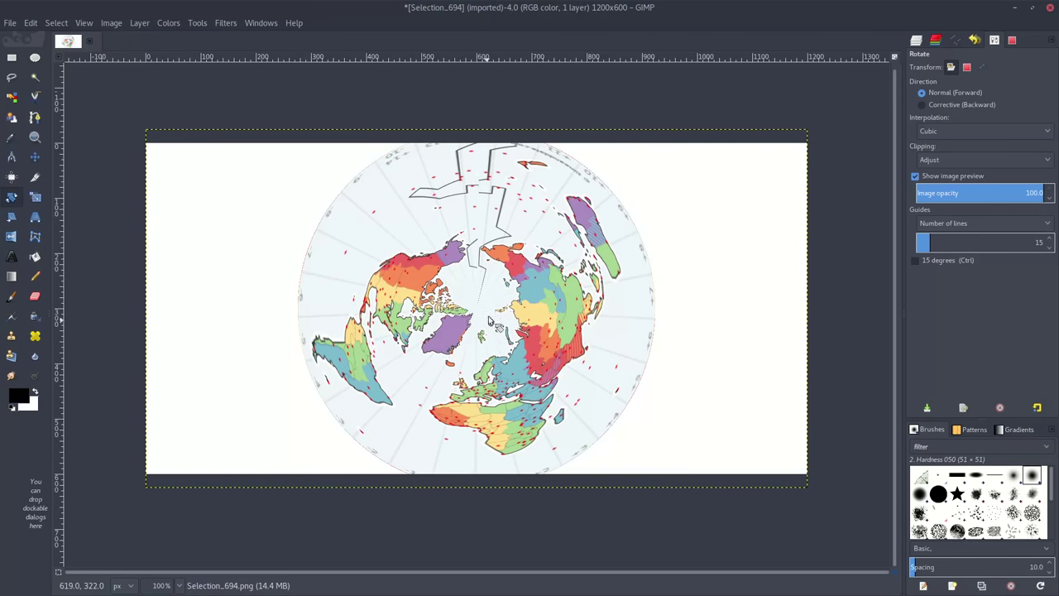
{"action": "scroll", "coordinate": [484, 329], "scroll_direction": "up", "scroll_amount": 1}
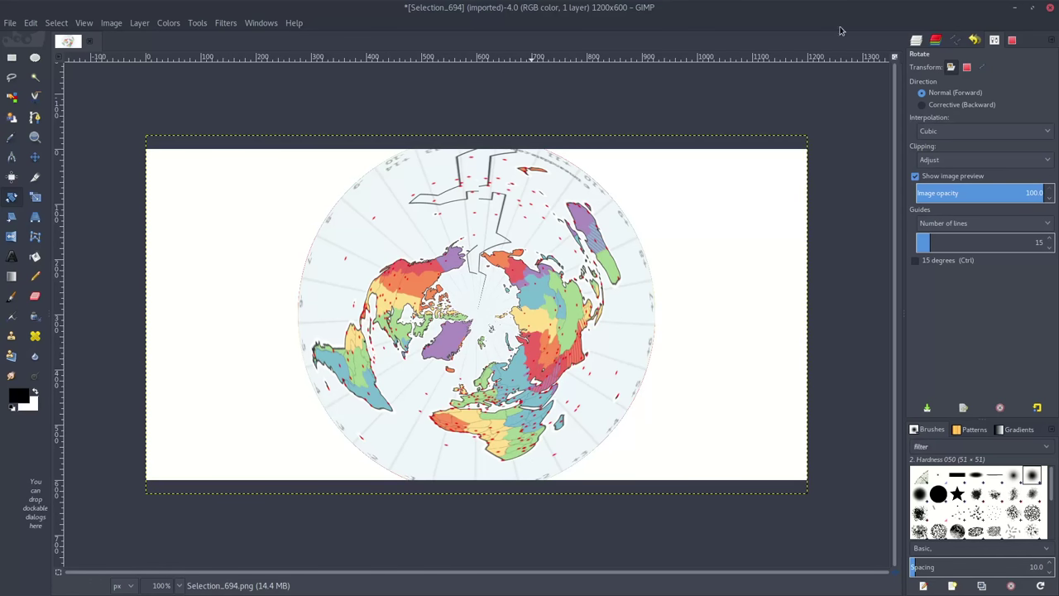
{"action": "left_click", "coordinate": [1015, 10]}
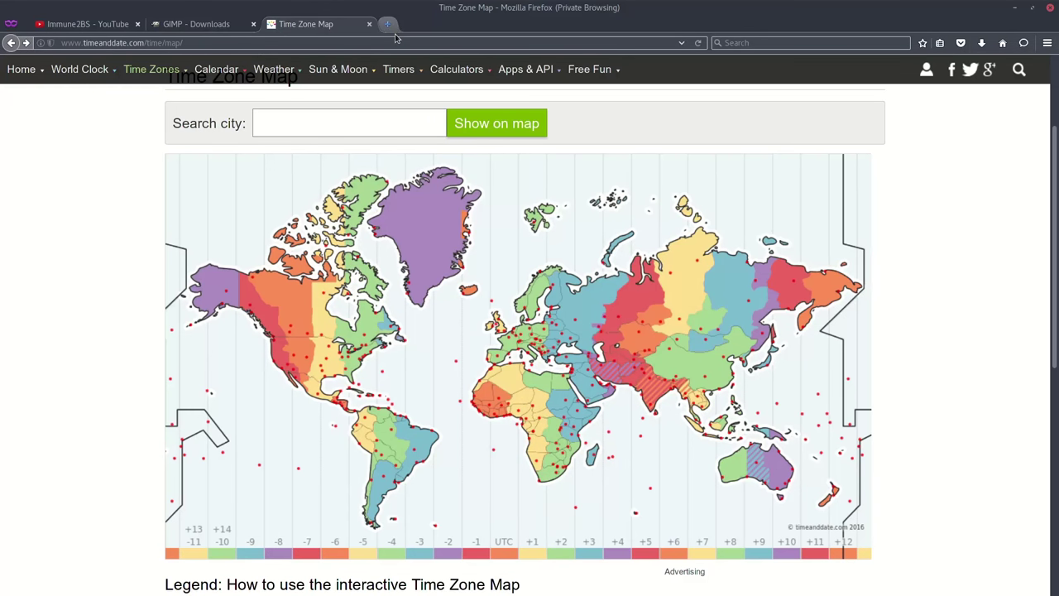
- Search the web for 'timezone' and open the full-size Standard Time Zones map image
{"action": "left_click", "coordinate": [760, 45]}
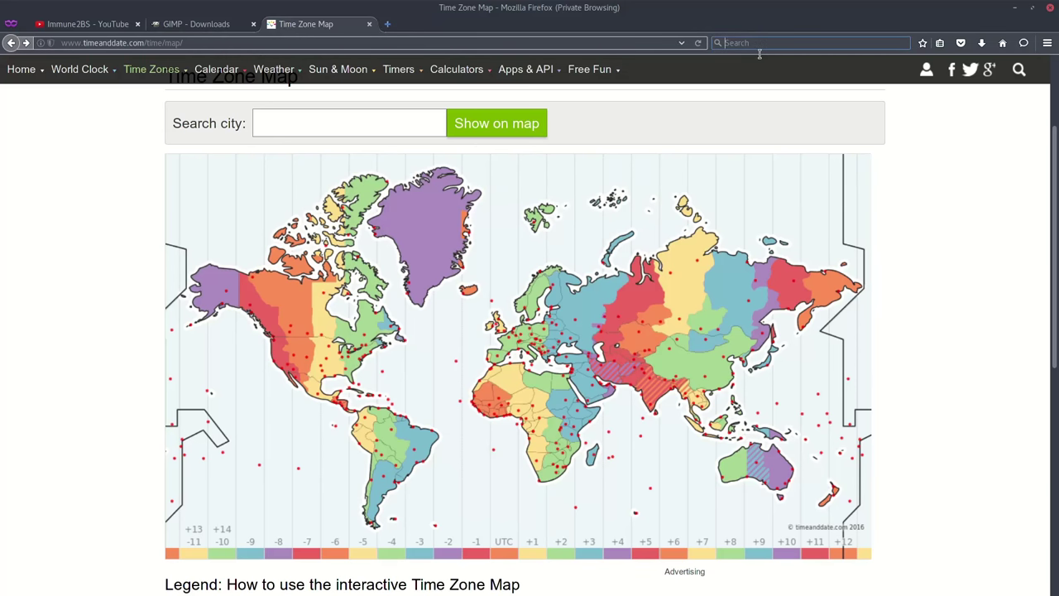
{"action": "type", "text": "time"}
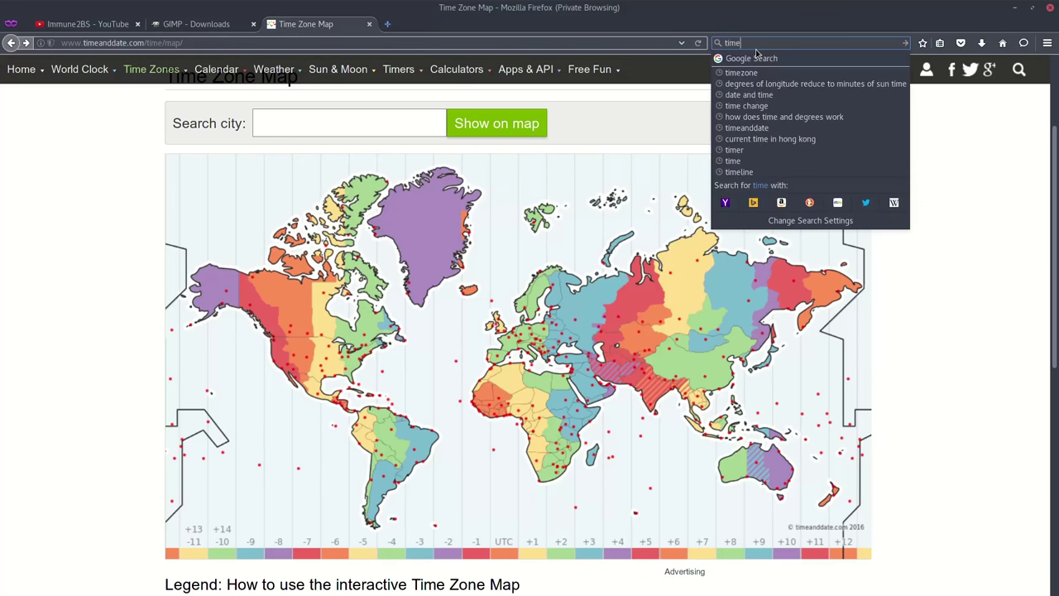
{"action": "key", "text": "Down"}
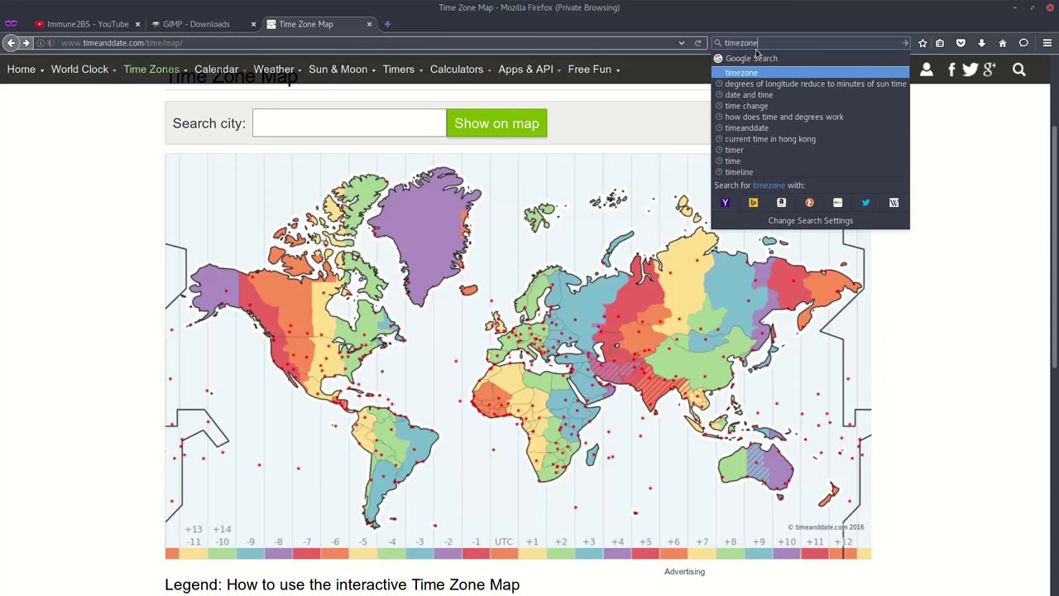
{"action": "key", "text": "Return"}
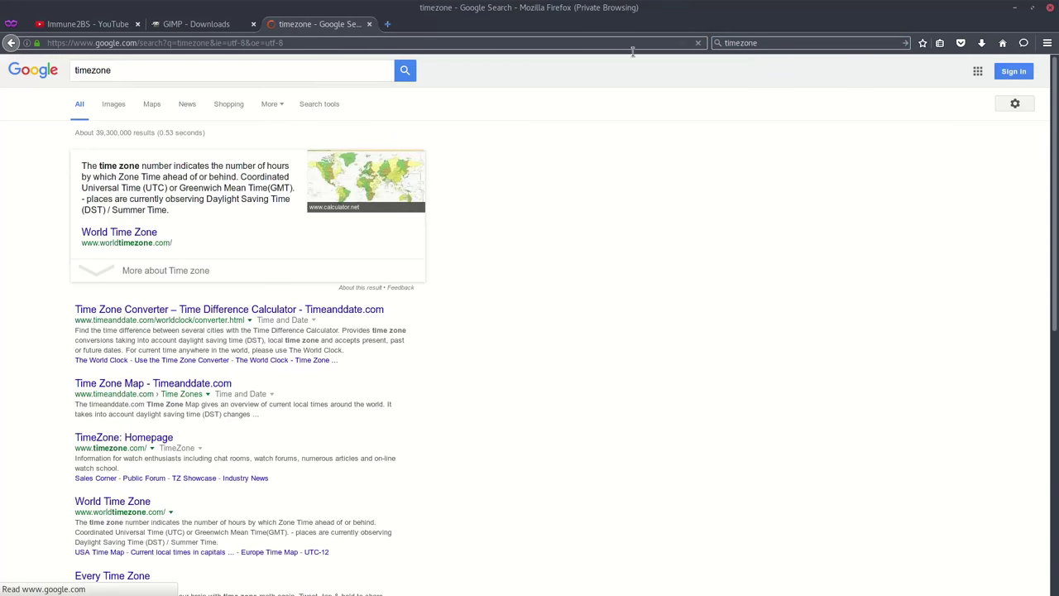
{"action": "left_click", "coordinate": [376, 187]}
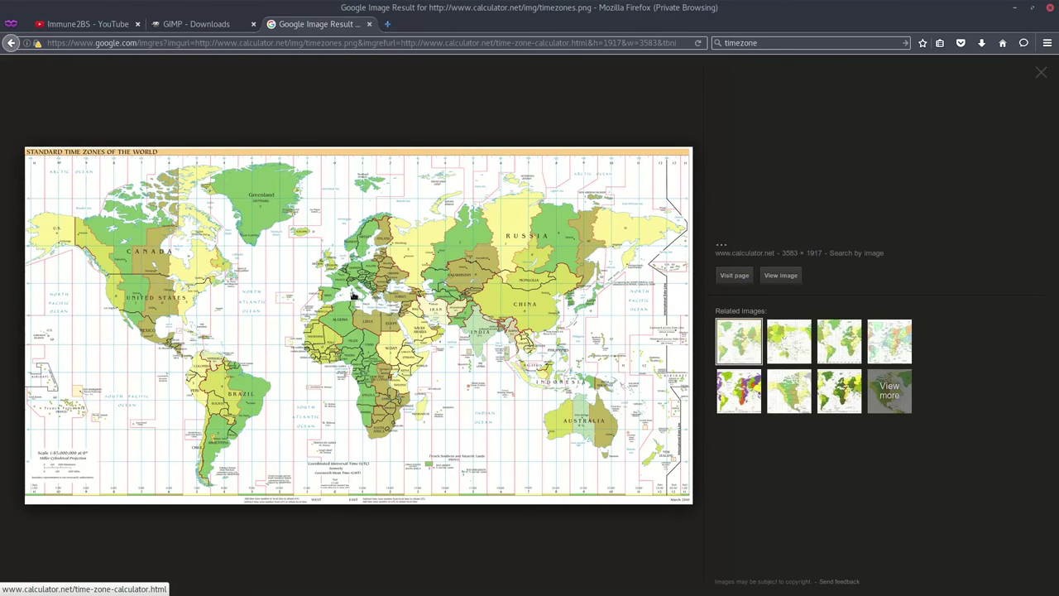
{"action": "left_click", "coordinate": [778, 276]}
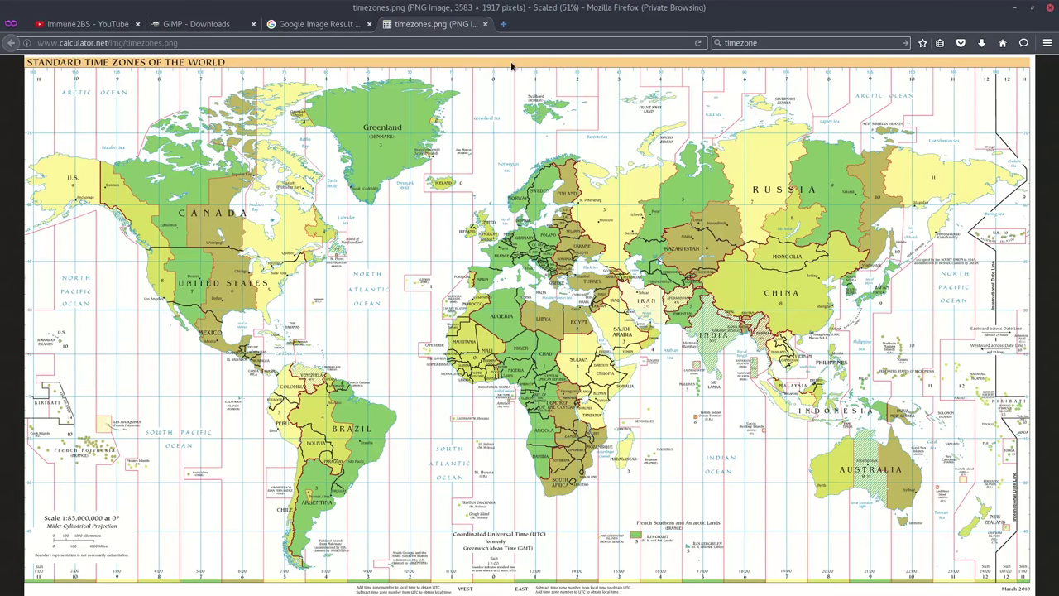
- Save the map image as timezones.png on the Desktop
{"action": "right_click", "coordinate": [484, 153]}
{"action": "left_click", "coordinate": [538, 200]}
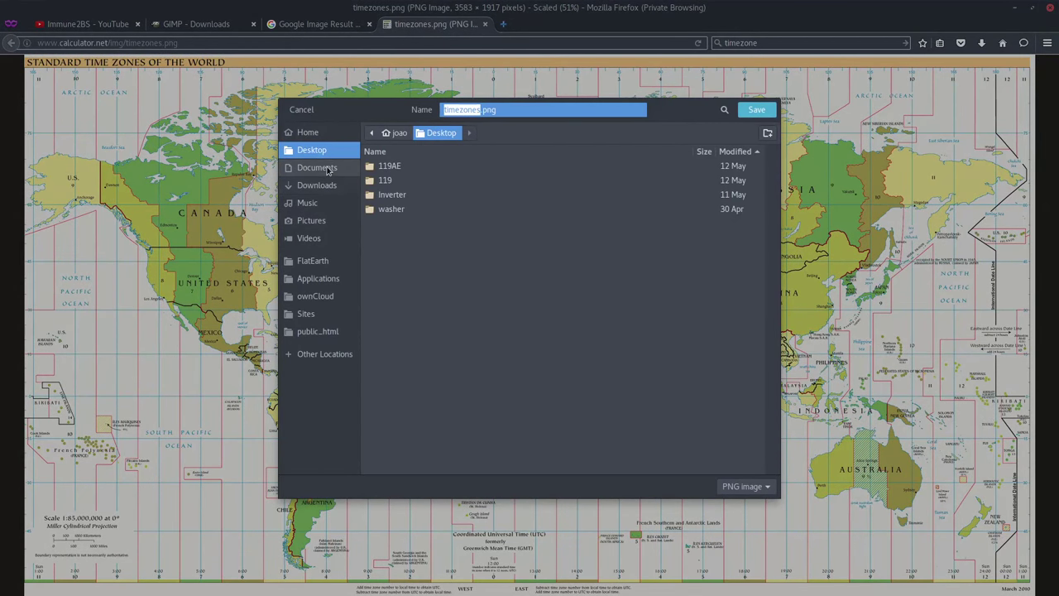
{"action": "left_click", "coordinate": [756, 113]}
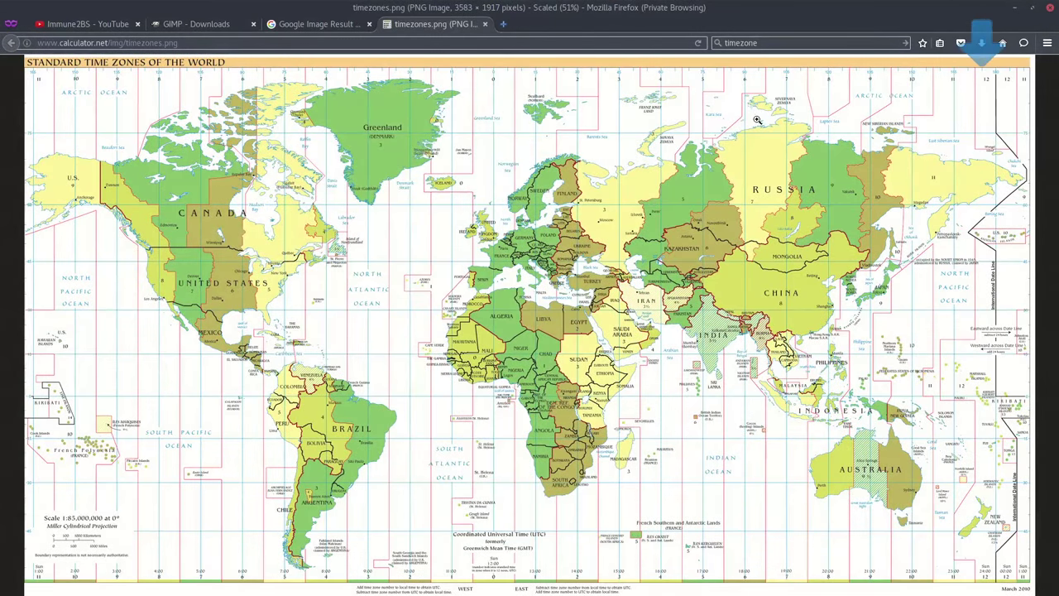
- Drag timezones.png from Firefox to the desktop and open it with GNU Image Manipulation Program
{"action": "double_click", "coordinate": [812, 21]}
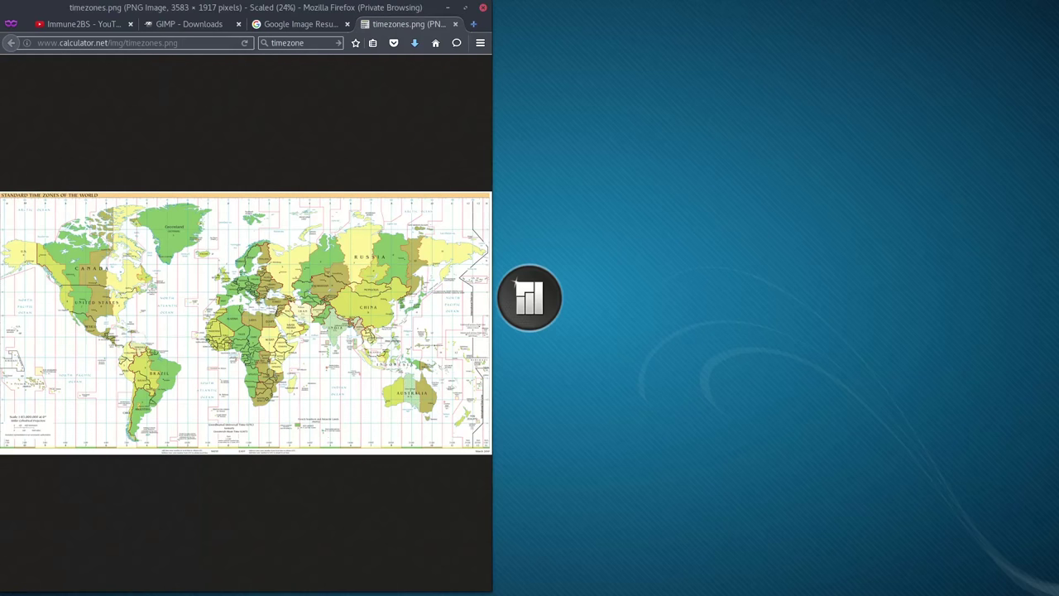
{"action": "left_click_drag", "start_coordinate": [414, 267], "coordinate": [722, 93]}
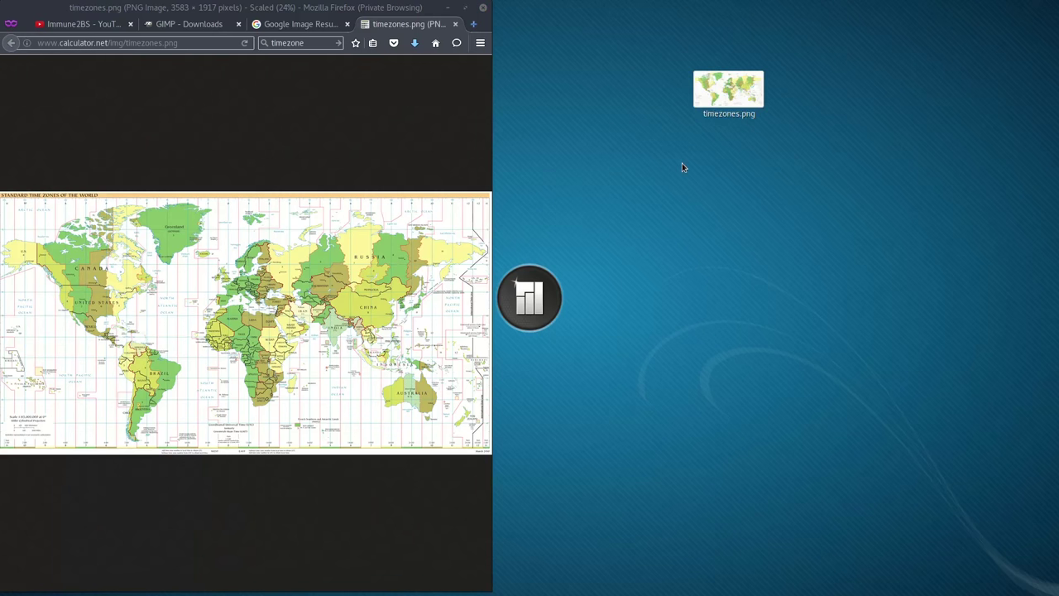
{"action": "right_click", "coordinate": [737, 97]}
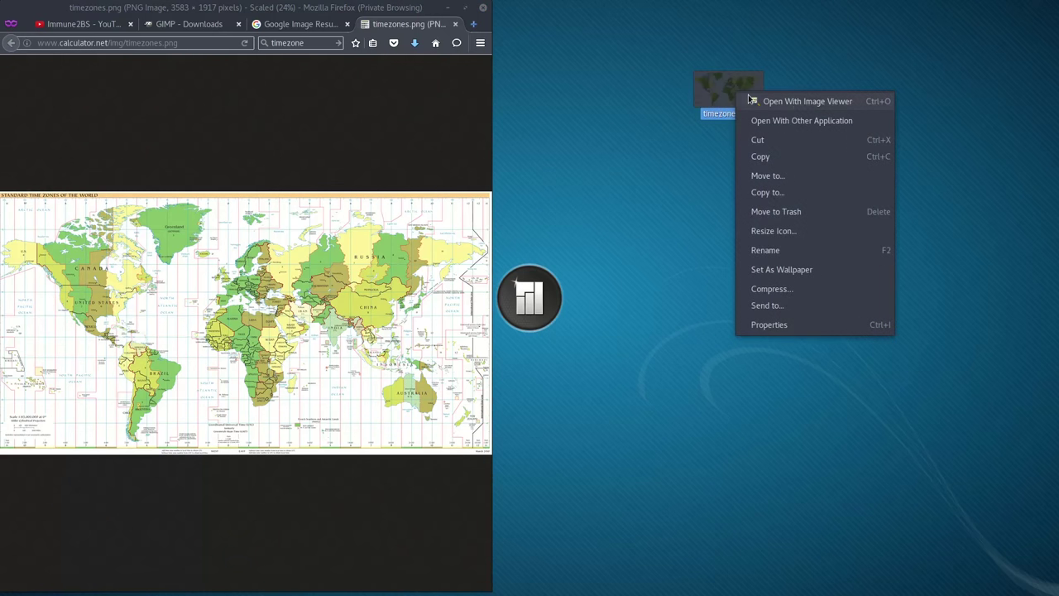
{"action": "left_click", "coordinate": [805, 126]}
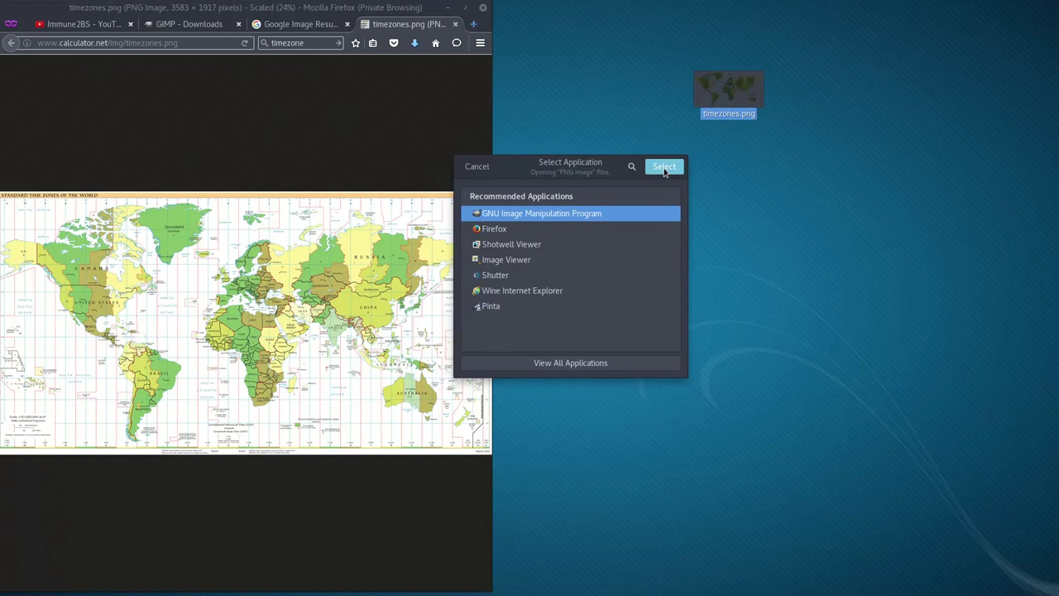
{"action": "key", "text": "Return"}
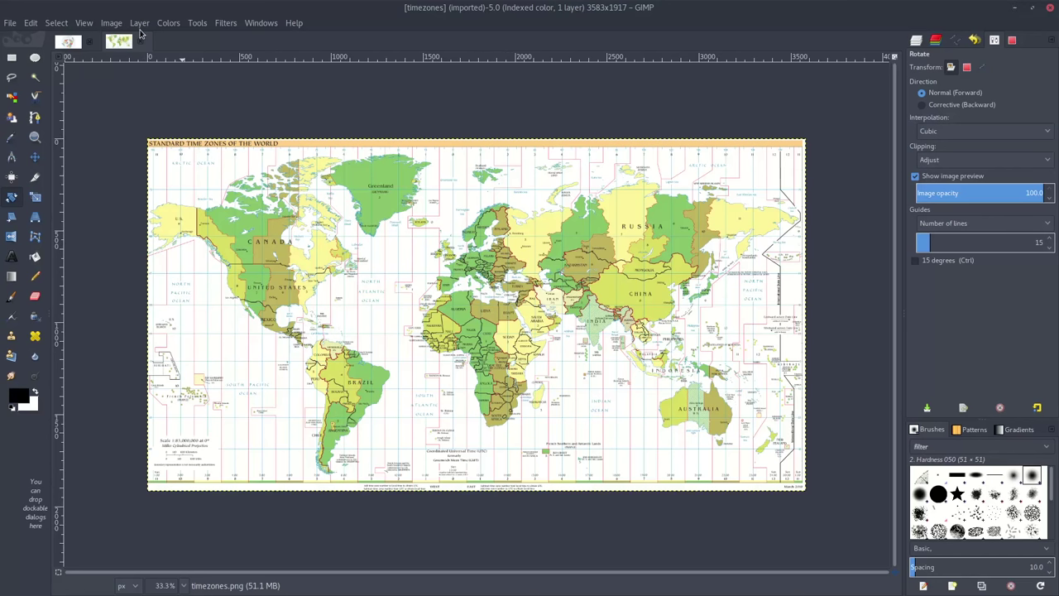
{"action": "left_click", "coordinate": [92, 42]}
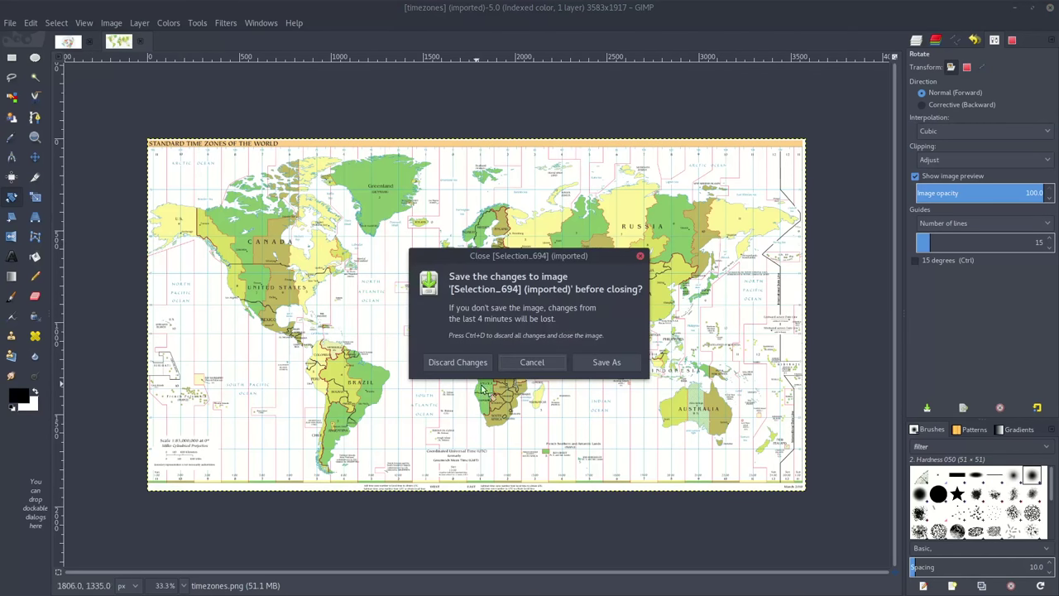
{"action": "left_click", "coordinate": [546, 365]}
{"action": "left_click", "coordinate": [68, 43]}
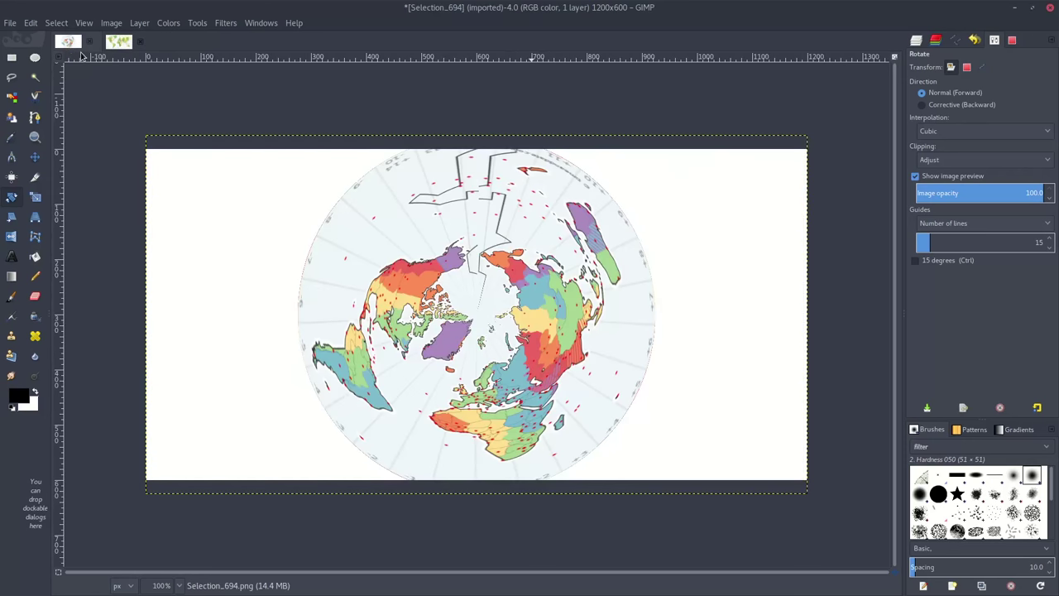
{"action": "left_click", "coordinate": [120, 43]}
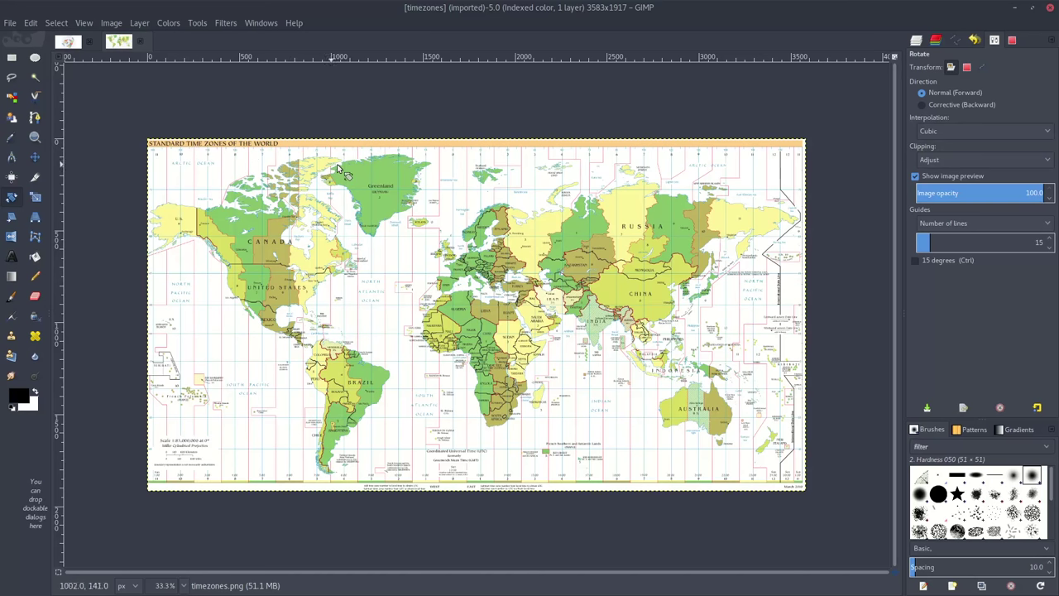
- Set the GIMP view zoom to 40%
{"action": "left_click", "coordinate": [166, 590]}
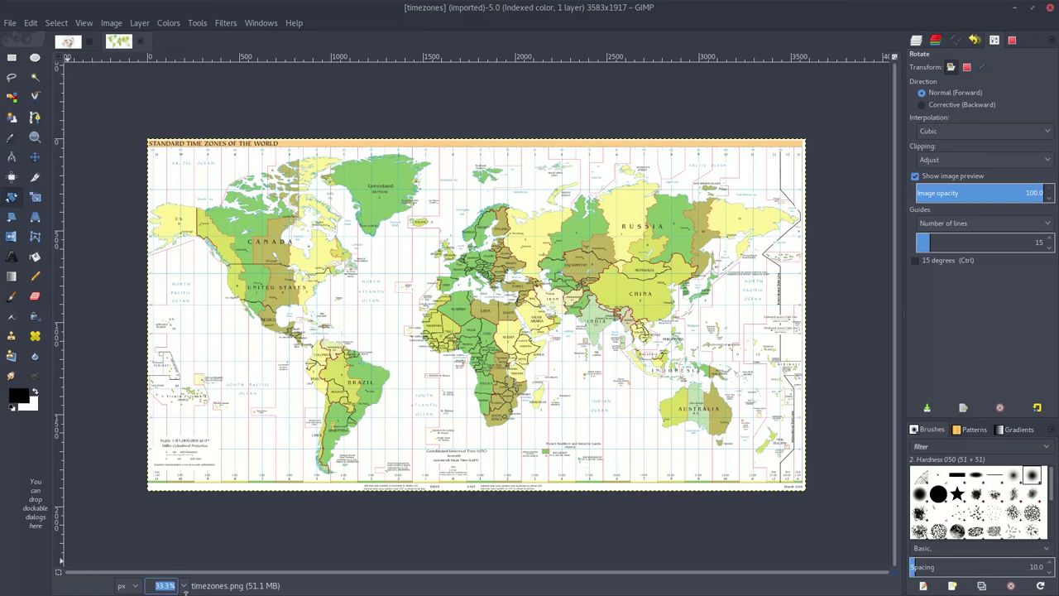
{"action": "key", "text": "Return"}
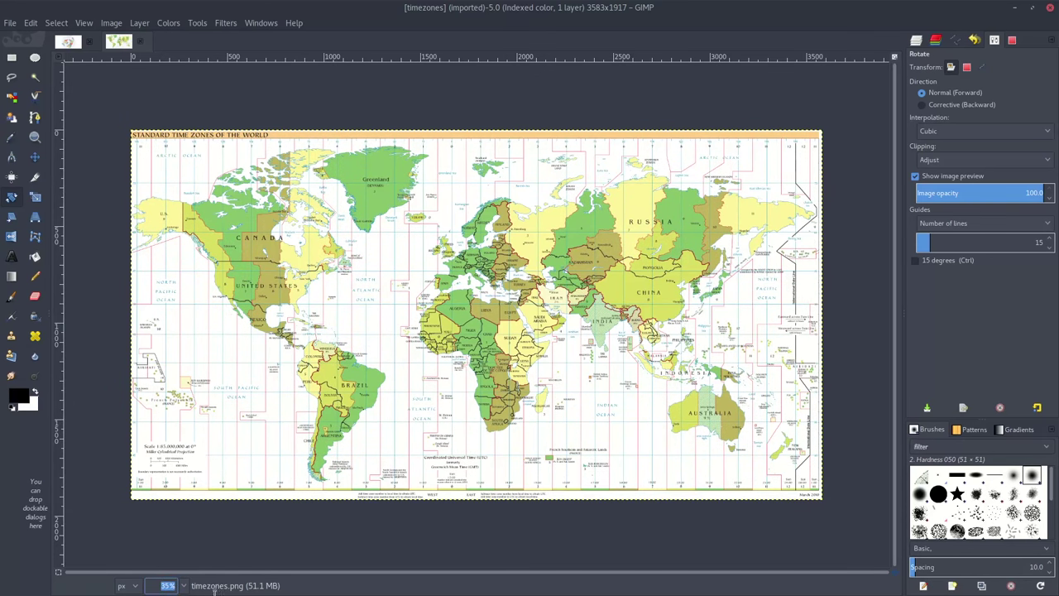
{"action": "type", "text": "45"}
{"action": "key", "text": "Return"}
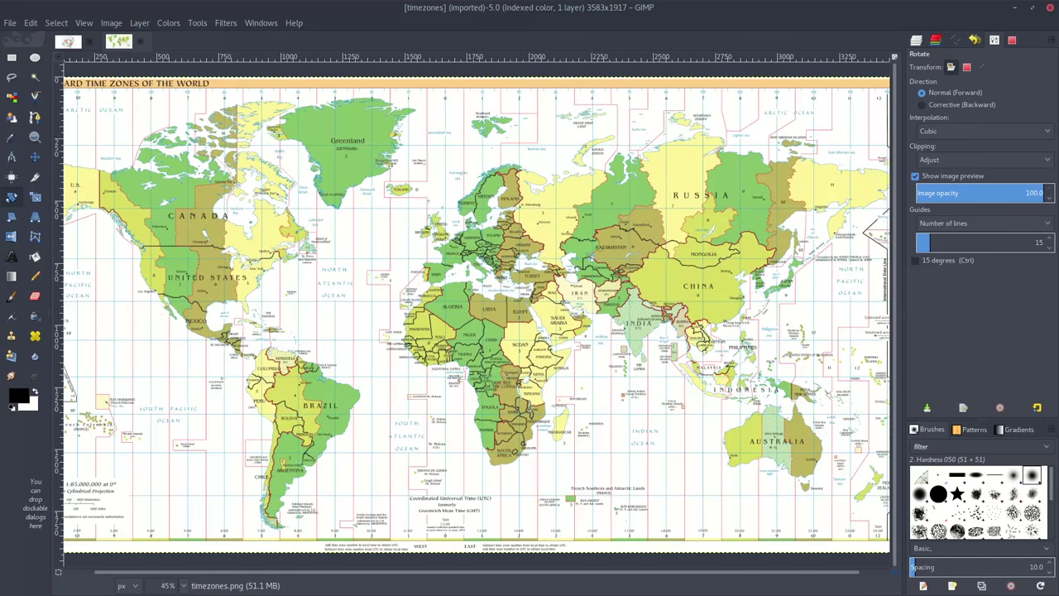
{"action": "left_click", "coordinate": [159, 586]}
{"action": "type", "text": "40"}
{"action": "key", "text": "Return"}
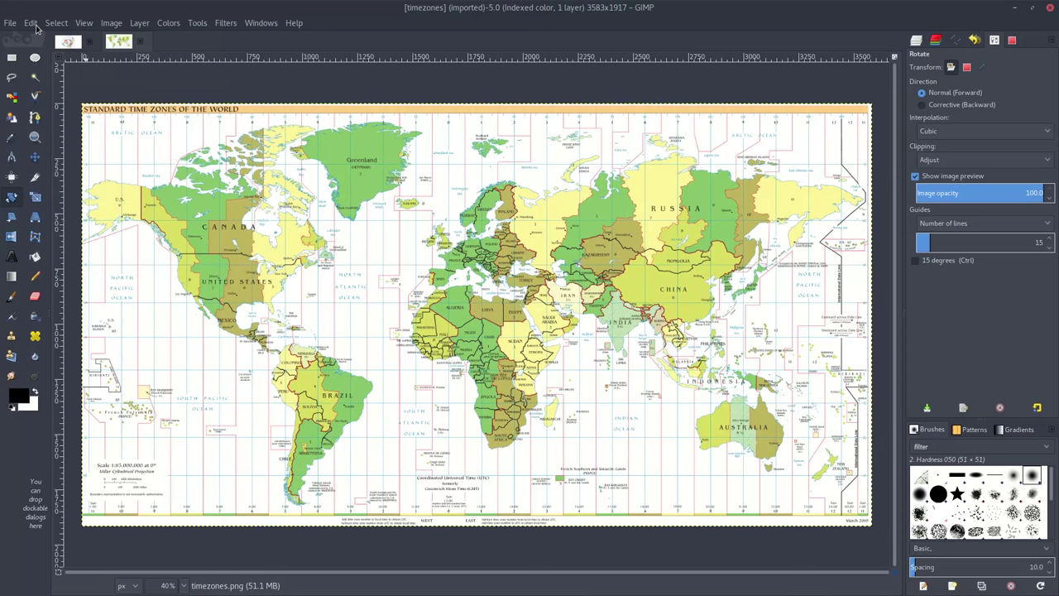
- Copy a rectangular selection of the map inside its outer margin and start a new image
{"action": "left_click", "coordinate": [12, 57]}
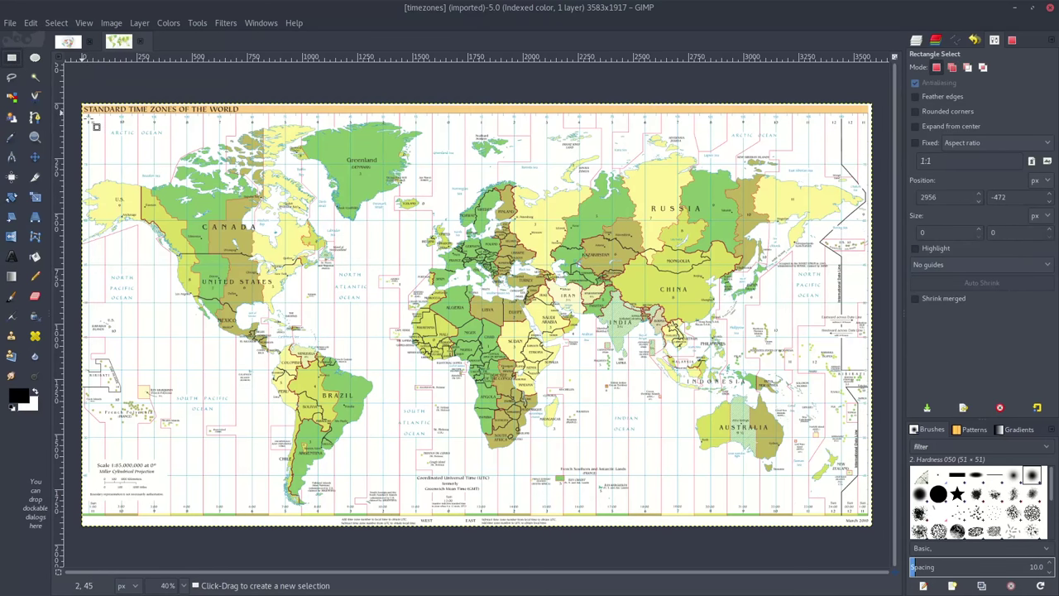
{"action": "left_click_drag", "start_coordinate": [83, 113], "coordinate": [878, 522]}
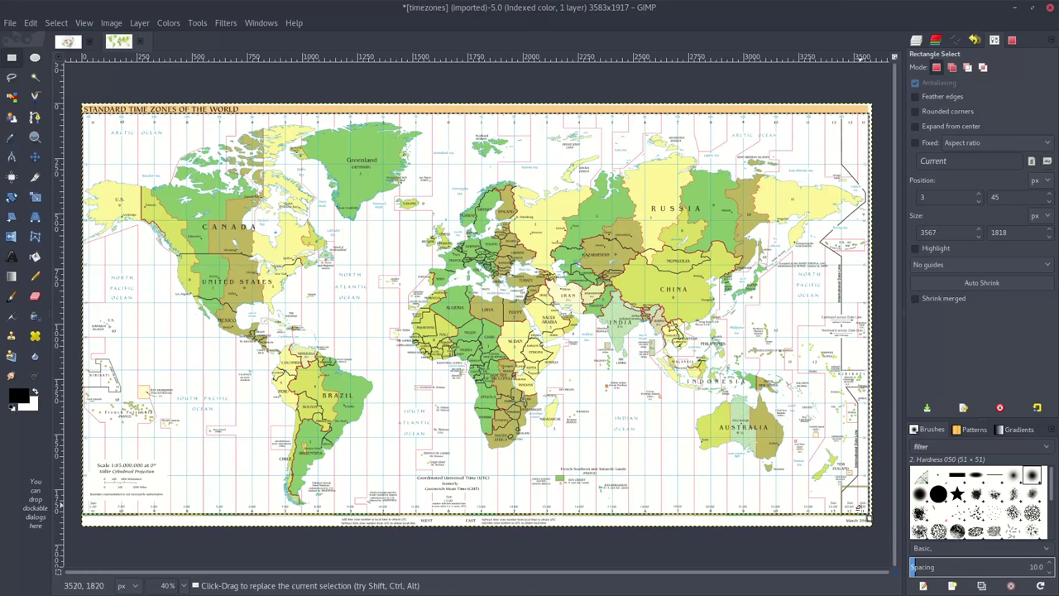
{"action": "left_click", "coordinate": [30, 24]}
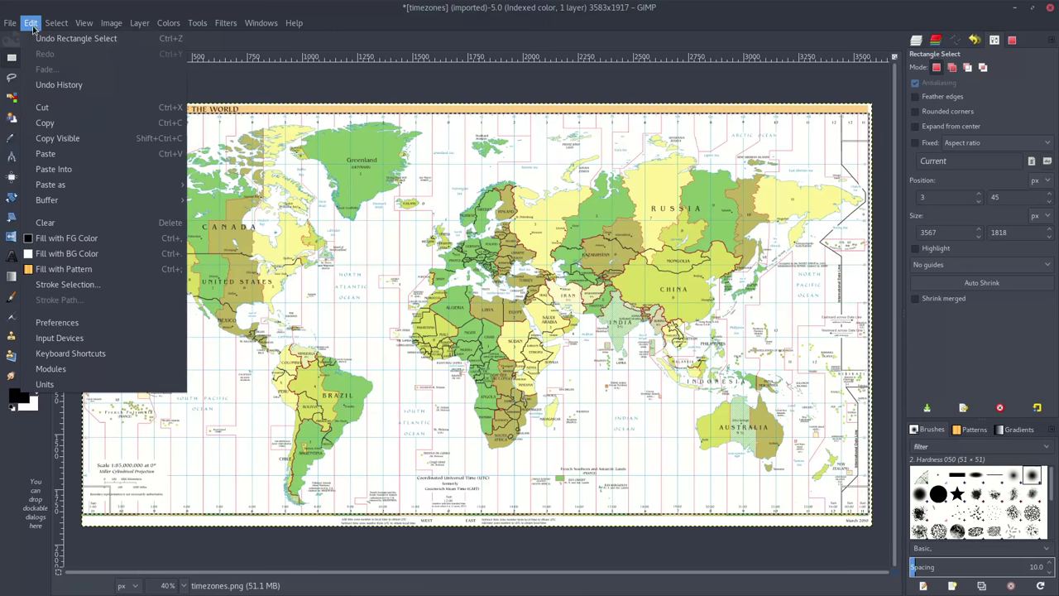
{"action": "left_click", "coordinate": [56, 126]}
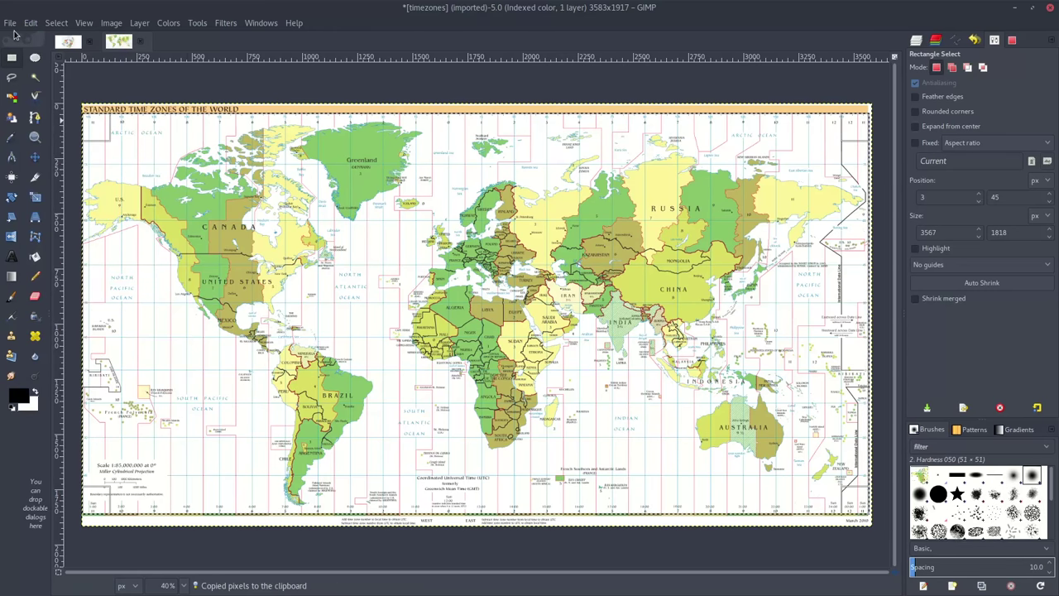
{"action": "left_click", "coordinate": [12, 22]}
{"action": "left_click", "coordinate": [23, 39]}
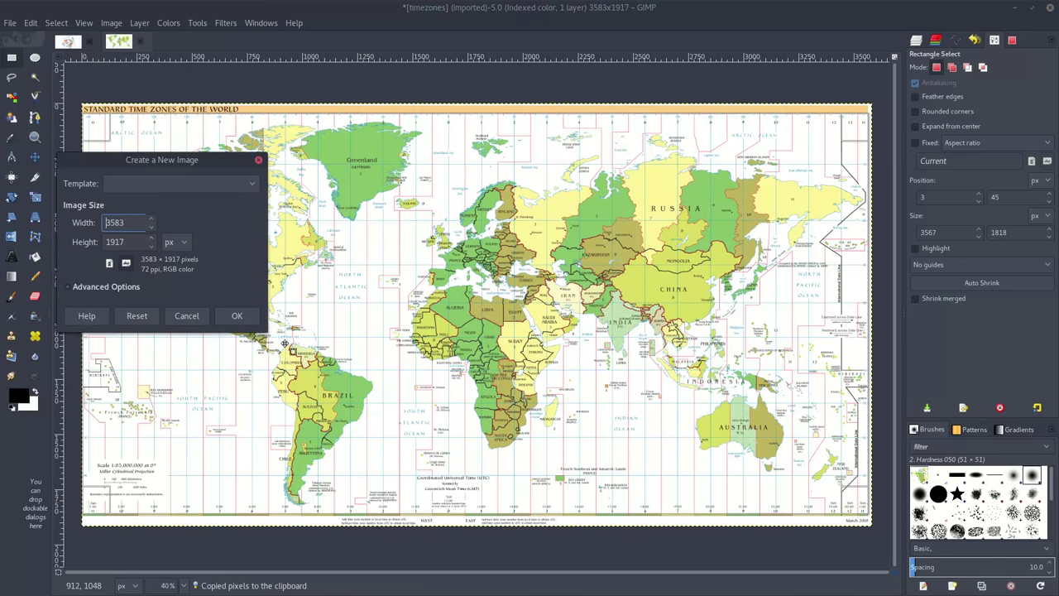
- Create the new image, paste the copied map into it and autocrop to the map
{"action": "left_click", "coordinate": [237, 315]}
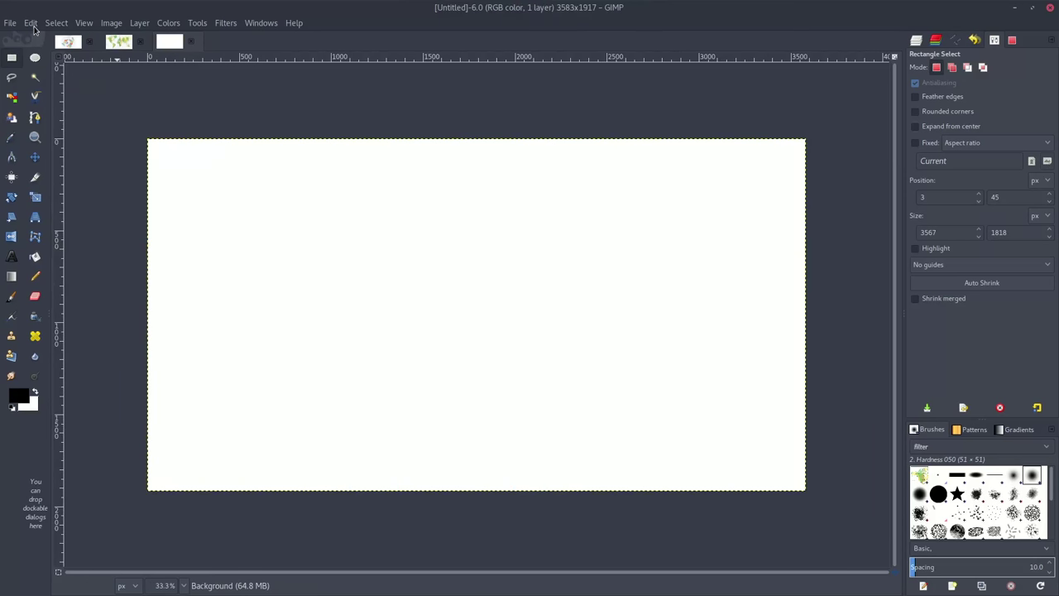
{"action": "left_click", "coordinate": [31, 23]}
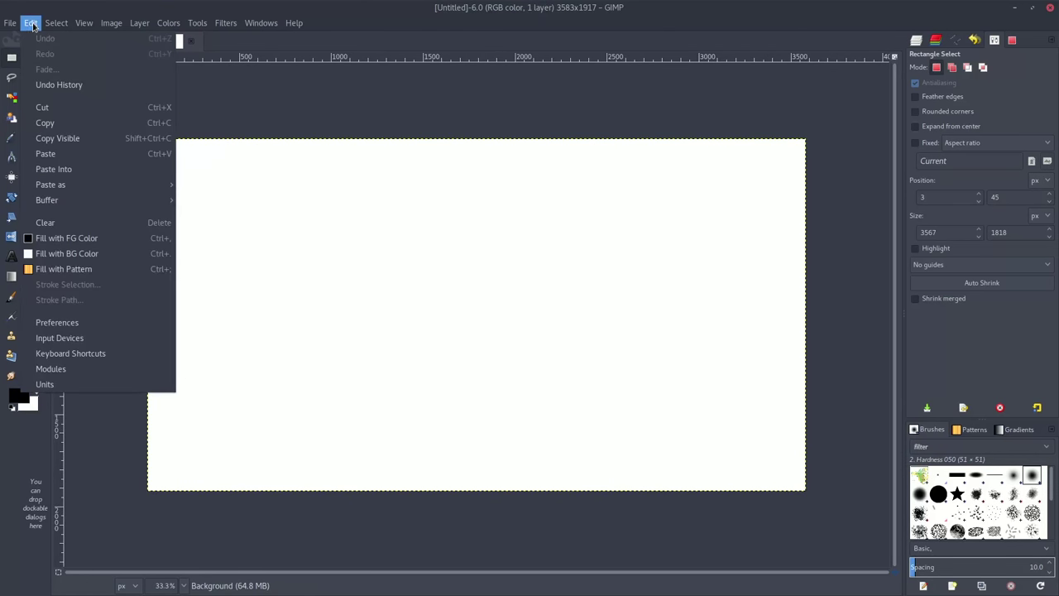
{"action": "left_click", "coordinate": [58, 157]}
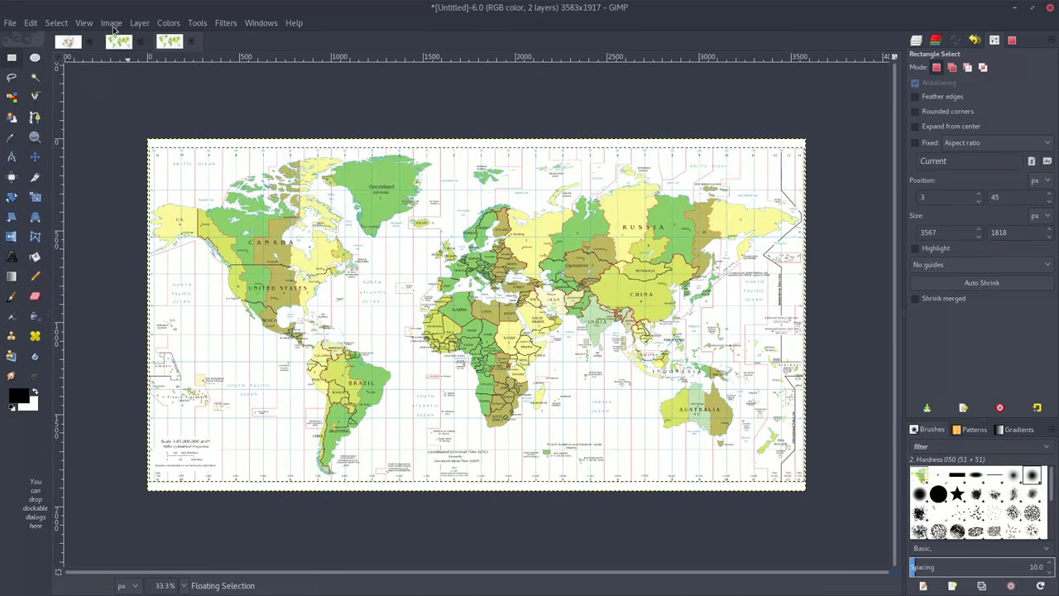
{"action": "left_click", "coordinate": [112, 23]}
{"action": "left_click", "coordinate": [214, 192]}
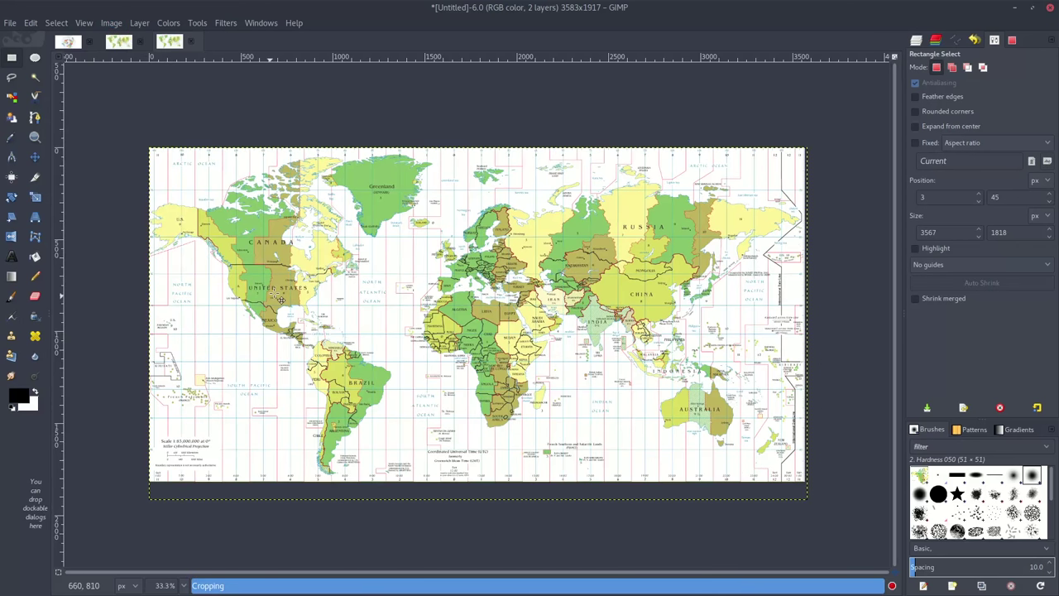
- Apply the Polar Coordinates distortion to the map, then undo it
{"action": "left_click", "coordinate": [226, 23]}
{"action": "mouse_move", "coordinate": [331, 138]}
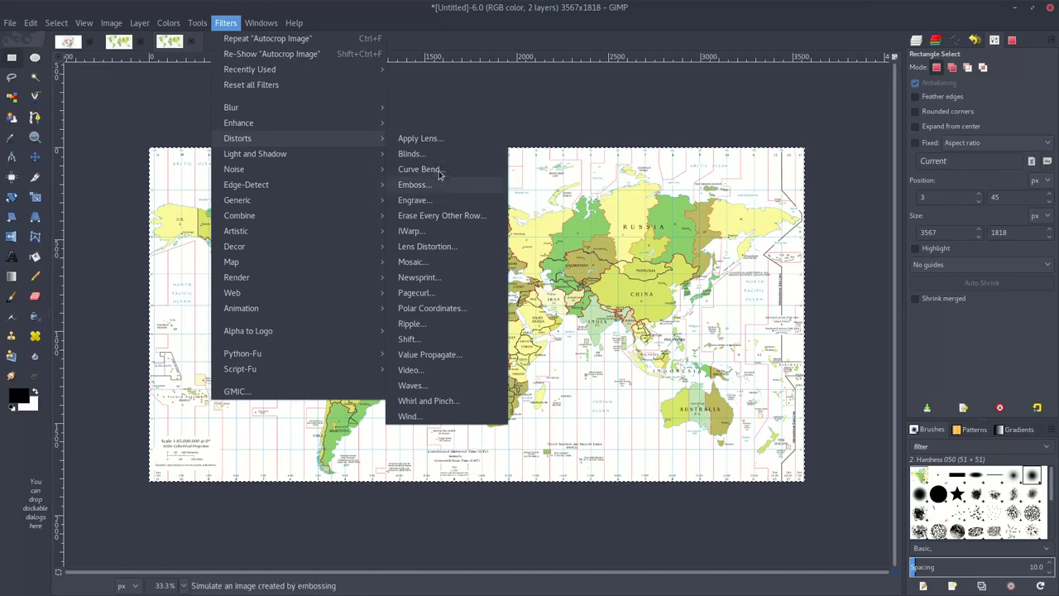
{"action": "left_click", "coordinate": [444, 308]}
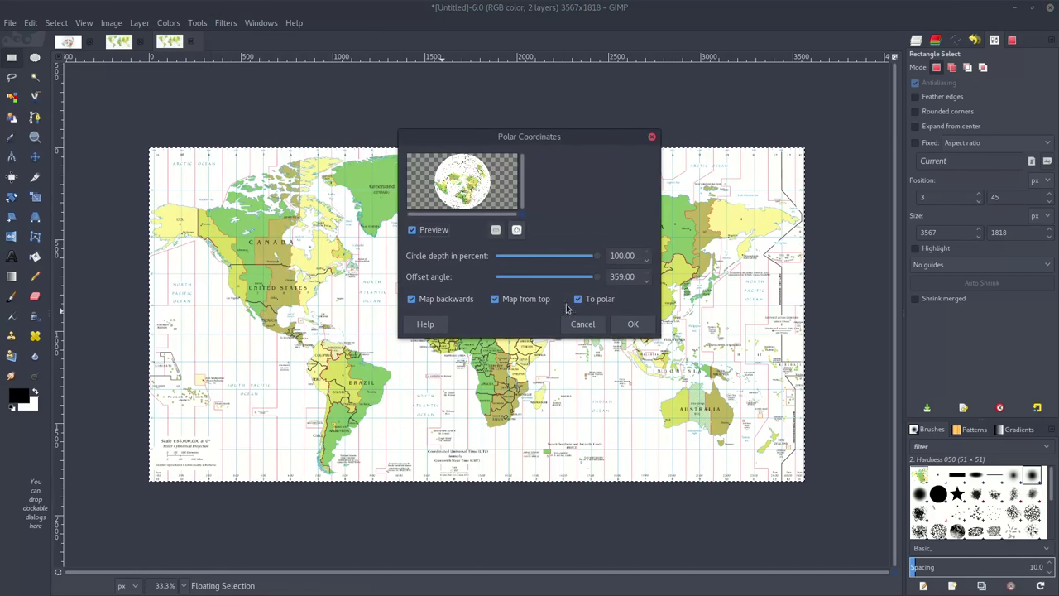
{"action": "left_click", "coordinate": [634, 325]}
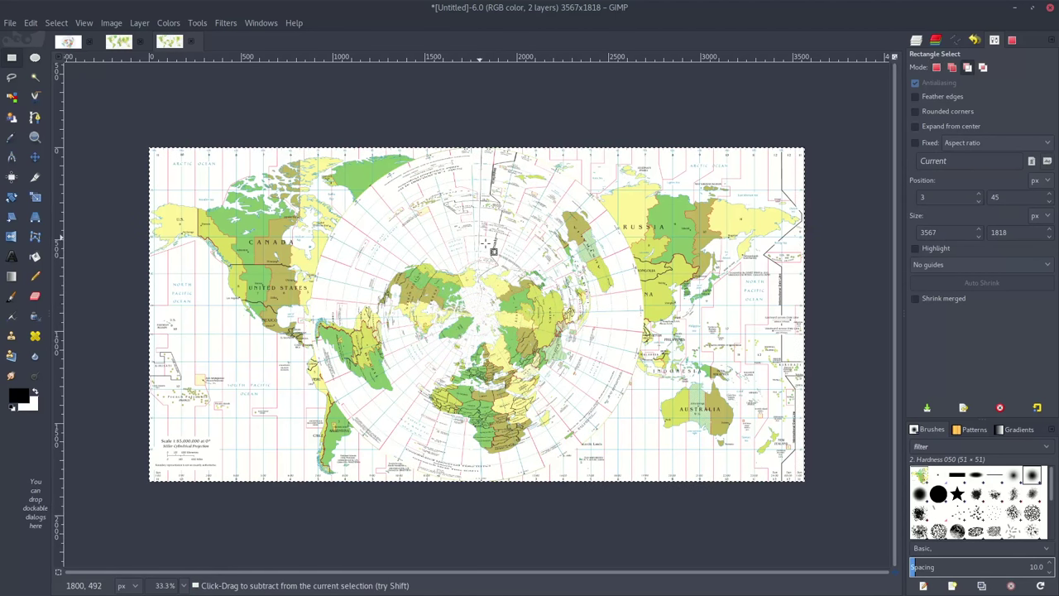
{"action": "key", "text": "ctrl+z"}
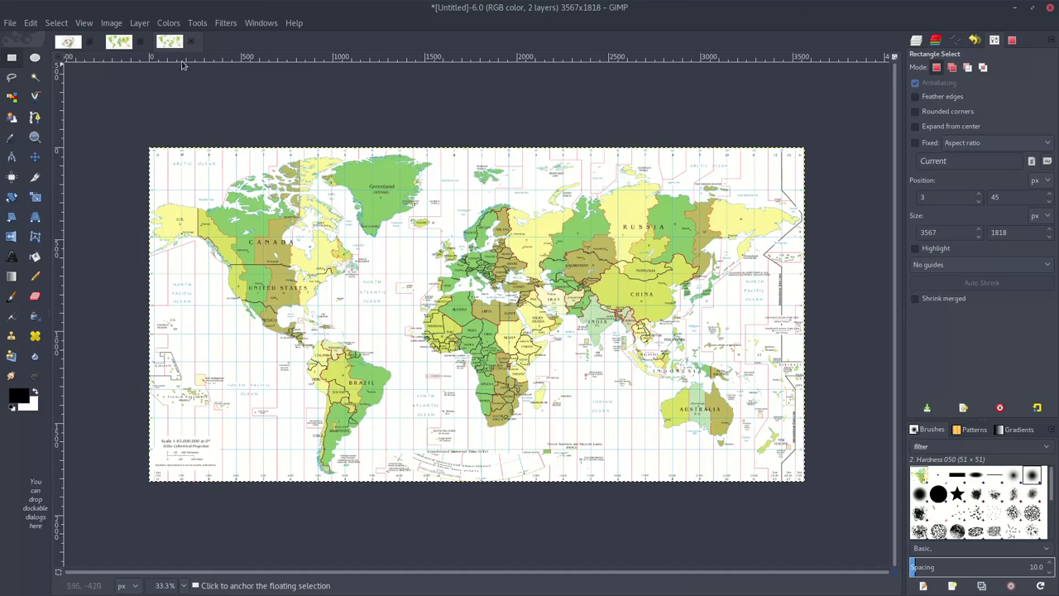
- Apply Polar Coordinates once more, undo it, and anchor the floating selection to Background
{"action": "left_click", "coordinate": [224, 23]}
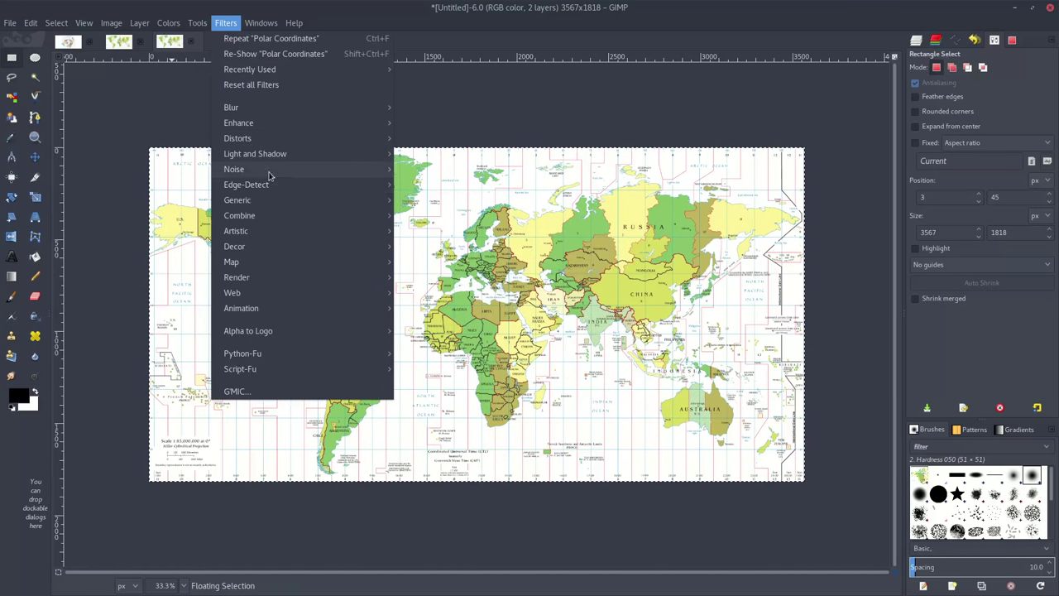
{"action": "mouse_move", "coordinate": [300, 144]}
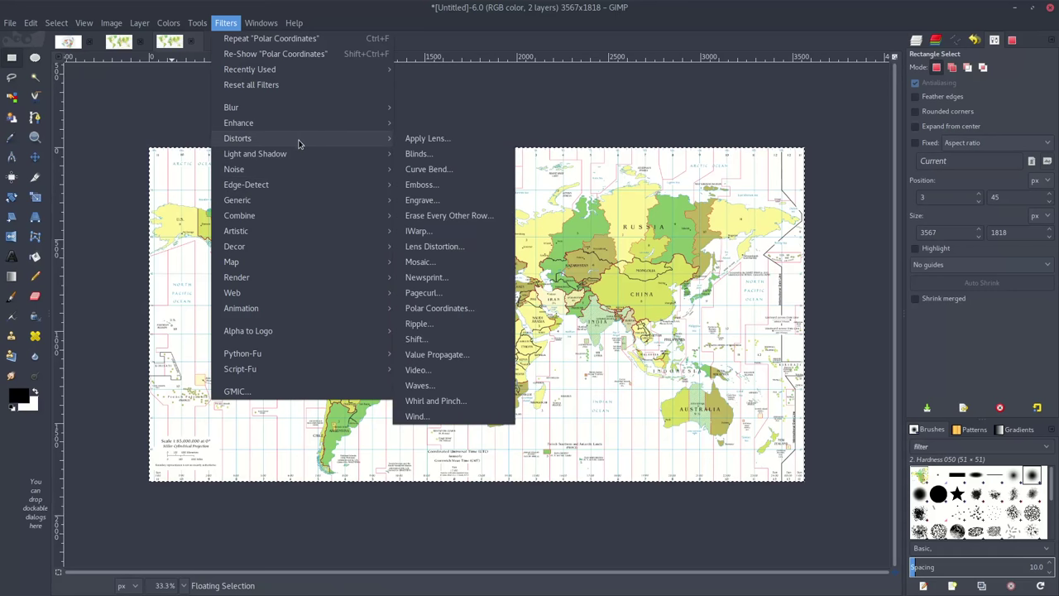
{"action": "left_click", "coordinate": [444, 313]}
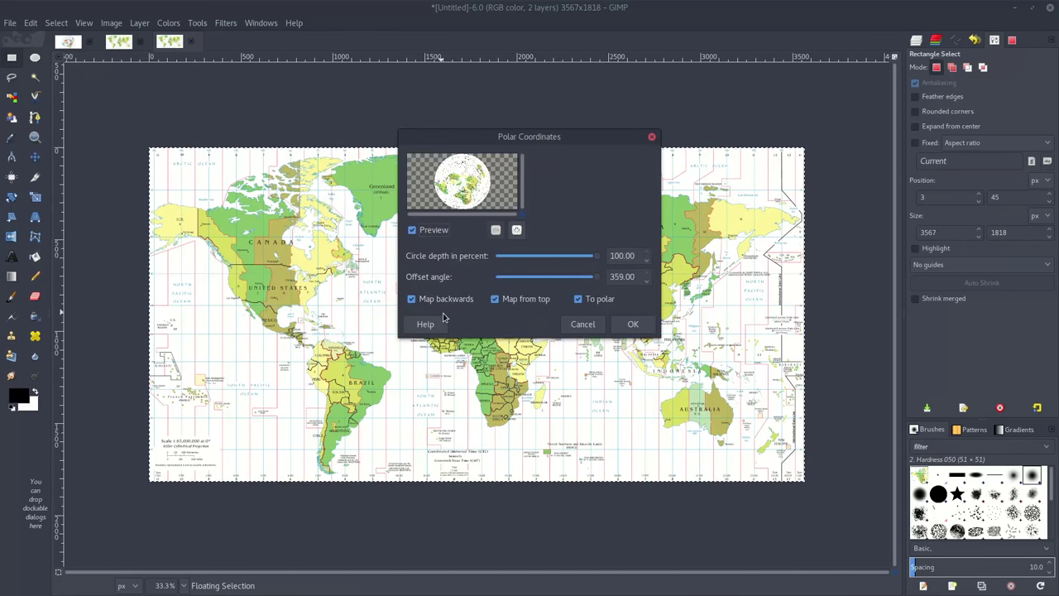
{"action": "left_click", "coordinate": [634, 324]}
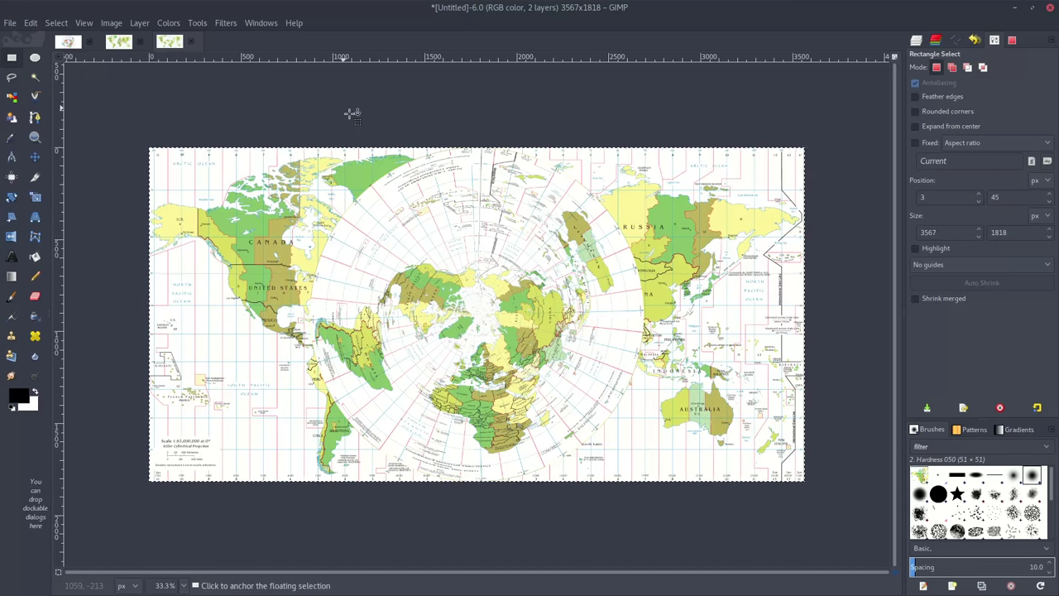
{"action": "key", "text": "ctrl+z"}
{"action": "left_click", "coordinate": [916, 40]}
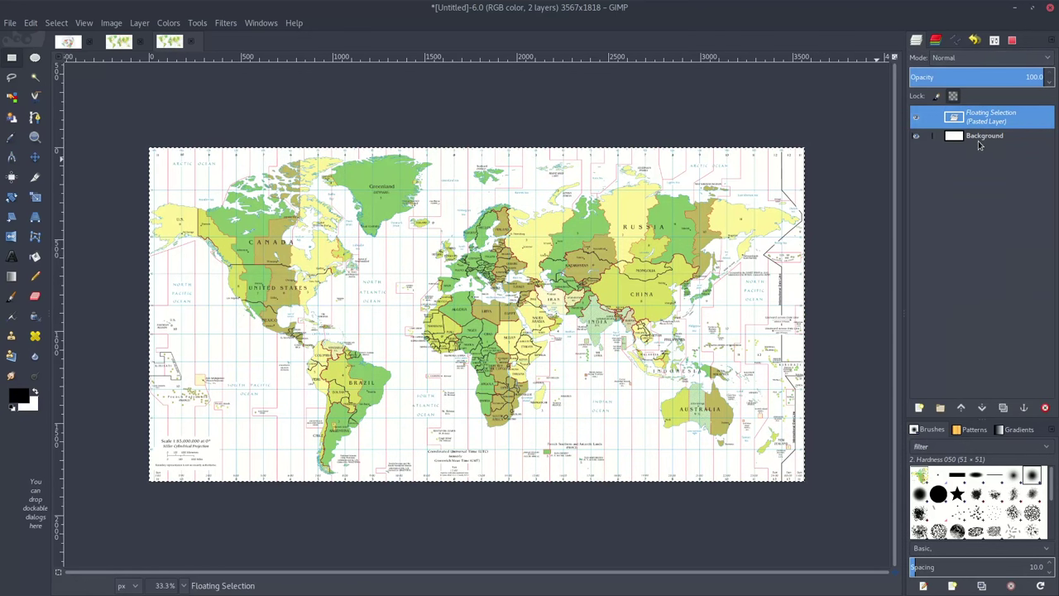
{"action": "left_click", "coordinate": [736, 113]}
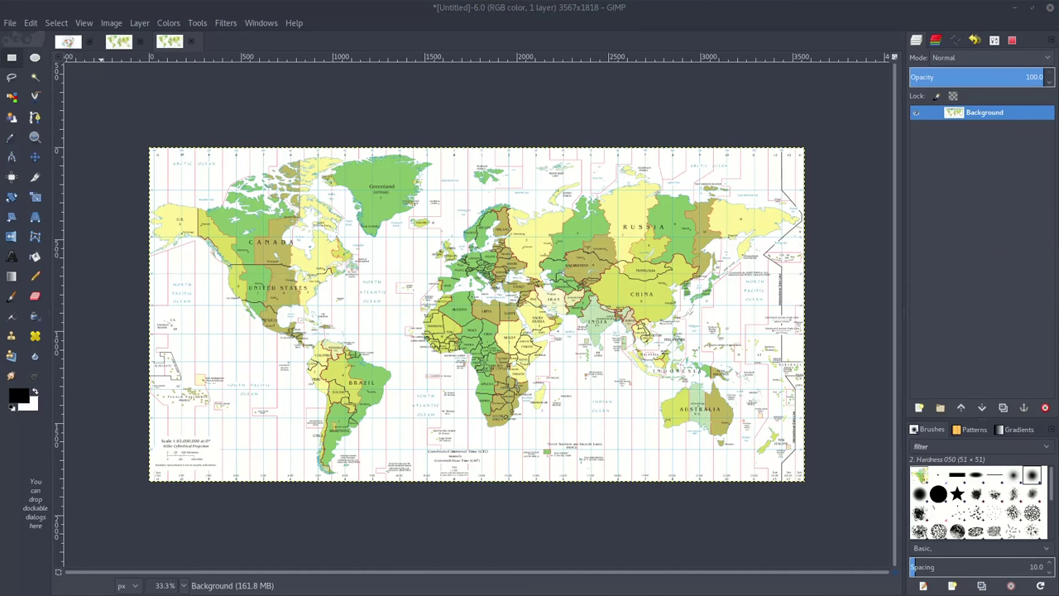
- Wrap the flat map into a disc with the Polar Coordinates distortion
{"action": "left_click", "coordinate": [228, 23]}
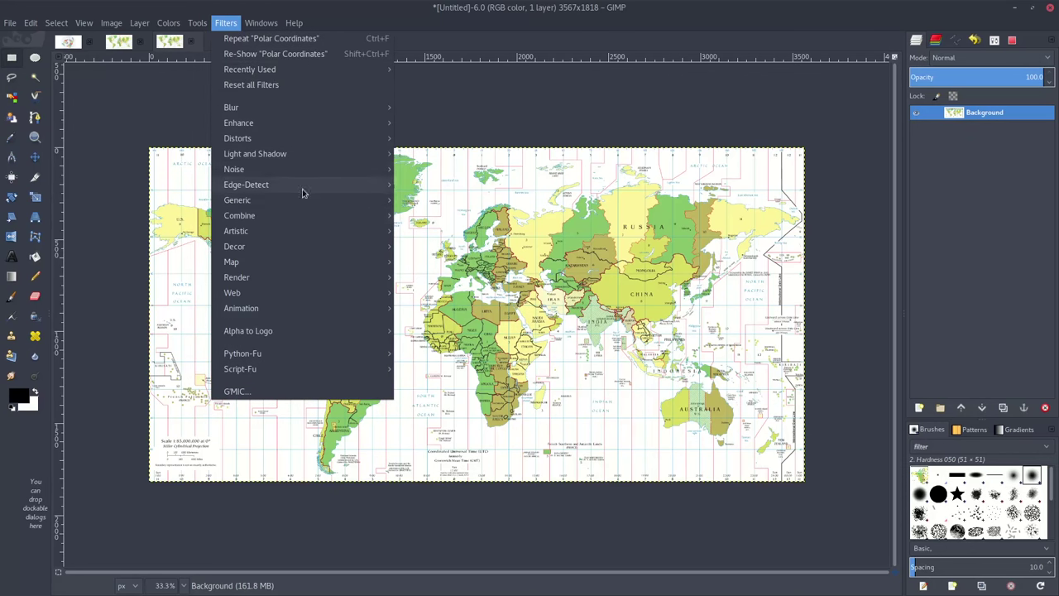
{"action": "mouse_move", "coordinate": [321, 142]}
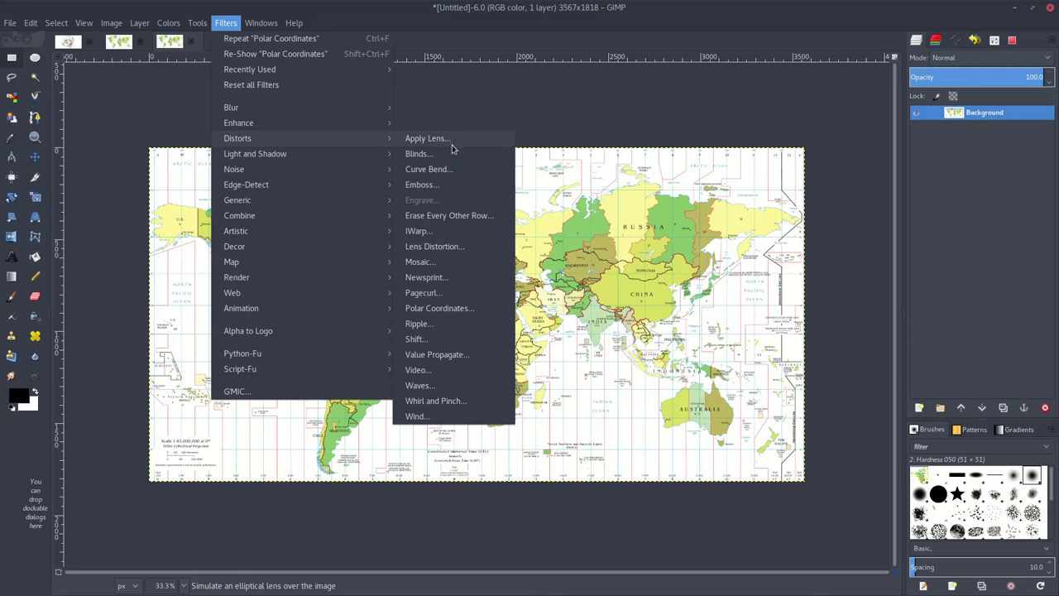
{"action": "left_click", "coordinate": [449, 309]}
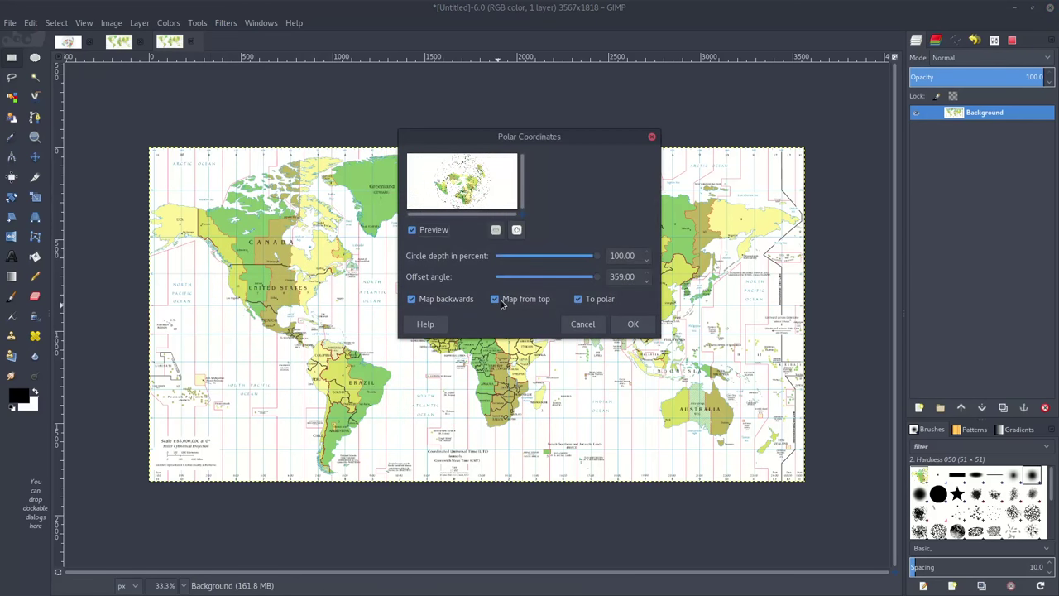
{"action": "left_click", "coordinate": [633, 314]}
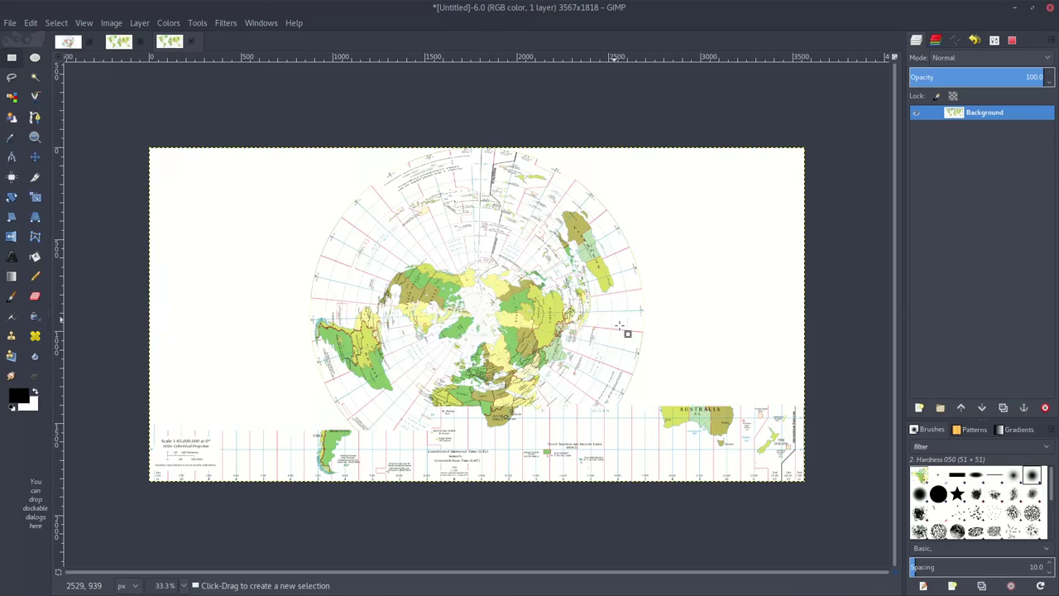
- Autocrop the image to the disc (1817×1816 px) and zoom to 50%
{"action": "left_click", "coordinate": [124, 25]}
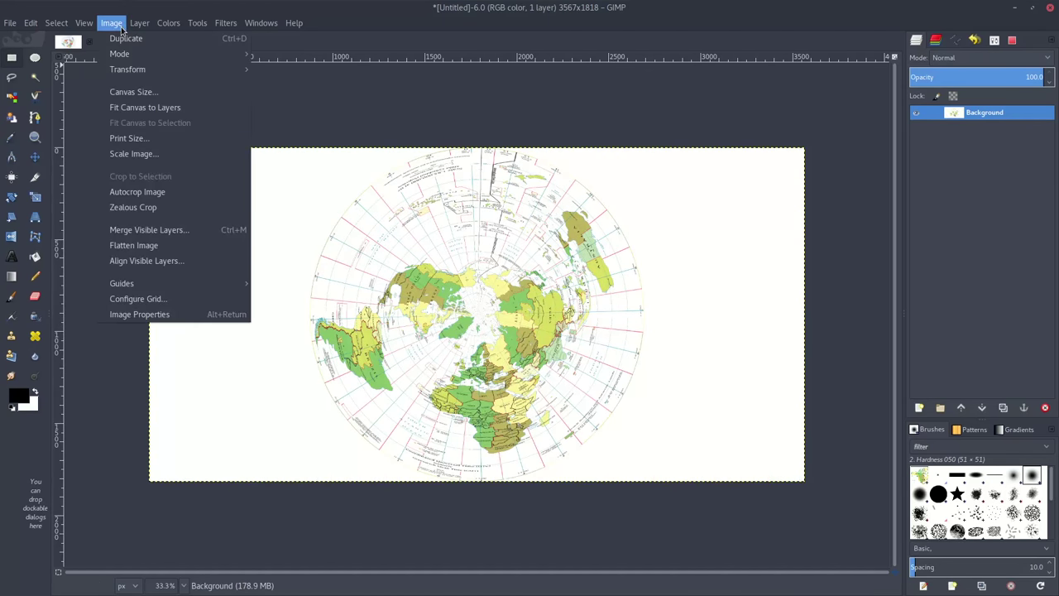
{"action": "left_click", "coordinate": [145, 192]}
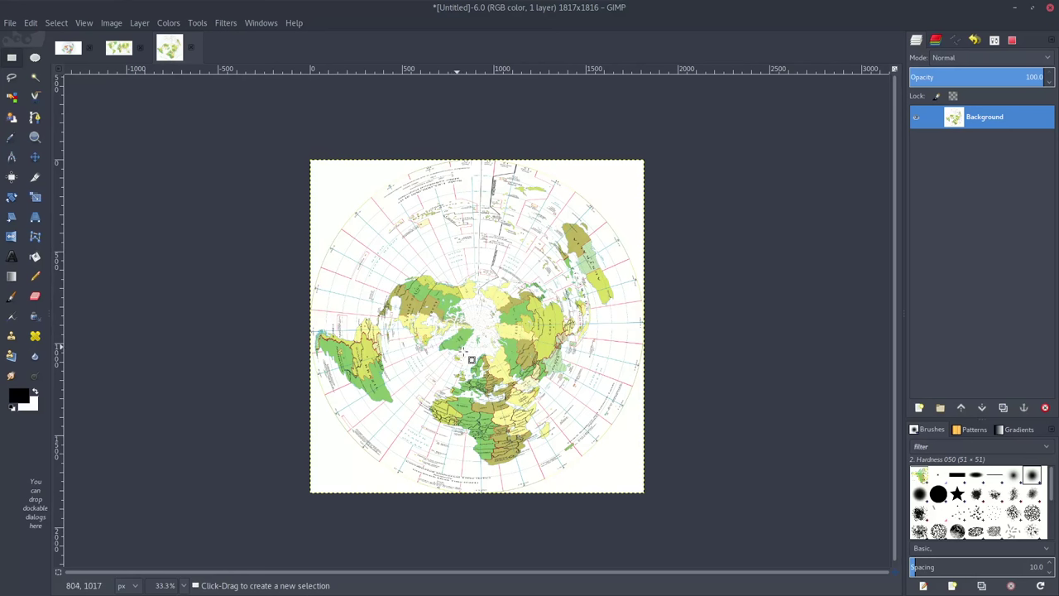
{"action": "left_click", "coordinate": [163, 586]}
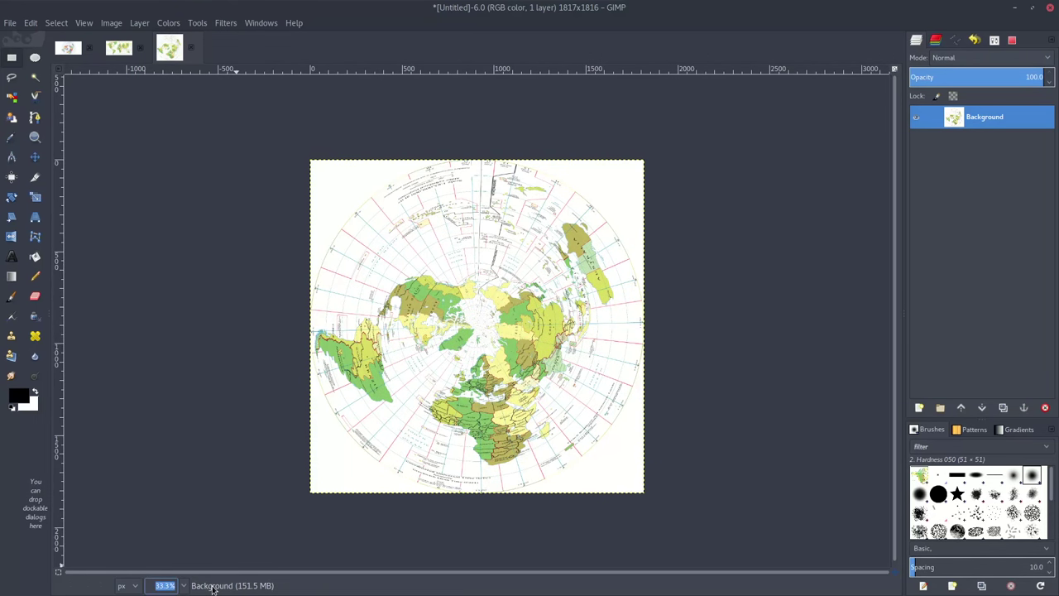
{"action": "type", "text": "50"}
{"action": "key", "text": "Return"}
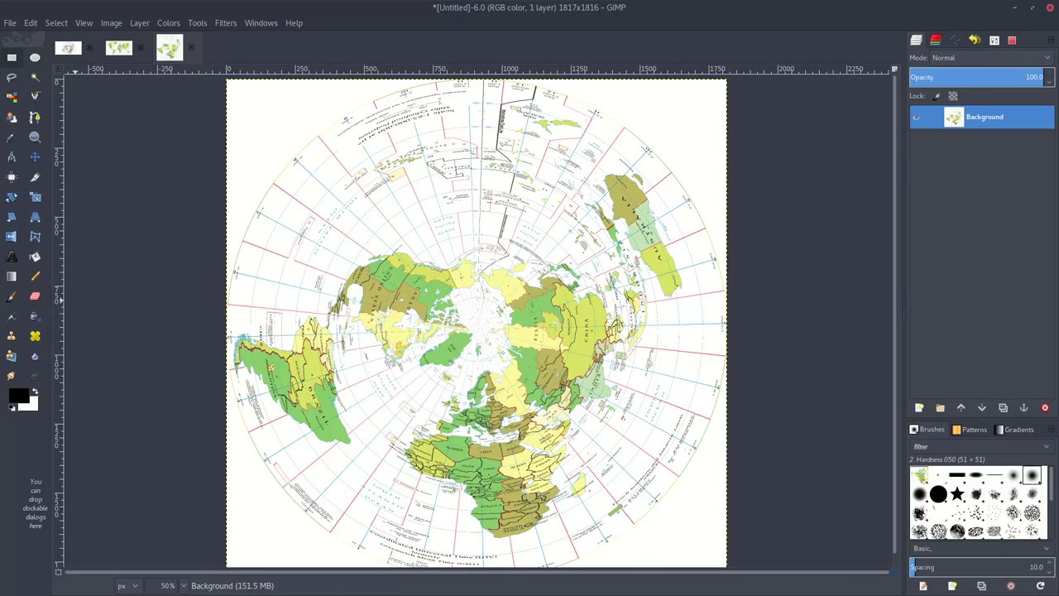
- Place Gleason's map window beside the GIMP window, moving Firefox aside
{"action": "key", "text": "alt+Tab"}
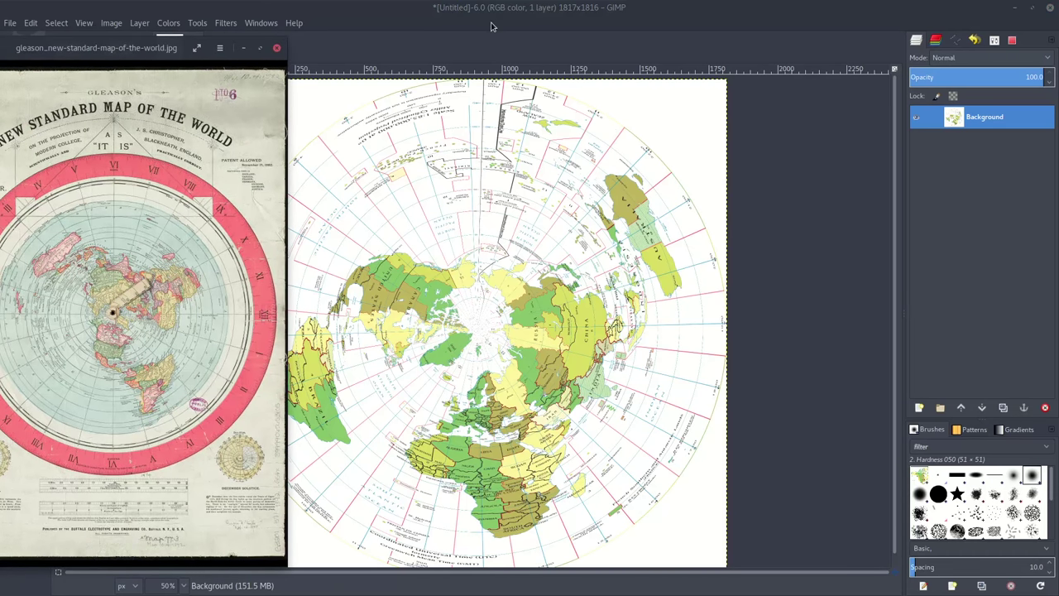
{"action": "left_click_drag", "start_coordinate": [491, 26], "coordinate": [697, 22]}
{"action": "left_click_drag", "start_coordinate": [192, 10], "coordinate": [238, 8]}
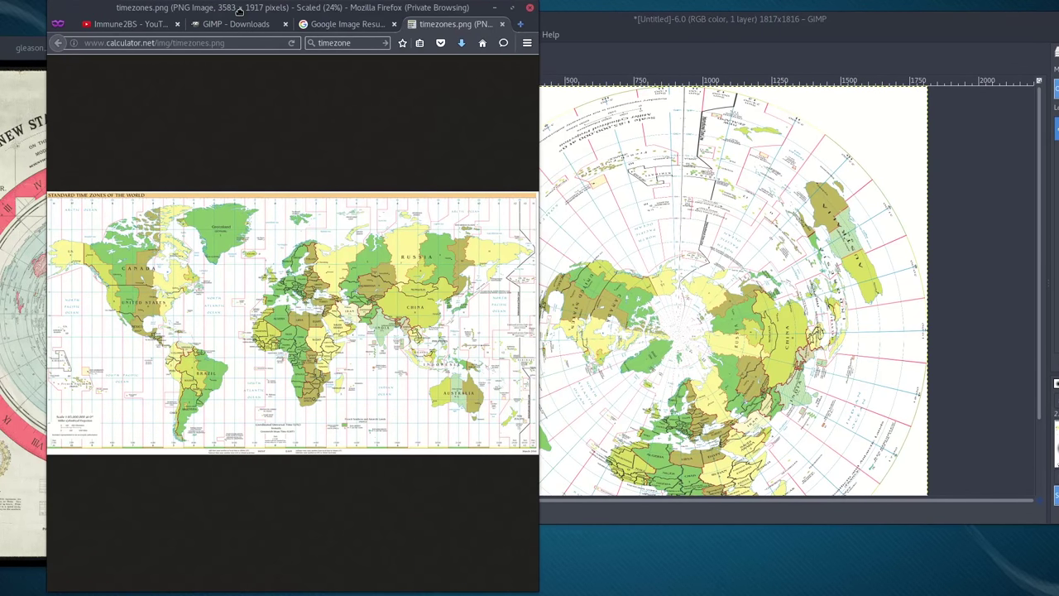
{"action": "left_click", "coordinate": [494, 8]}
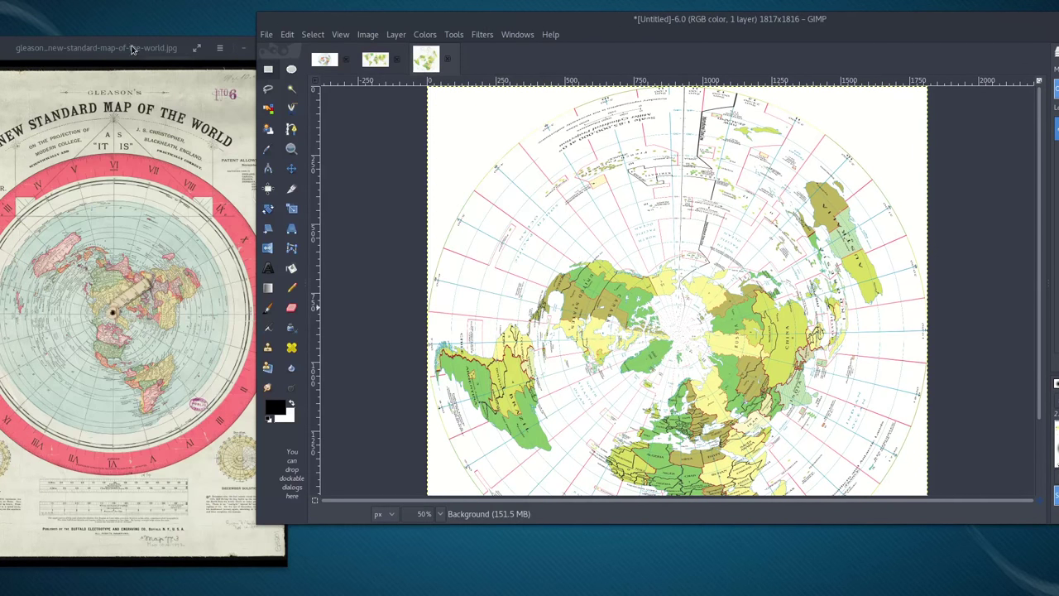
{"action": "left_click_drag", "start_coordinate": [132, 49], "coordinate": [252, 39]}
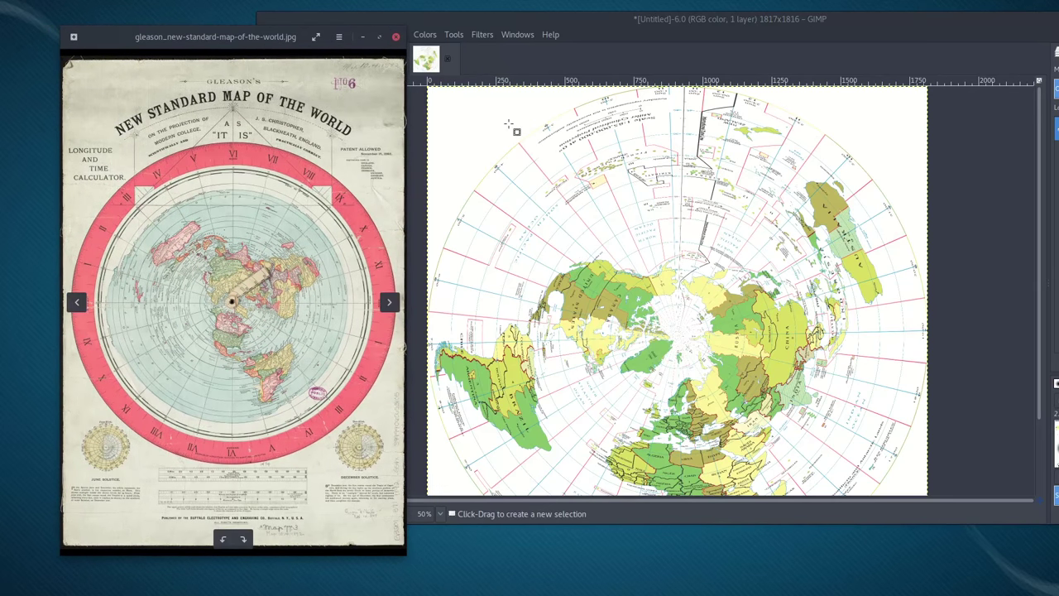
{"action": "scroll", "coordinate": [508, 124], "scroll_direction": "down", "scroll_amount": 3}
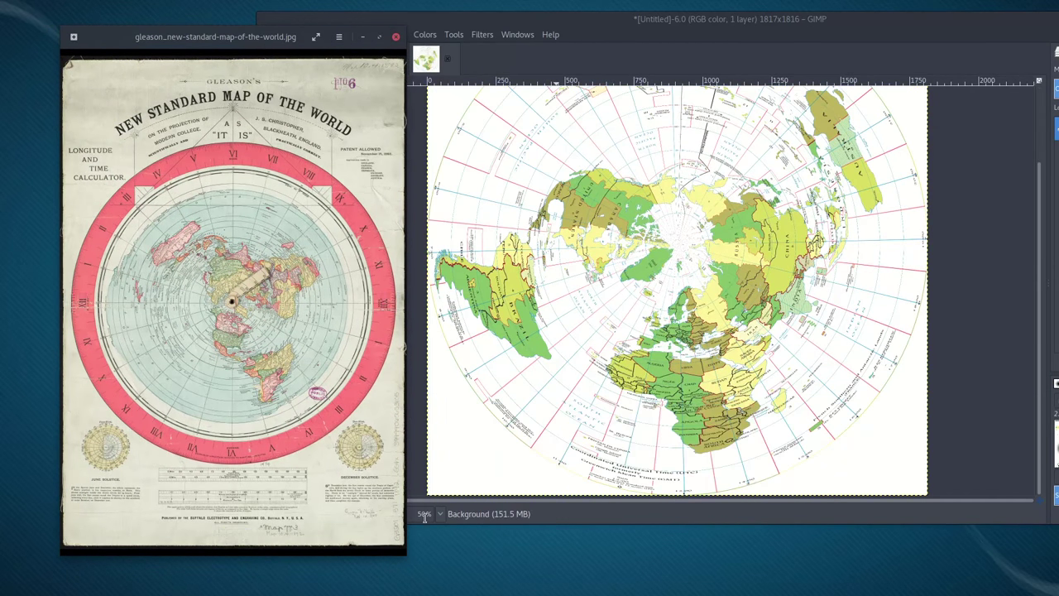
- Set GIMP's zoom to 40% and select the Rotate transform tool
{"action": "left_click", "coordinate": [424, 514]}
{"action": "type", "text": "40"}
{"action": "key", "text": "Return"}
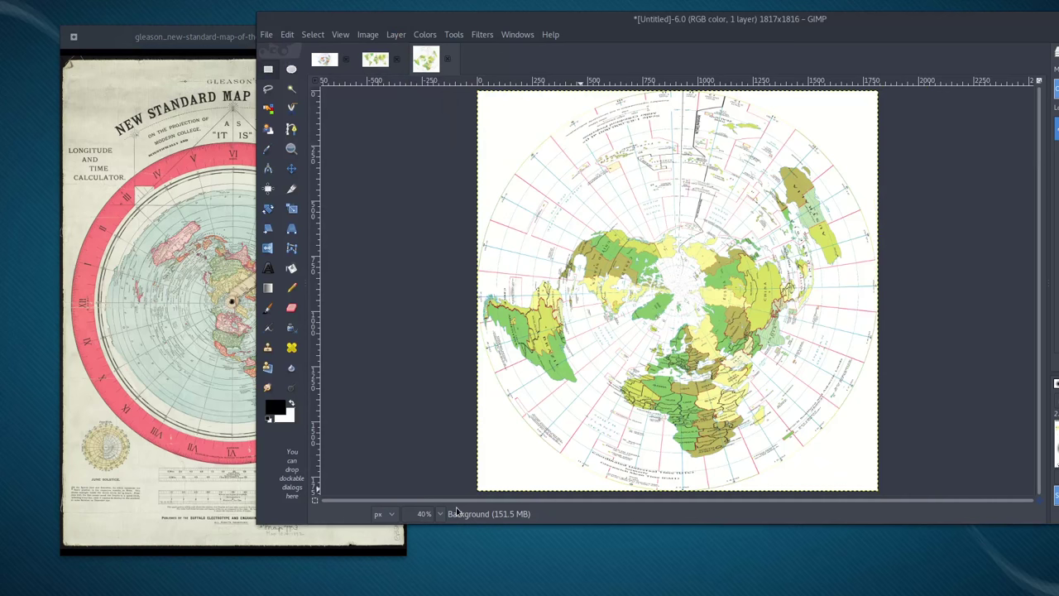
{"action": "left_click", "coordinate": [172, 39]}
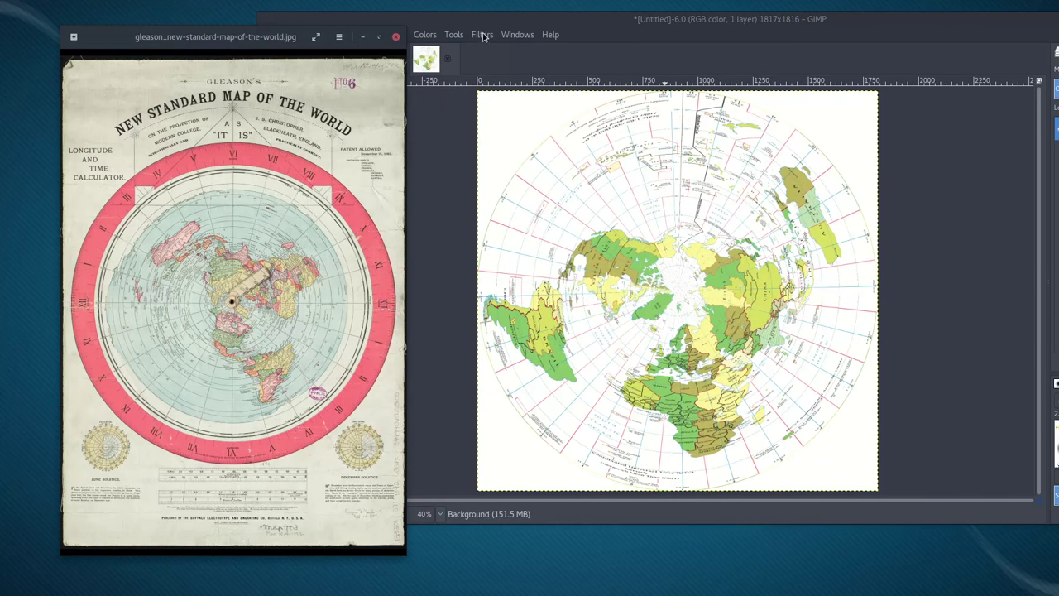
{"action": "left_click", "coordinate": [455, 36]}
{"action": "left_click", "coordinate": [454, 35]}
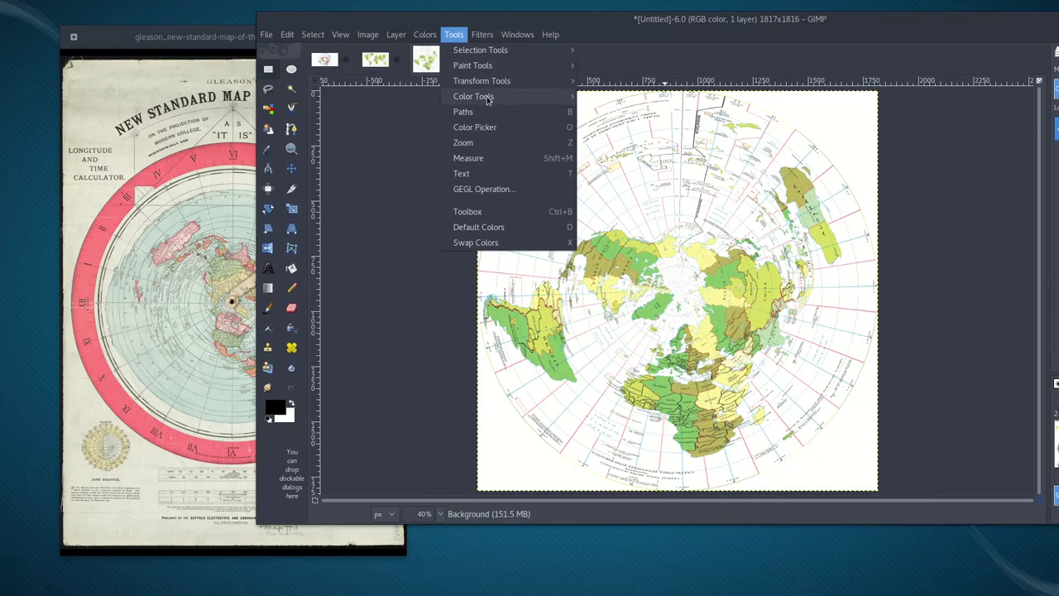
{"action": "mouse_move", "coordinate": [513, 81]}
{"action": "left_click", "coordinate": [607, 128]}
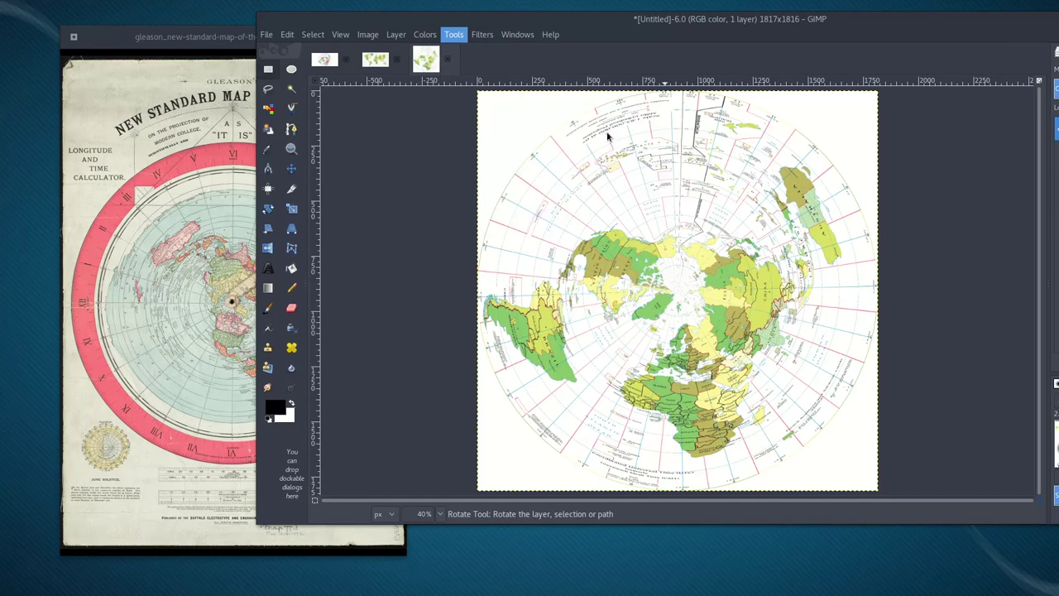
- Rotate the polar time-zone disc a few degrees and bring Gleason's map forward
{"action": "left_click_drag", "start_coordinate": [607, 136], "coordinate": [514, 271]}
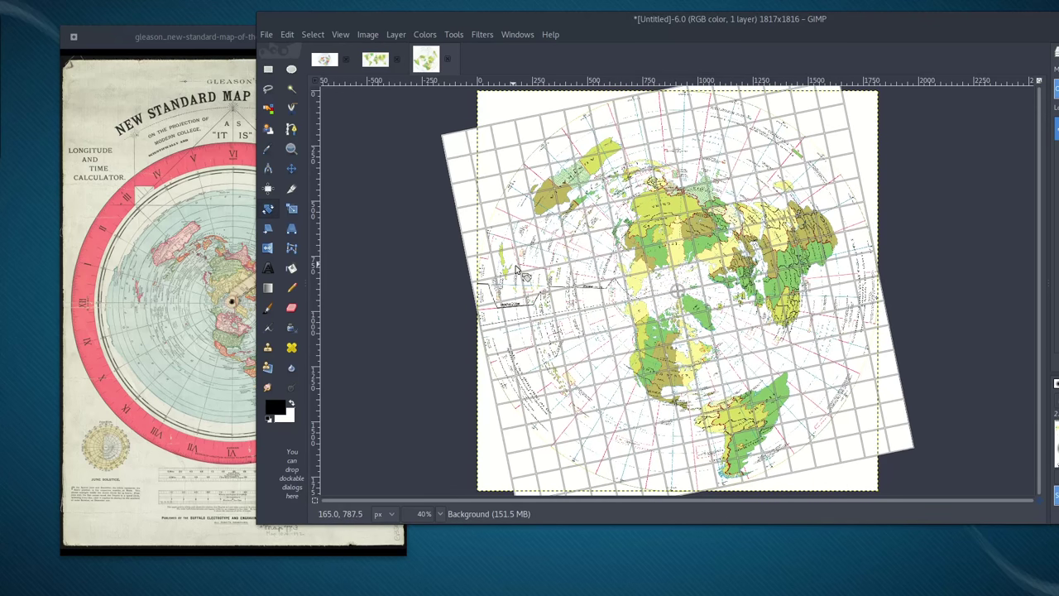
{"action": "key", "text": "Return"}
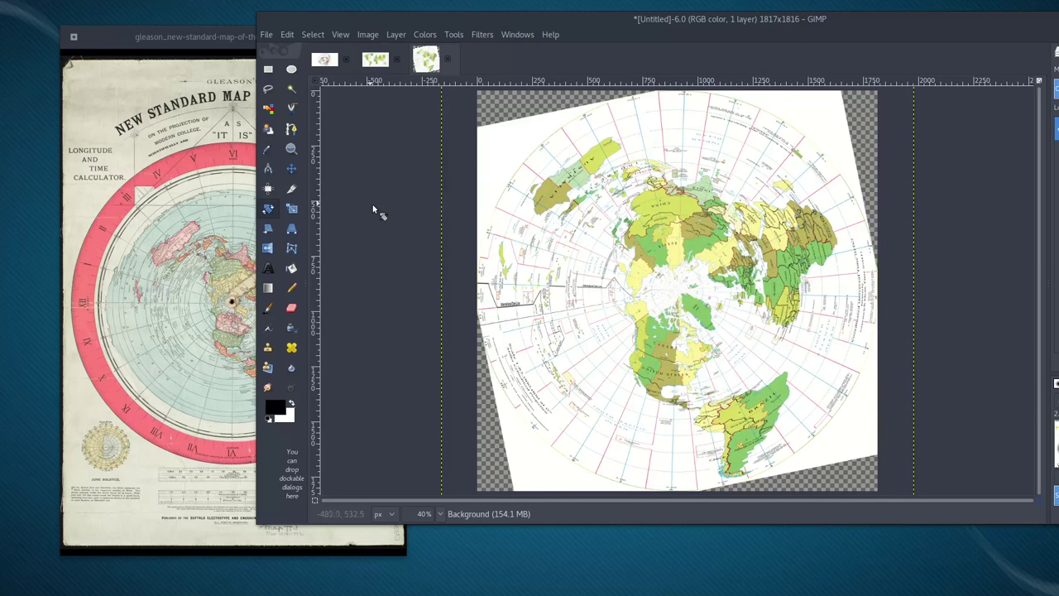
{"action": "left_click", "coordinate": [168, 47]}
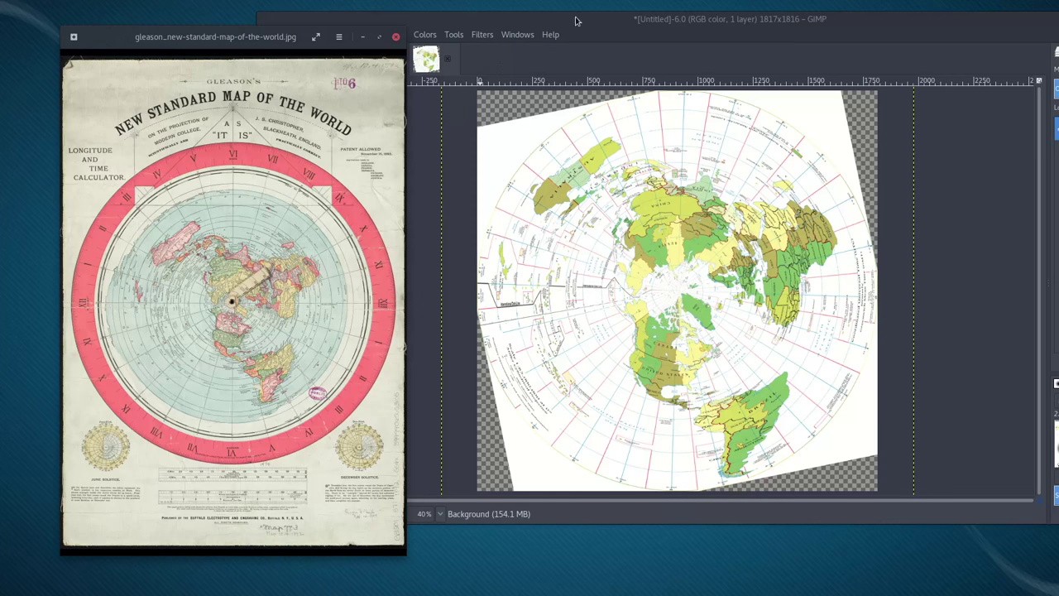
- Shift Gleason's map left and move Firefox's flat time-zone map to the right
{"action": "left_click_drag", "start_coordinate": [260, 42], "coordinate": [229, 44]}
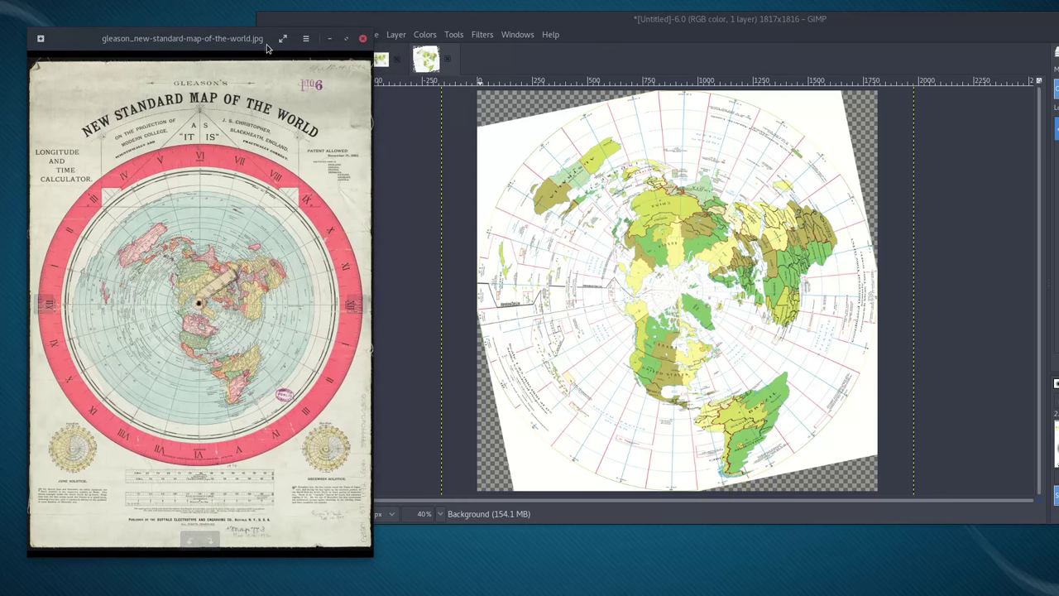
{"action": "key", "text": "alt+Tab"}
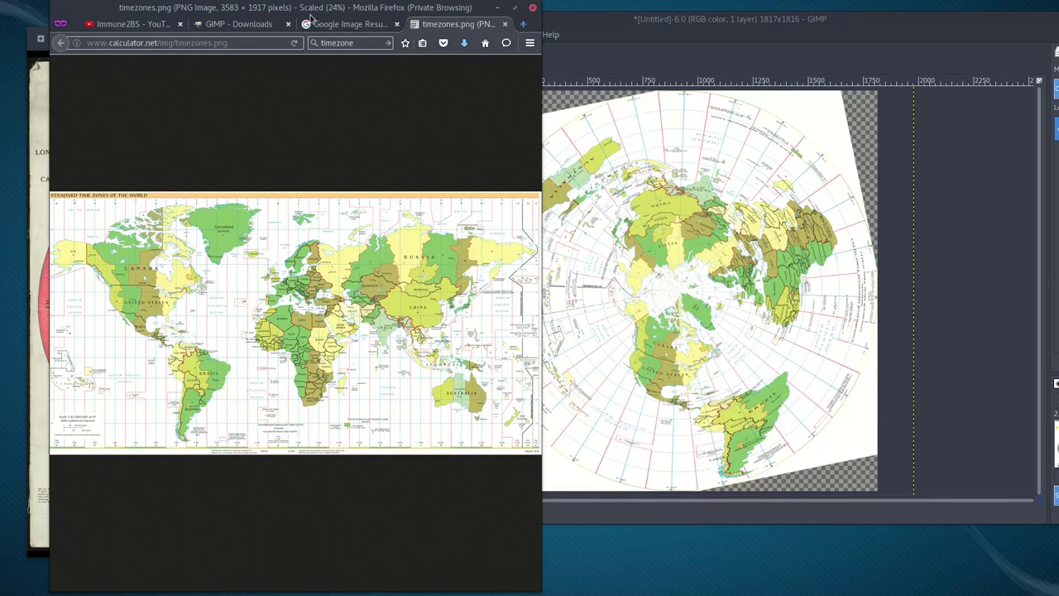
{"action": "left_click_drag", "start_coordinate": [311, 15], "coordinate": [384, 9]}
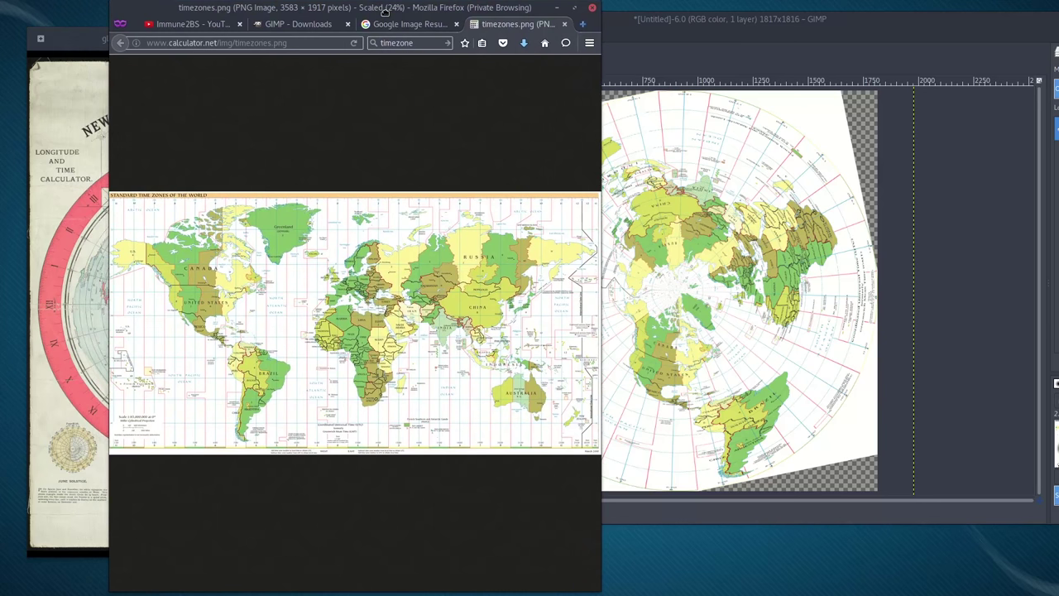
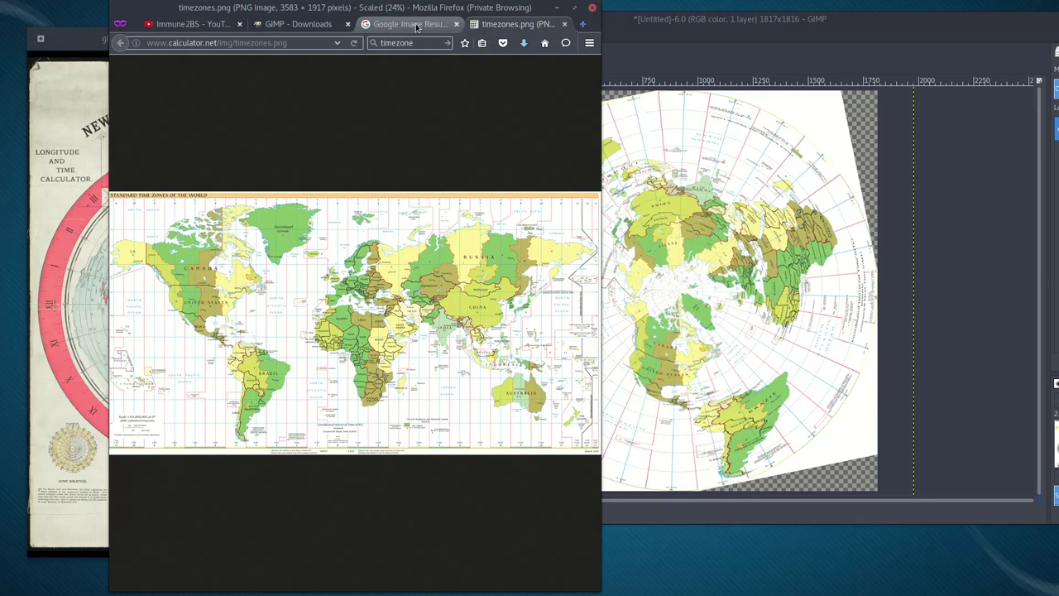
- Search Google Images for 'global', then bring the Gleason map viewer and GIMP back to front
{"action": "left_click", "coordinate": [415, 25]}
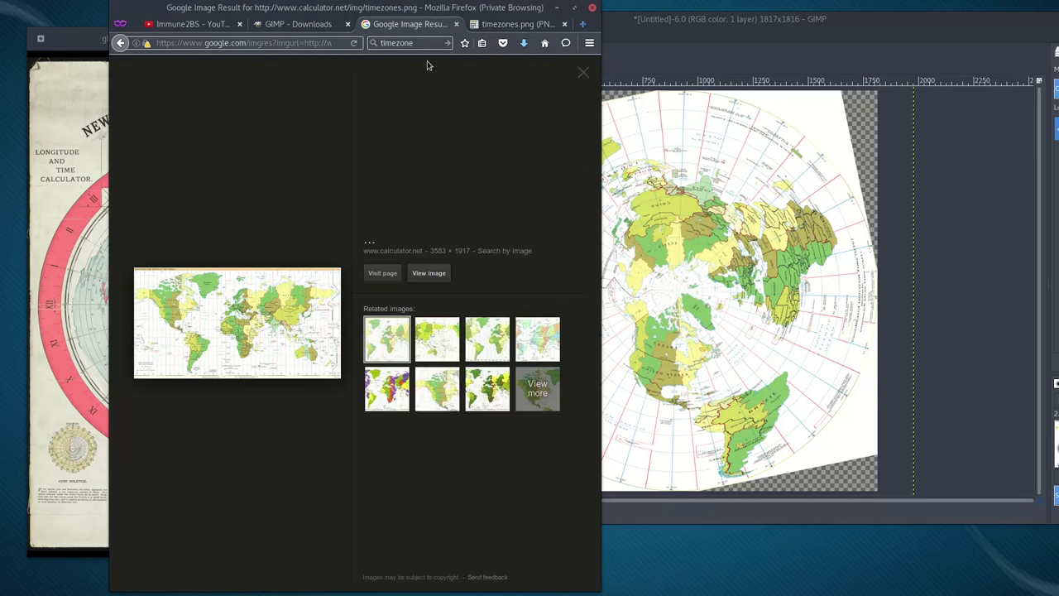
{"action": "left_click", "coordinate": [401, 44]}
{"action": "type", "text": "global"}
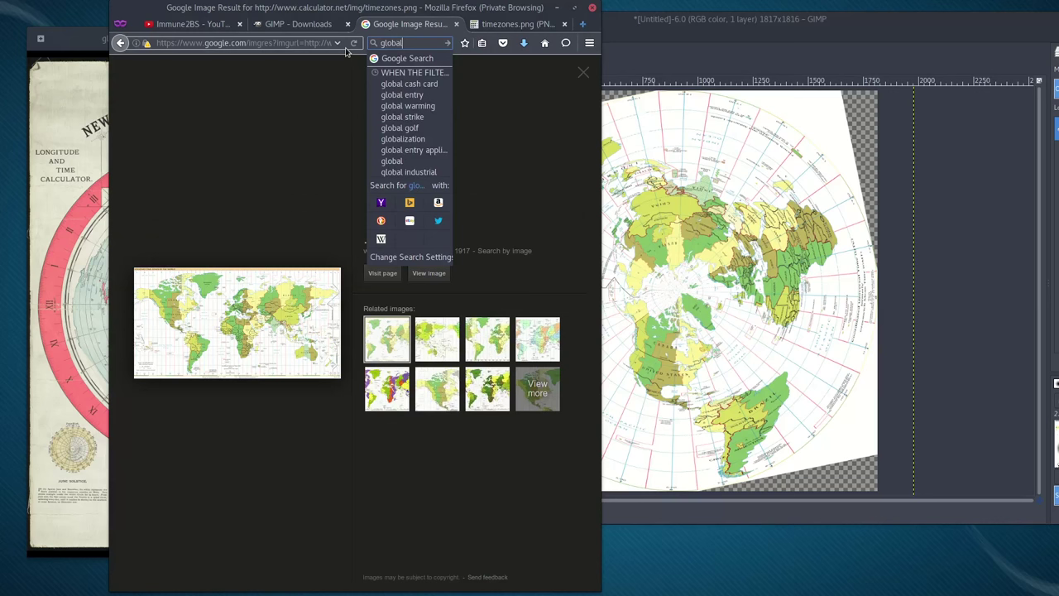
{"action": "key", "text": "Return"}
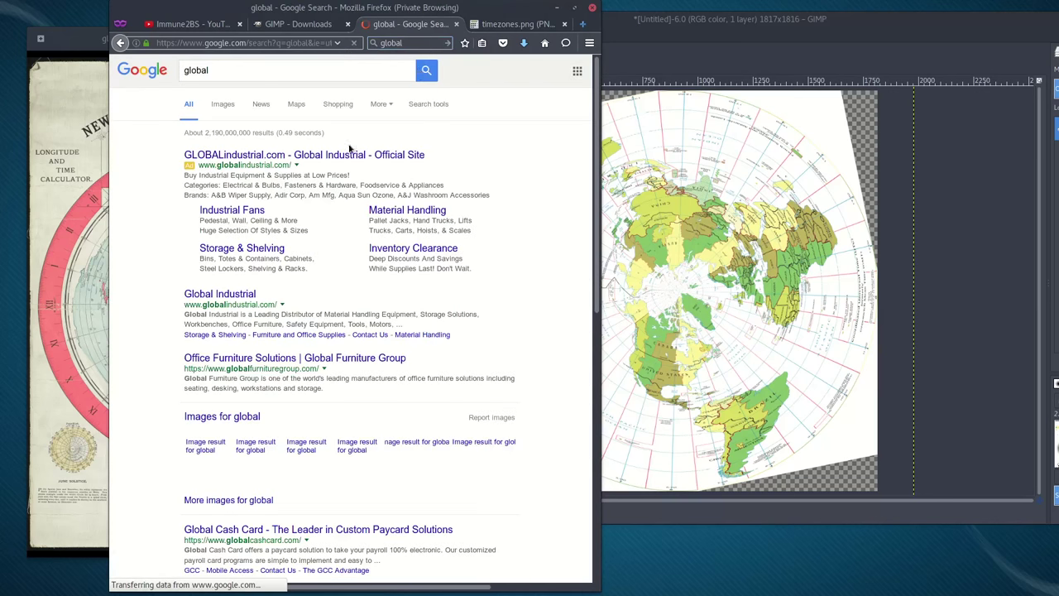
{"action": "left_click", "coordinate": [222, 105]}
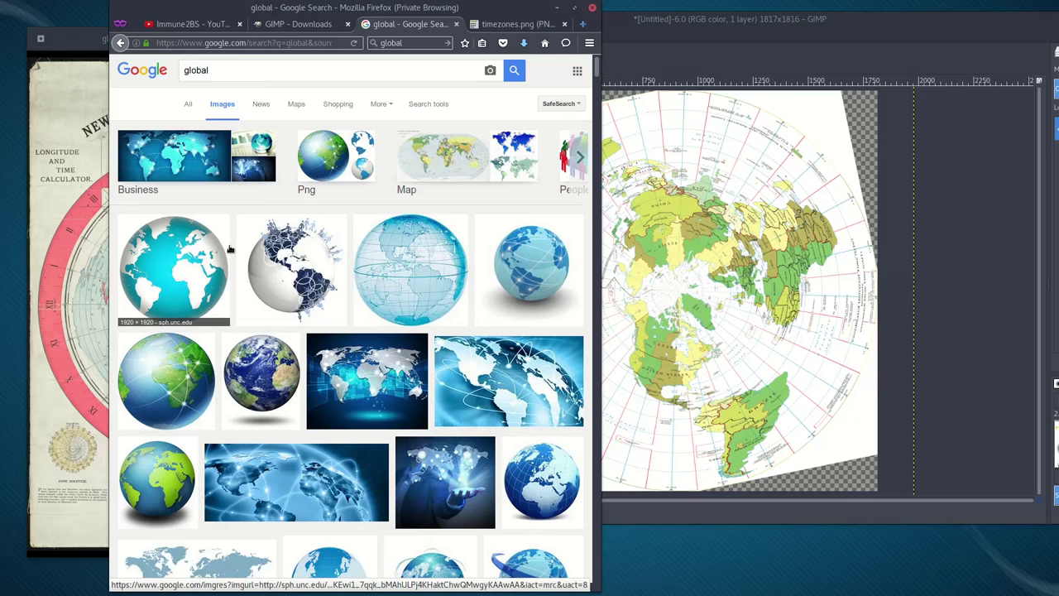
{"action": "left_click", "coordinate": [73, 56]}
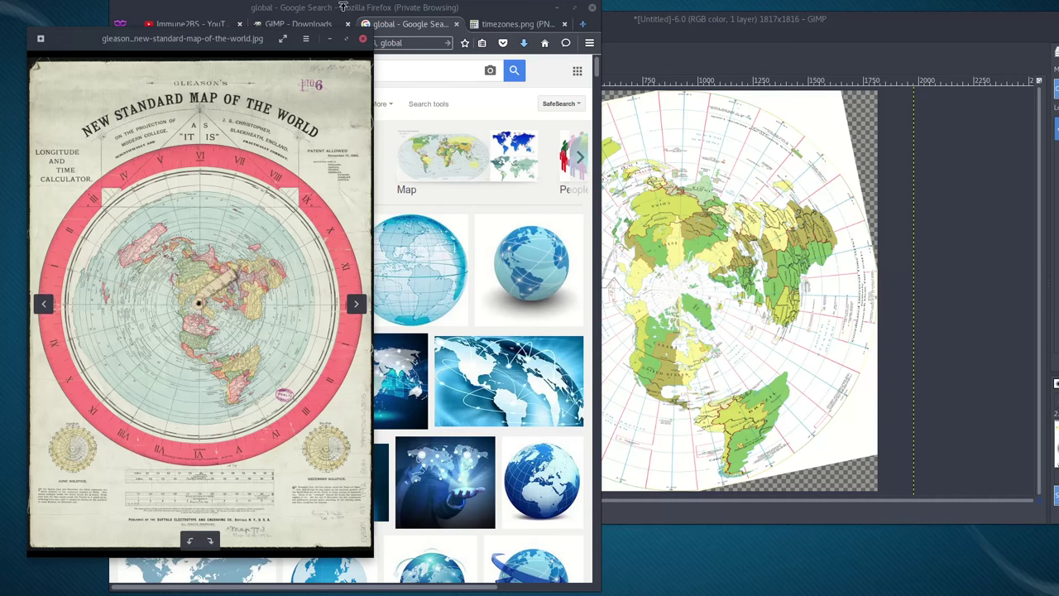
{"action": "left_click", "coordinate": [665, 35]}
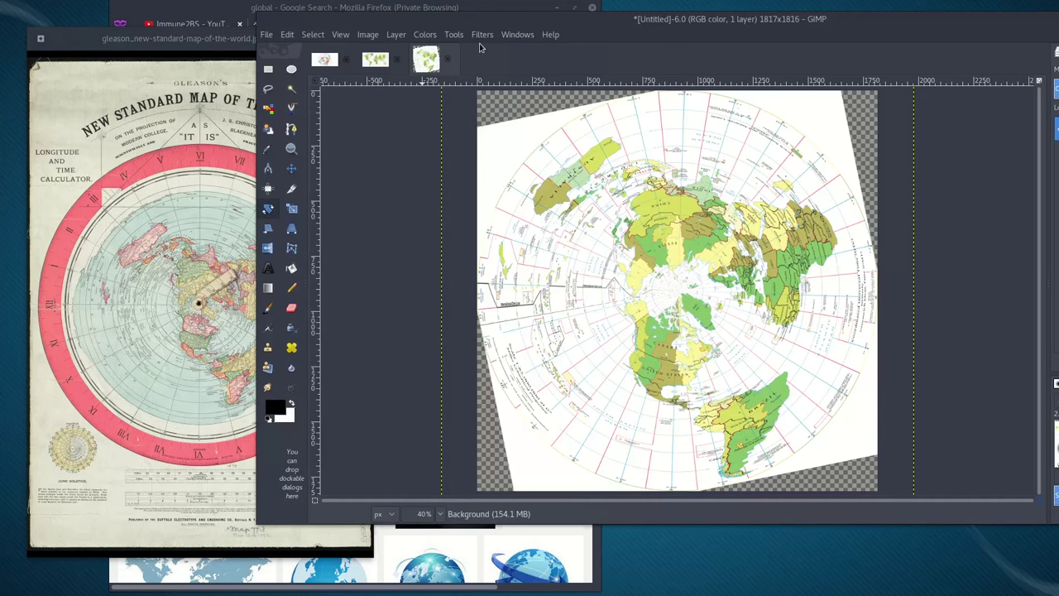
- Close the Untitled and timezones images, discarding changes to both
{"action": "left_click", "coordinate": [448, 59]}
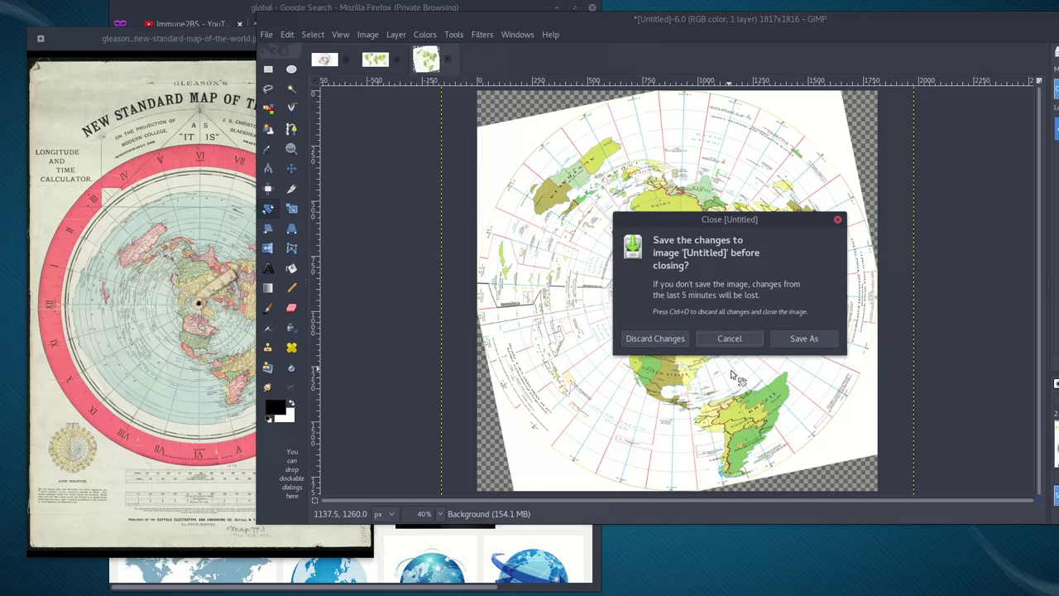
{"action": "left_click", "coordinate": [655, 339]}
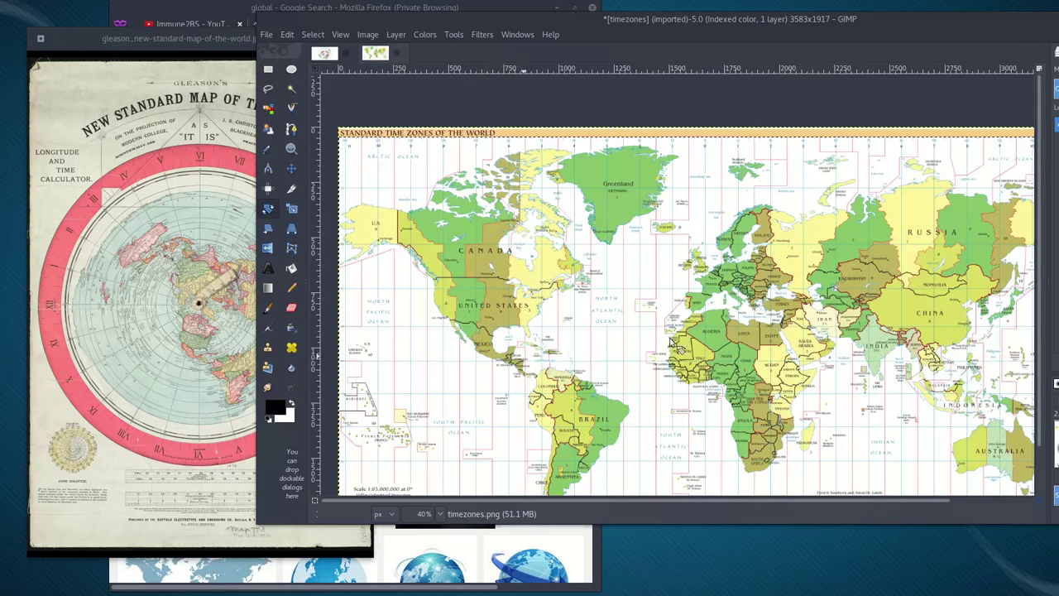
{"action": "left_click", "coordinate": [396, 53]}
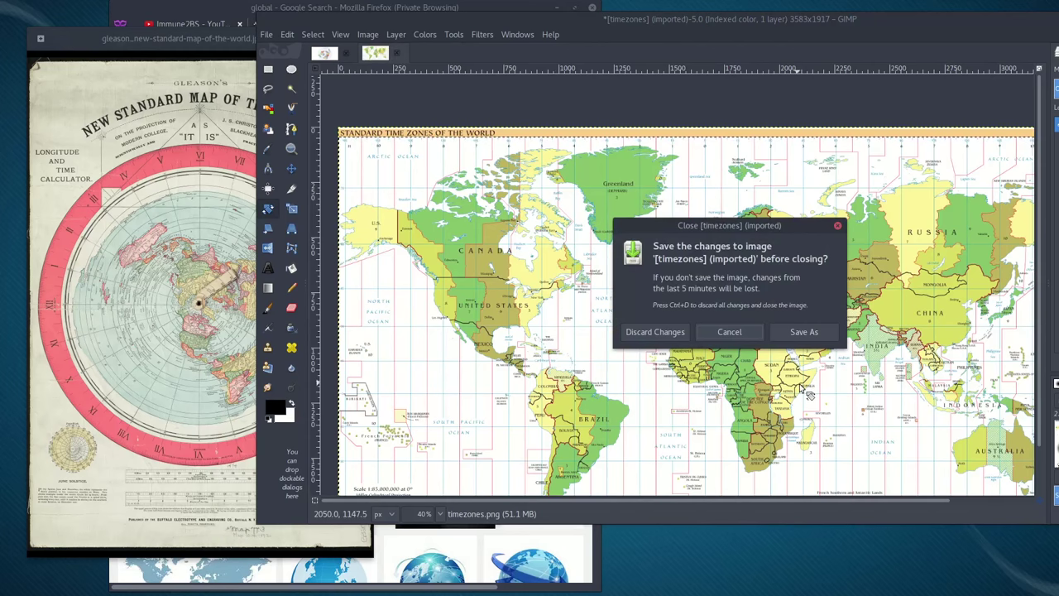
{"action": "left_click", "coordinate": [655, 332]}
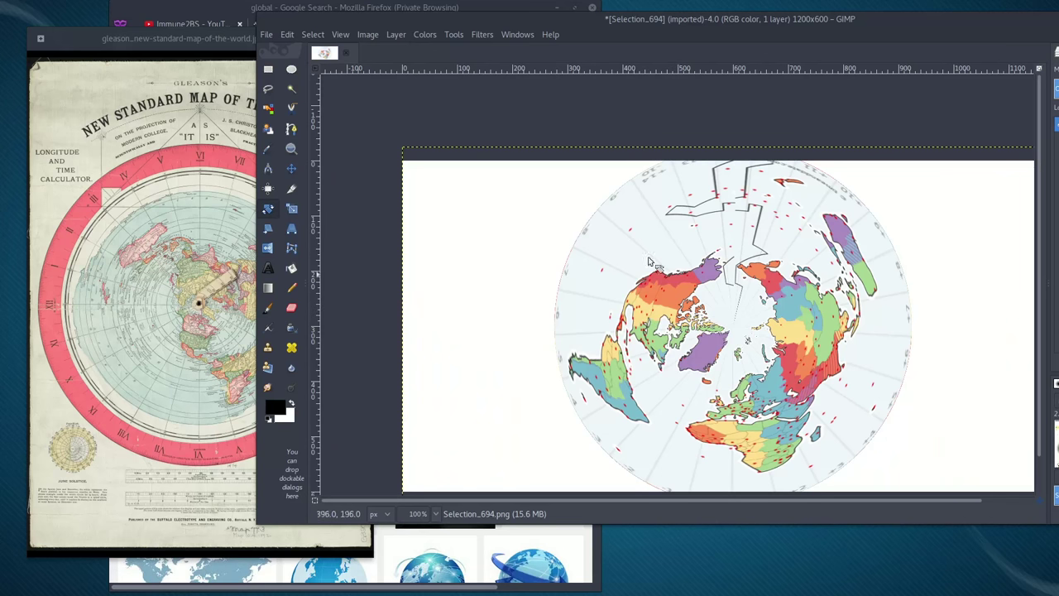
{"action": "scroll", "coordinate": [638, 237], "scroll_direction": "down", "scroll_amount": 1}
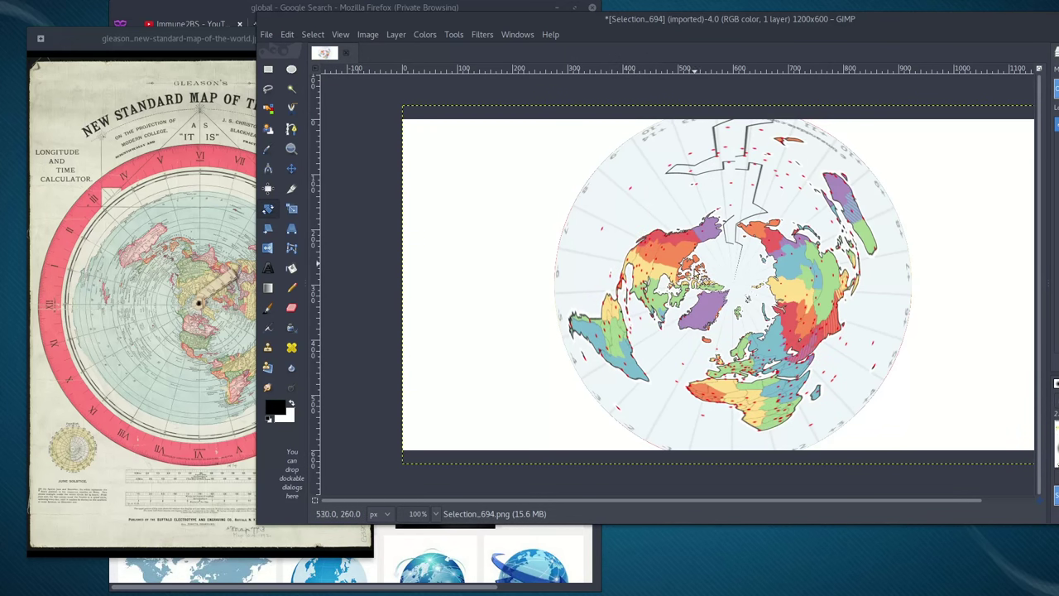
- Zealous-crop the polar map and shift the GIMP window slightly left
{"action": "left_click", "coordinate": [374, 38]}
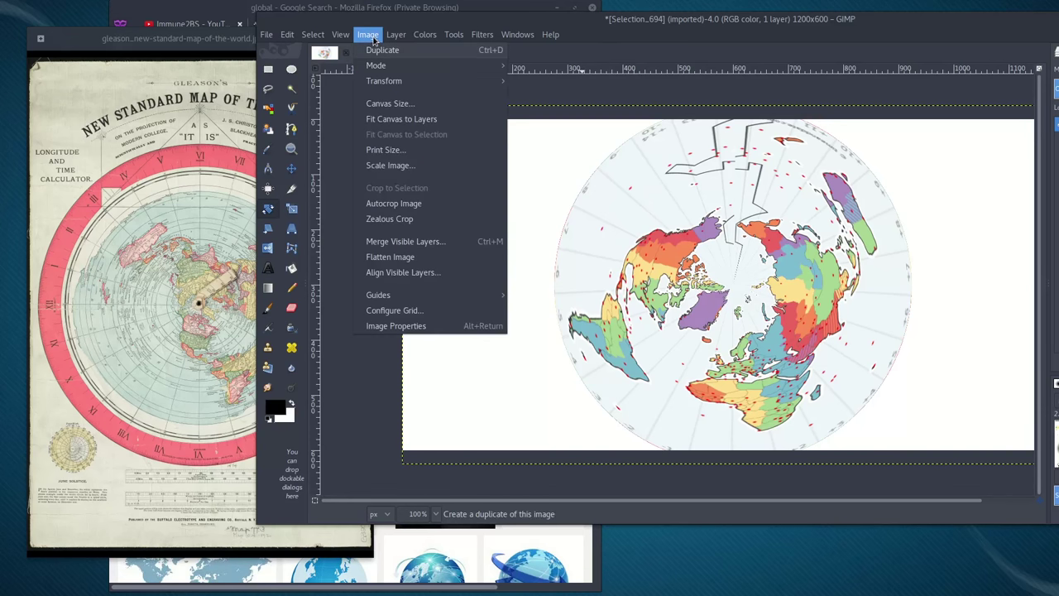
{"action": "left_click", "coordinate": [385, 219]}
{"action": "left_click_drag", "start_coordinate": [710, 26], "coordinate": [683, 21]}
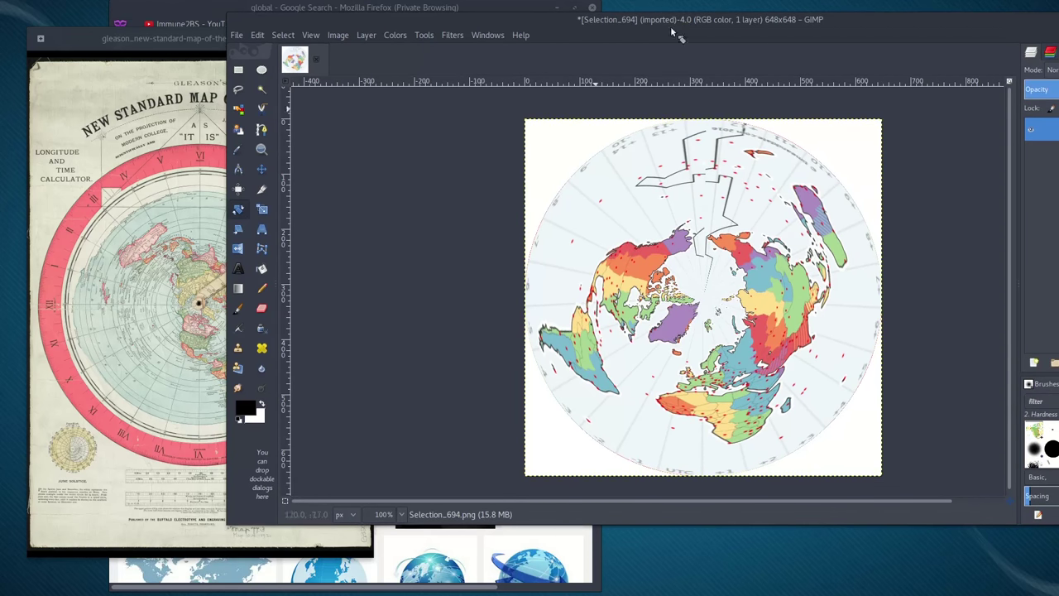
- Preview a Map Object sphere with transparent background, cancel it, and undo back to the flat map
{"action": "left_click", "coordinate": [450, 36]}
{"action": "mouse_move", "coordinate": [474, 278]}
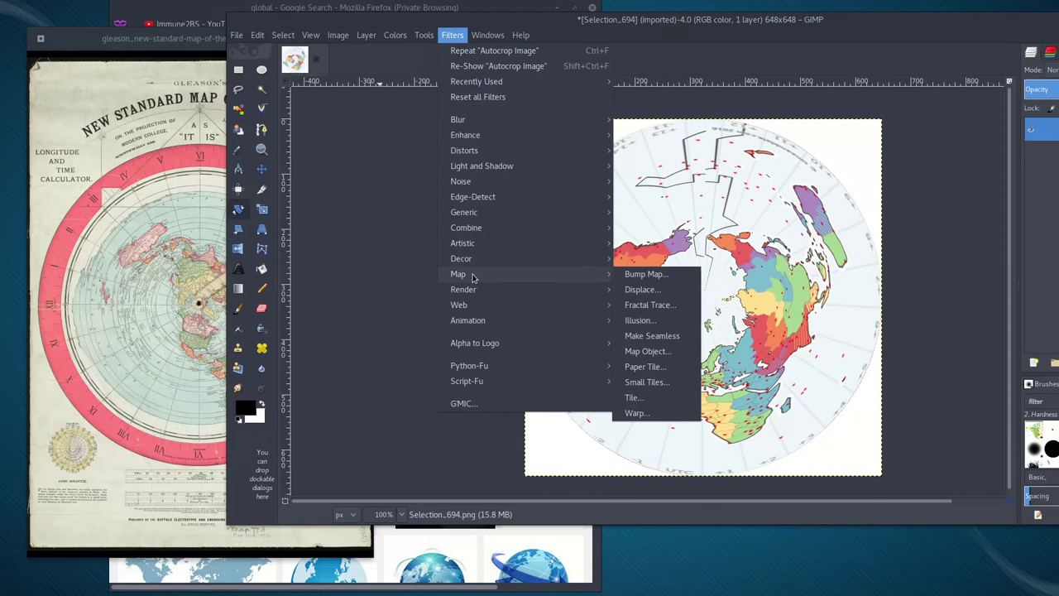
{"action": "left_click", "coordinate": [652, 354]}
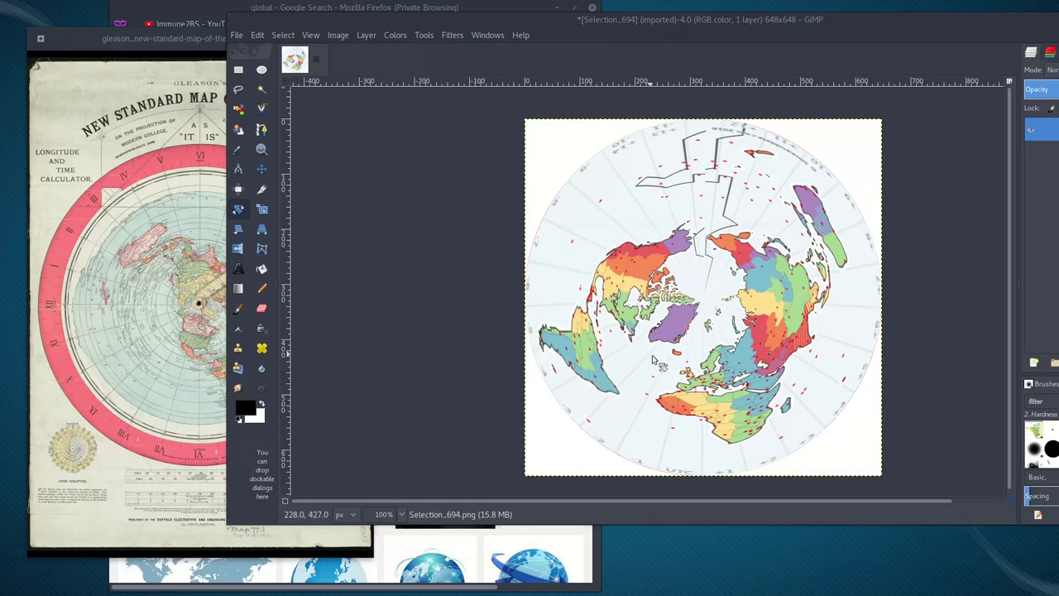
{"action": "left_click", "coordinate": [769, 172]}
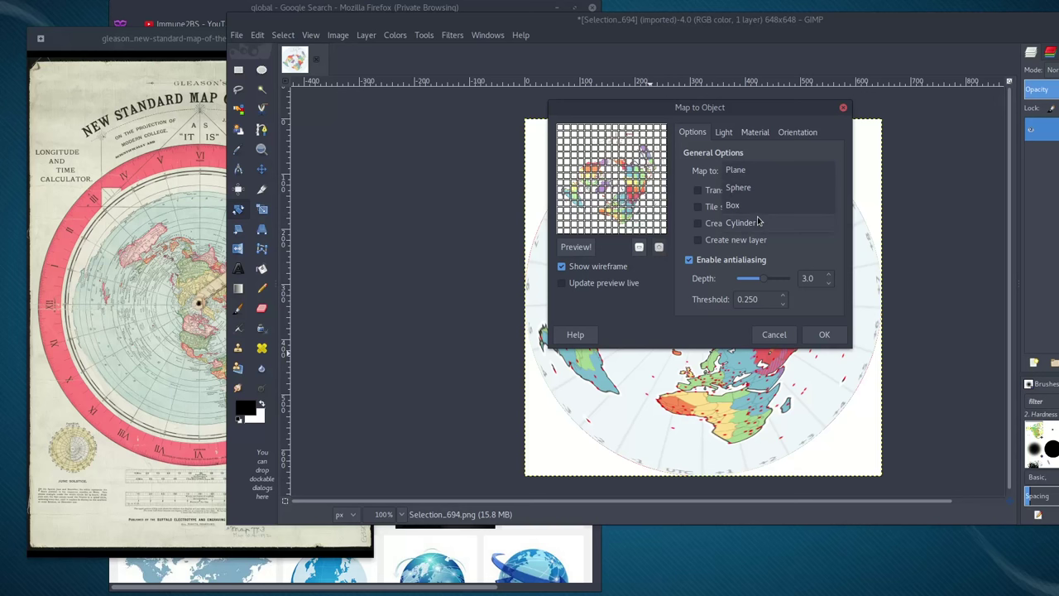
{"action": "left_click", "coordinate": [756, 189]}
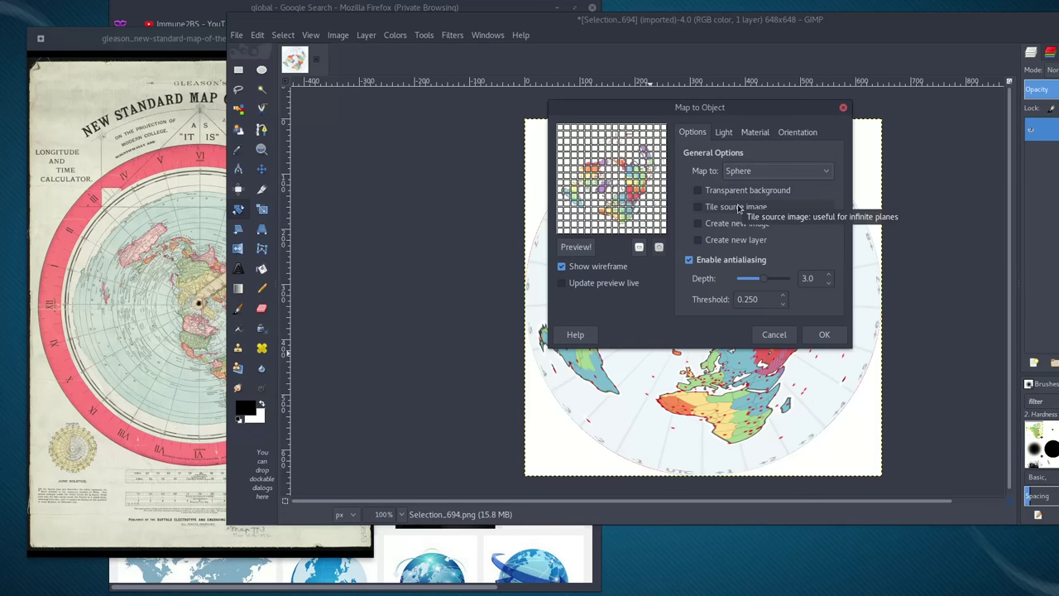
{"action": "left_click", "coordinate": [734, 191]}
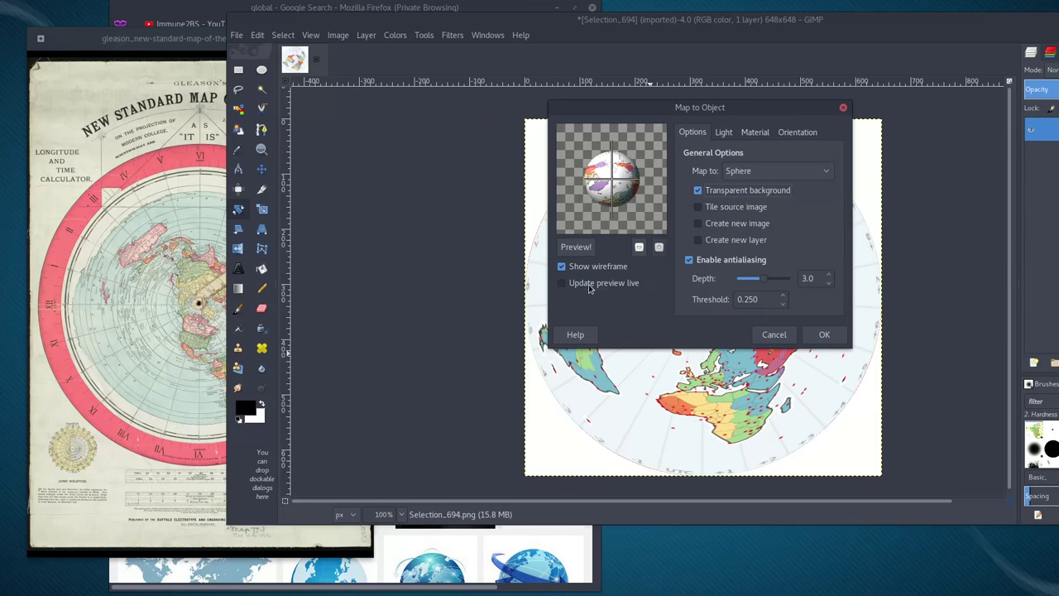
{"action": "left_click", "coordinate": [764, 137]}
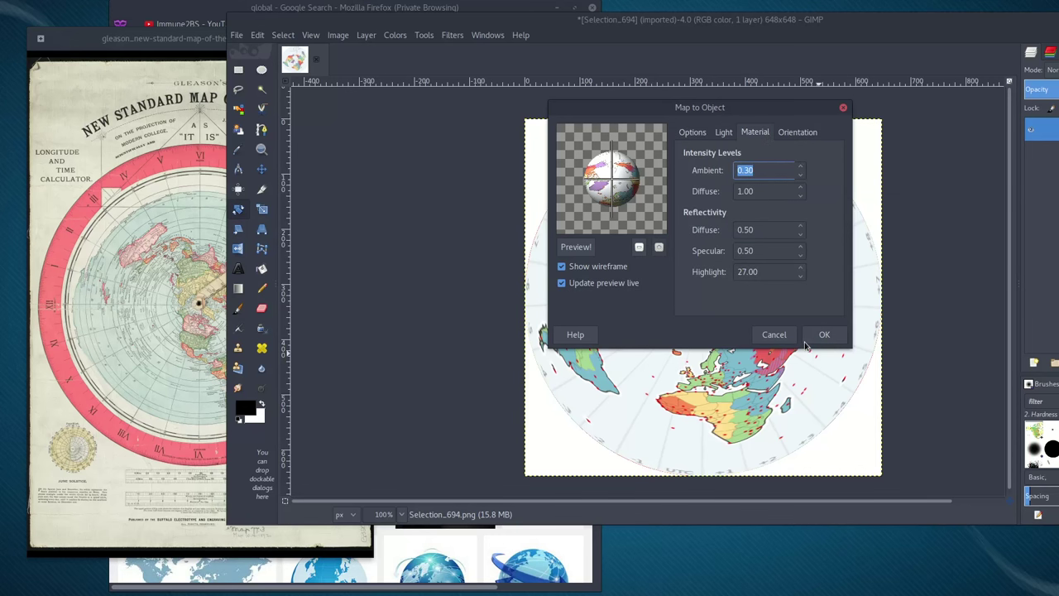
{"action": "left_click", "coordinate": [774, 334]}
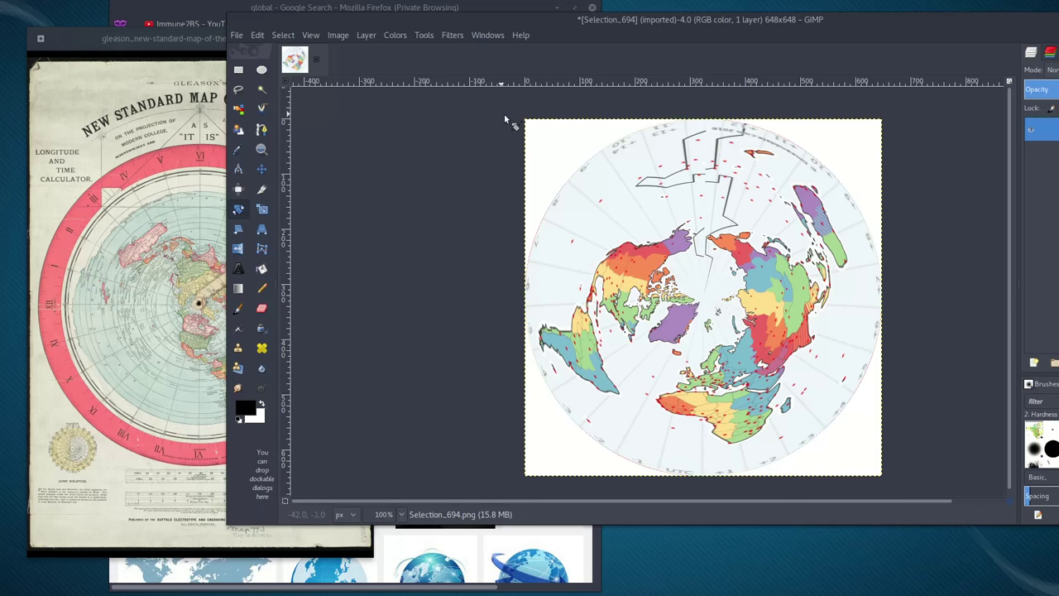
{"action": "key", "text": "ctrl+z"}
{"action": "key", "text": "ctrl+z"}
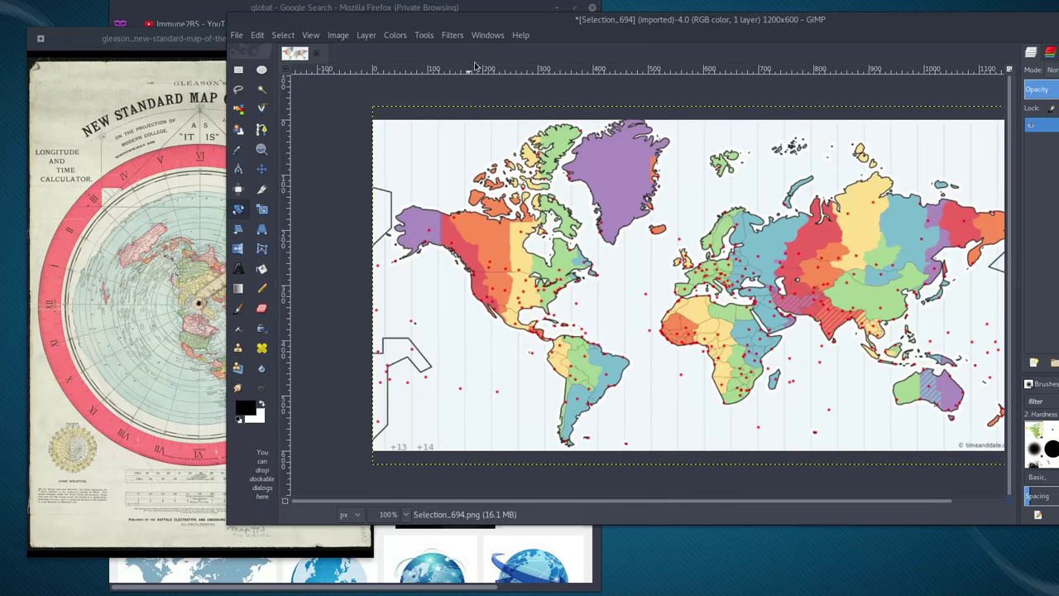
- Browse the Filters menu without choosing anything and move the GIMP window further left
{"action": "left_click", "coordinate": [451, 37]}
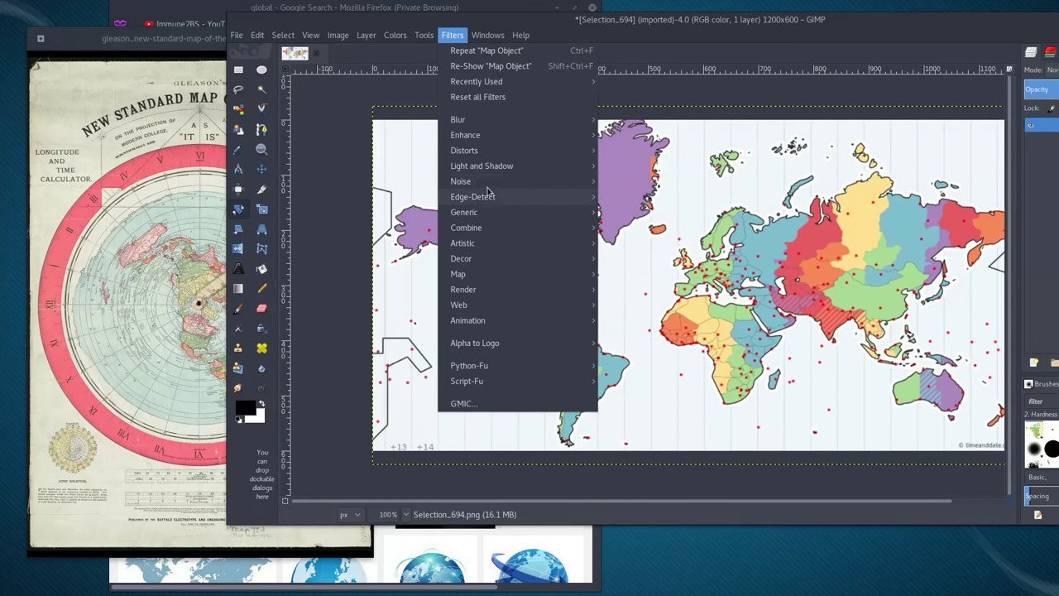
{"action": "mouse_move", "coordinate": [489, 203]}
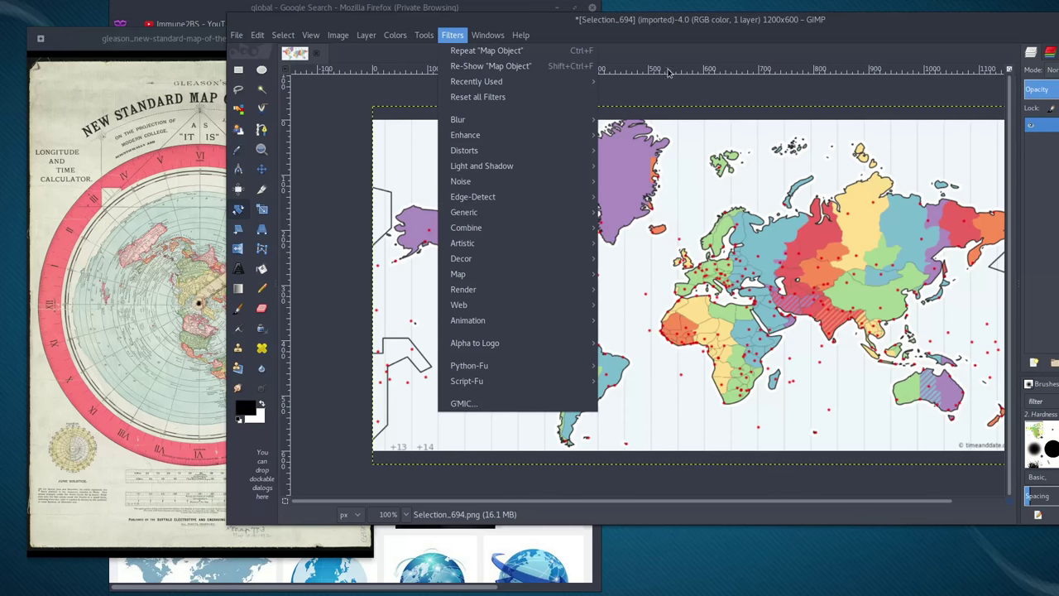
{"action": "left_click", "coordinate": [589, 19]}
{"action": "left_click_drag", "start_coordinate": [642, 23], "coordinate": [487, 29]}
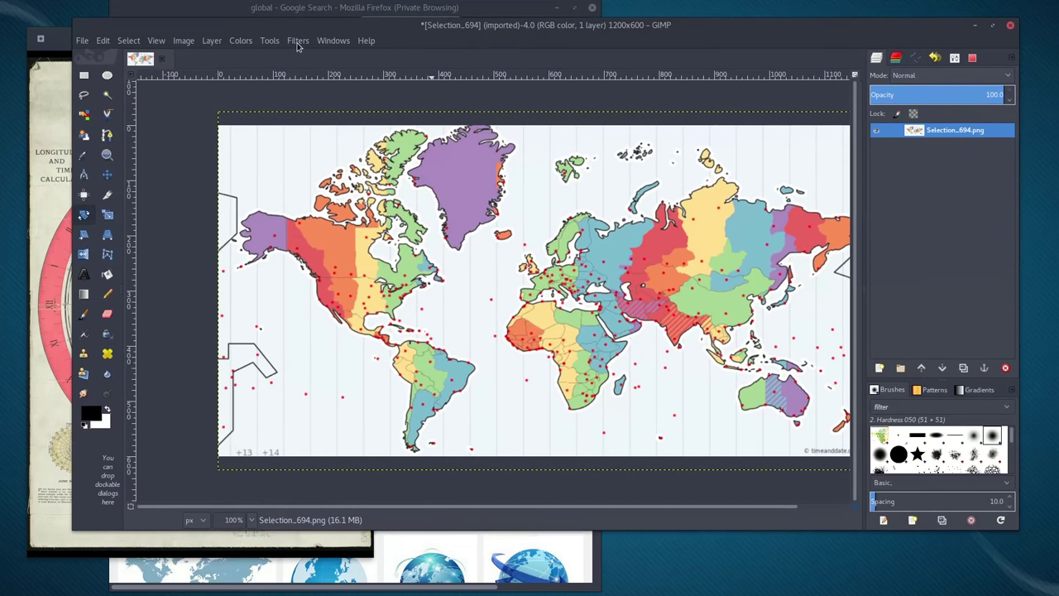
{"action": "left_click", "coordinate": [298, 41]}
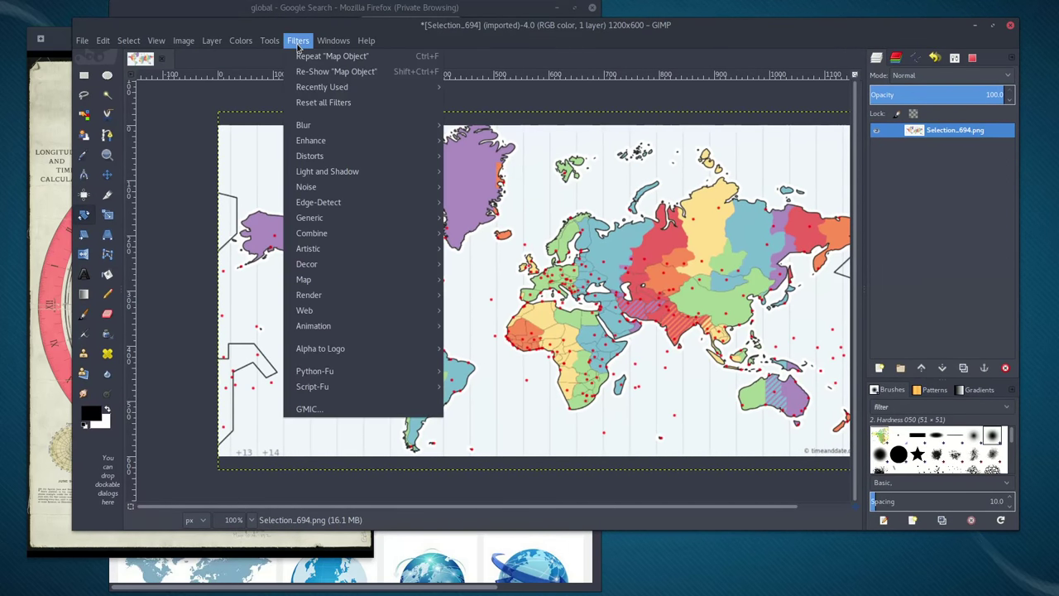
{"action": "left_click", "coordinate": [542, 35]}
- Close the time-zone map without saving and raise the Gleason map viewer
{"action": "left_click", "coordinate": [161, 61]}
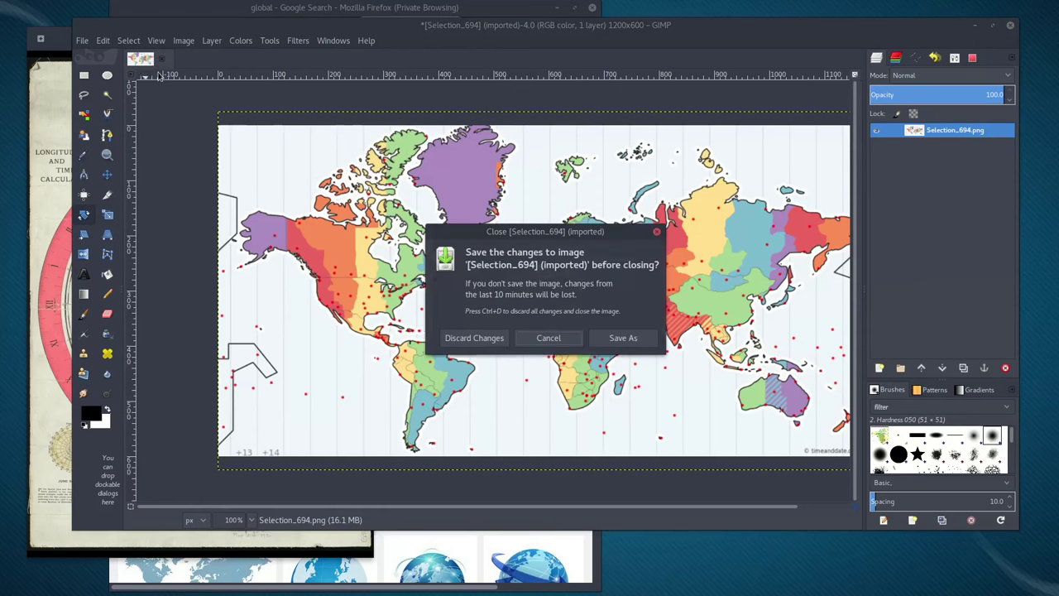
{"action": "left_click", "coordinate": [486, 341]}
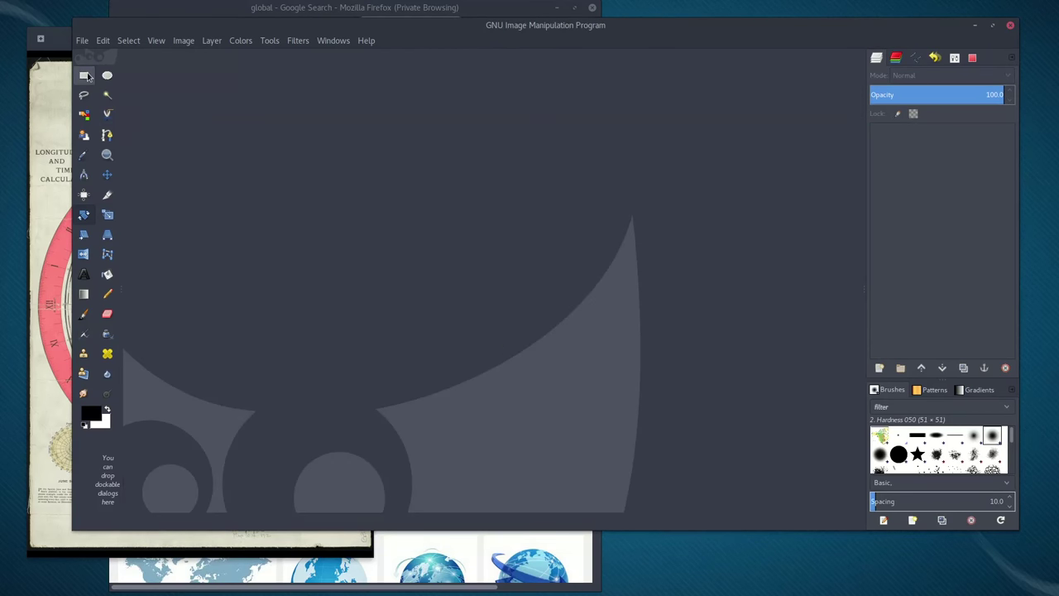
{"action": "left_click", "coordinate": [58, 40]}
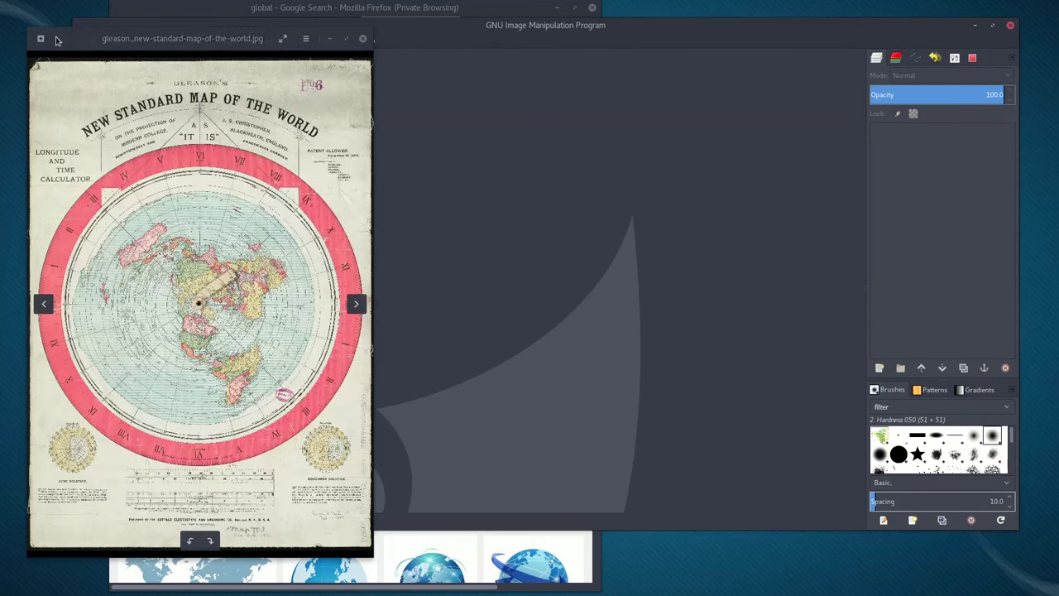
- Open the Gleason map in GIMP from the viewer, accepting the RGB conversion
{"action": "left_click", "coordinate": [305, 38]}
{"action": "left_click", "coordinate": [322, 86]}
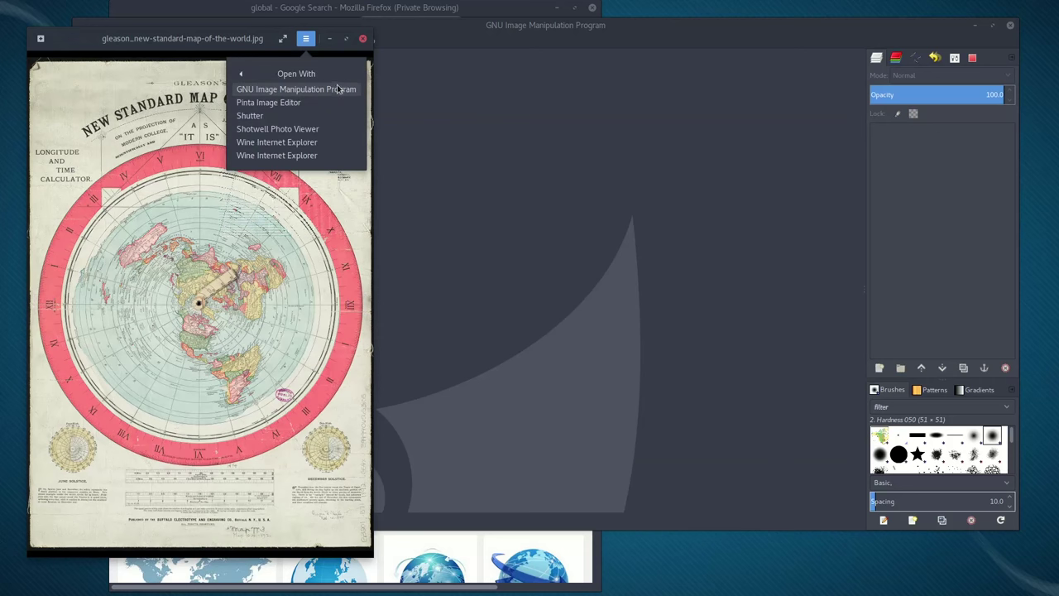
{"action": "left_click", "coordinate": [331, 90]}
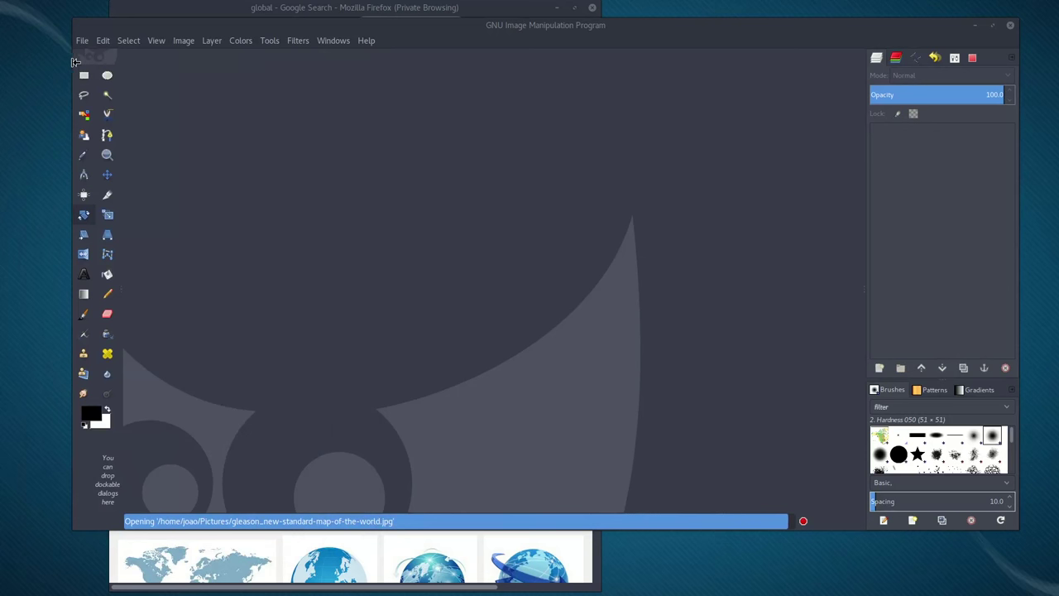
{"action": "left_click", "coordinate": [634, 260]}
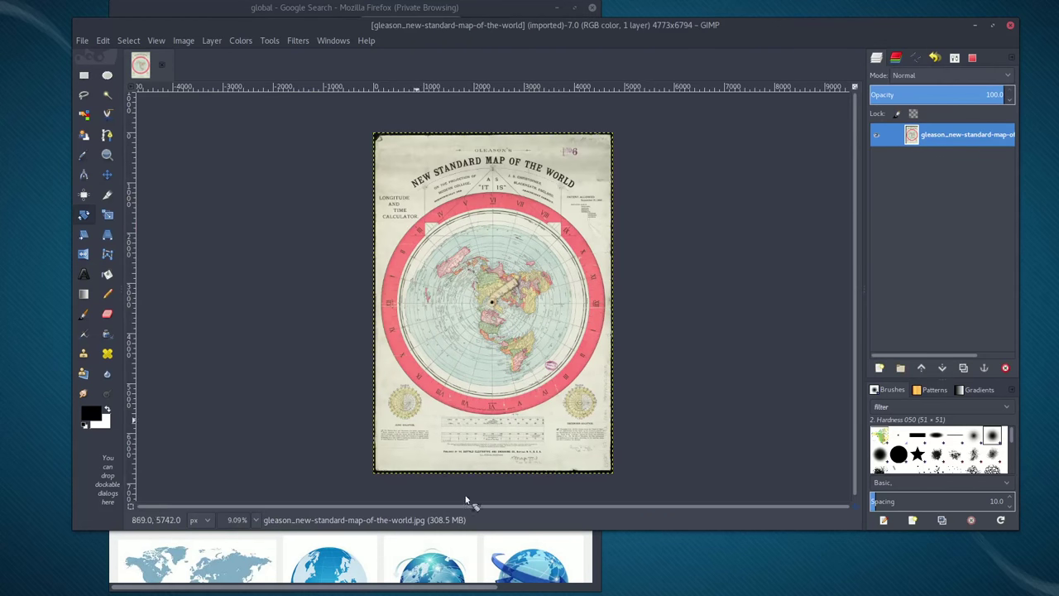
- Make the GIMP window taller, zoom to 20%, and show the Ellipse Select tool options
{"action": "left_click_drag", "start_coordinate": [628, 537], "coordinate": [628, 584]}
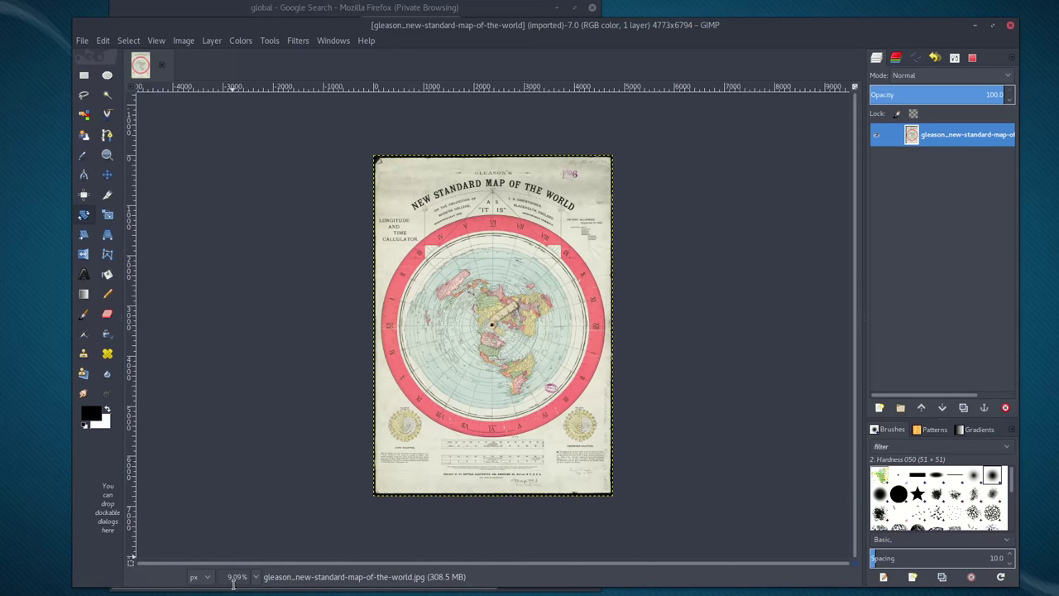
{"action": "type", "text": "5"}
{"action": "key", "text": "Return"}
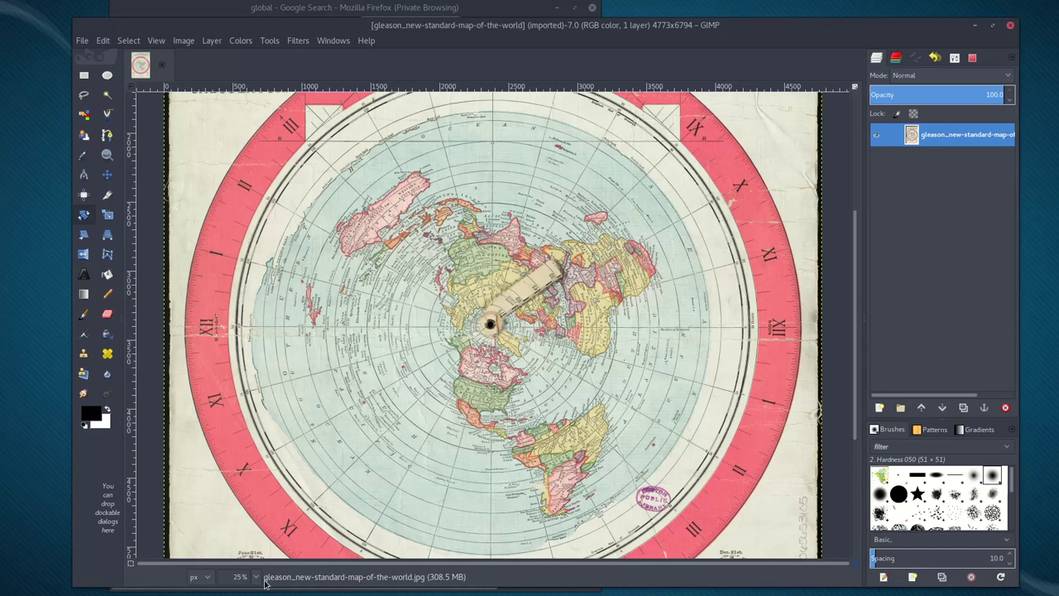
{"action": "type", "text": "20"}
{"action": "key", "text": "Return"}
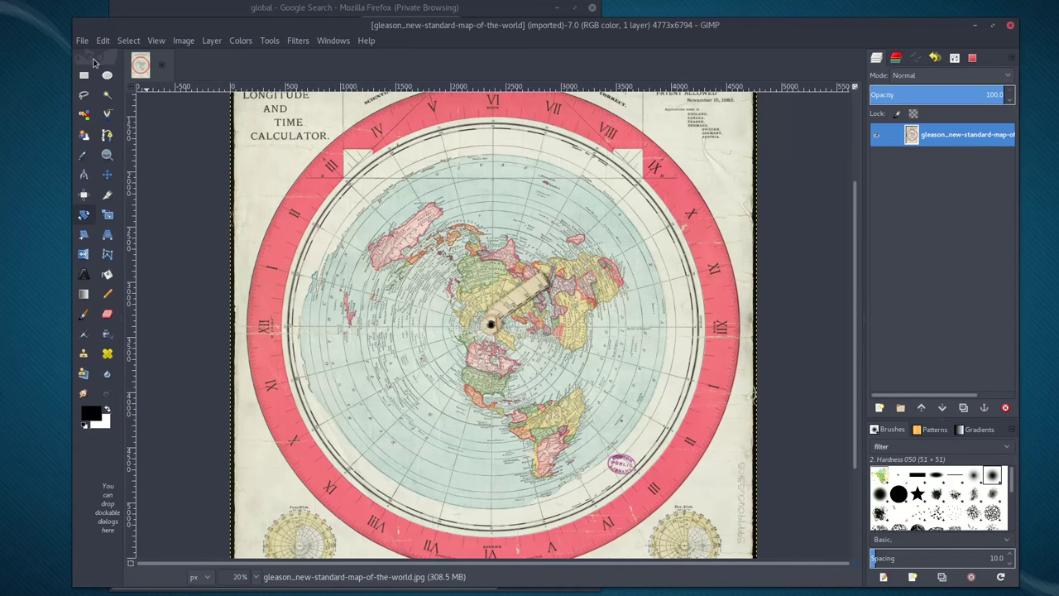
{"action": "left_click", "coordinate": [956, 59]}
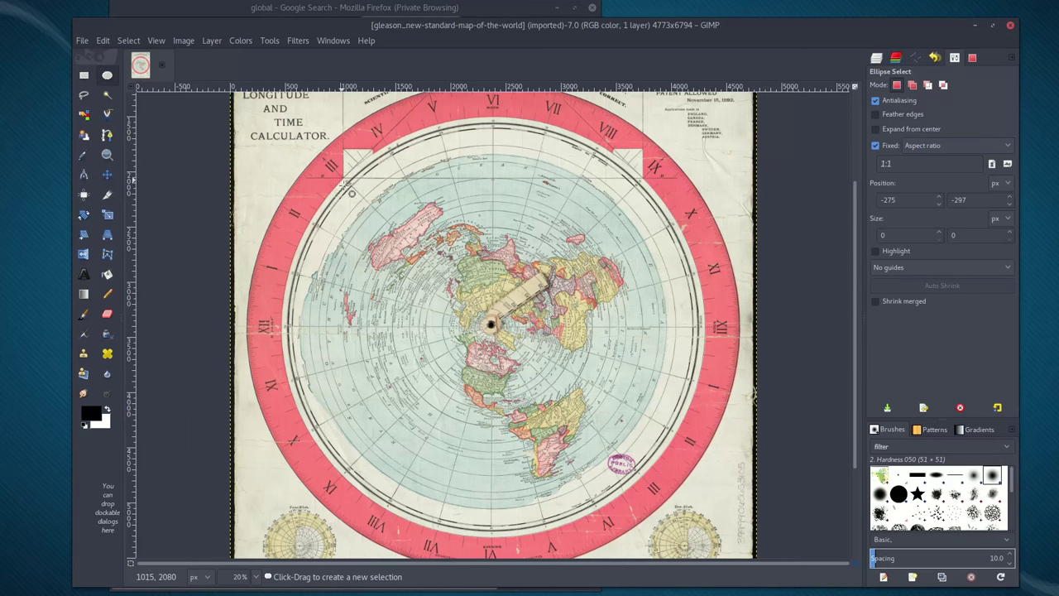
- Draw a 3705×3705 circle selection at 535,1565 around the disc and commit it
{"action": "left_click", "coordinate": [351, 186]}
{"action": "left_click_drag", "start_coordinate": [351, 186], "coordinate": [687, 517]}
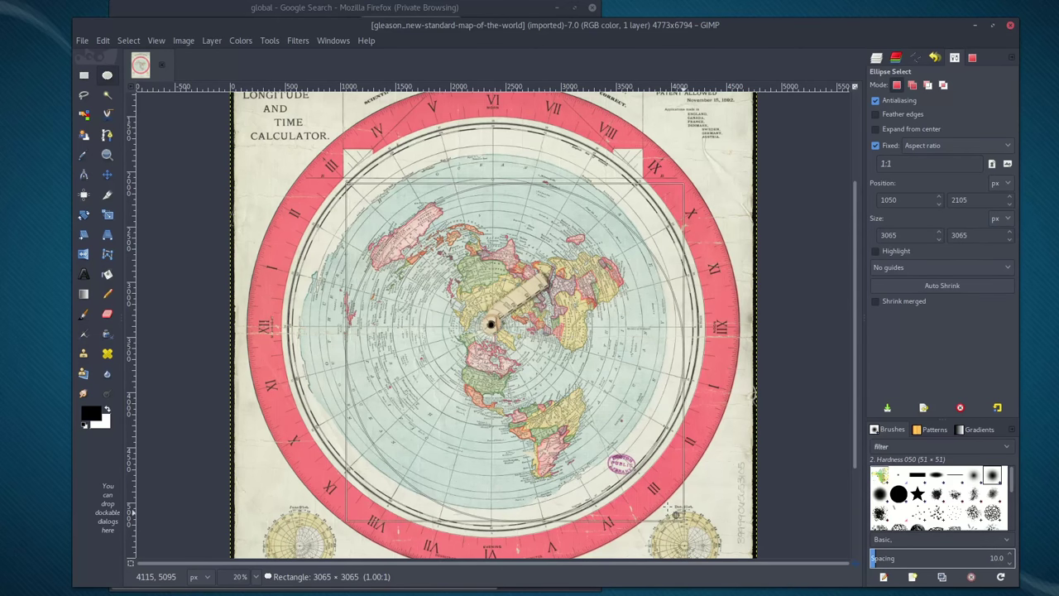
{"action": "left_click_drag", "start_coordinate": [354, 183], "coordinate": [333, 141]}
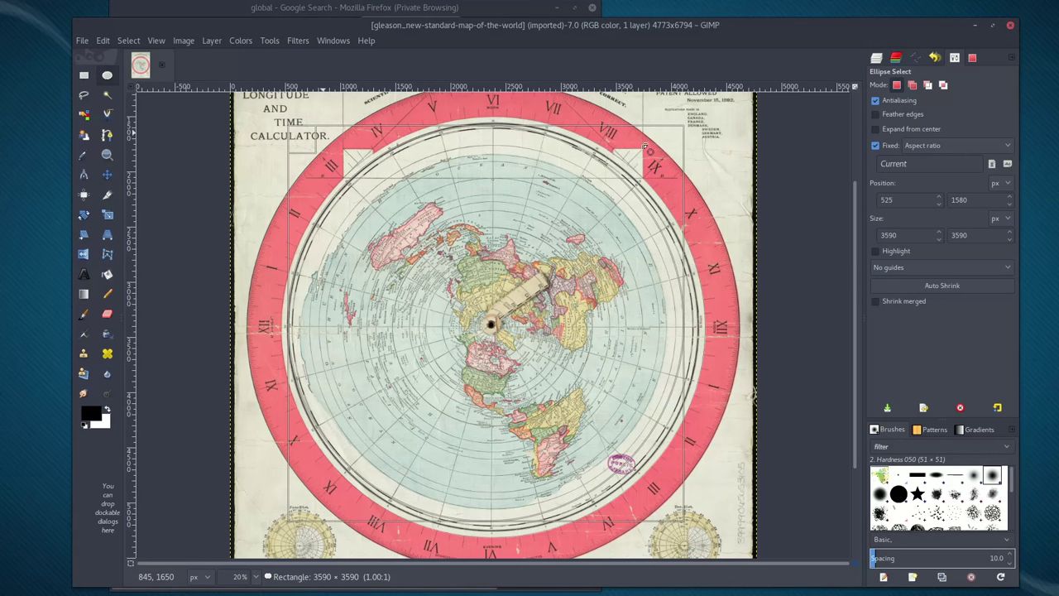
{"action": "left_click_drag", "start_coordinate": [496, 287], "coordinate": [513, 283]}
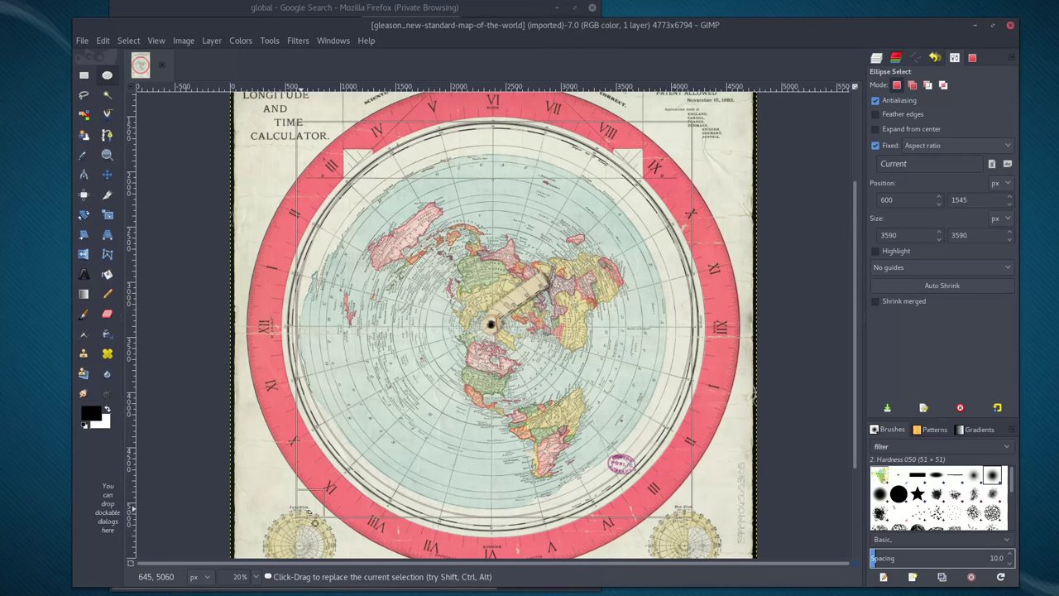
{"action": "left_click_drag", "start_coordinate": [316, 519], "coordinate": [312, 534]}
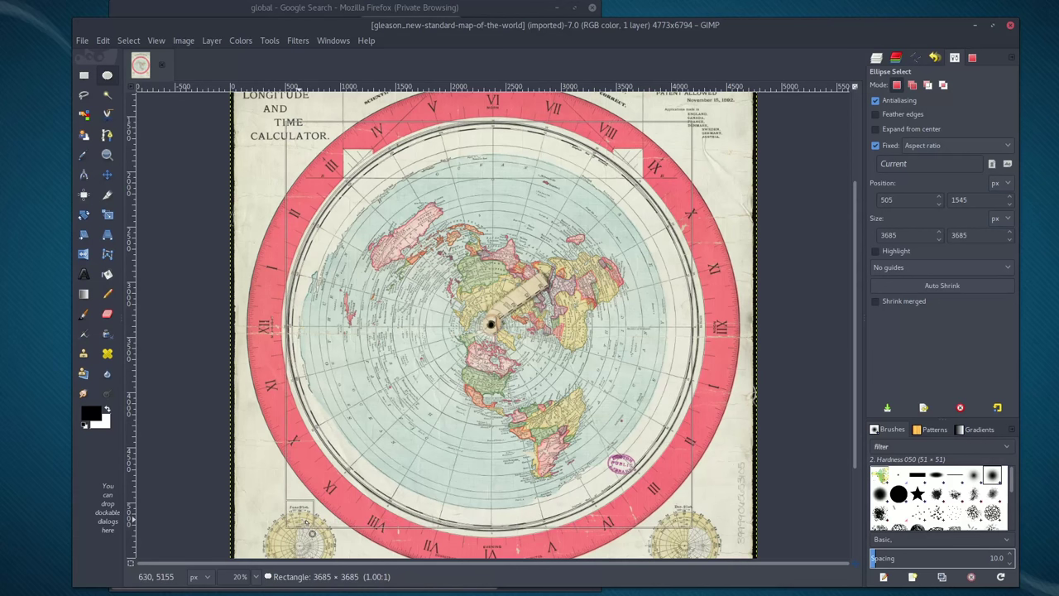
{"action": "left_click_drag", "start_coordinate": [450, 289], "coordinate": [461, 315]}
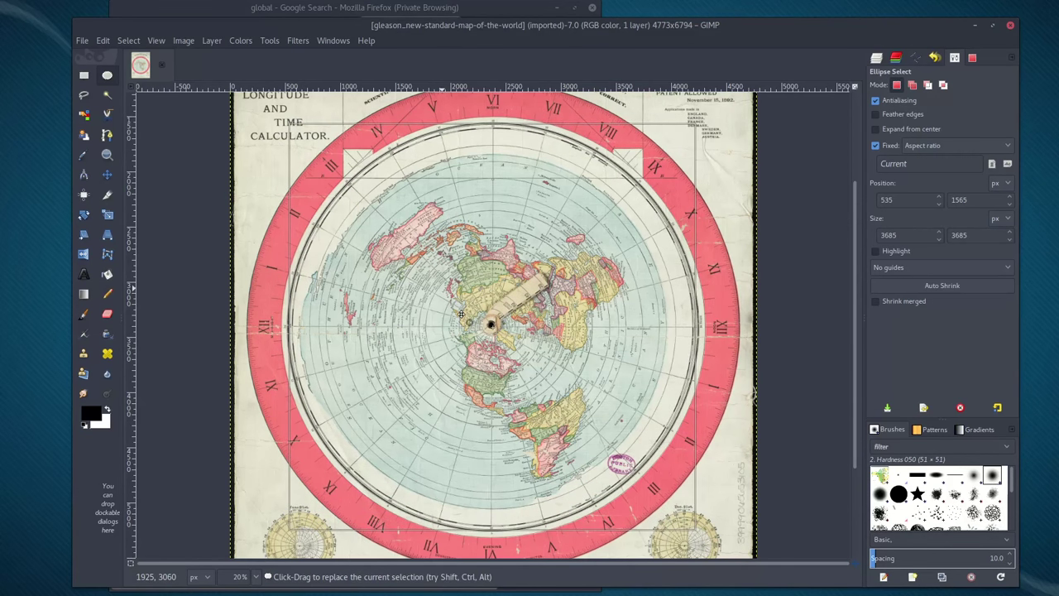
{"action": "left_click_drag", "start_coordinate": [687, 527], "coordinate": [691, 529]}
{"action": "key", "text": "Return"}
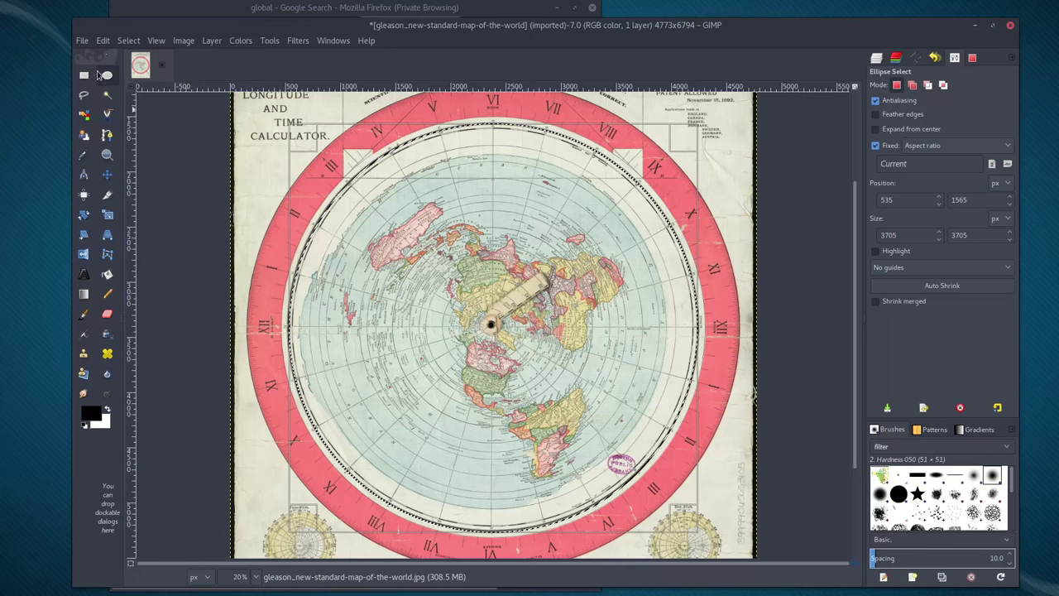
{"action": "left_click", "coordinate": [102, 40]}
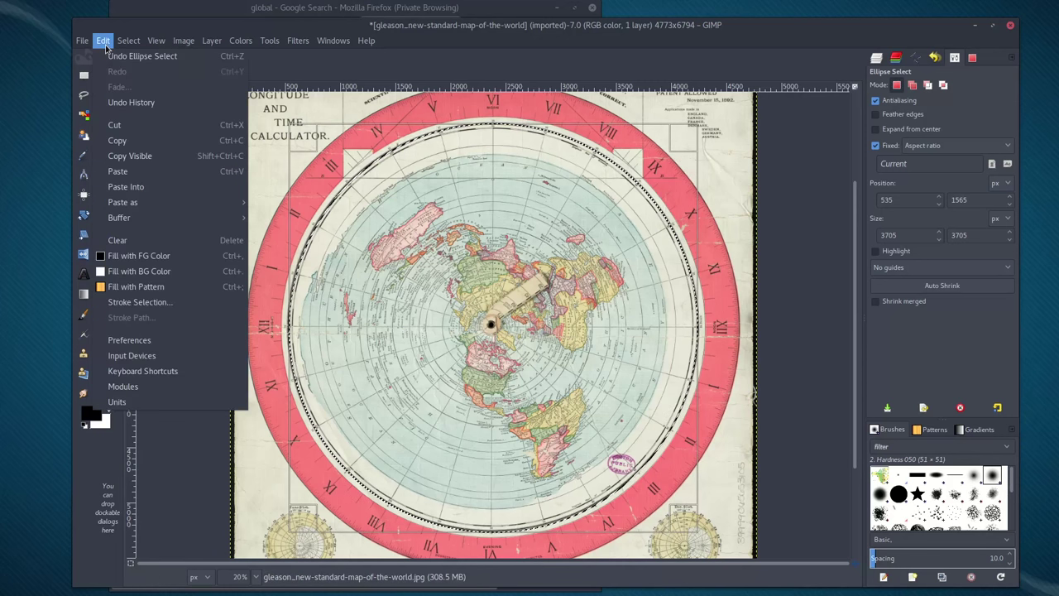
- Copy the circular disc and create a new image of the same 4773×6794 size
{"action": "left_click", "coordinate": [118, 141]}
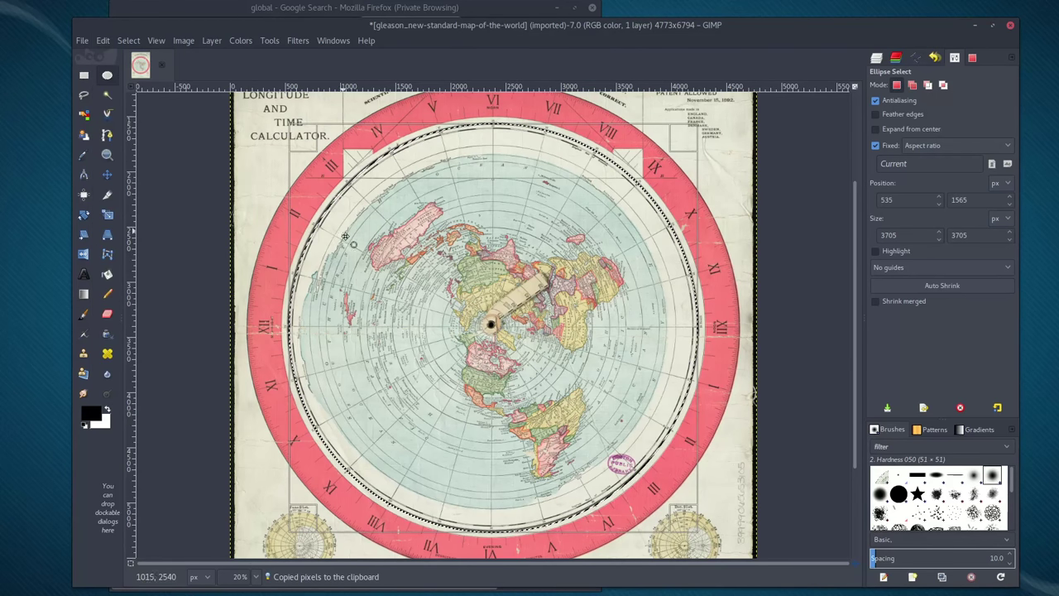
{"action": "left_click", "coordinate": [82, 41]}
{"action": "left_click", "coordinate": [102, 65]}
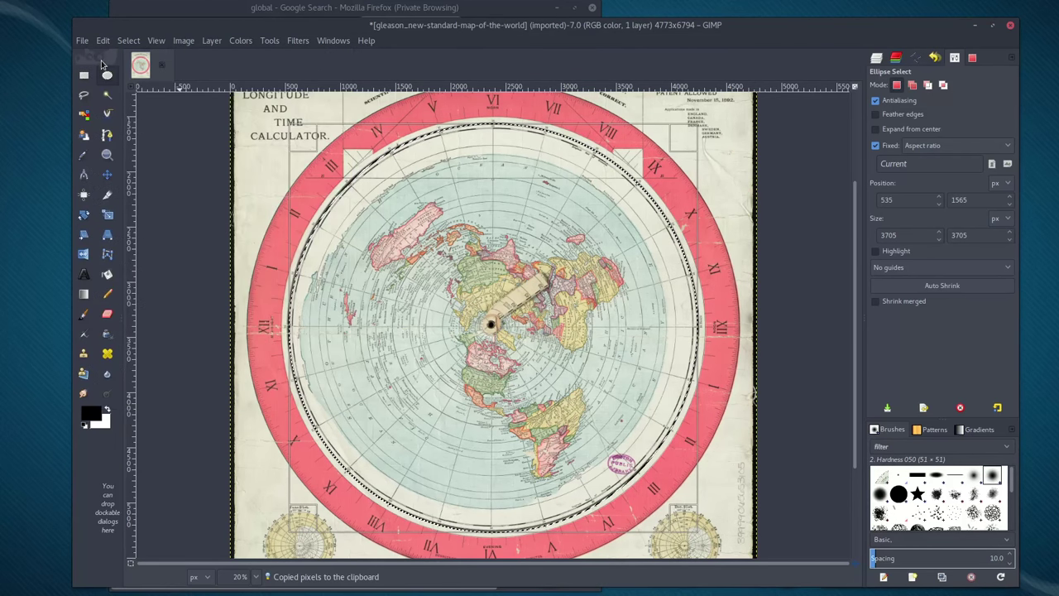
{"action": "left_click", "coordinate": [238, 316]}
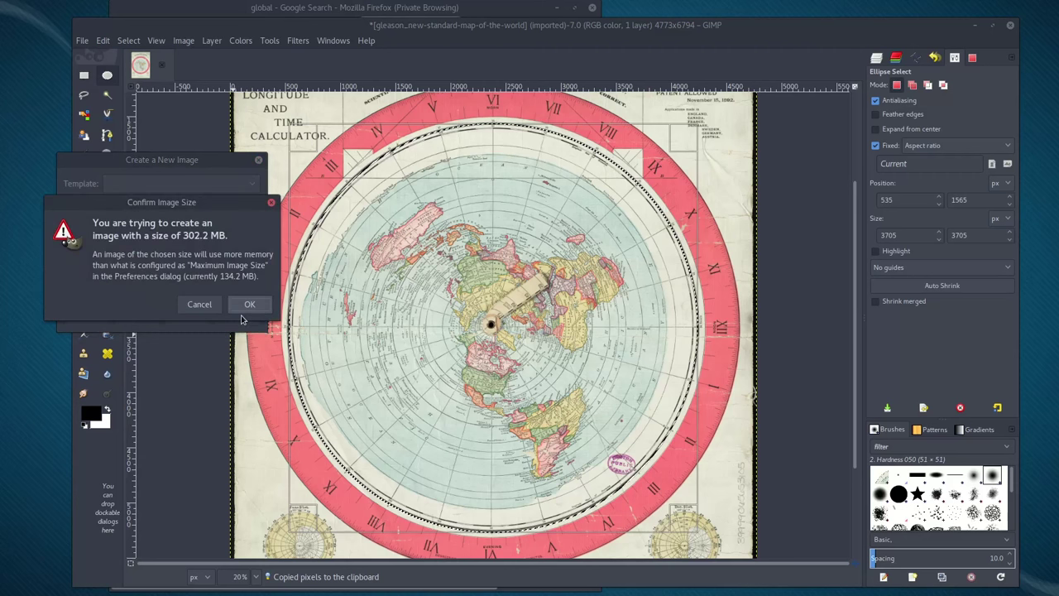
{"action": "left_click", "coordinate": [249, 304]}
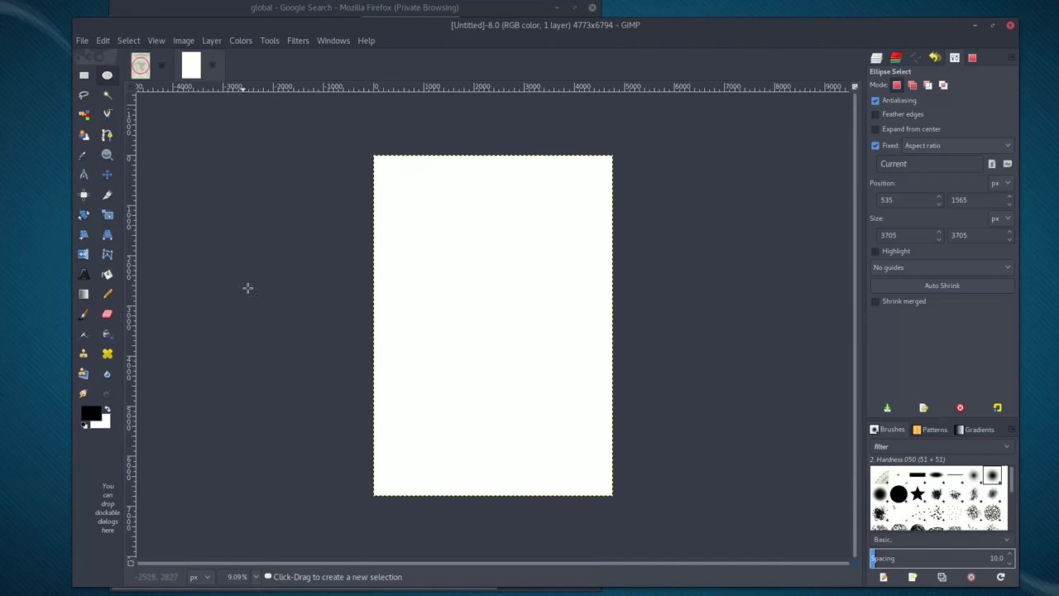
- Add an alpha channel, clear the layer to transparency, and paste the disc in
{"action": "left_click", "coordinate": [218, 43]}
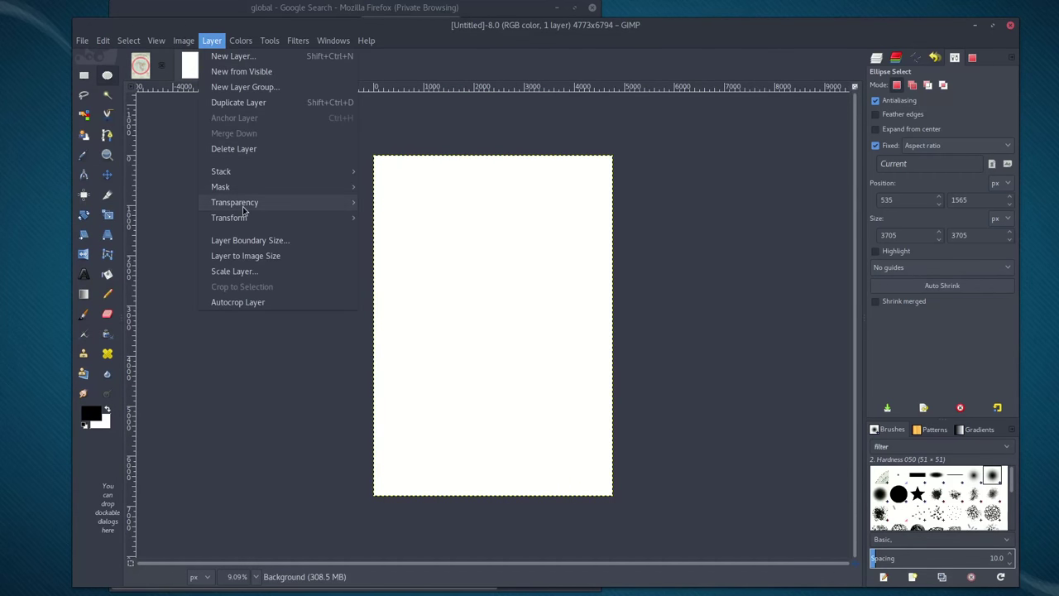
{"action": "mouse_move", "coordinate": [288, 206]}
{"action": "left_click", "coordinate": [395, 209]}
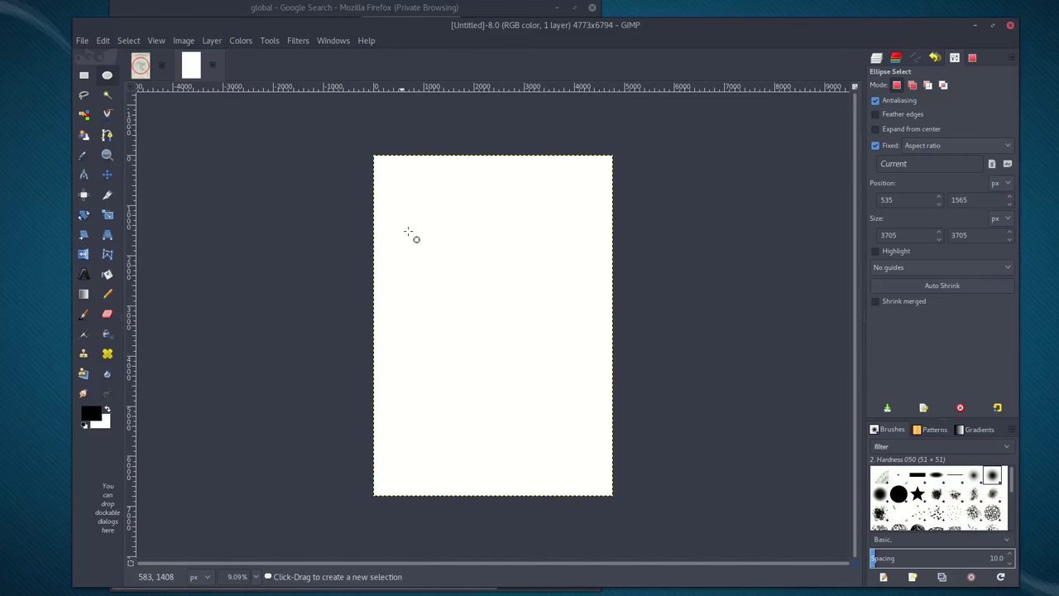
{"action": "key", "text": "Delete"}
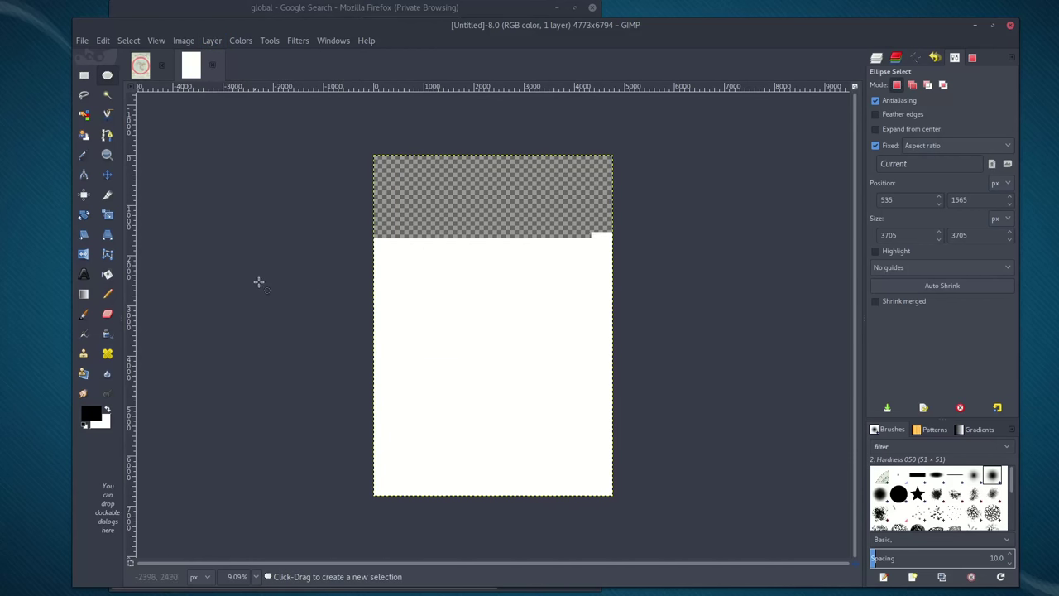
{"action": "left_click", "coordinate": [104, 41]}
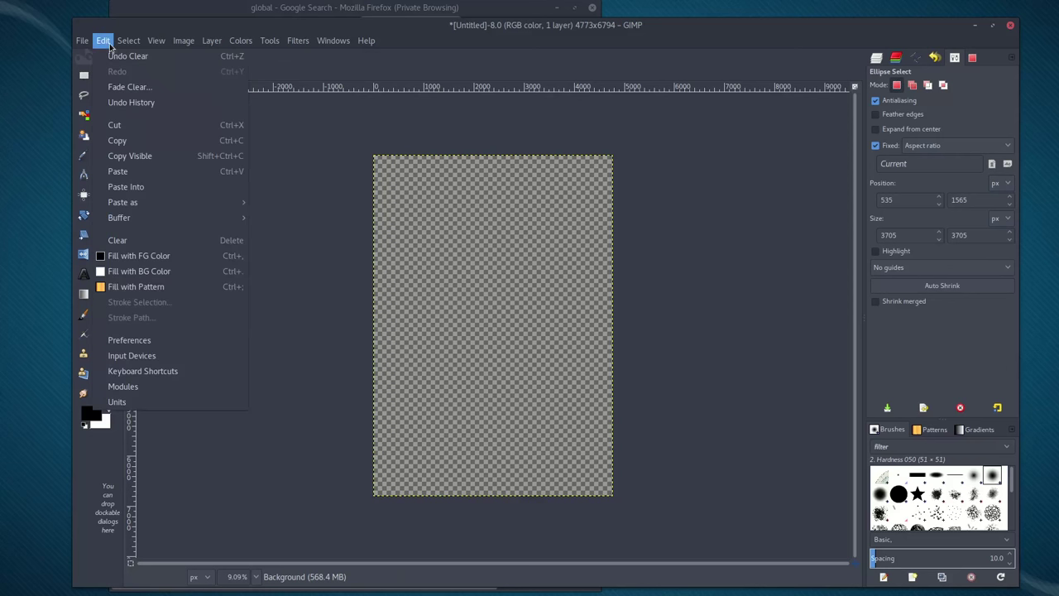
{"action": "left_click", "coordinate": [133, 171]}
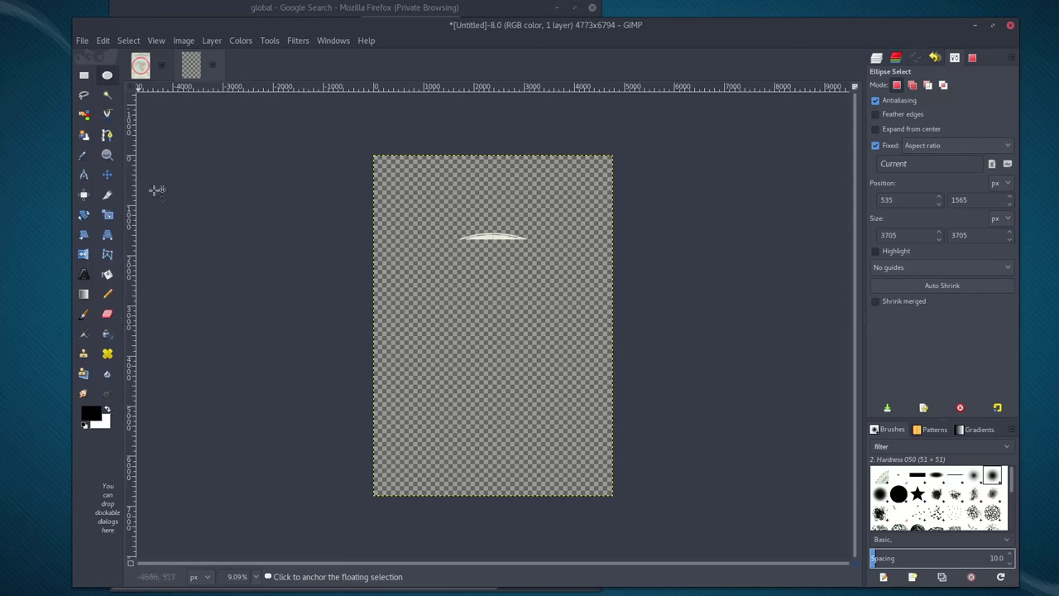
- Zealous-crop the canvas to 3705×3705 around the disc and zoom to 15%
{"action": "left_click", "coordinate": [186, 43]}
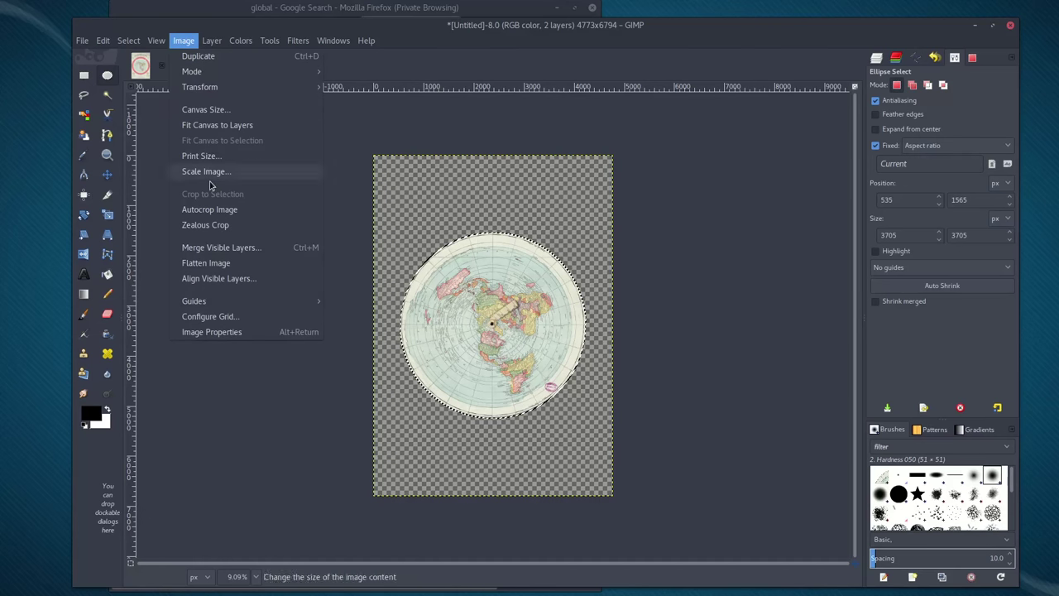
{"action": "left_click", "coordinate": [215, 226]}
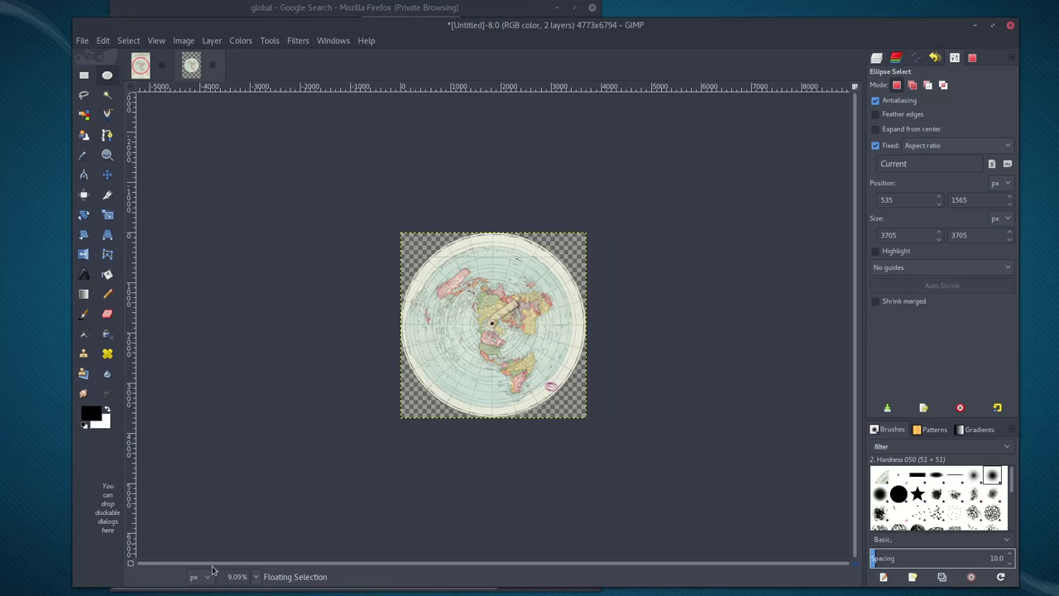
{"action": "left_click", "coordinate": [235, 577]}
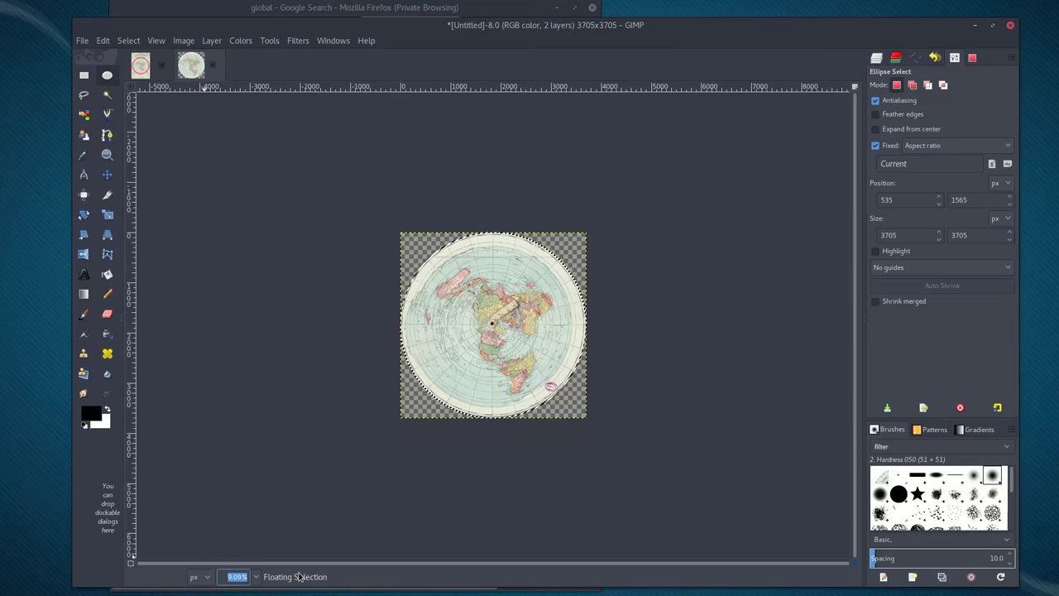
{"action": "type", "text": "15"}
{"action": "key", "text": "Return"}
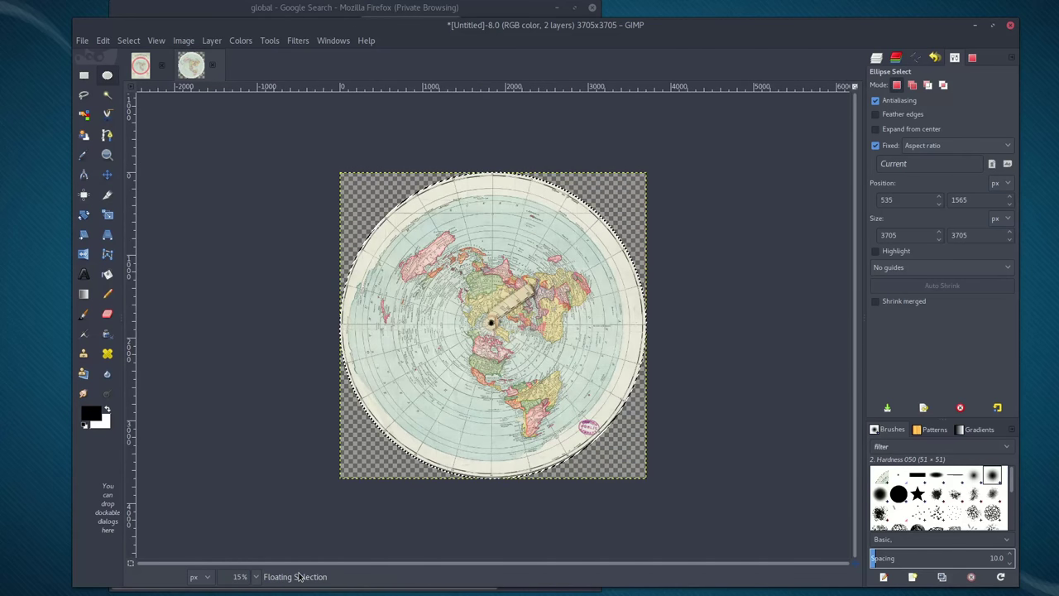
- Anchor the pasted disc, deselect all, and show the Layers dock
{"action": "left_click", "coordinate": [208, 173]}
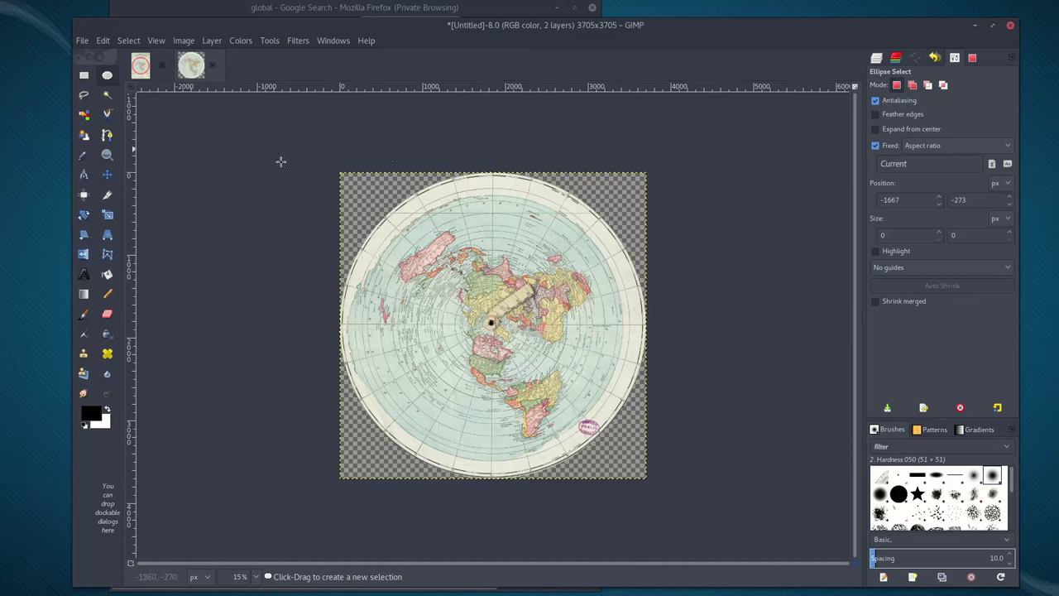
{"action": "left_click", "coordinate": [351, 135]}
{"action": "left_click", "coordinate": [253, 146]}
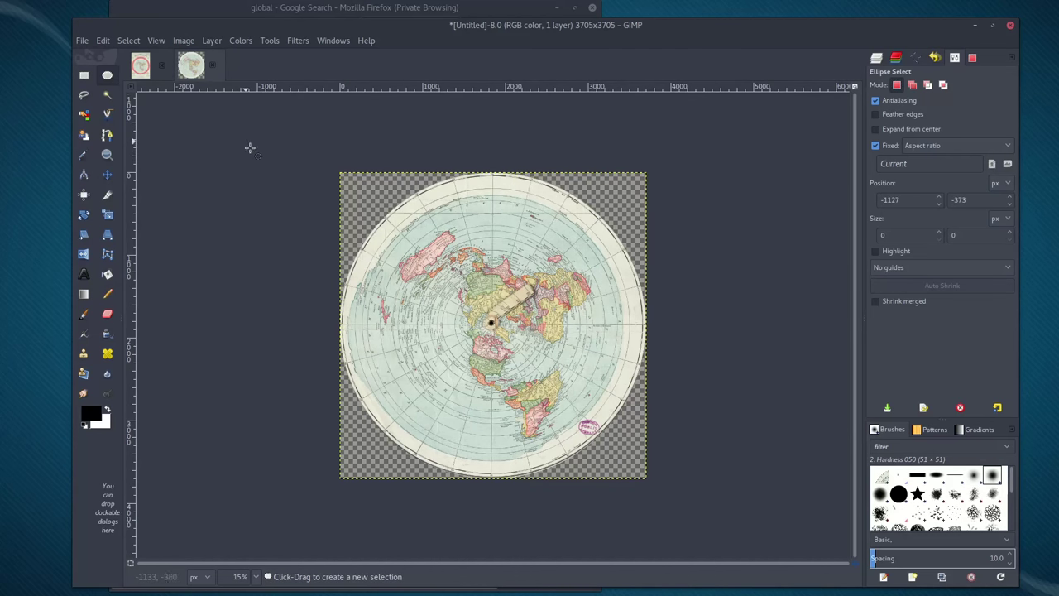
{"action": "left_click", "coordinate": [877, 59]}
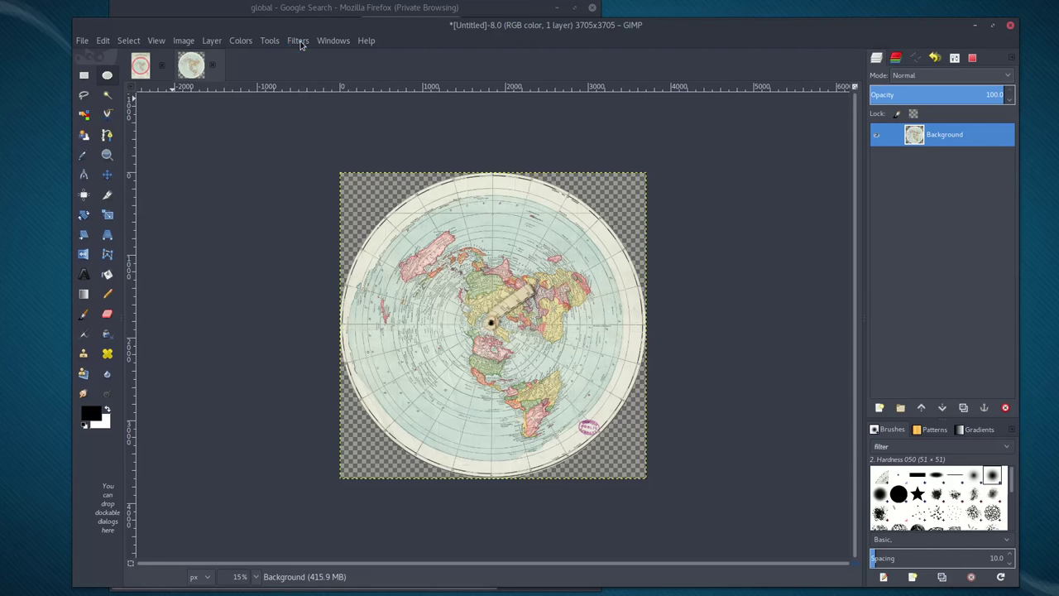
{"action": "left_click", "coordinate": [300, 43]}
- Apply Distorts > Polar Coordinates with To polar unchecked to the disc
{"action": "mouse_move", "coordinate": [347, 156]}
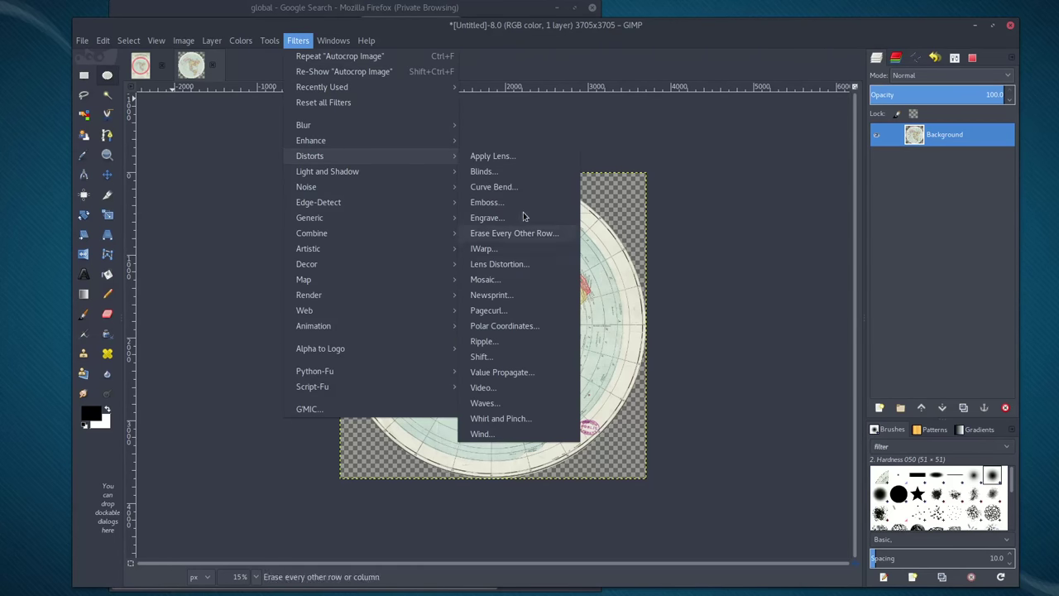
{"action": "left_click", "coordinate": [522, 331]}
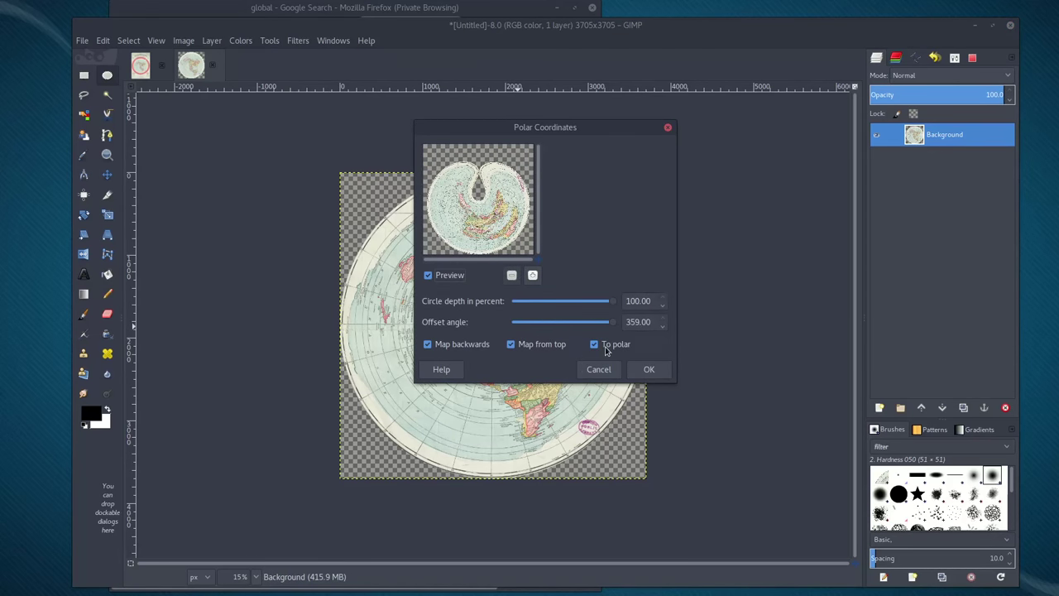
{"action": "left_click", "coordinate": [652, 371]}
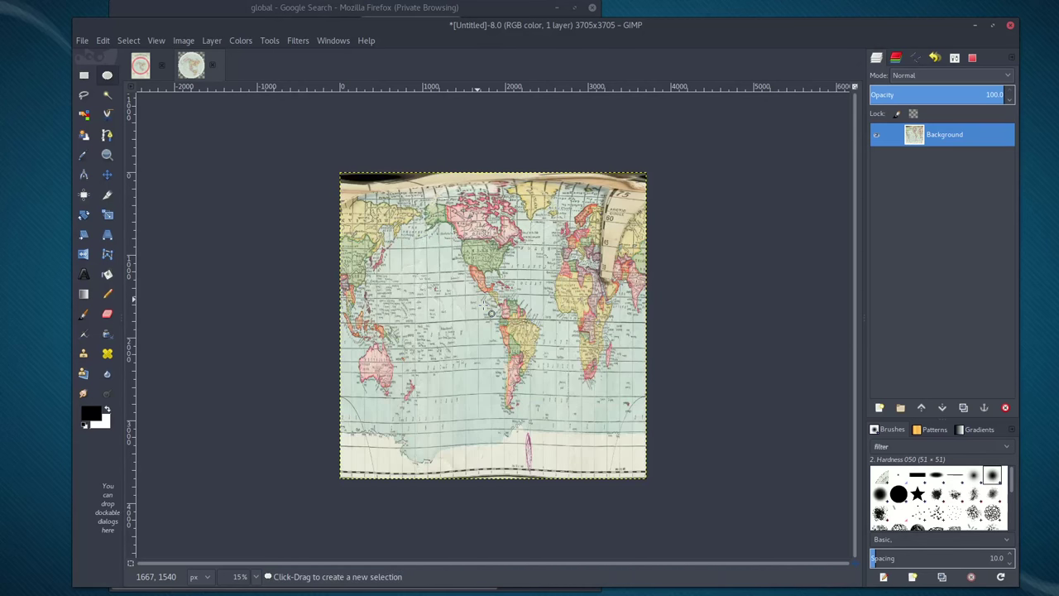
- Run Map Object to Sphere with transparent background and new image, Y rotation -68.5°
{"action": "left_click", "coordinate": [298, 41]}
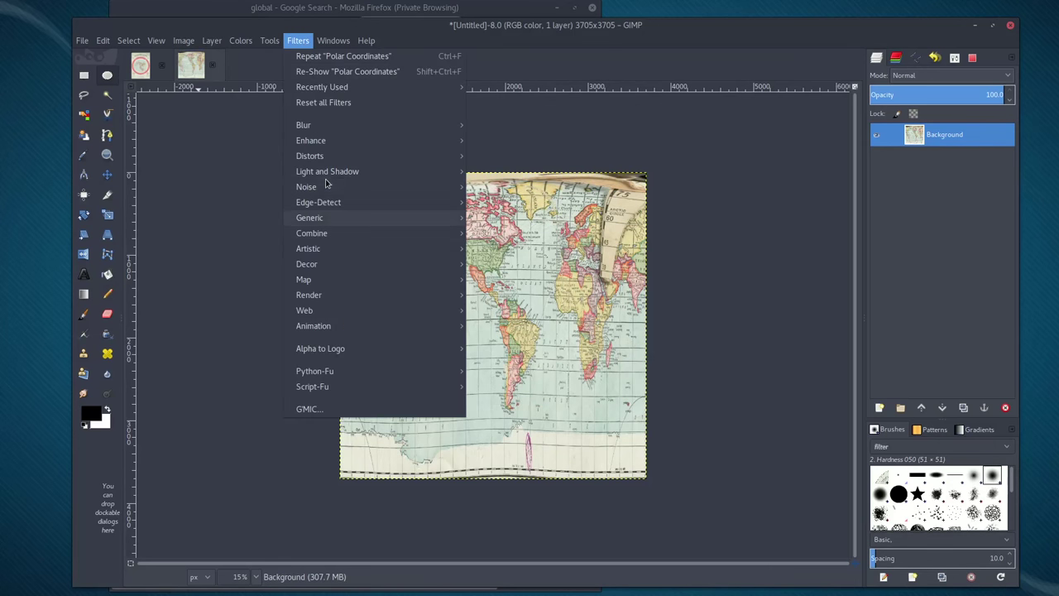
{"action": "mouse_move", "coordinate": [416, 289]}
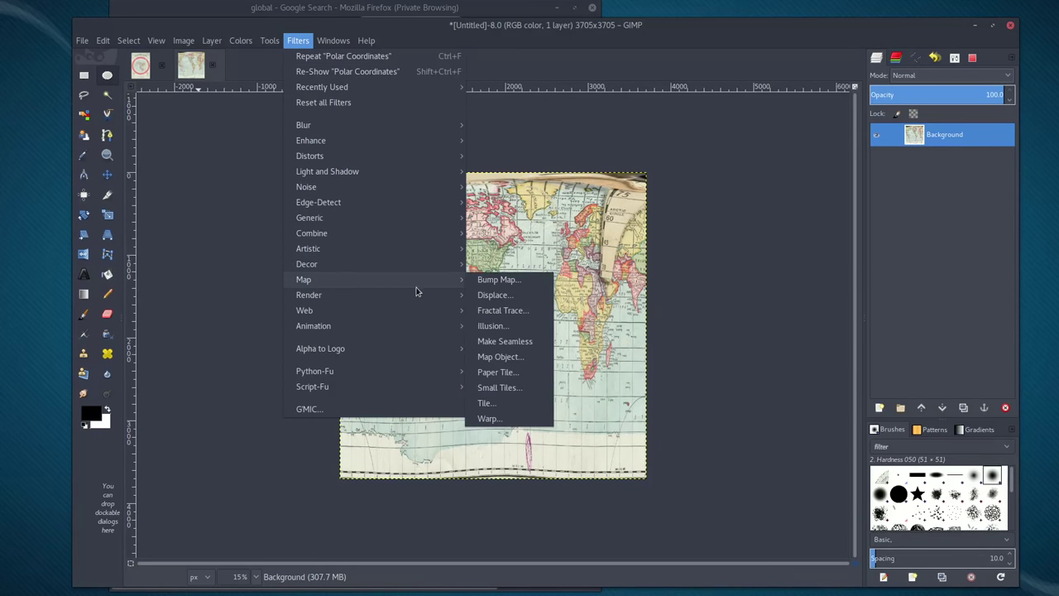
{"action": "left_click", "coordinate": [514, 362]}
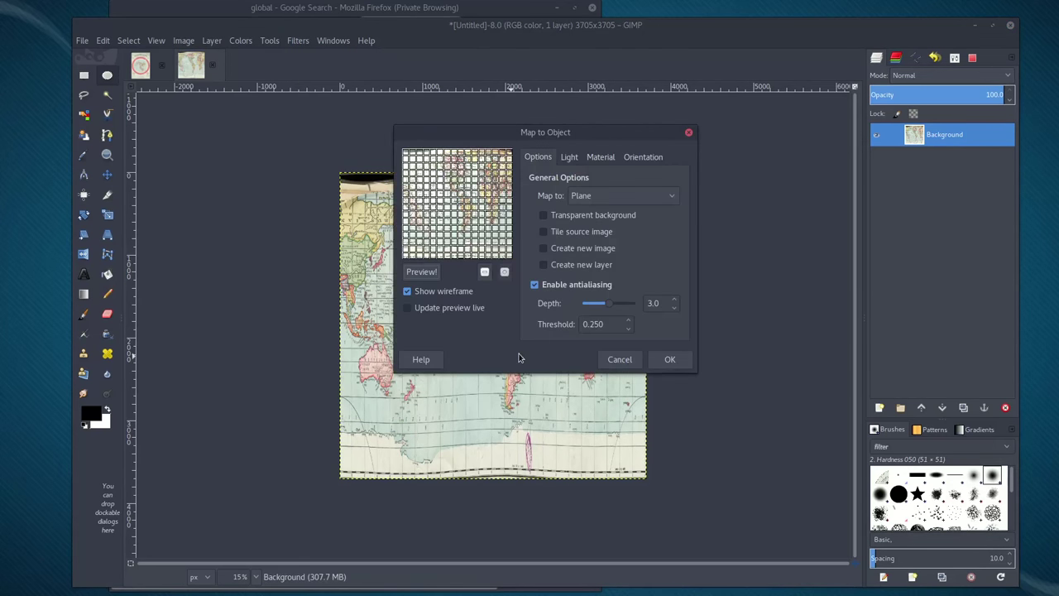
{"action": "left_click", "coordinate": [640, 199]}
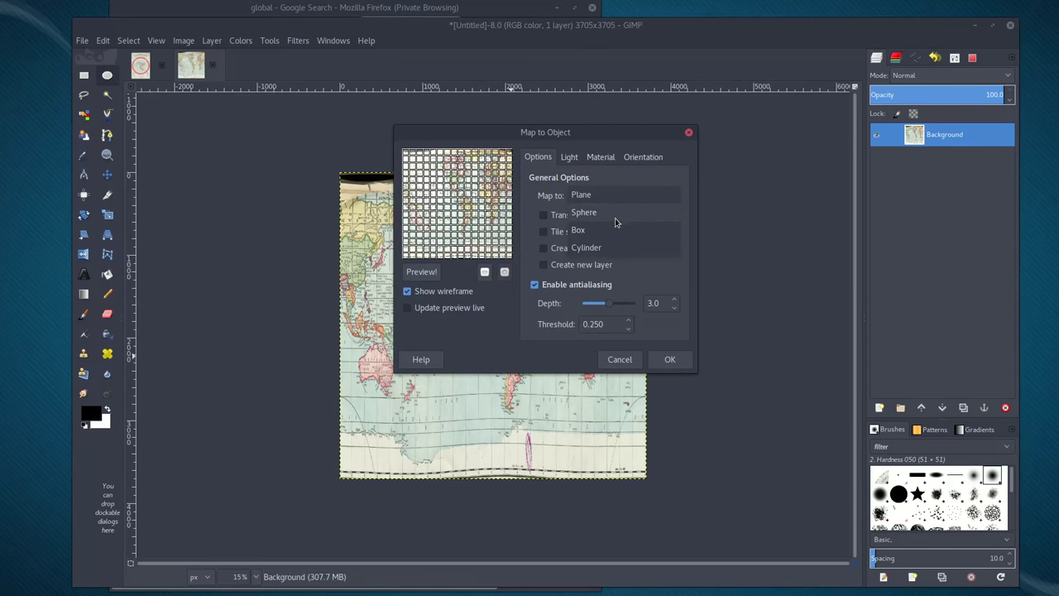
{"action": "left_click", "coordinate": [619, 213]}
{"action": "left_click", "coordinate": [577, 218]}
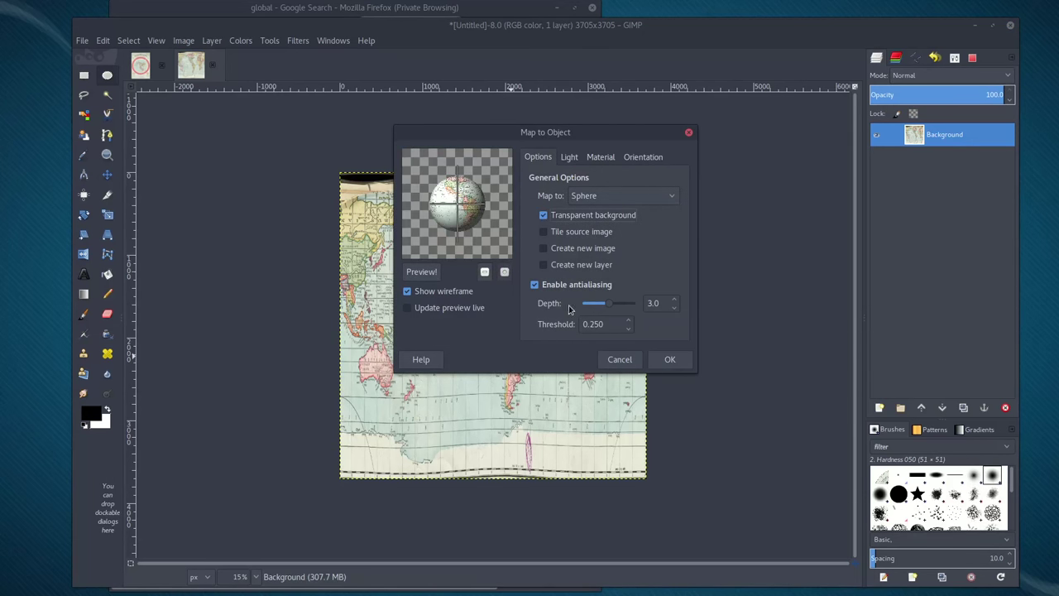
{"action": "left_click", "coordinate": [604, 250]}
{"action": "left_click", "coordinate": [442, 315]}
{"action": "left_click", "coordinate": [640, 160]}
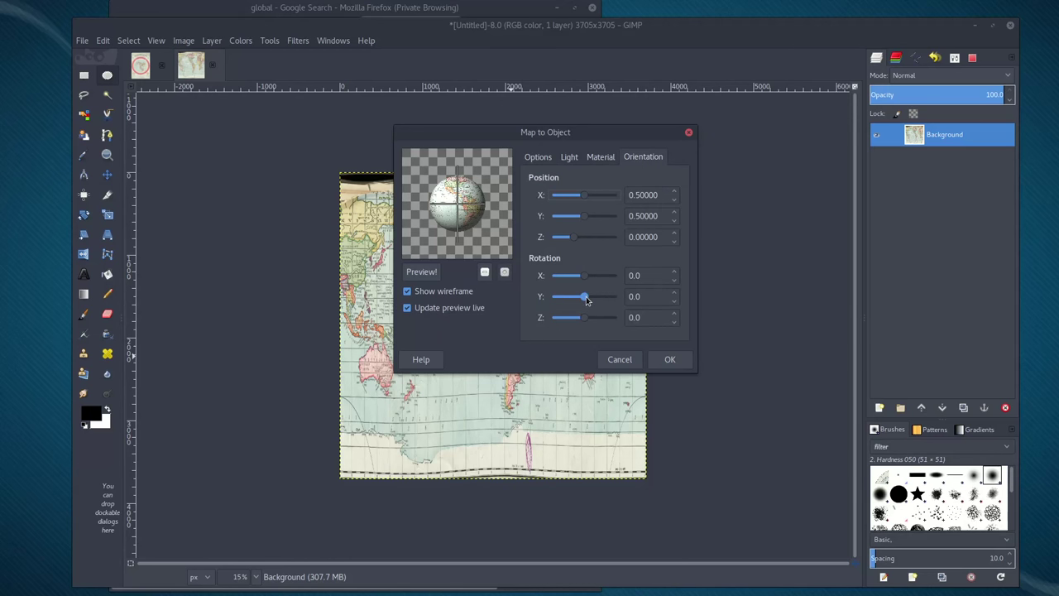
{"action": "left_click_drag", "start_coordinate": [584, 302], "coordinate": [575, 303]}
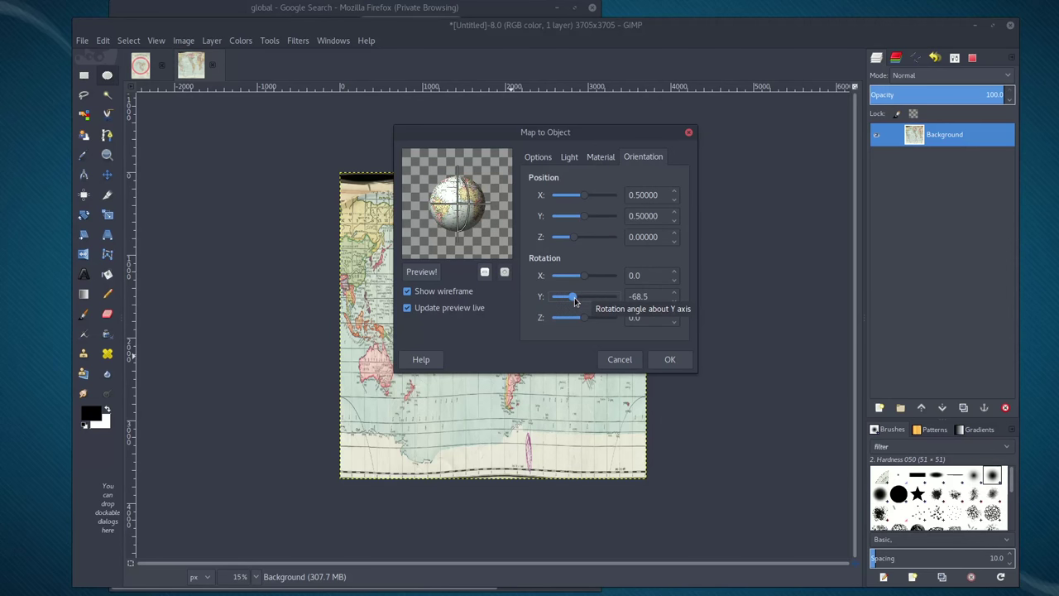
{"action": "left_click", "coordinate": [670, 359]}
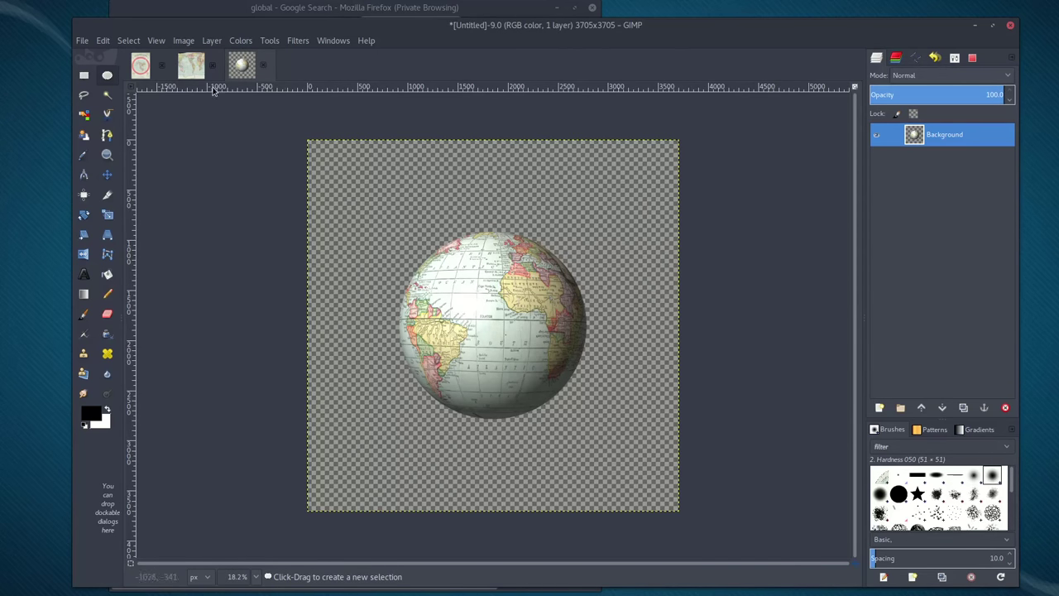
- Autocrop the globe image to 1868×1868 pixels, then view it at 30% and 40% zoom
{"action": "left_click", "coordinate": [183, 42]}
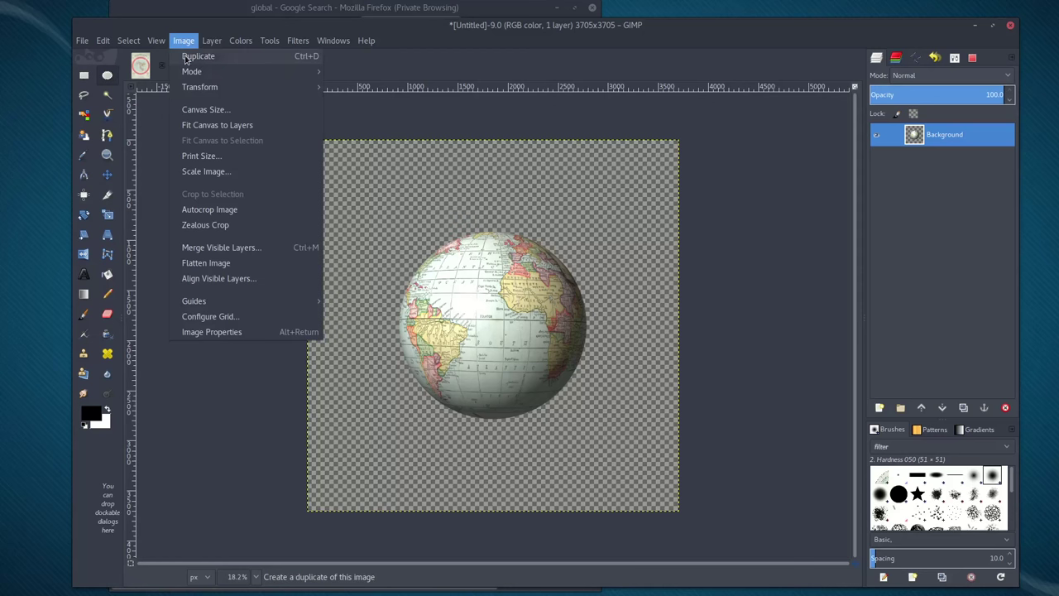
{"action": "left_click", "coordinate": [206, 210]}
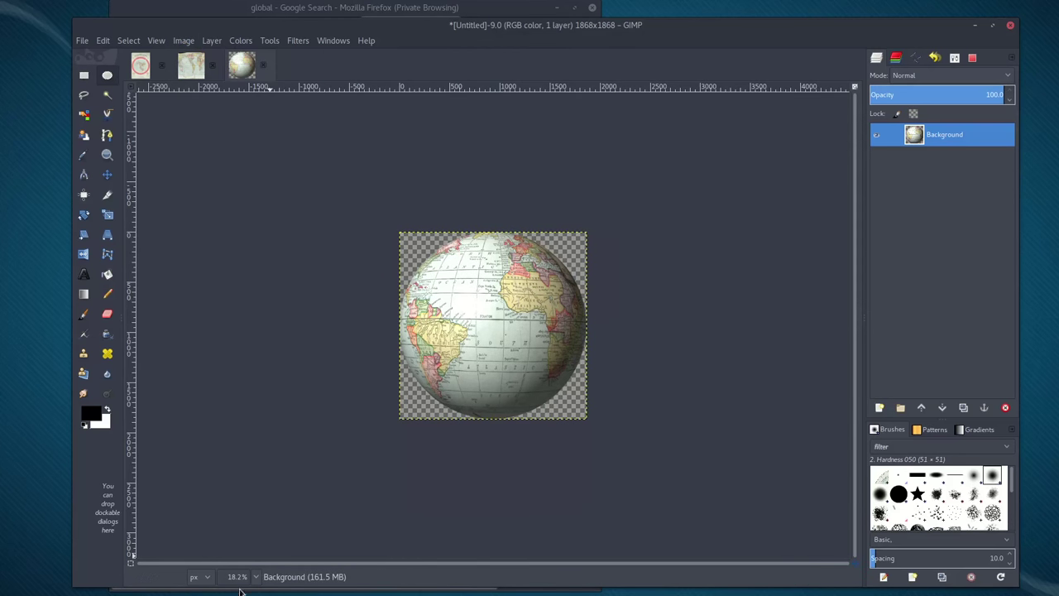
{"action": "left_click", "coordinate": [237, 577]}
{"action": "type", "text": "30"}
{"action": "key", "text": "Return"}
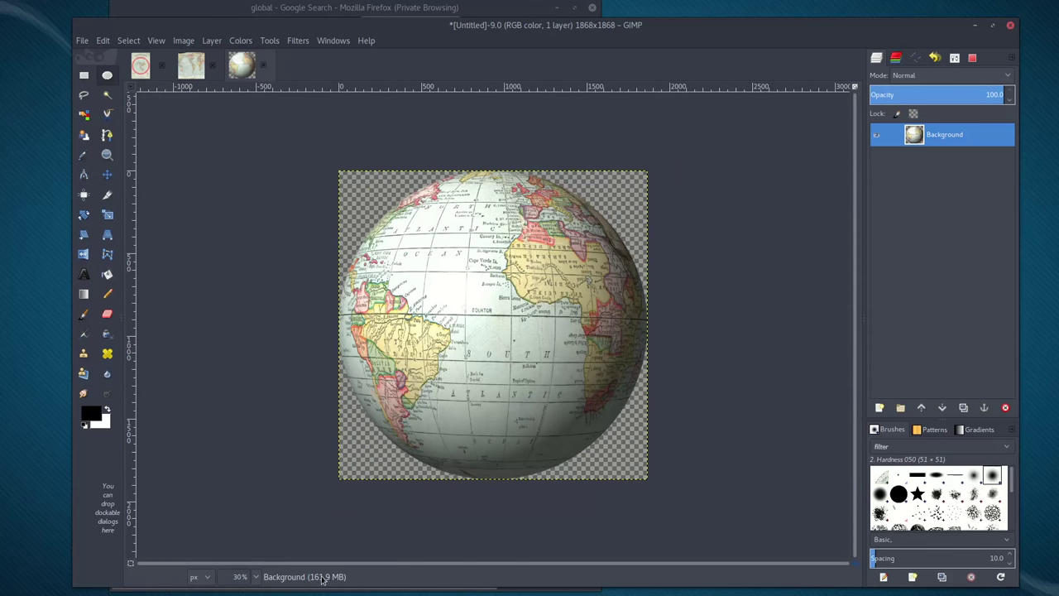
{"action": "left_click", "coordinate": [237, 577]}
{"action": "type", "text": "40"}
{"action": "key", "text": "Return"}
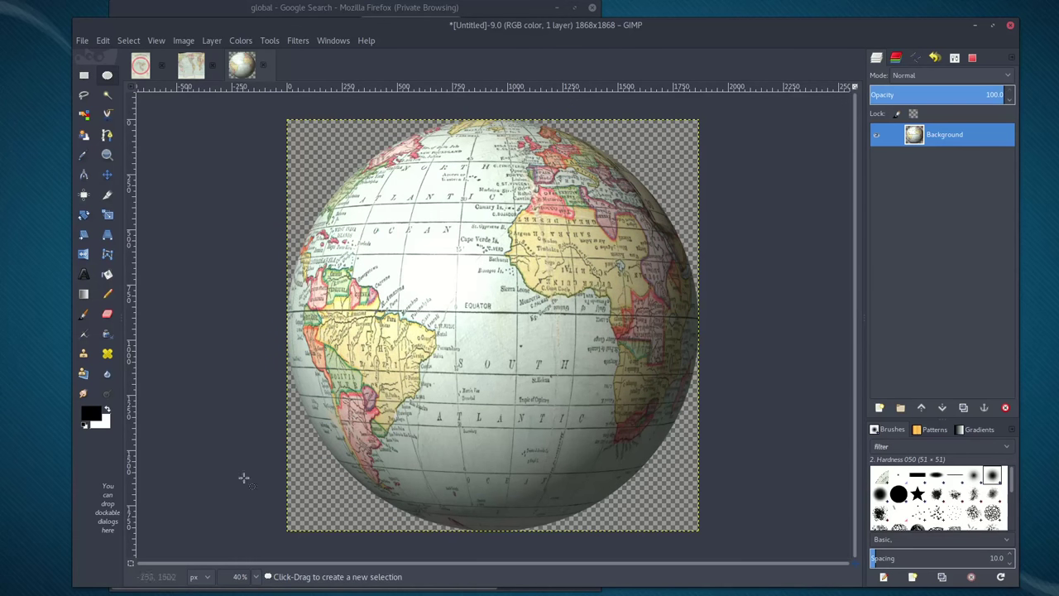
{"action": "left_click", "coordinate": [83, 43]}
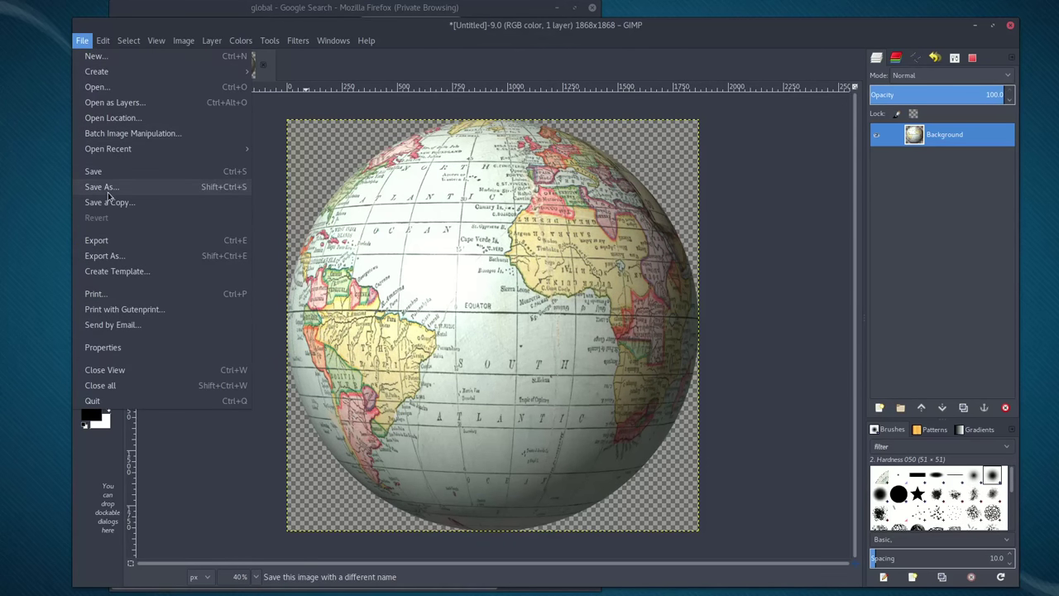
- Save the rendered globe image as globe.xcf in the Desktop folder
{"action": "left_click", "coordinate": [107, 187]}
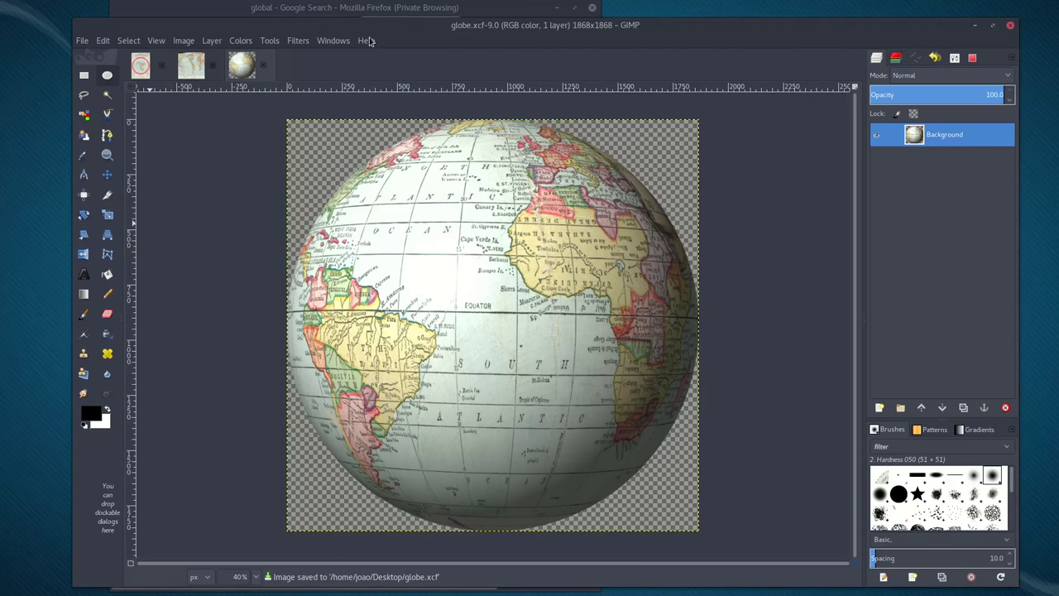
- Close the globe.xcf image and the untitled world-map image, discarding its changes
{"action": "left_click_drag", "start_coordinate": [543, 29], "coordinate": [582, 22]}
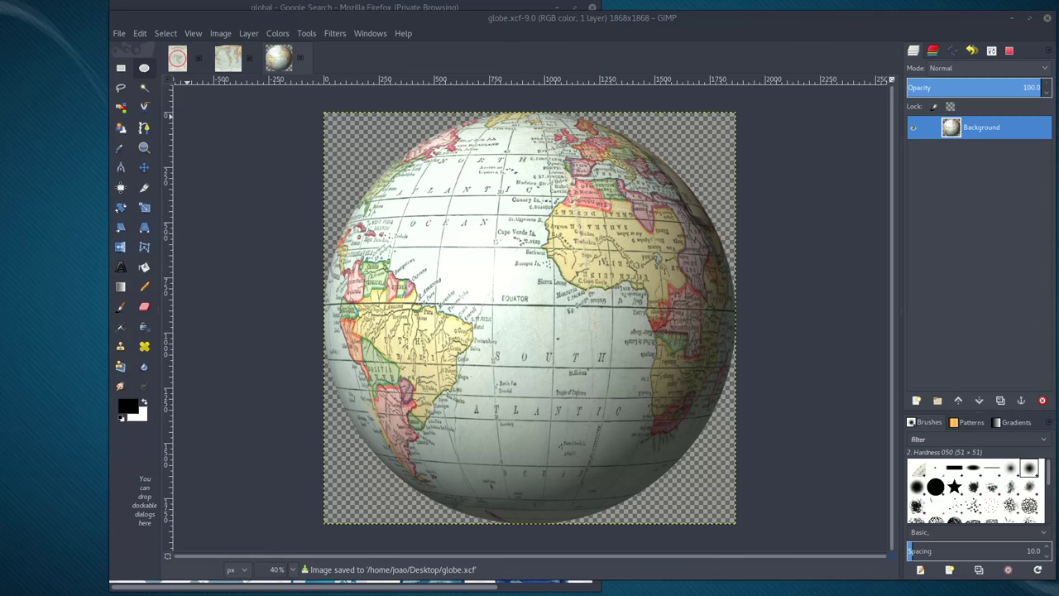
{"action": "left_click_drag", "start_coordinate": [29, 273], "coordinate": [60, 137]}
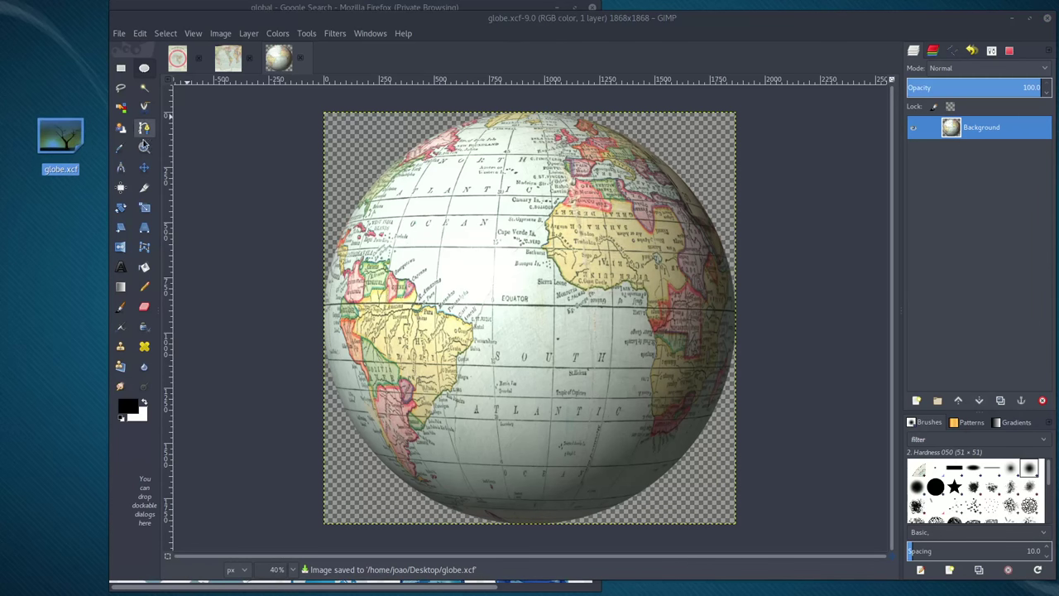
{"action": "left_click", "coordinate": [300, 57]}
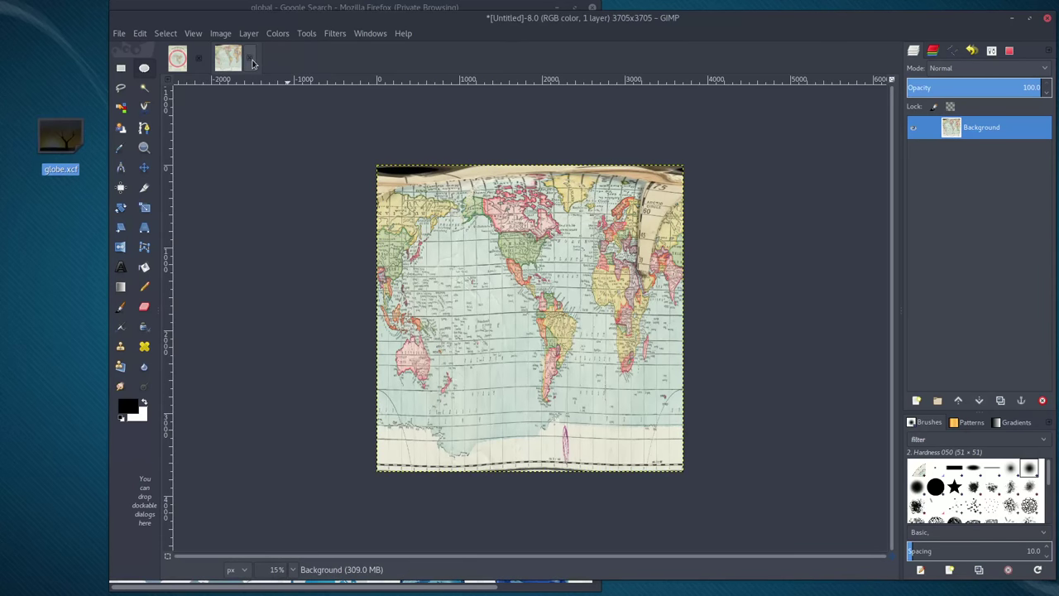
{"action": "left_click", "coordinate": [249, 57]}
{"action": "left_click", "coordinate": [513, 371]}
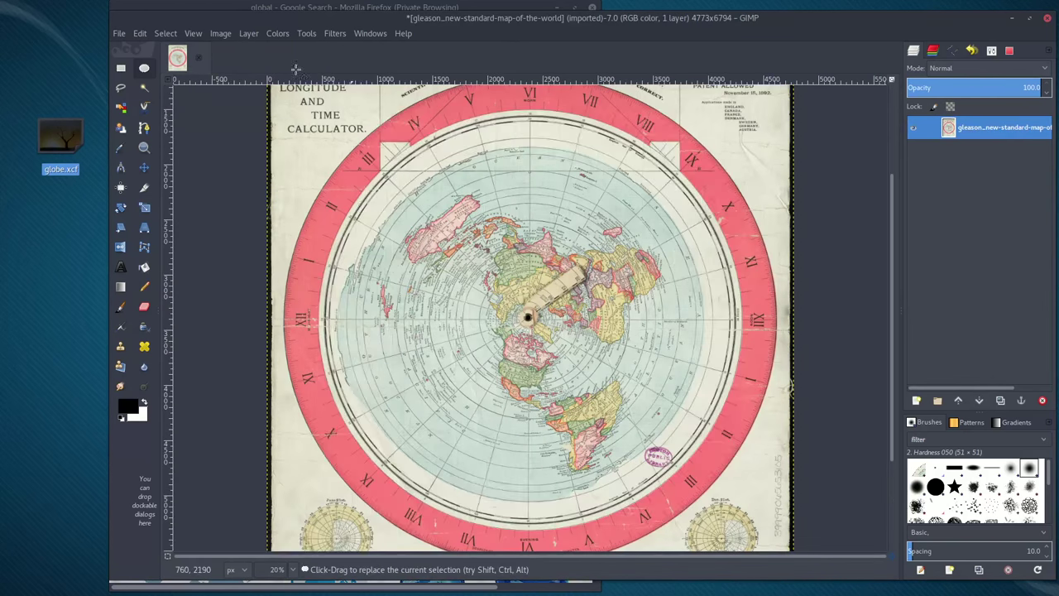
- Close the Gleason map without saving, then reopen globe.xcf from the Desktop
{"action": "left_click", "coordinate": [198, 57]}
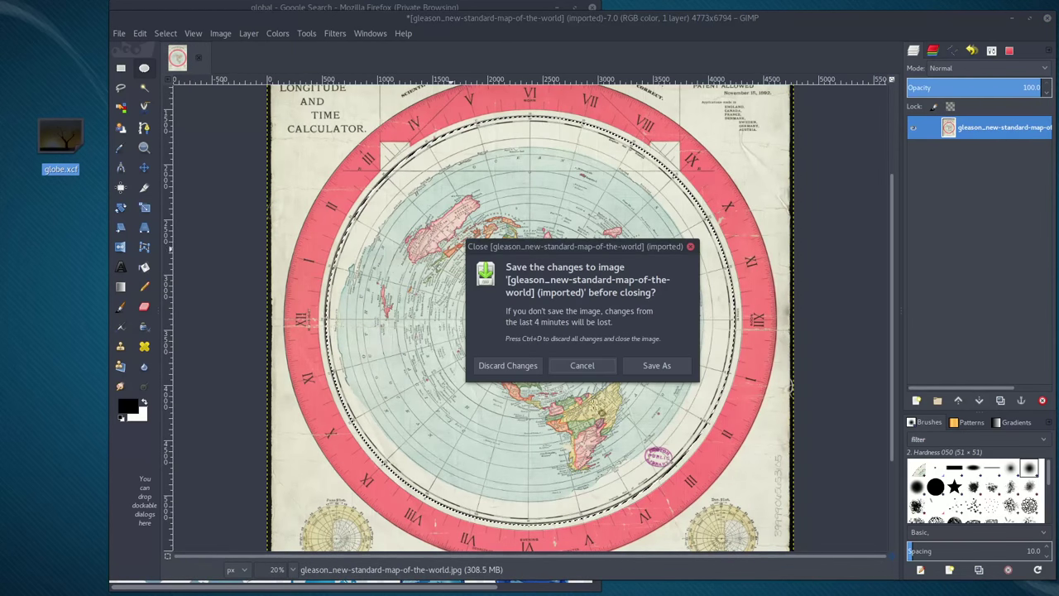
{"action": "left_click", "coordinate": [509, 366]}
{"action": "left_click_drag", "start_coordinate": [75, 145], "coordinate": [466, 180]}
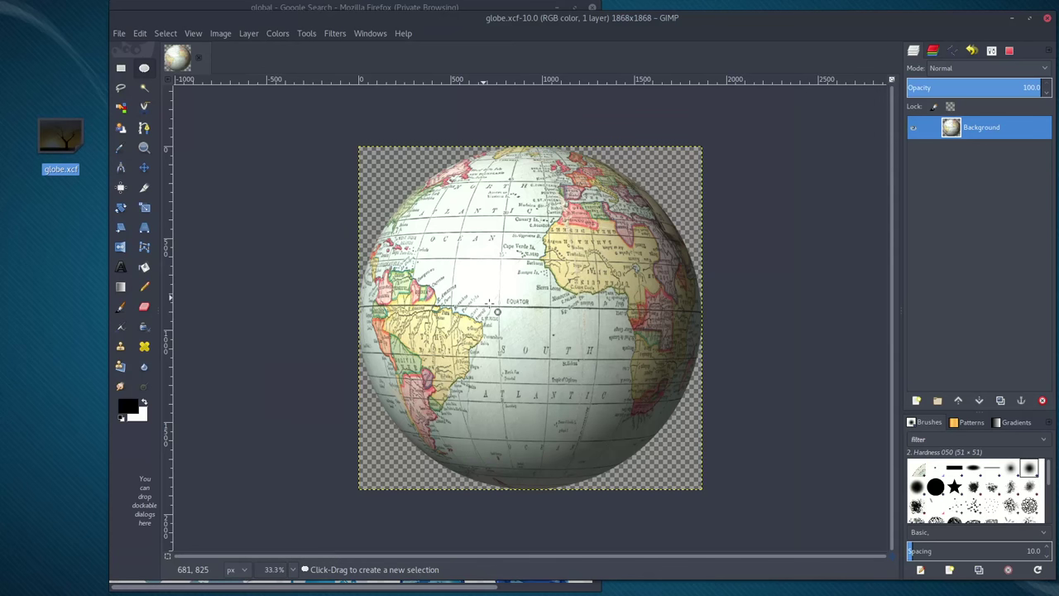
{"action": "left_click", "coordinate": [335, 35]}
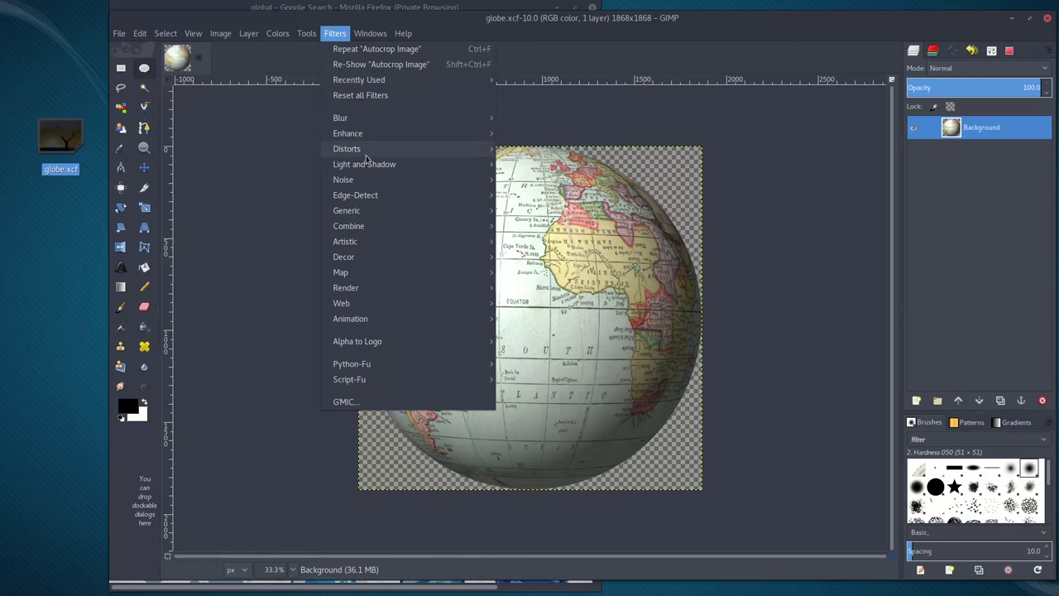
{"action": "mouse_move", "coordinate": [369, 154]}
{"action": "left_click", "coordinate": [525, 303]}
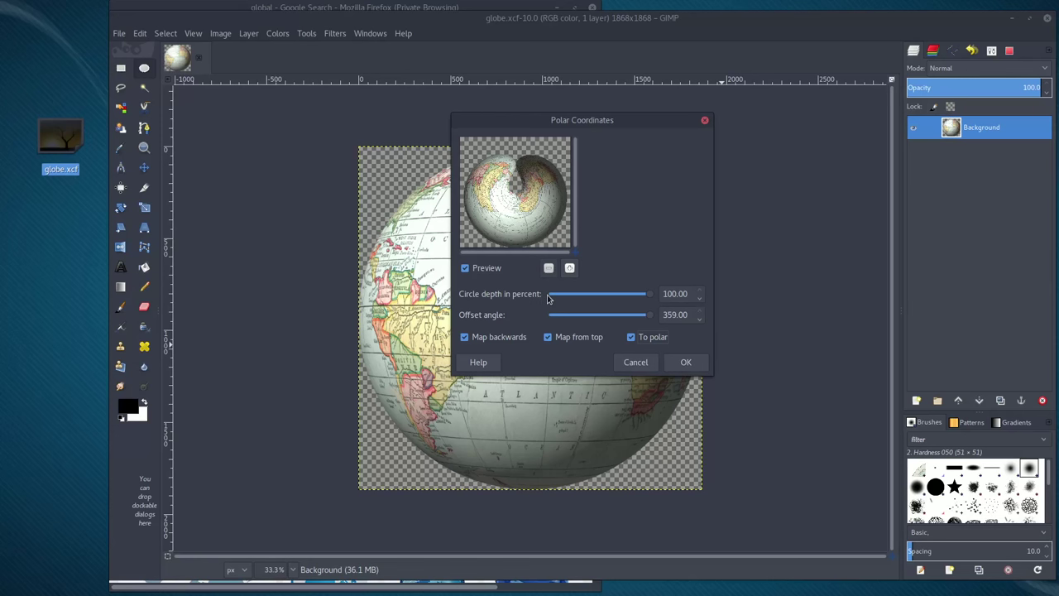
{"action": "left_click", "coordinate": [492, 338]}
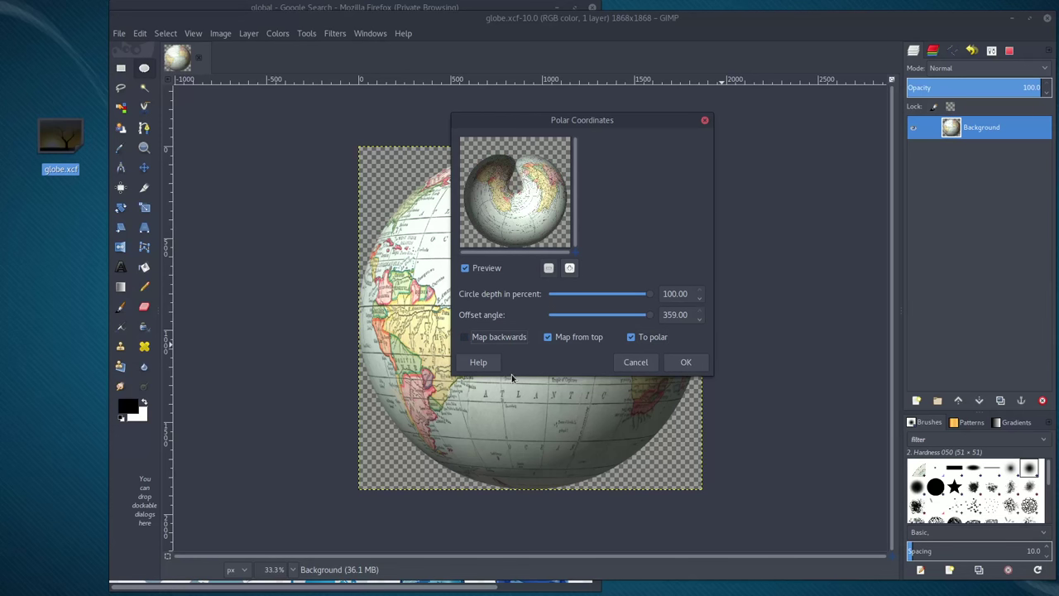
{"action": "left_click", "coordinate": [578, 341]}
{"action": "left_click", "coordinate": [579, 342]}
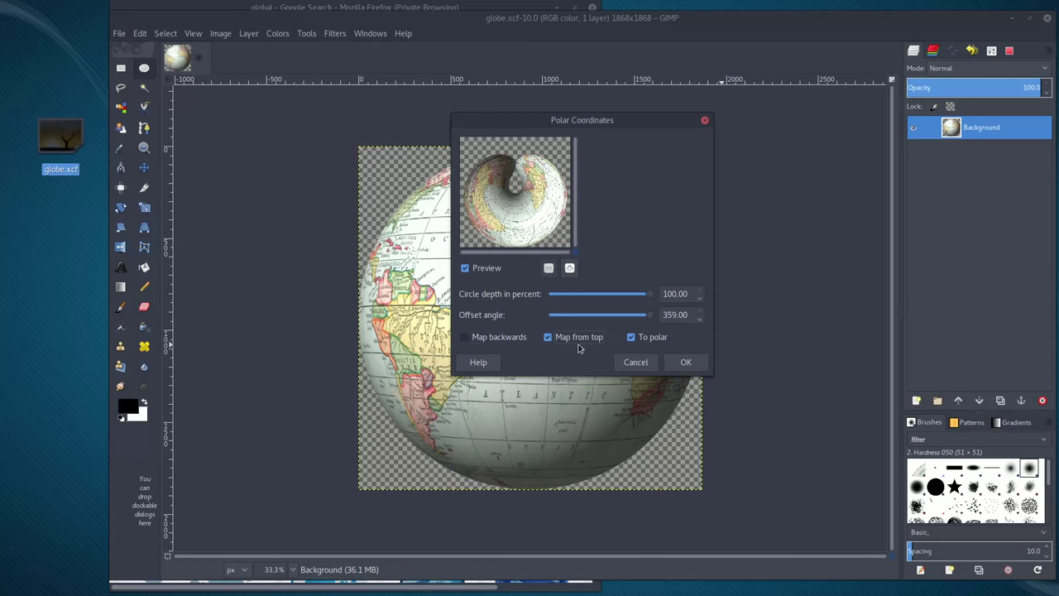
{"action": "left_click", "coordinate": [503, 338]}
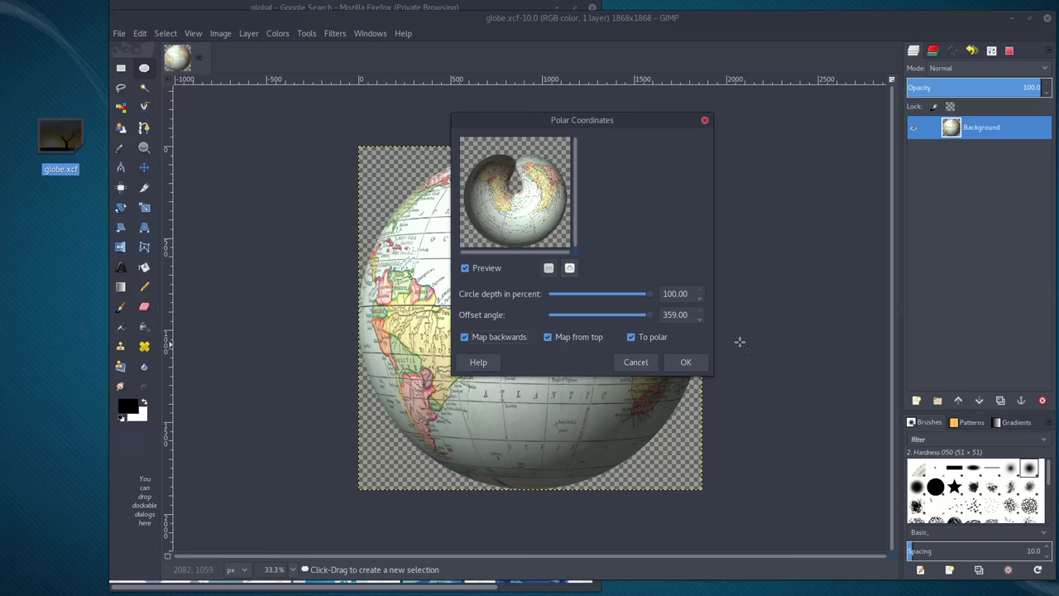
{"action": "left_click", "coordinate": [662, 338]}
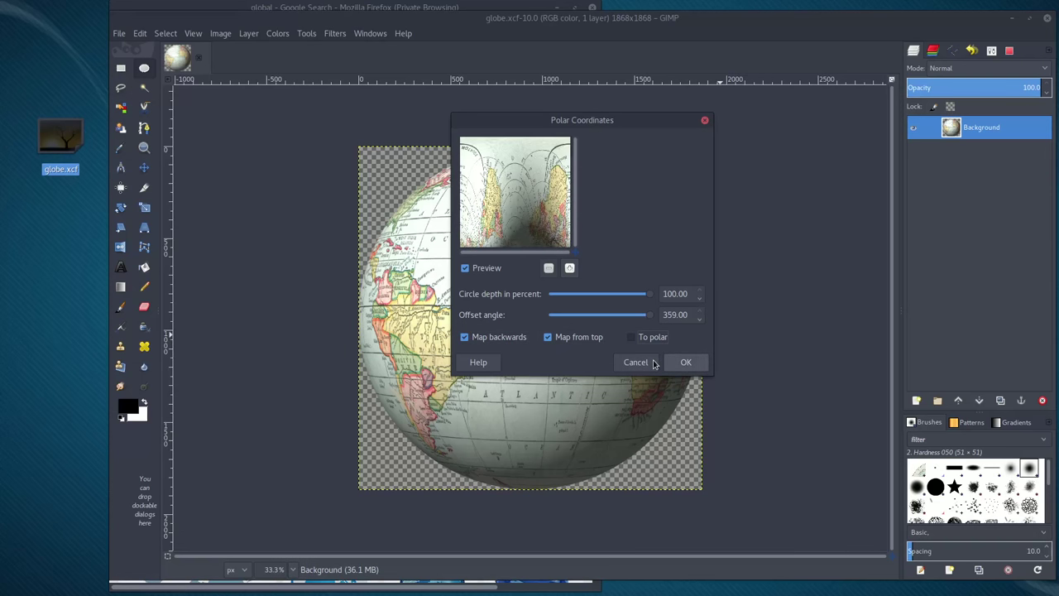
{"action": "left_click", "coordinate": [660, 339]}
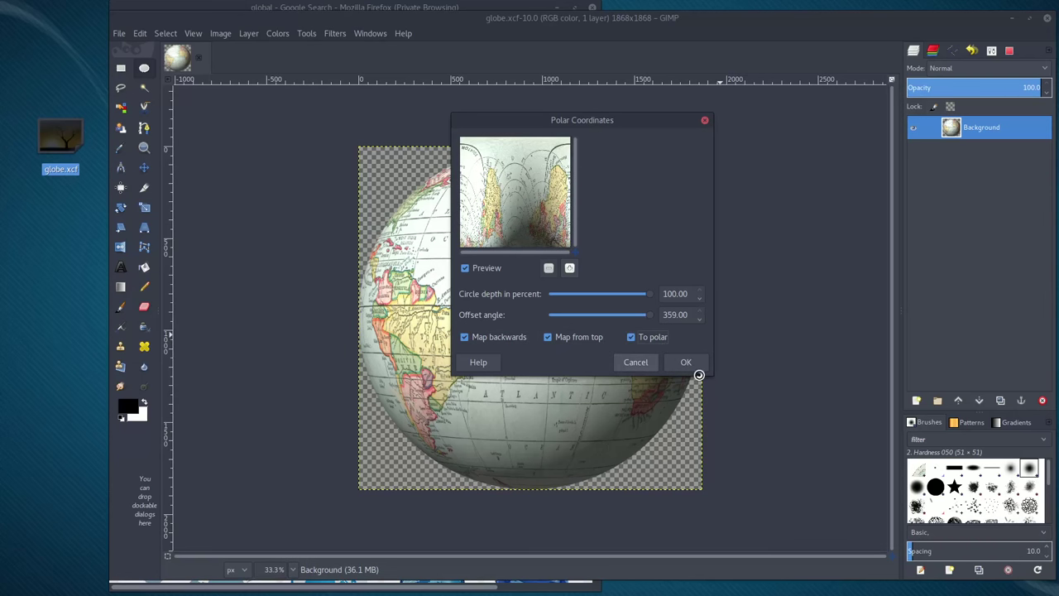
{"action": "left_click", "coordinate": [686, 364]}
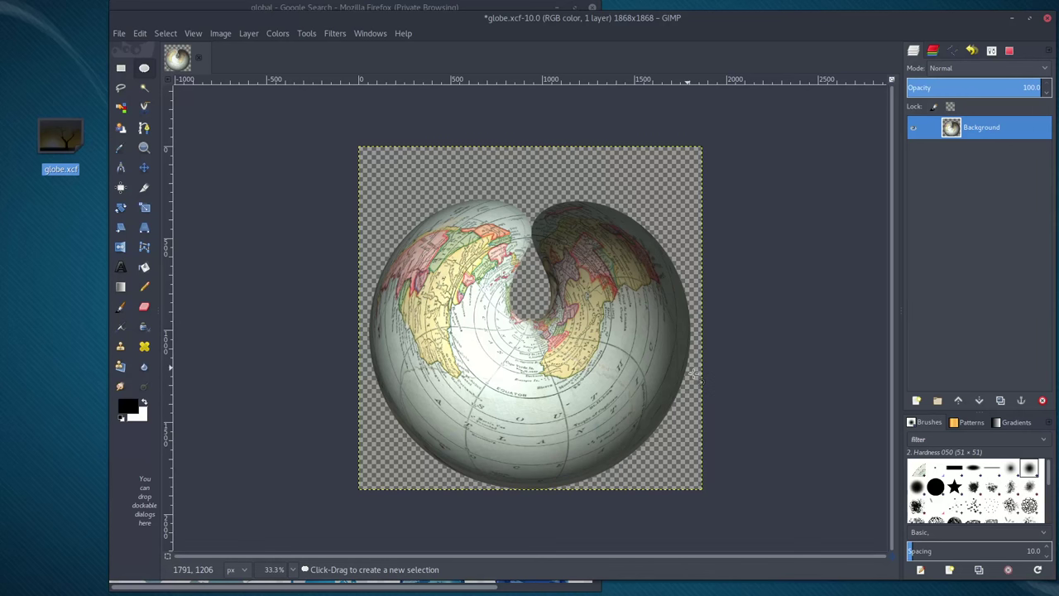
{"action": "key", "text": "ctrl"}
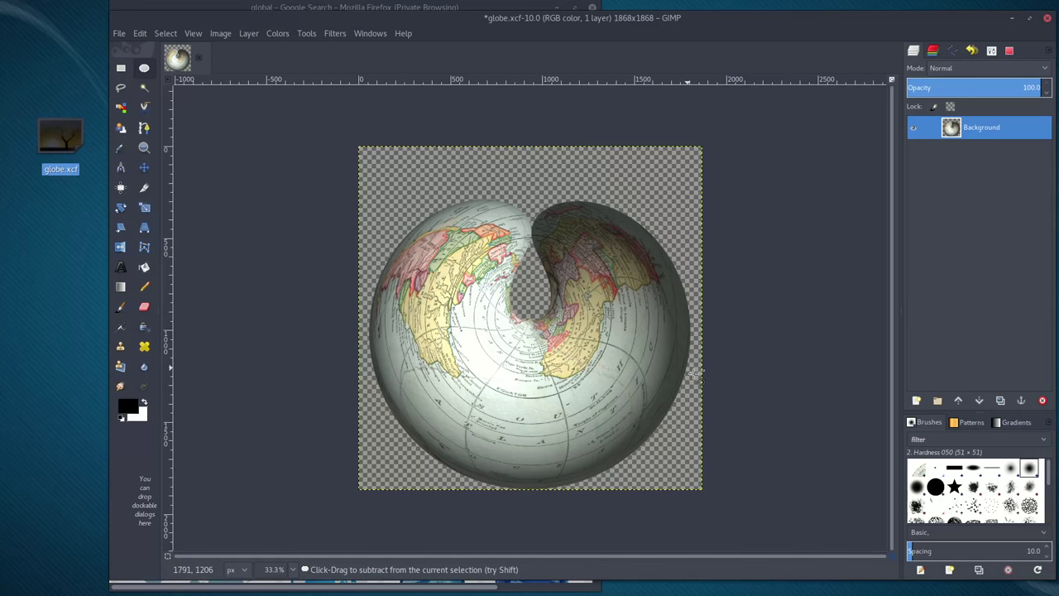
{"action": "key", "text": "ctrl+z"}
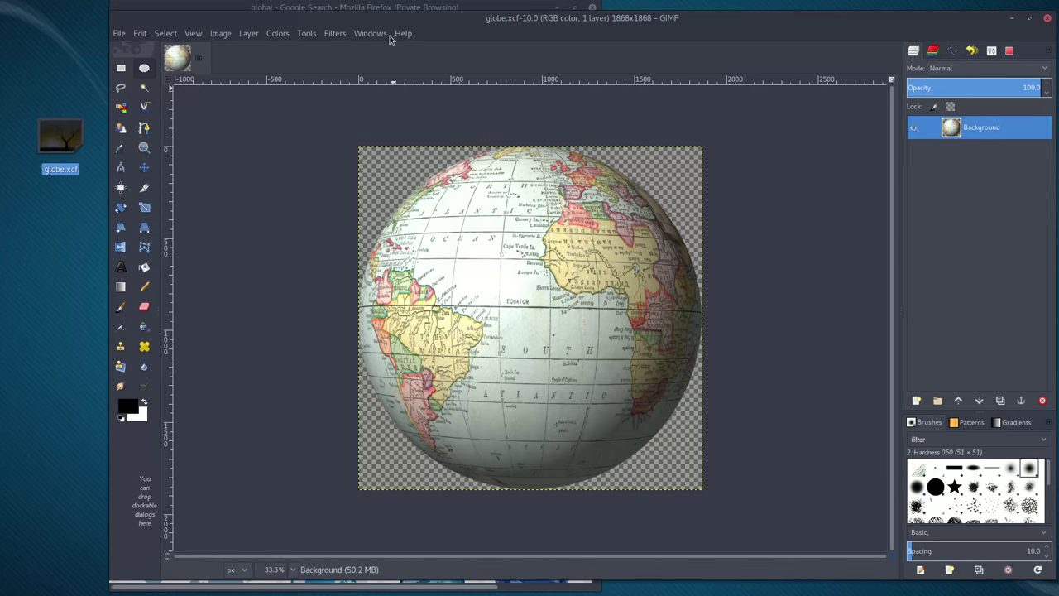
{"action": "left_click", "coordinate": [335, 33]}
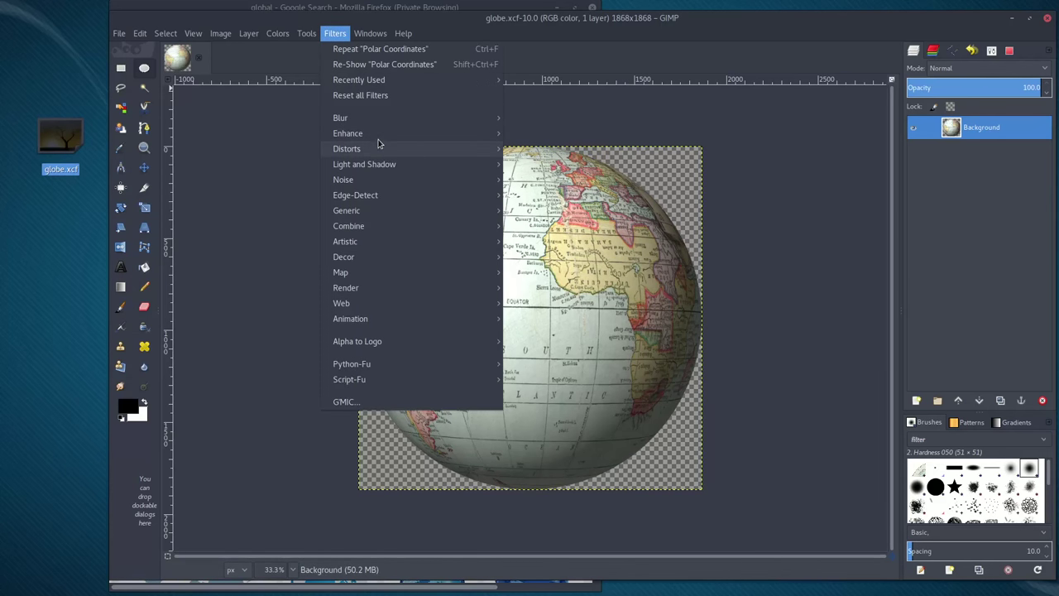
{"action": "mouse_move", "coordinate": [387, 153]}
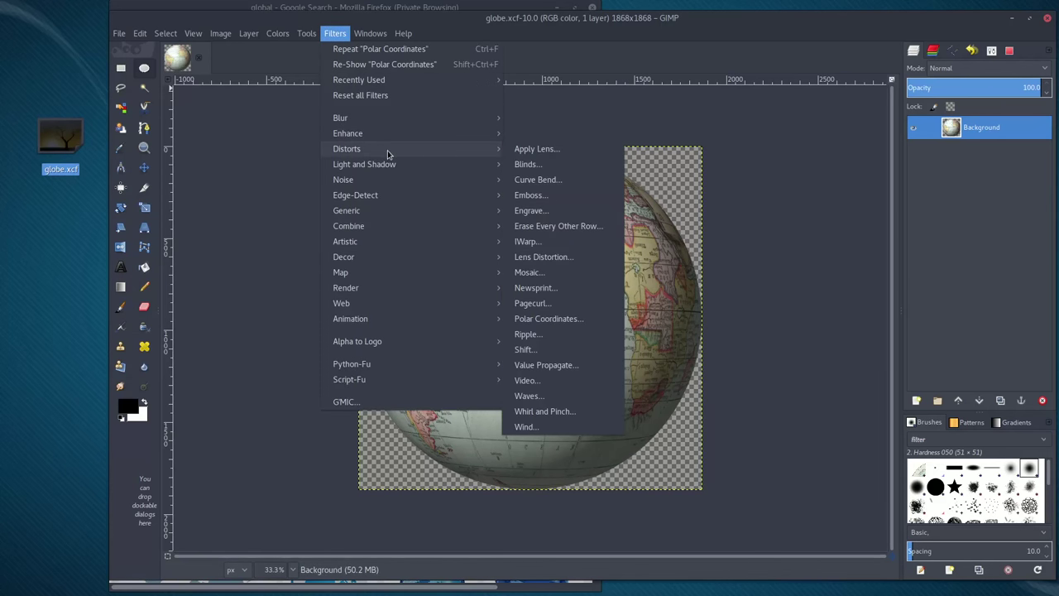
{"action": "left_click", "coordinate": [548, 319]}
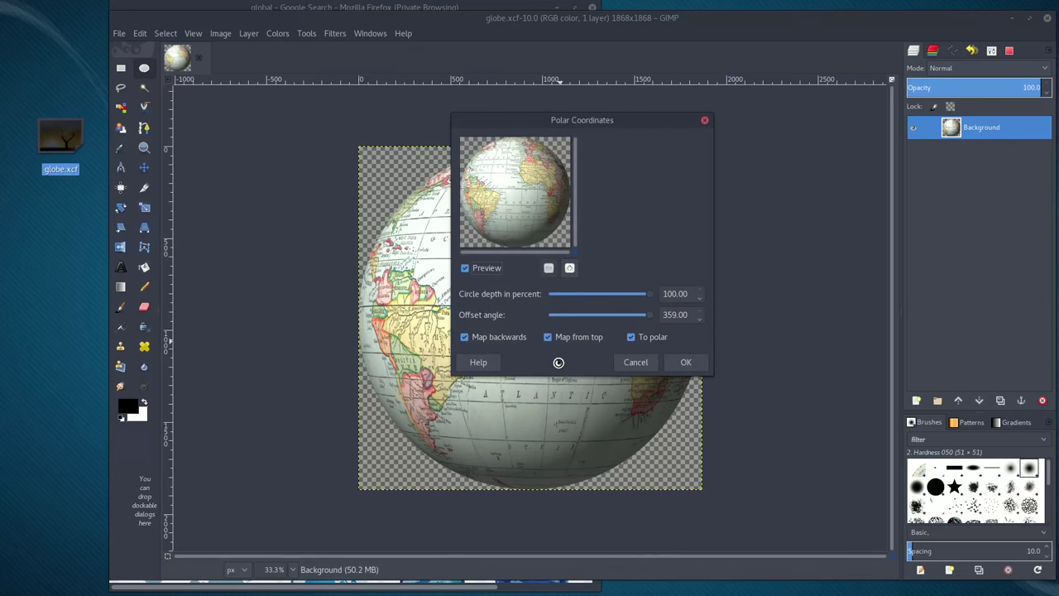
{"action": "left_click", "coordinate": [639, 339]}
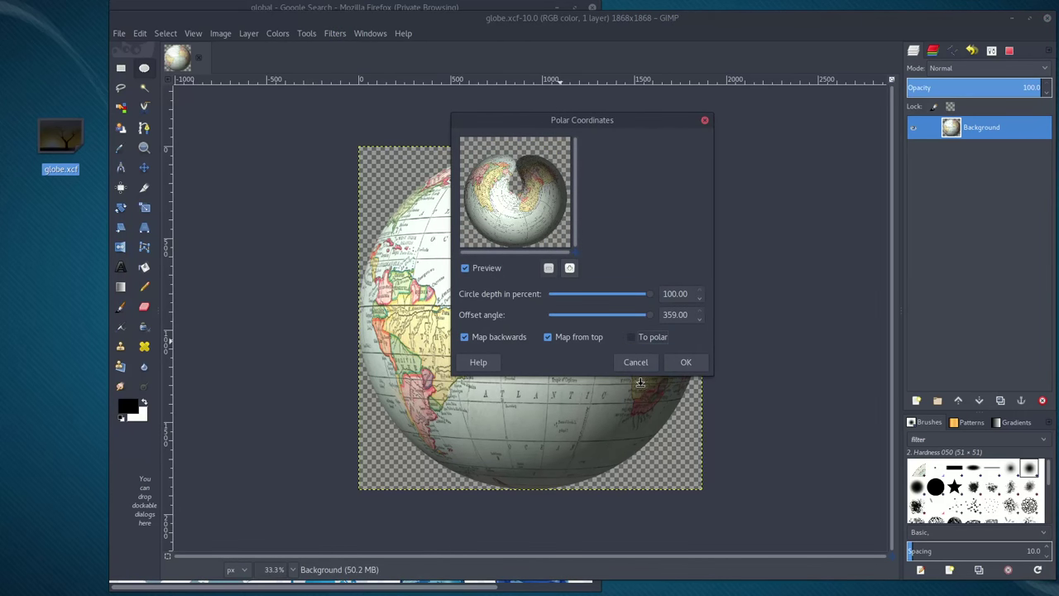
{"action": "left_click", "coordinate": [689, 367]}
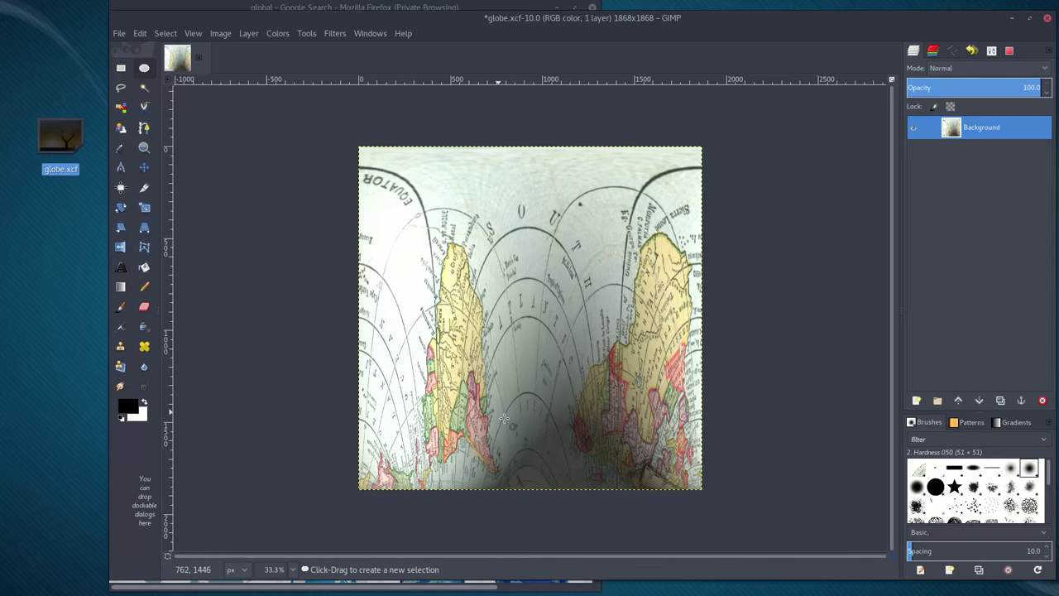
{"action": "key", "text": "ctrl+z"}
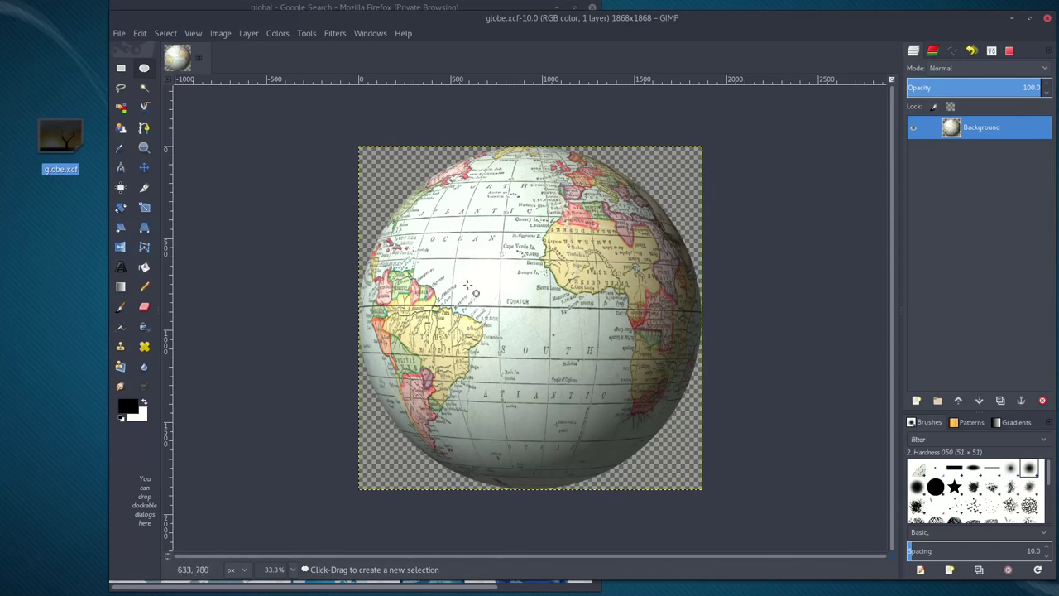